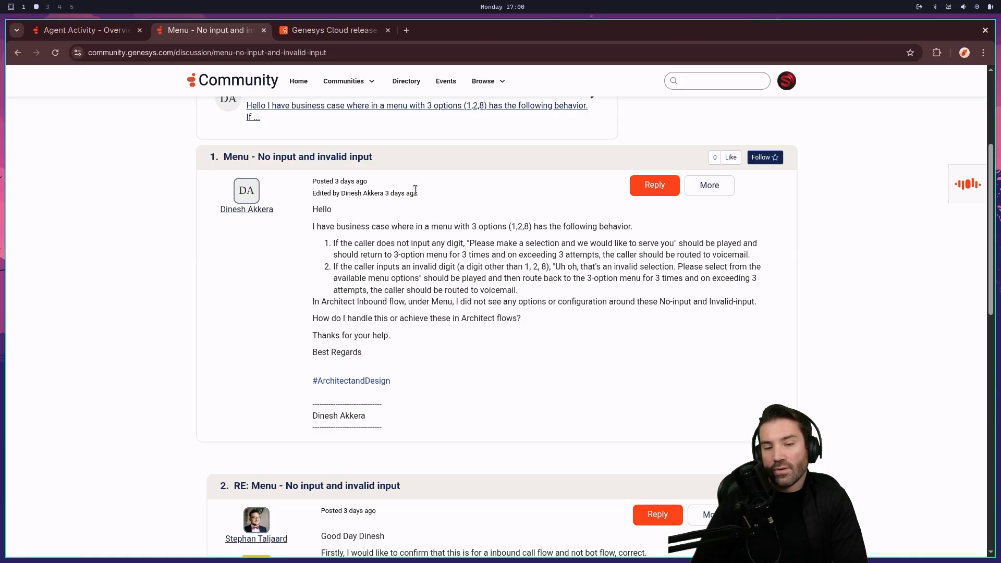
# Read the community thread about handling no input and invalid input in an Architect menu, including the reply recommending Collect Input.
pyautogui.scroll(-2, 553, 322)
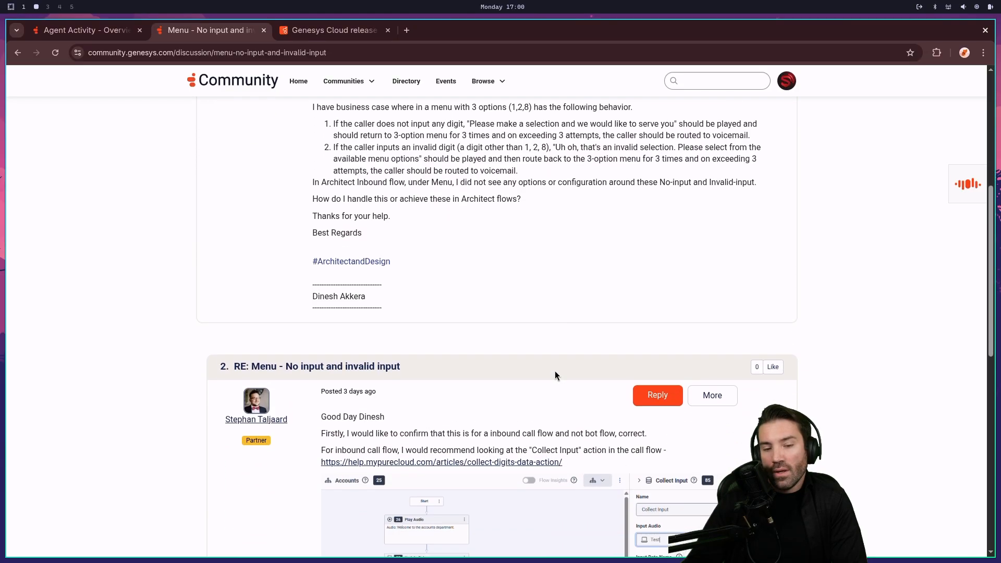
pyautogui.scroll(-4, 538, 359)
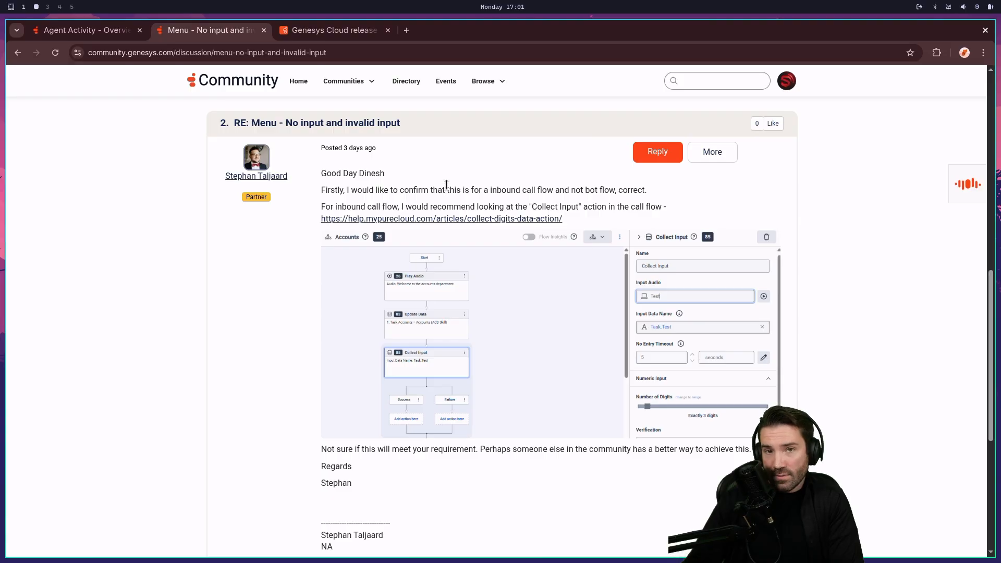
pyautogui.scroll(1, 446, 187)
pyautogui.scroll(8, 453, 208)
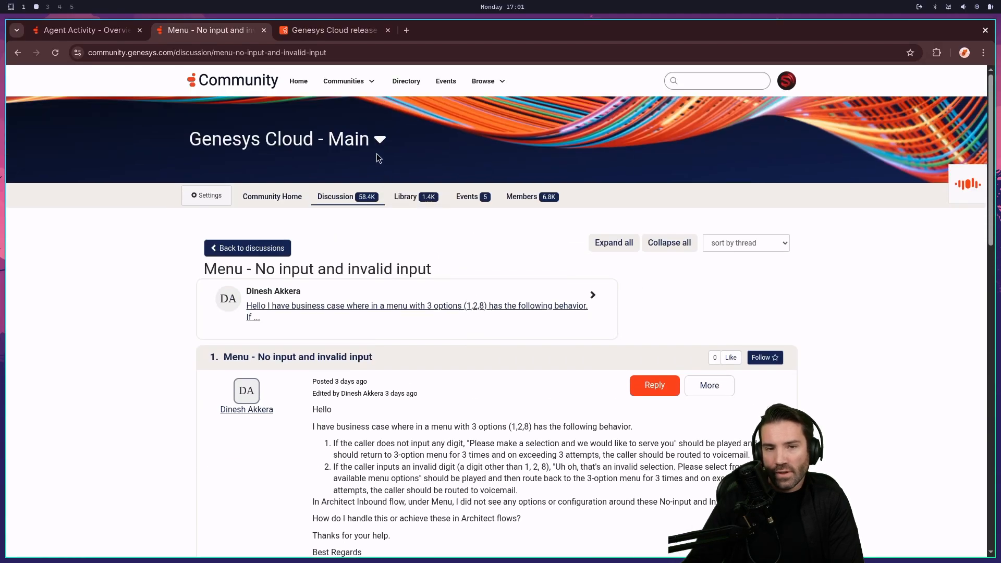
pyautogui.scroll(-4, 261, 63)
# Switch to the Genesys Cloud page and open Architect from the Orchestration section.
pyautogui.click(52, 30)
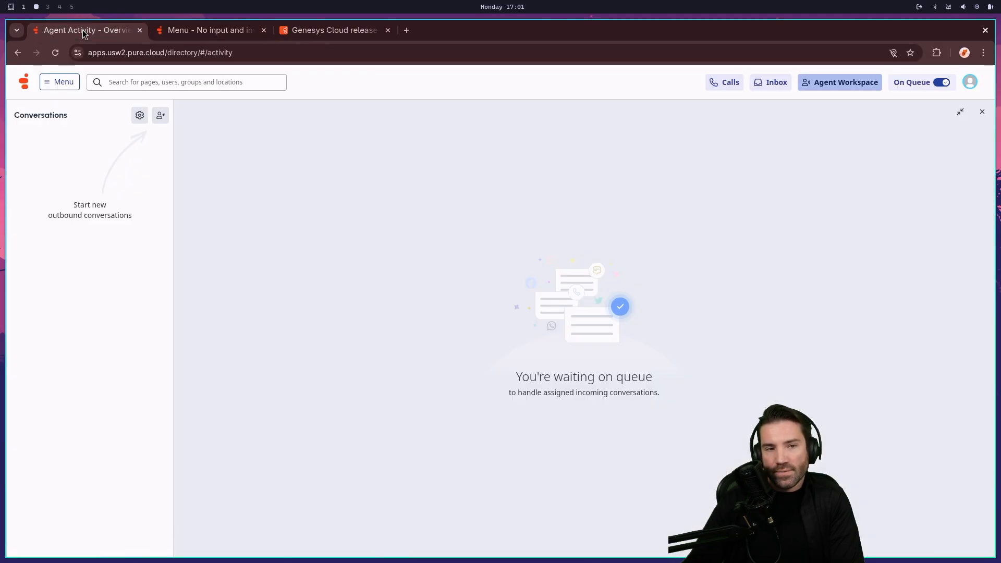
pyautogui.click(61, 84)
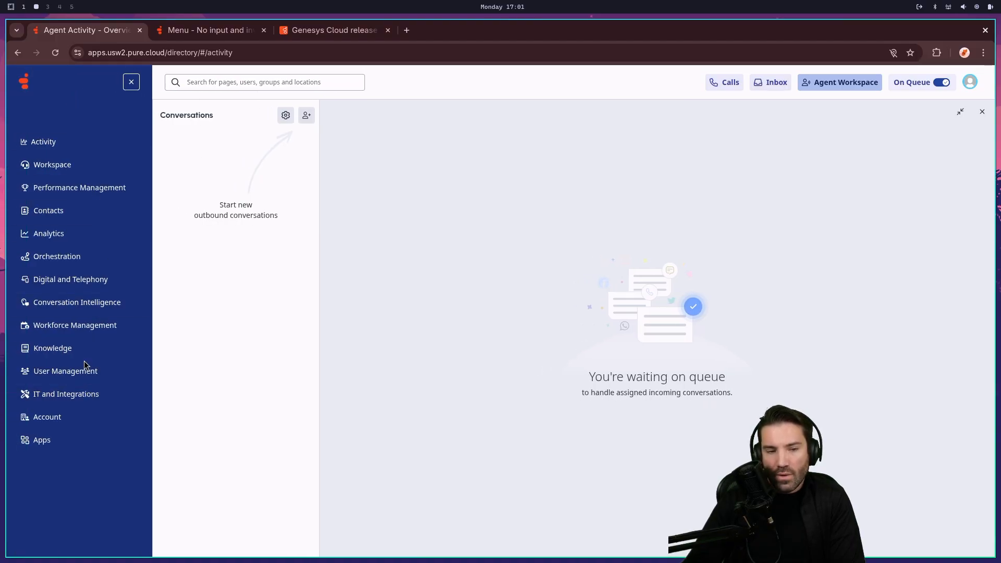
pyautogui.click(103, 259)
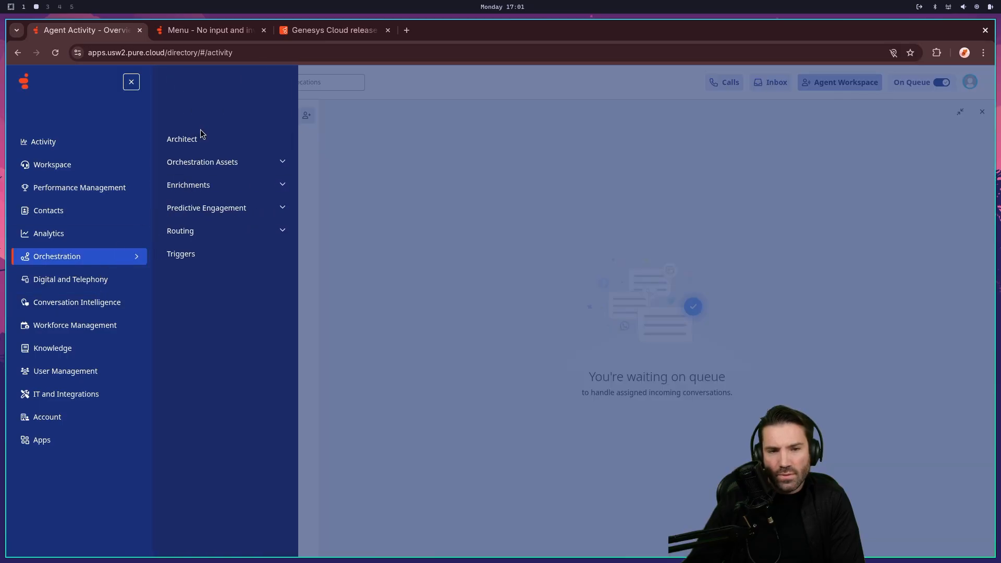
pyautogui.click(200, 140)
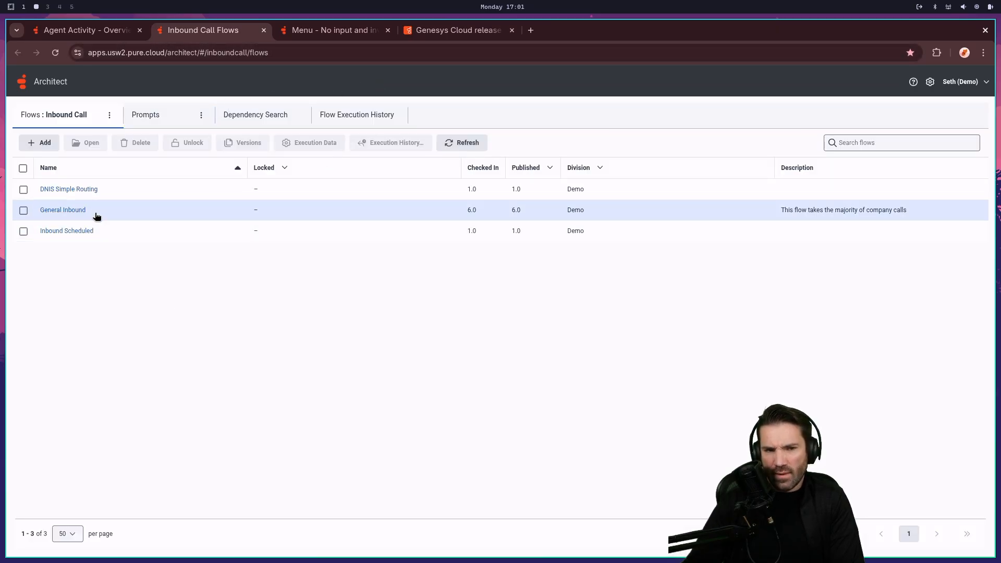
# Create an inbound call flow named "Creative Menu Flow" with the default language and division.
pyautogui.click(47, 146)
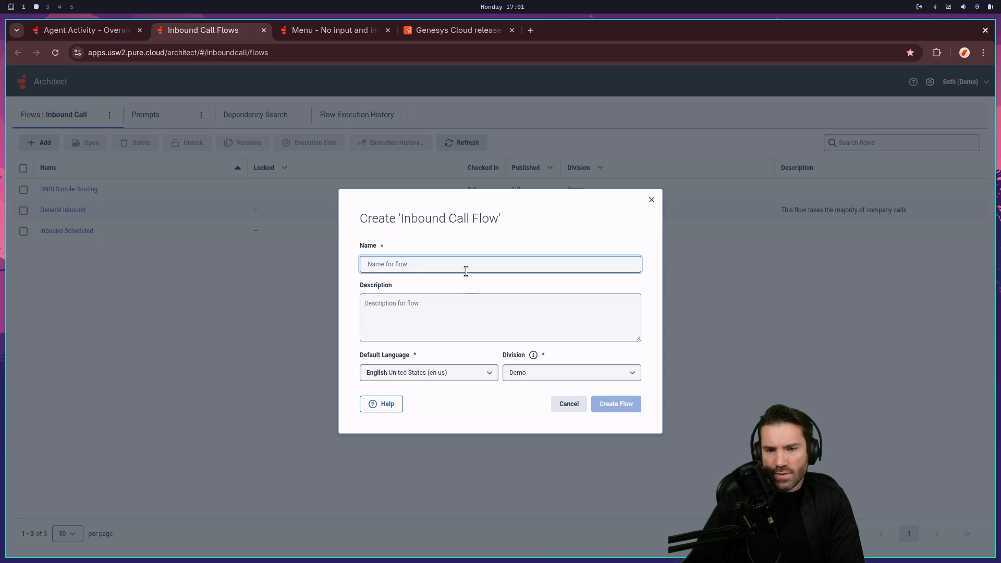
pyautogui.write('Creative Menu Flow')
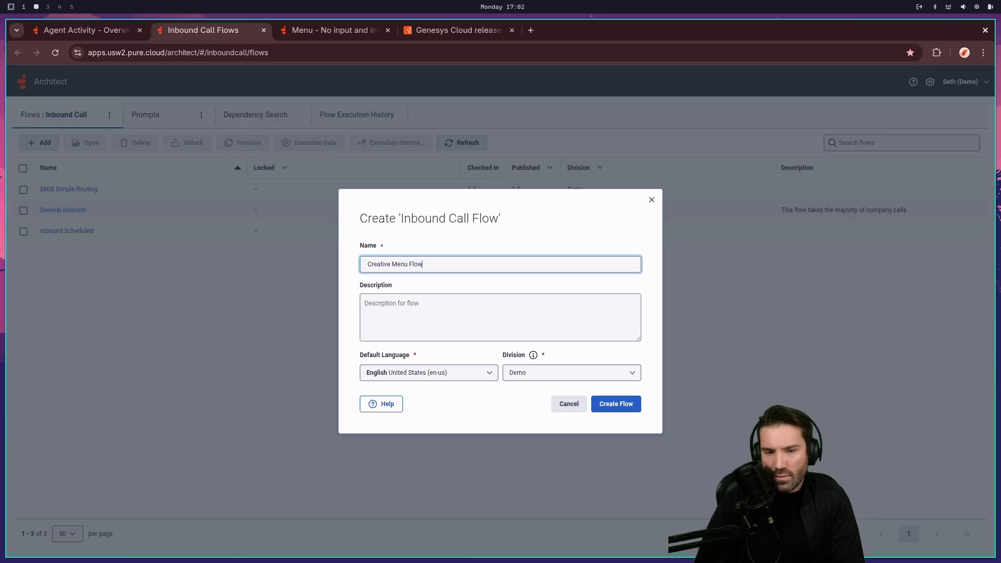
pyautogui.click(620, 404)
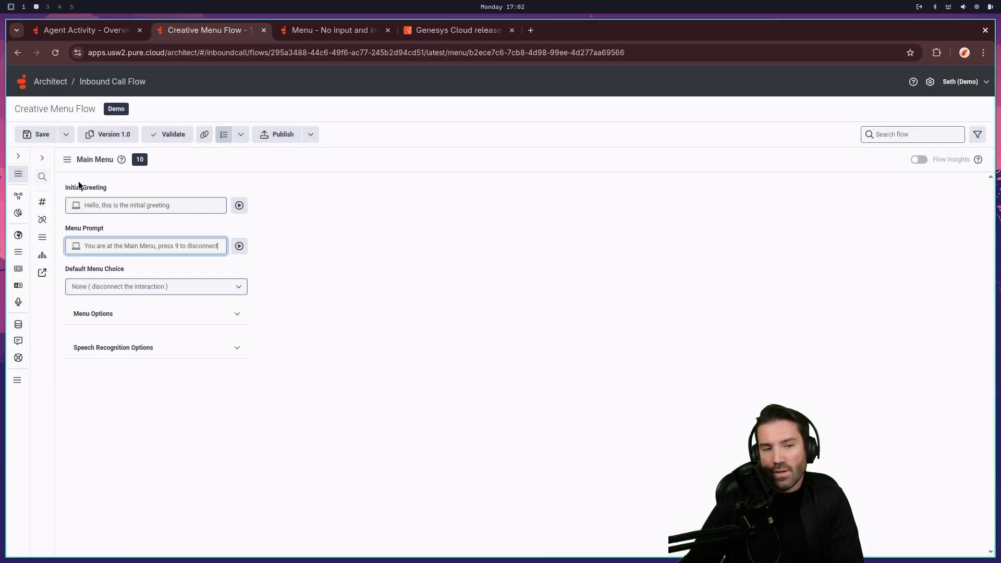
# Add a reusable task to the flow and name it "Main Task".
pyautogui.click(43, 158)
pyautogui.click(18, 157)
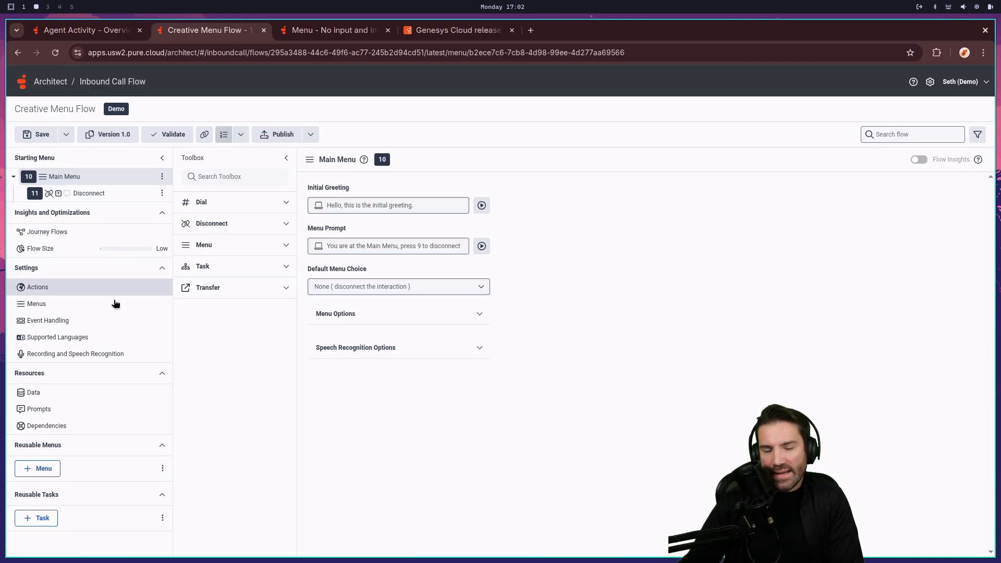
pyautogui.click(39, 518)
pyautogui.click(348, 163)
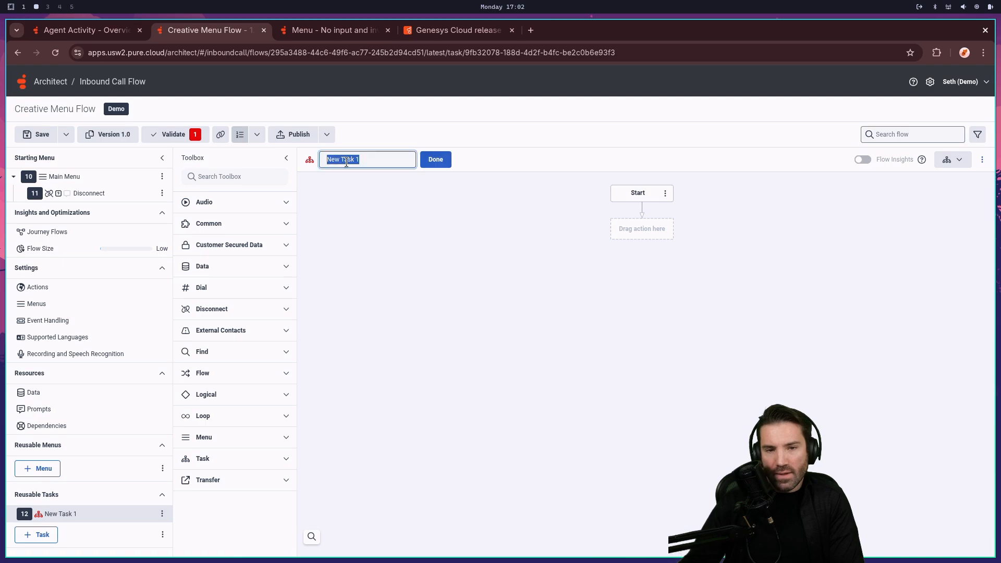
pyautogui.write('Main')
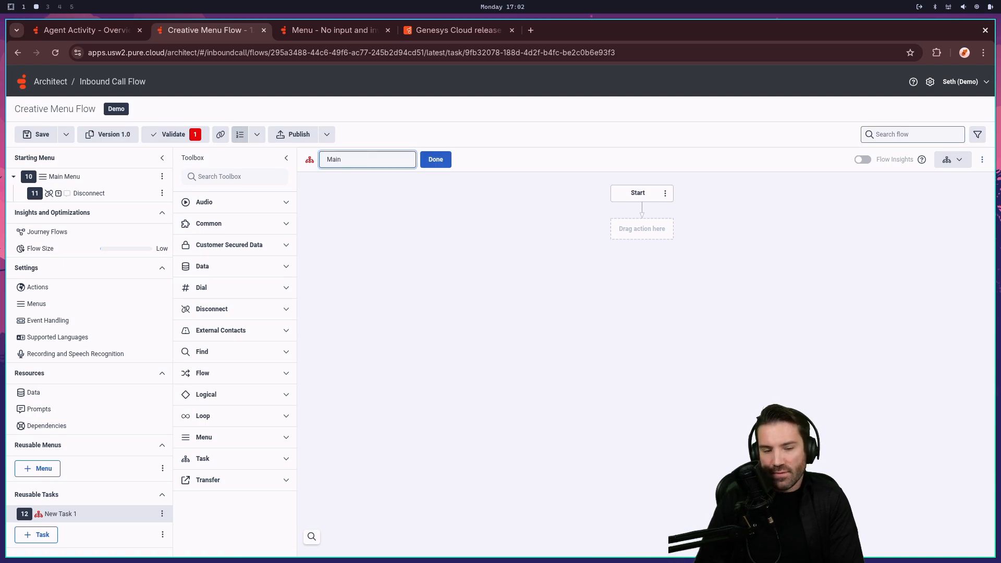
pyautogui.write(' Task')
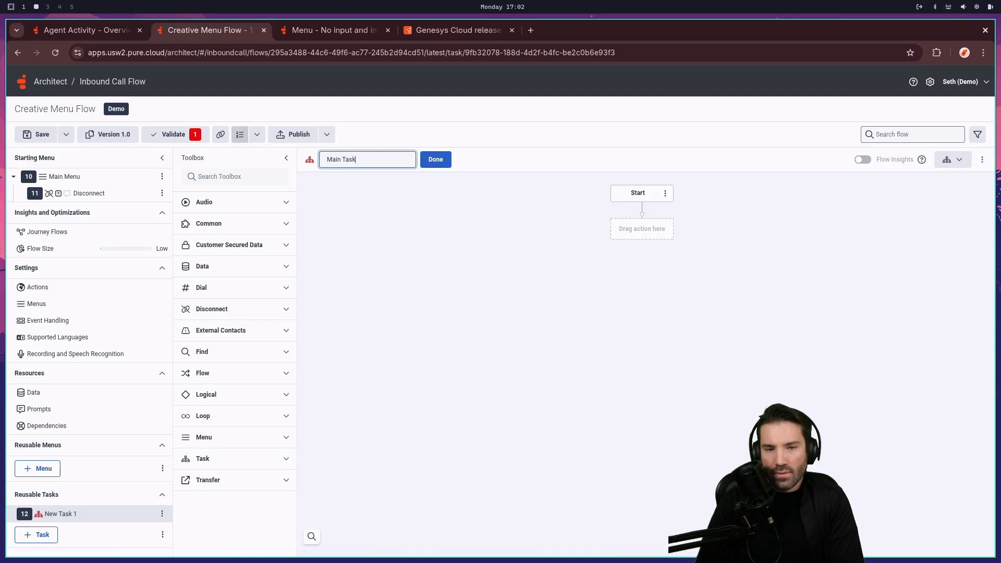
pyautogui.click(437, 159)
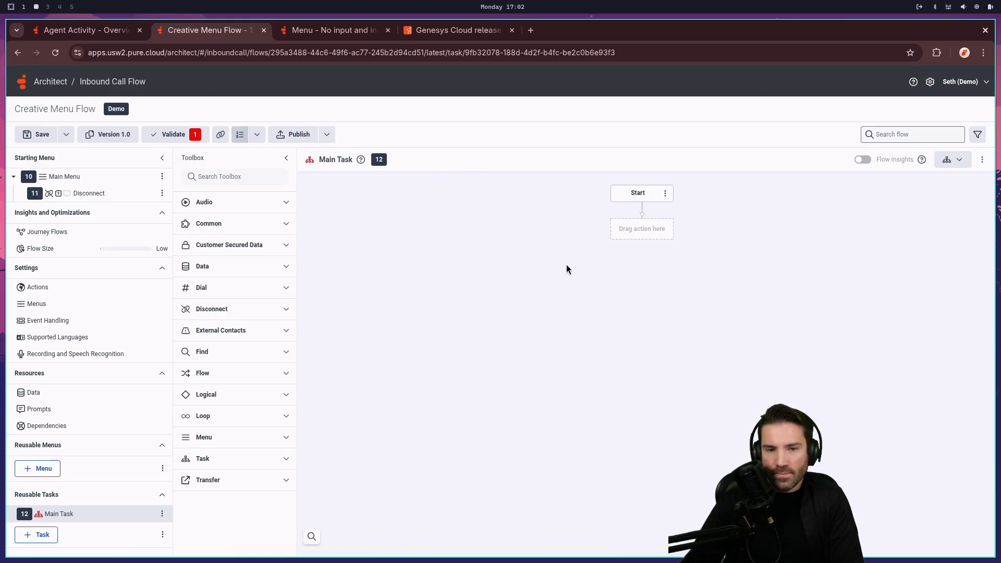
# Add a Disconnect action under Start in Main Task and set Main Task as the flow's starting task.
pyautogui.click(654, 245)
pyautogui.moveTo(625, 244)
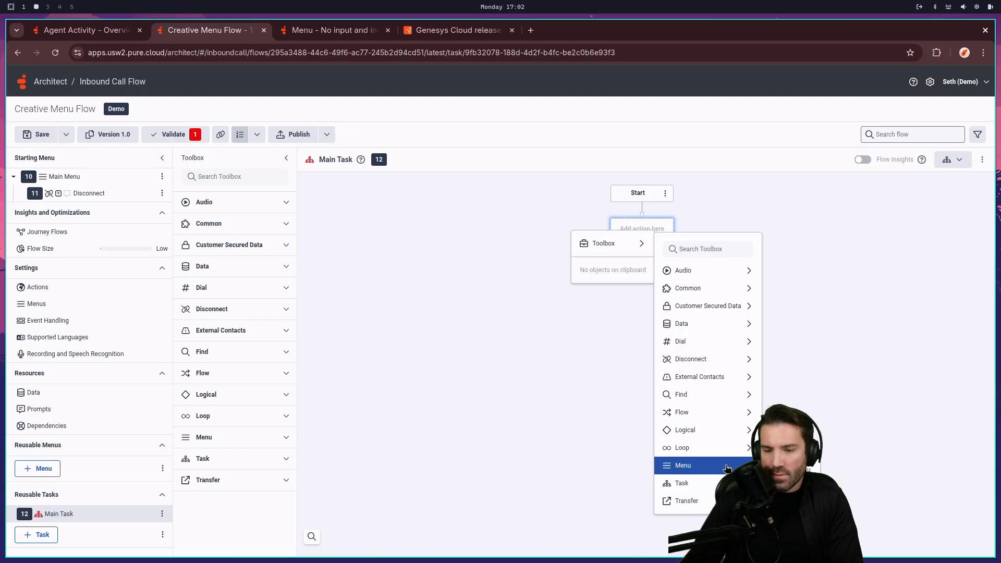
pyautogui.moveTo(750, 359)
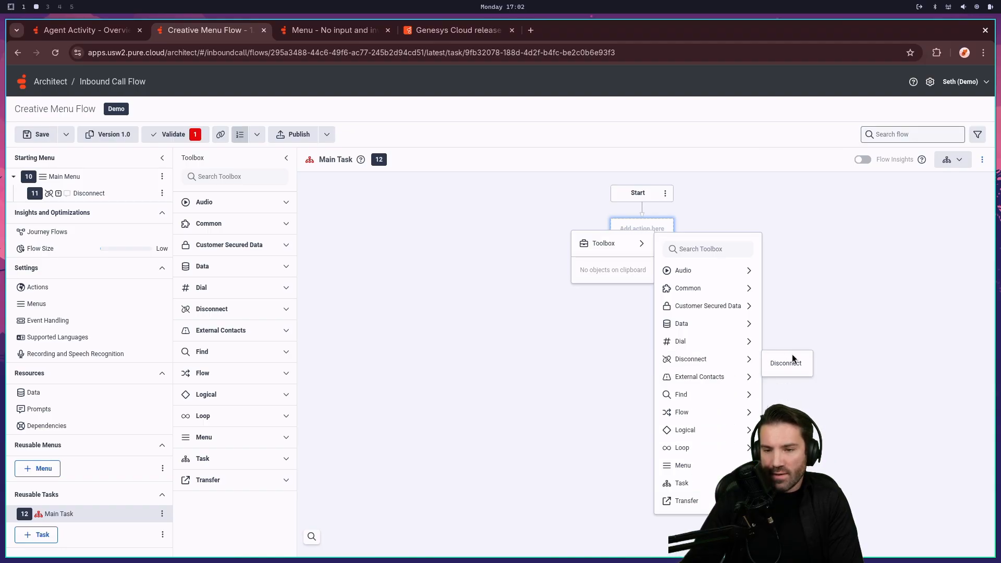
pyautogui.click(799, 368)
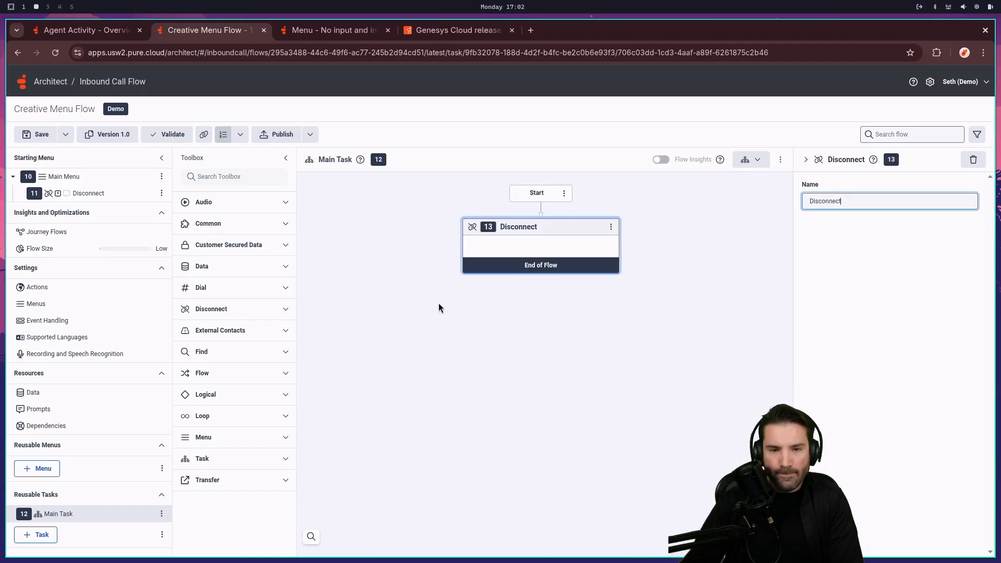
pyautogui.click(161, 514)
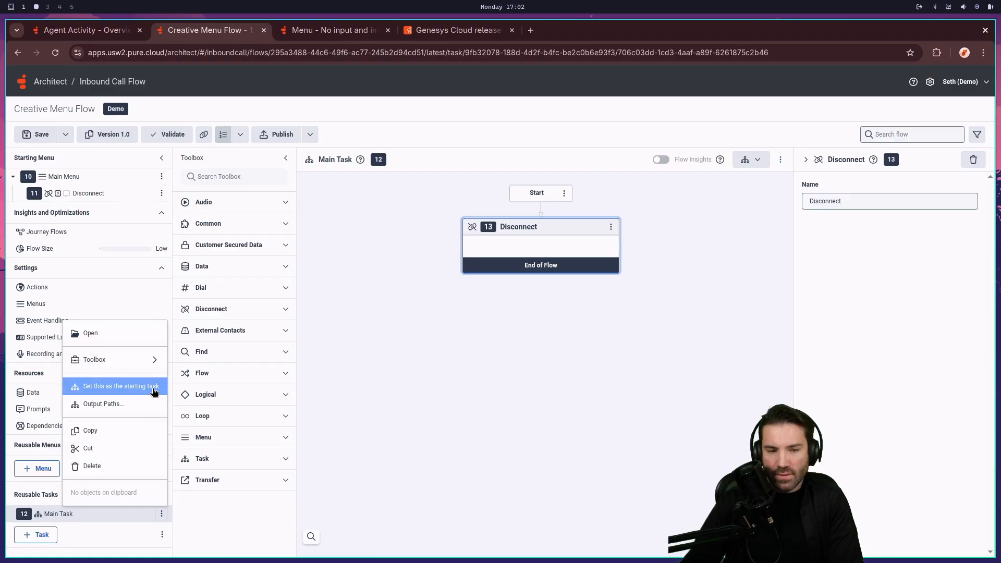
pyautogui.click(104, 386)
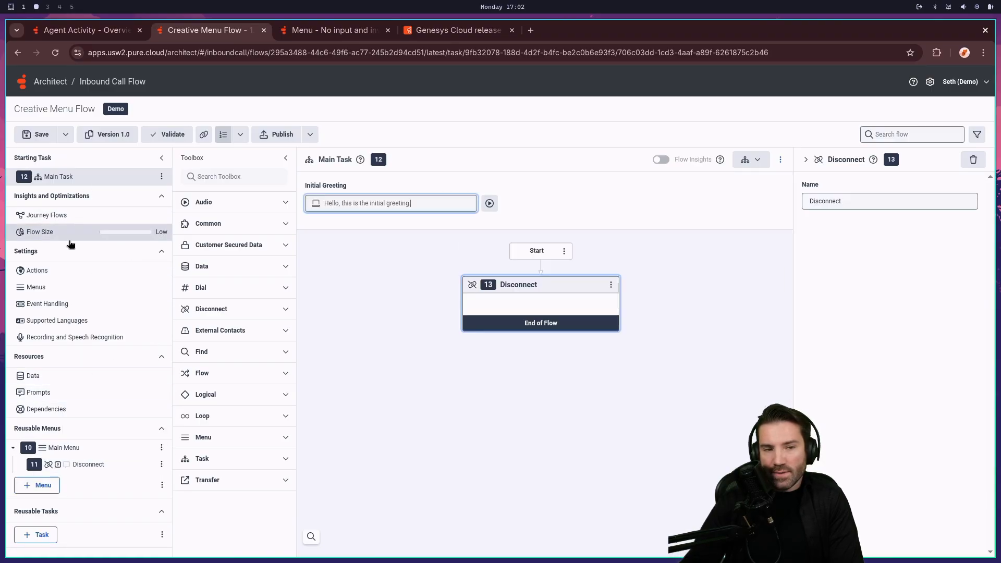
# Delete the default text-to-speech item from Main Task's Initial Greeting audio sequence.
pyautogui.click(285, 158)
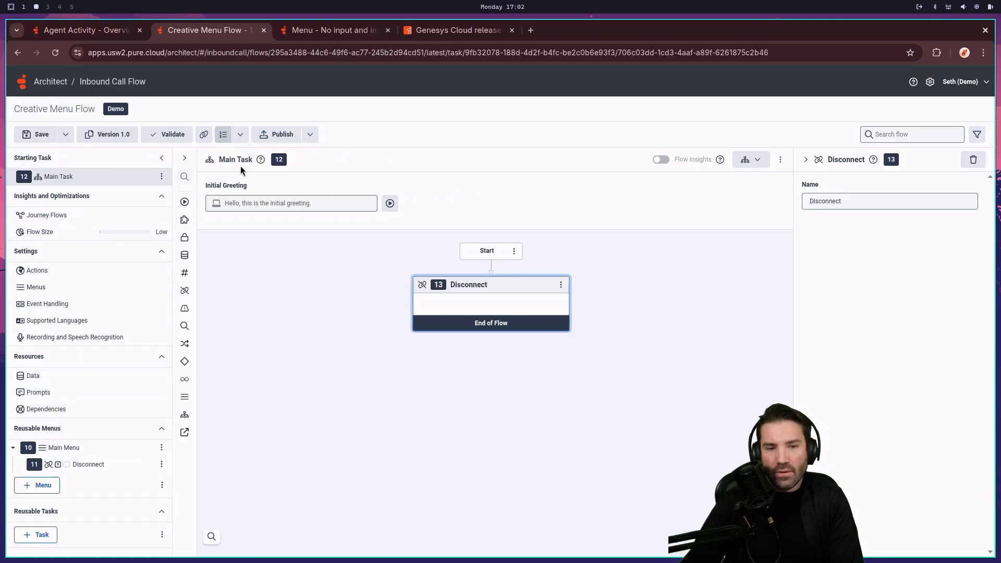
pyautogui.click(164, 158)
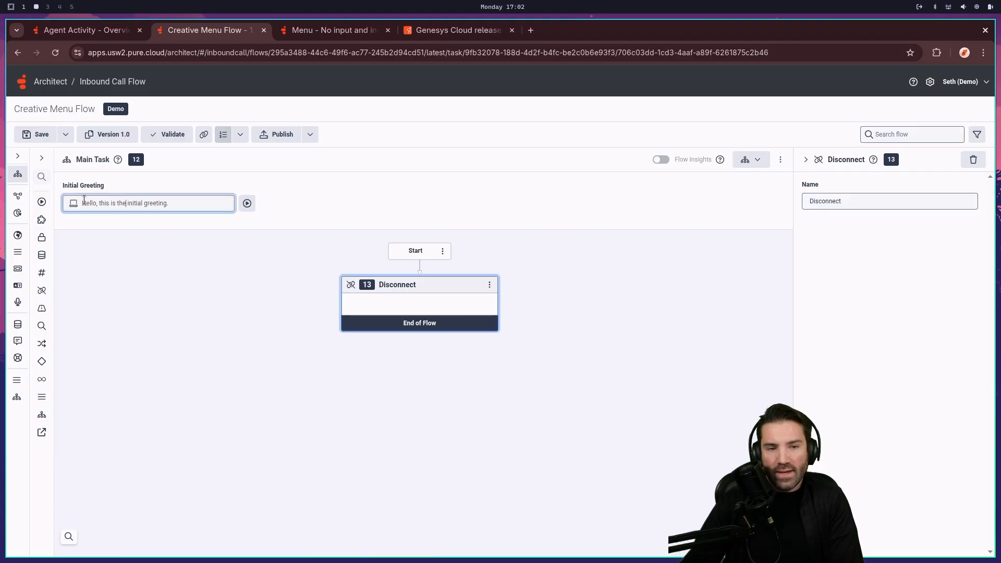
pyautogui.click(249, 206)
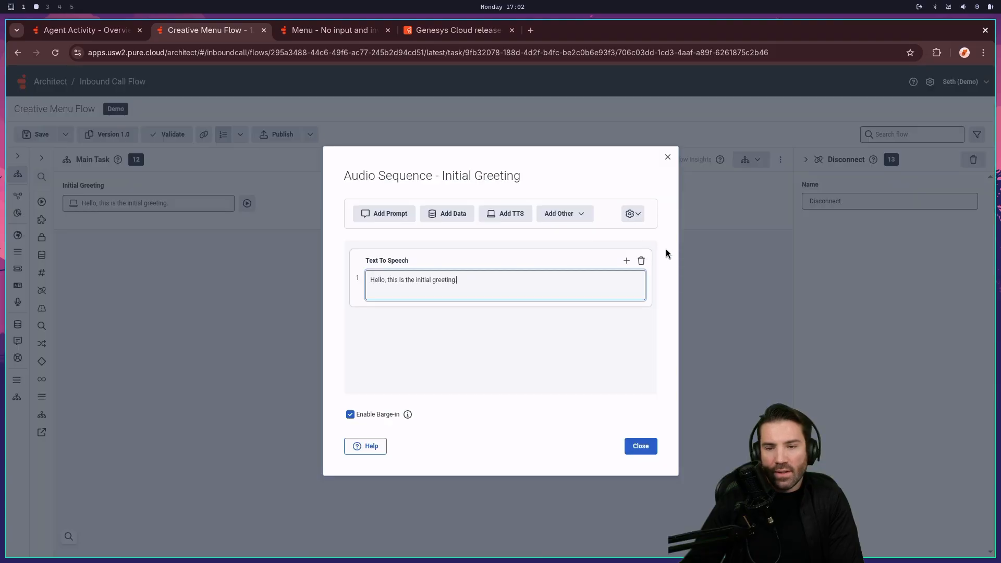
pyautogui.click(641, 261)
pyautogui.click(566, 346)
# Add the expression ToAudio(NOT_SET) to the Initial Greeting audio sequence and close the sequence editor.
pyautogui.click(580, 214)
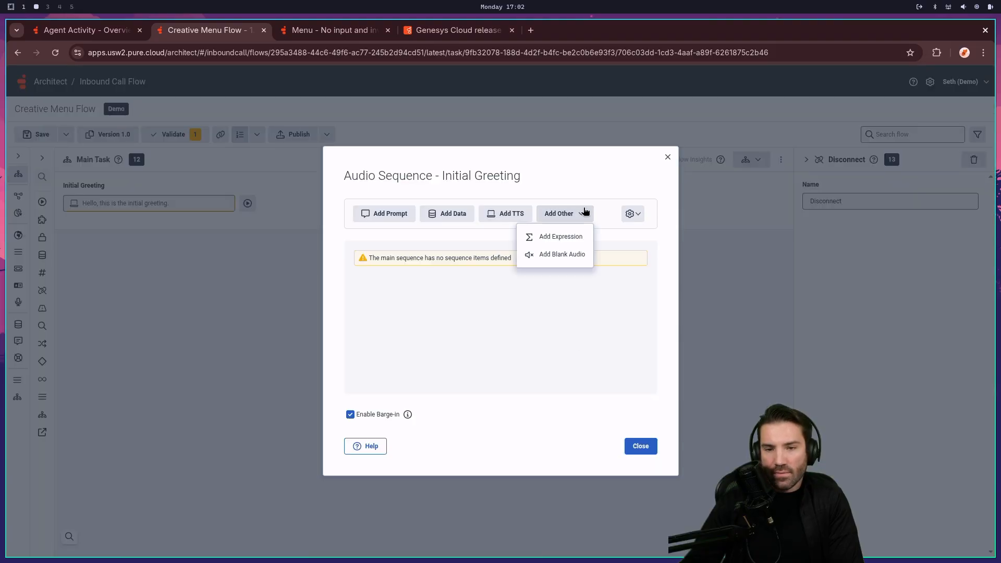
pyautogui.click(560, 236)
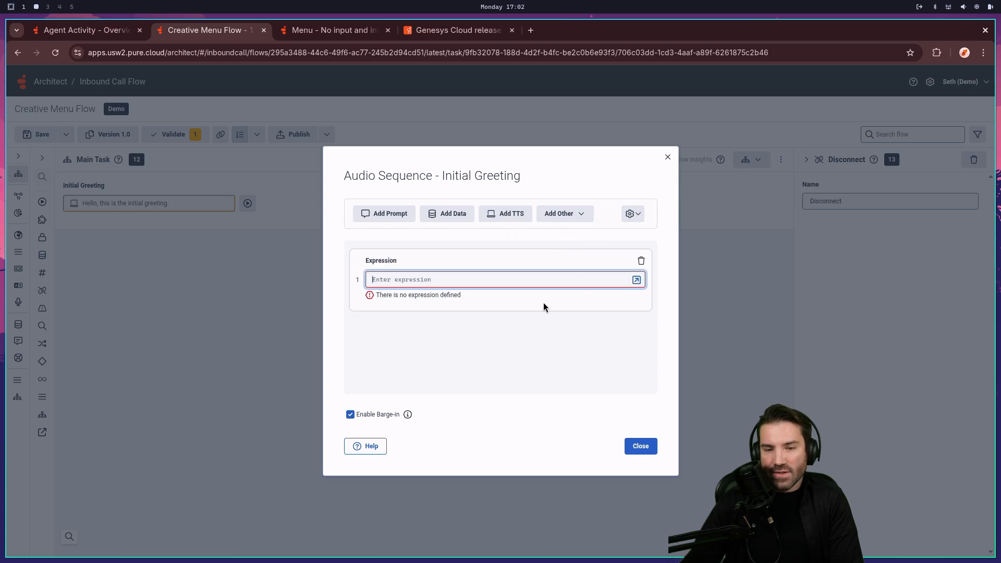
pyautogui.write('ToAu')
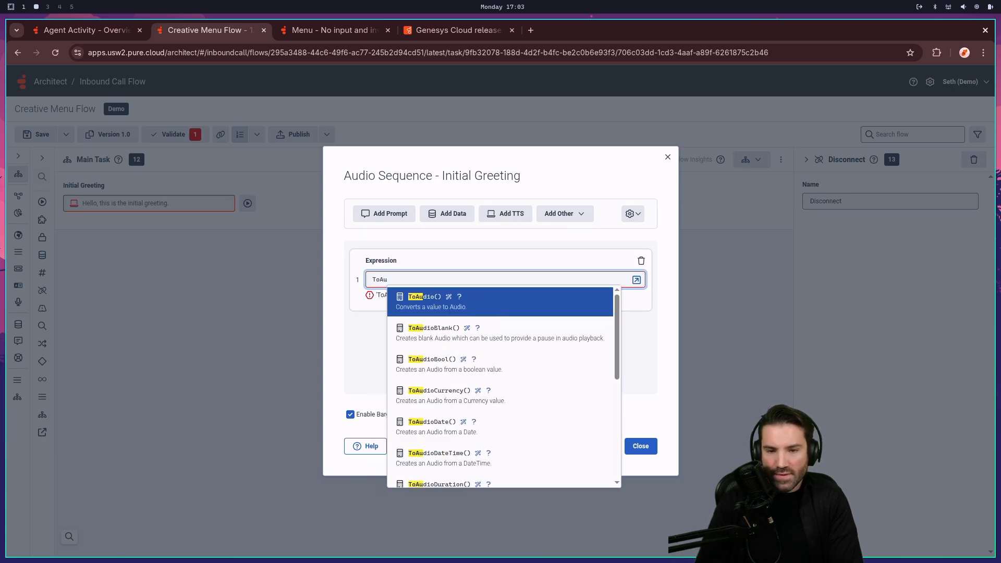
pyautogui.press('Return')
pyautogui.write('NOT')
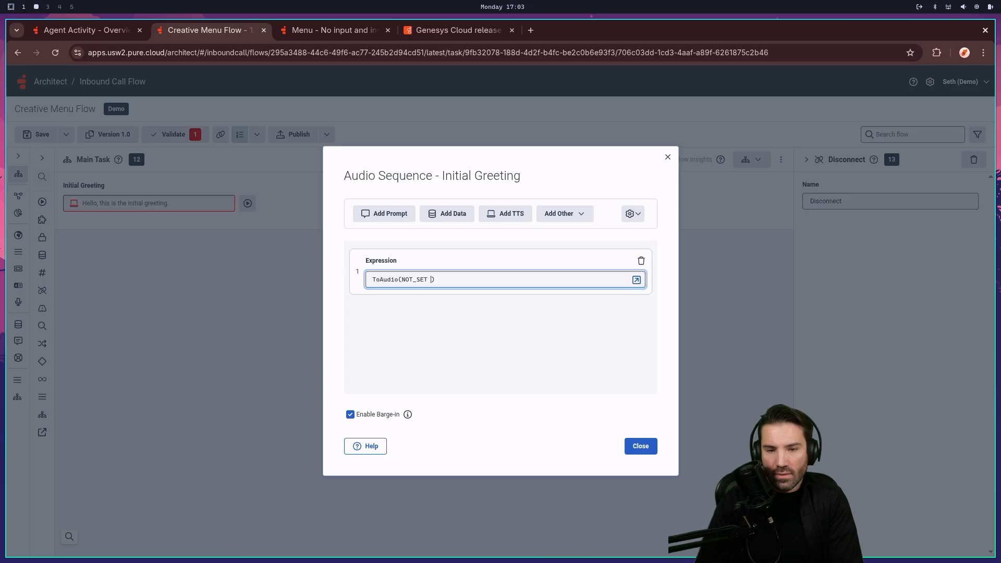
pyautogui.write('_SET')
pyautogui.click(603, 384)
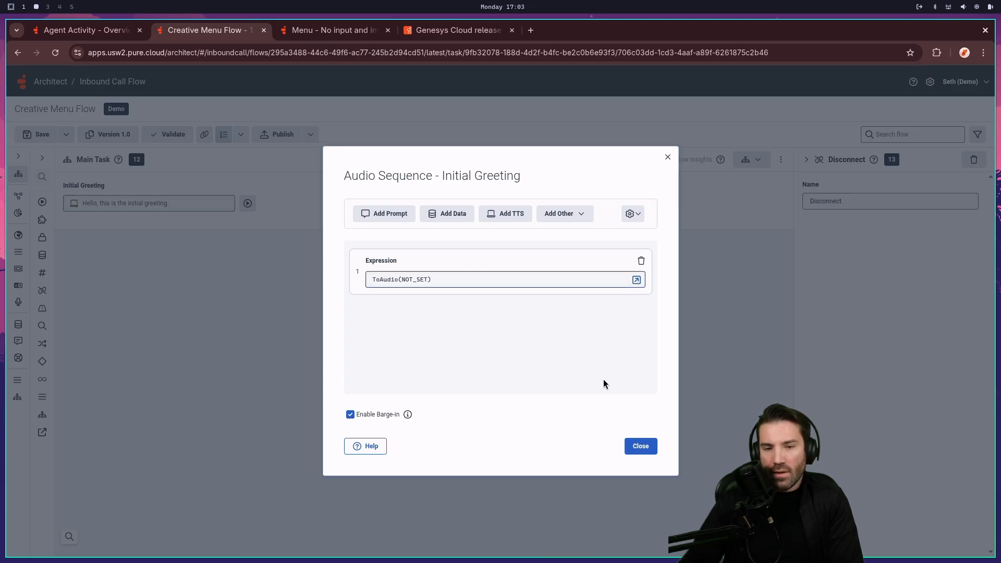
pyautogui.click(639, 447)
# Insert a Jump to Menu action between Start and Disconnect in Main Task, with Main Menu as its target.
pyautogui.click(41, 155)
pyautogui.click(18, 155)
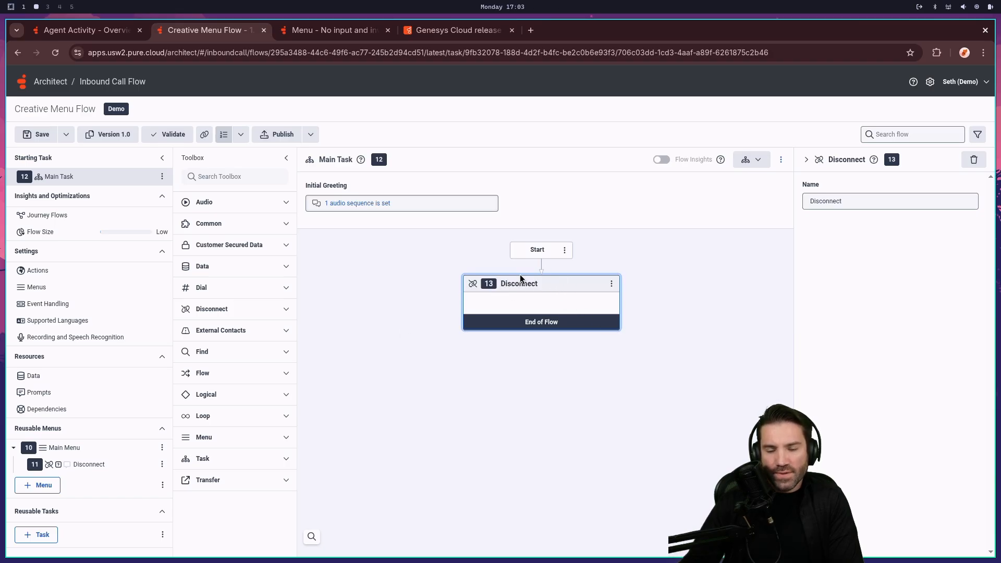
pyautogui.click(536, 264)
pyautogui.moveTo(485, 276)
pyautogui.moveTo(615, 499)
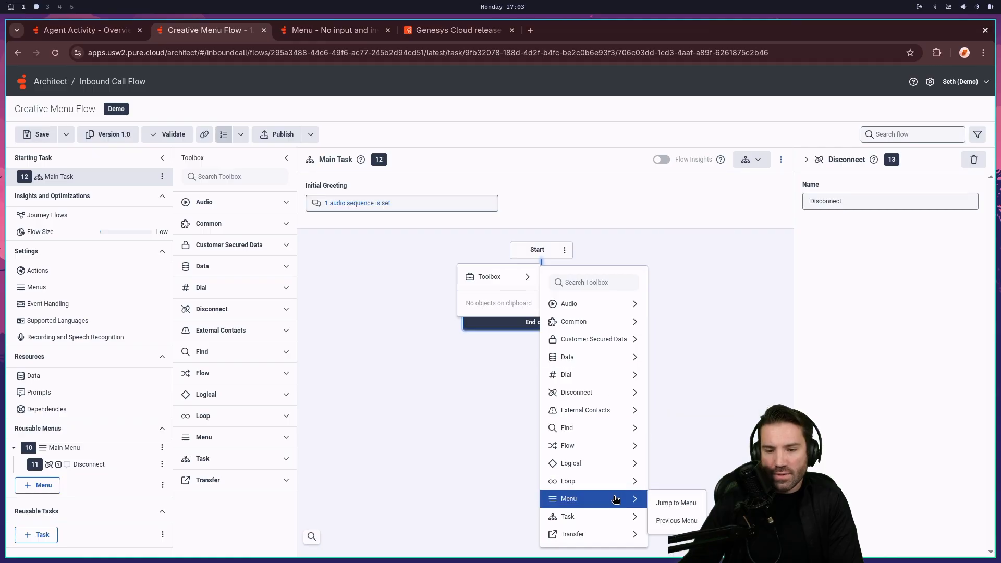
pyautogui.moveTo(616, 451)
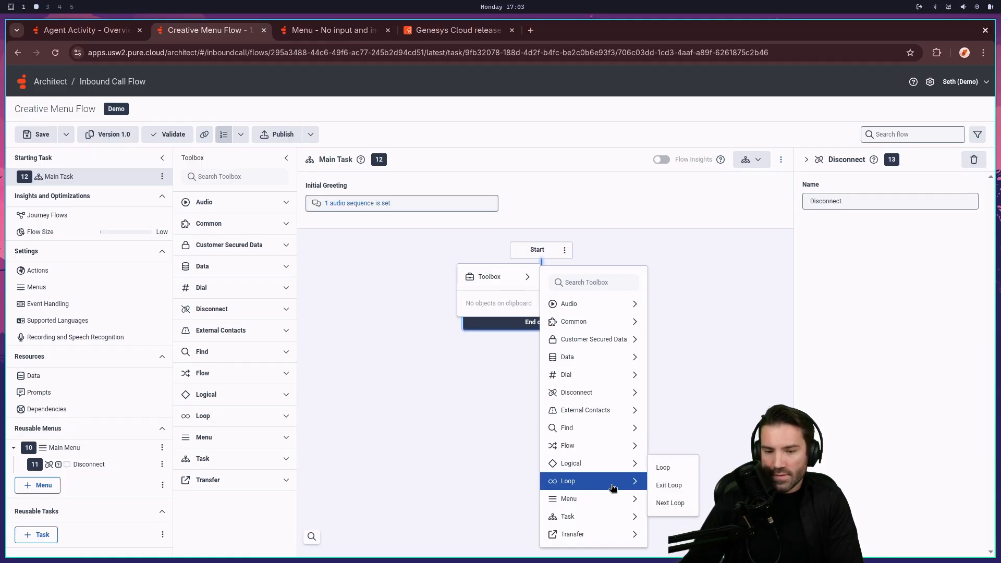
pyautogui.click(678, 500)
pyautogui.click(880, 241)
pyautogui.click(885, 260)
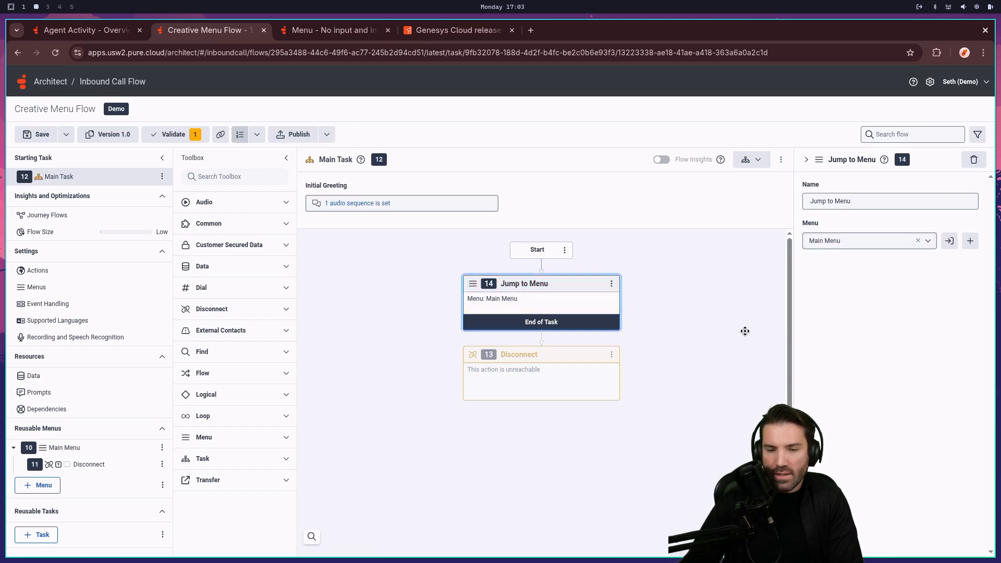
# Cut the Disconnect action below Jump to Menu out of Main Task.
pyautogui.click(545, 390)
pyautogui.click(611, 355)
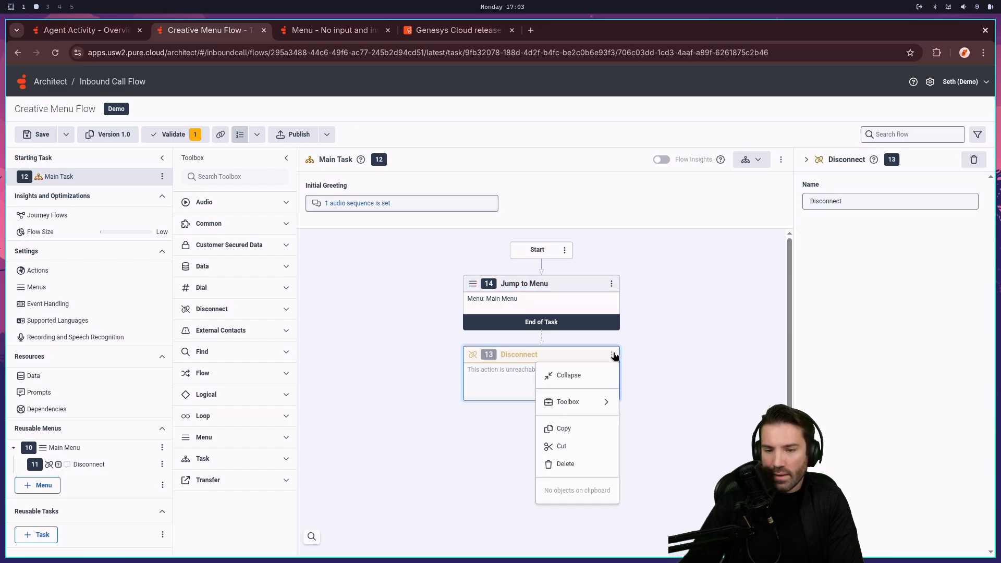
pyautogui.click(562, 445)
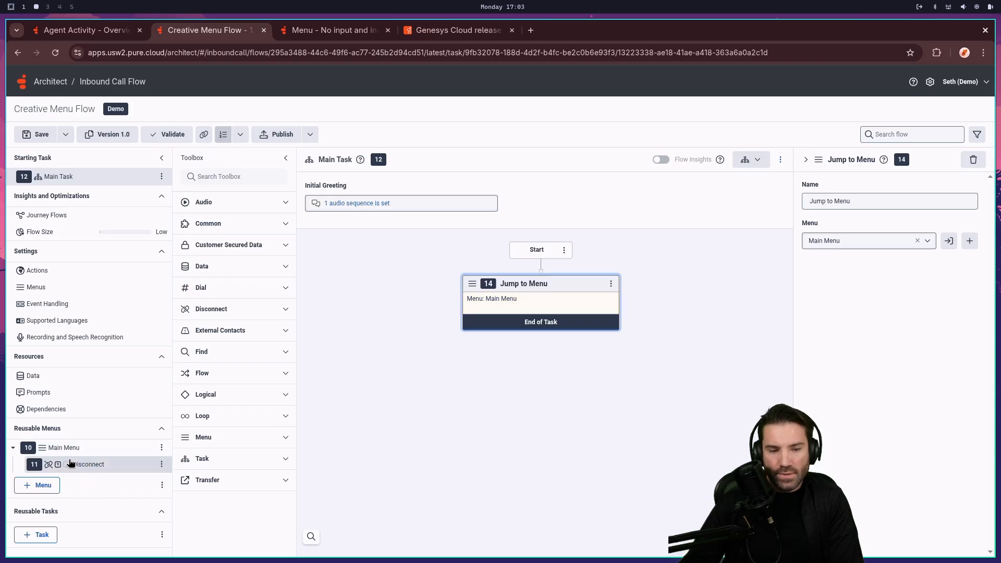
# Rename the reusable menu Main Menu to Creative Menu.
pyautogui.click(64, 447)
pyautogui.click(363, 159)
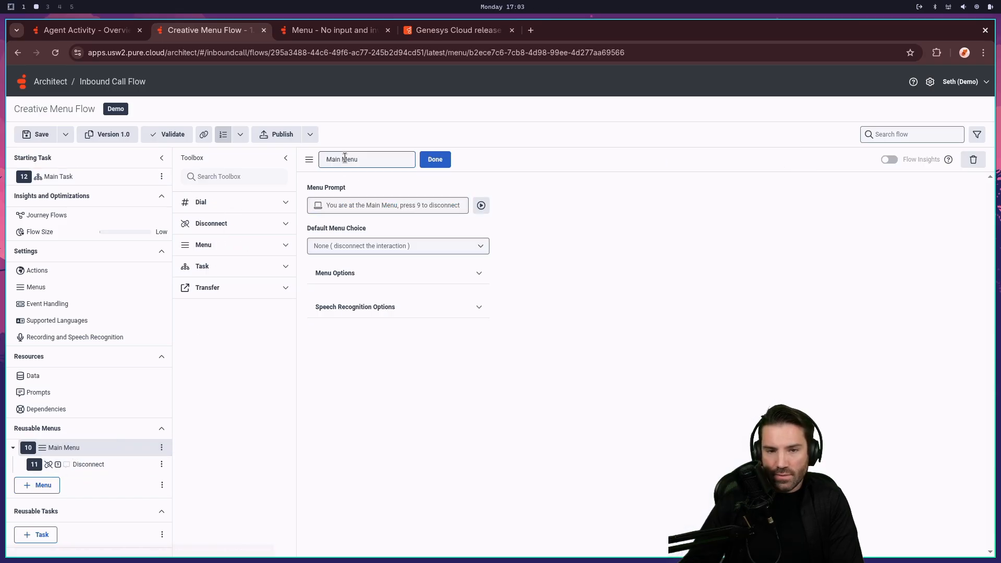
pyautogui.write('Creative')
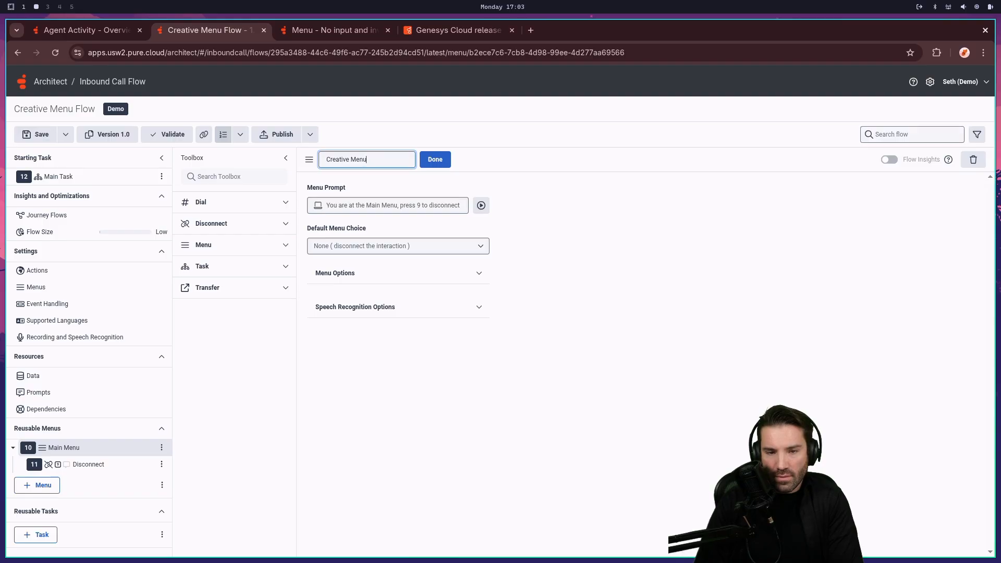
pyautogui.click(434, 160)
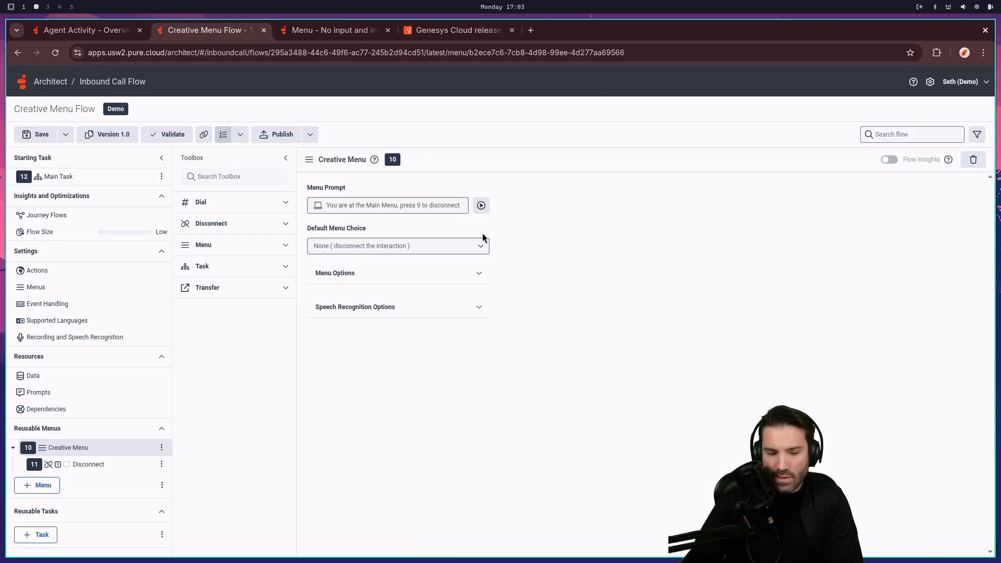
pyautogui.click(360, 246)
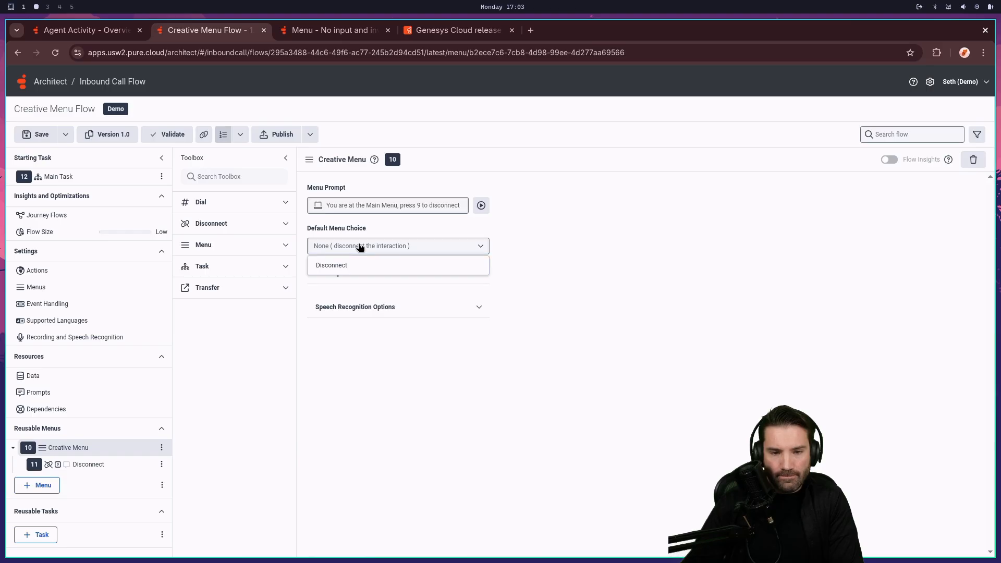
pyautogui.click(359, 246)
pyautogui.click(580, 236)
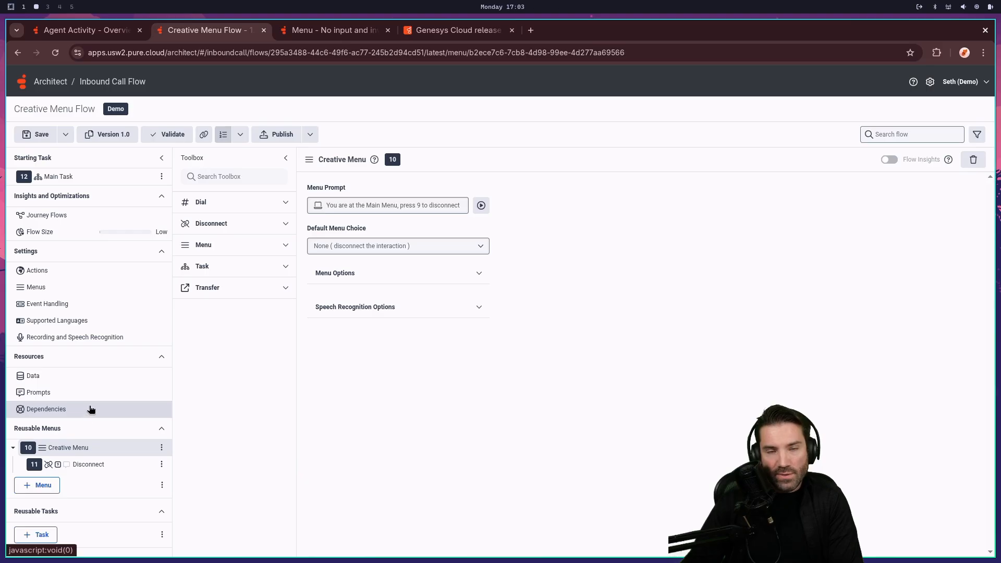
pyautogui.click(58, 177)
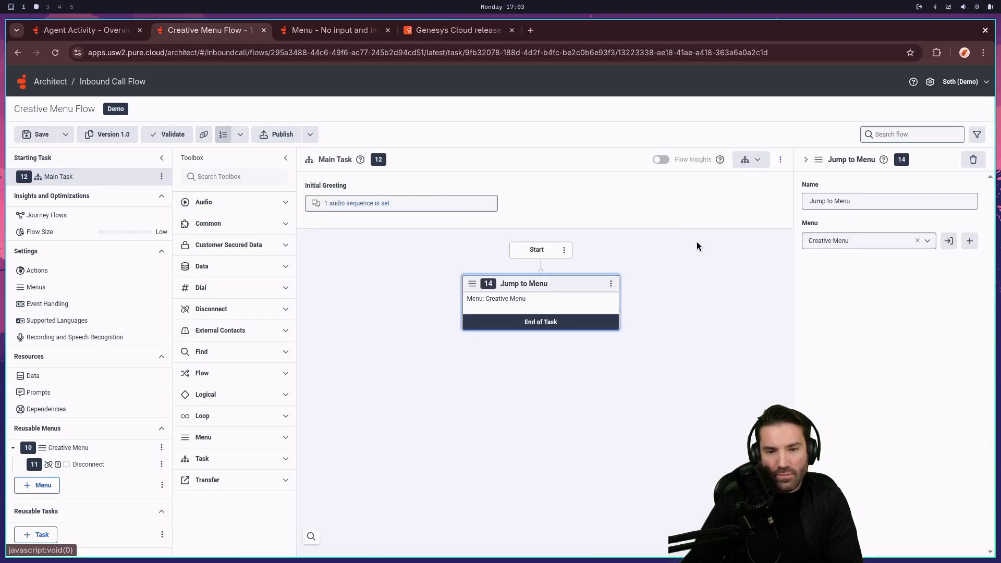
# Add a Transfer to ACD choice to the reusable Creative Menu.
pyautogui.click(73, 449)
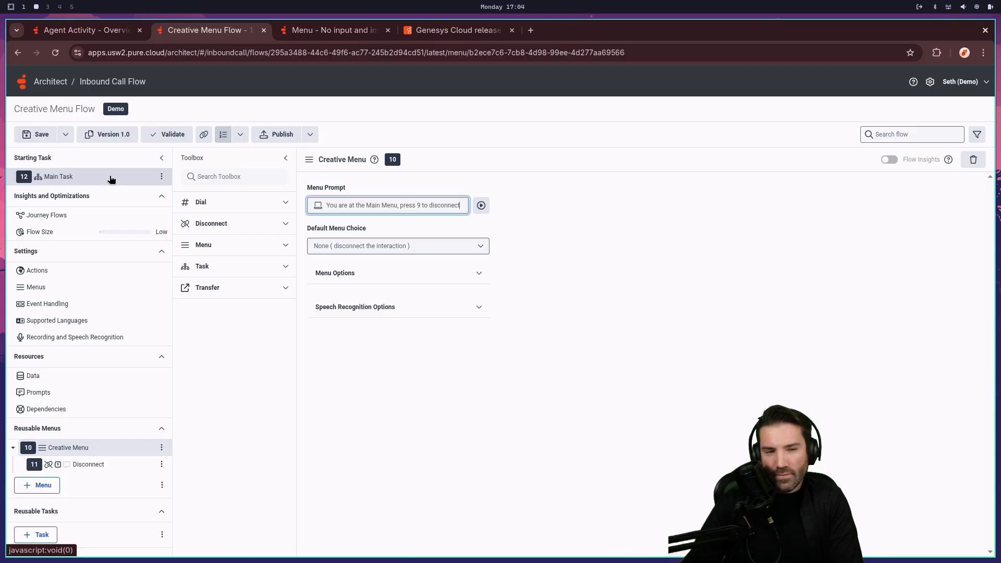
pyautogui.click(162, 448)
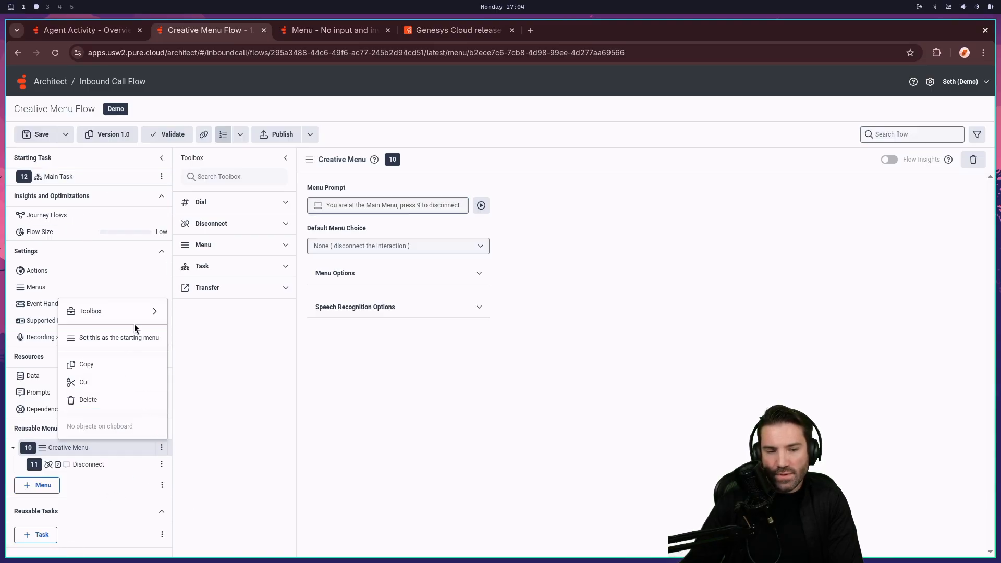
pyautogui.moveTo(140, 313)
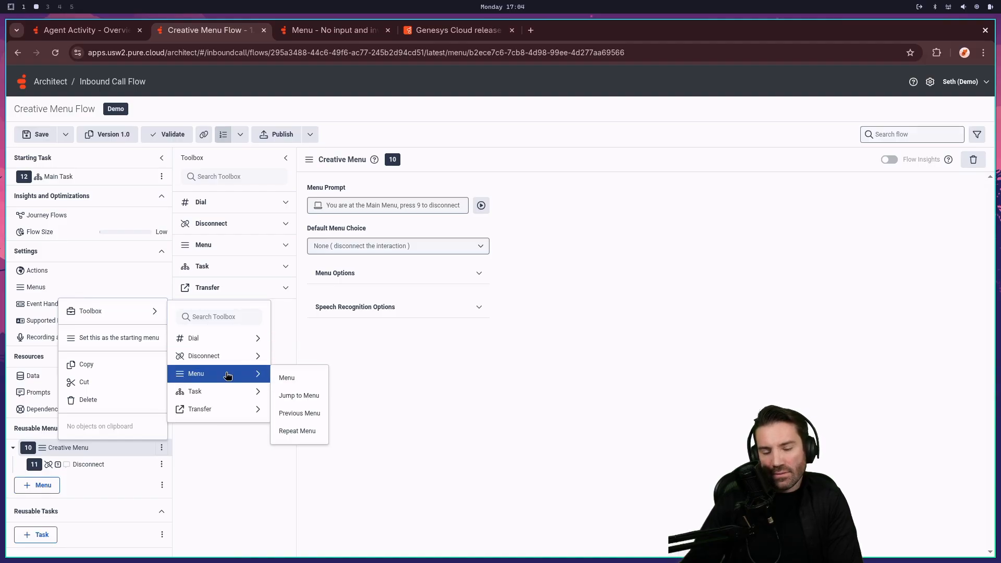
pyautogui.moveTo(224, 392)
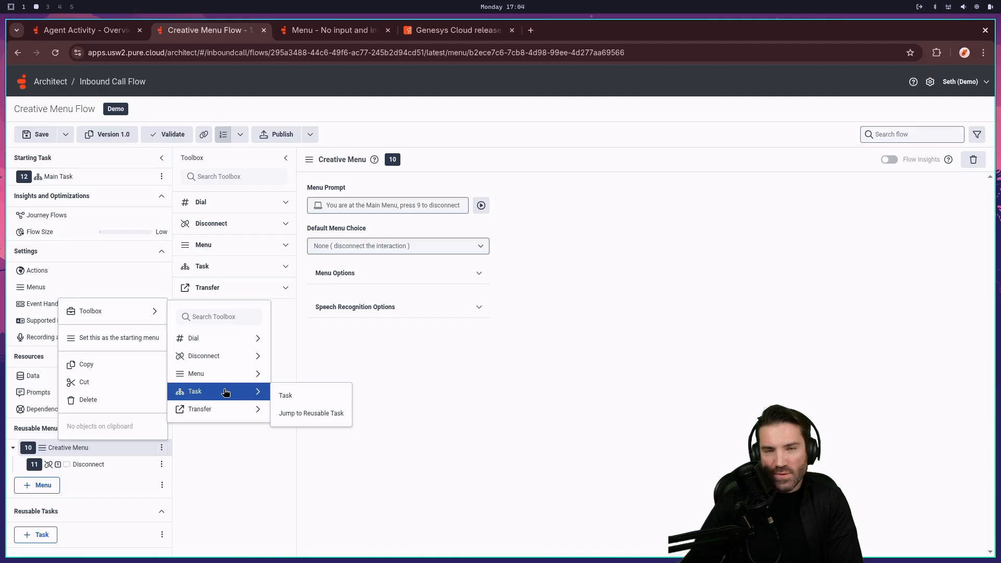
pyautogui.moveTo(245, 409)
pyautogui.click(338, 414)
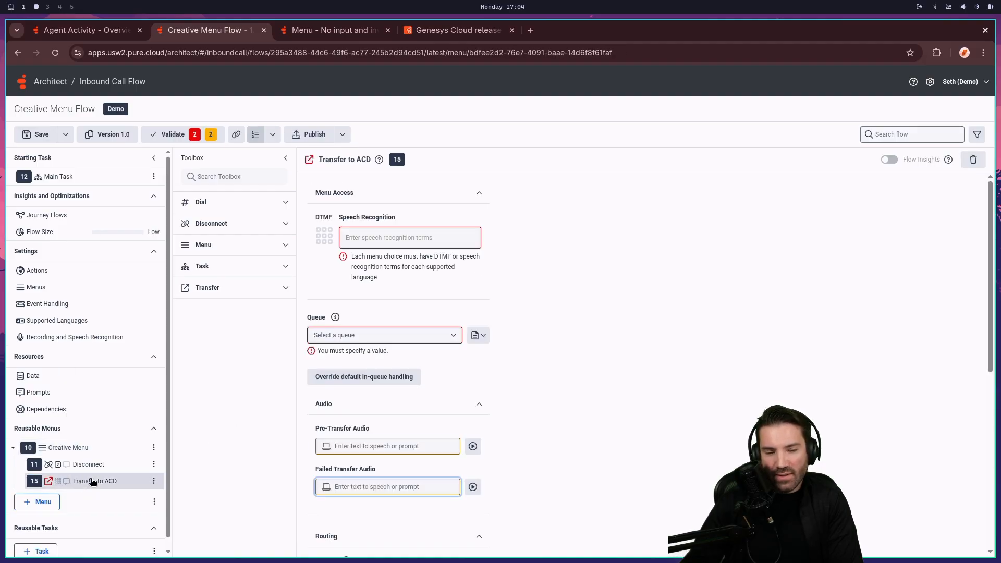
# Assign DTMF 1 and the Sales queue to the new Transfer to ACD choice.
pyautogui.click(324, 235)
pyautogui.click(332, 262)
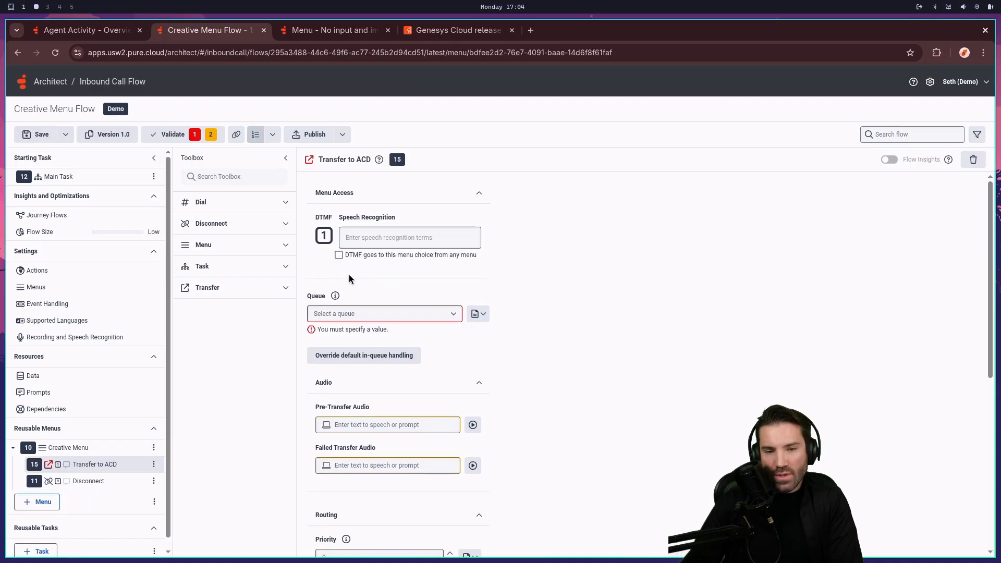
pyautogui.click(416, 315)
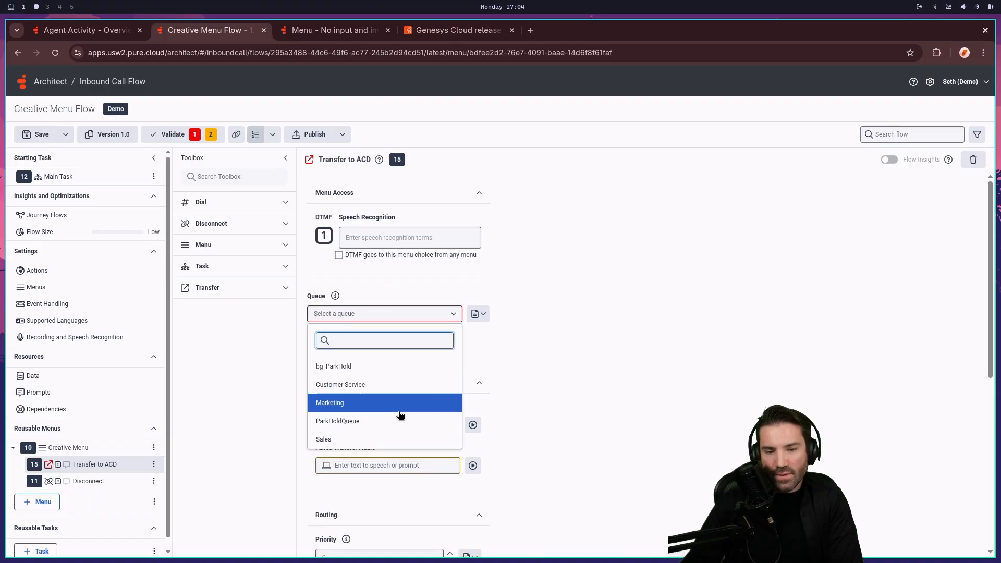
pyautogui.click(339, 441)
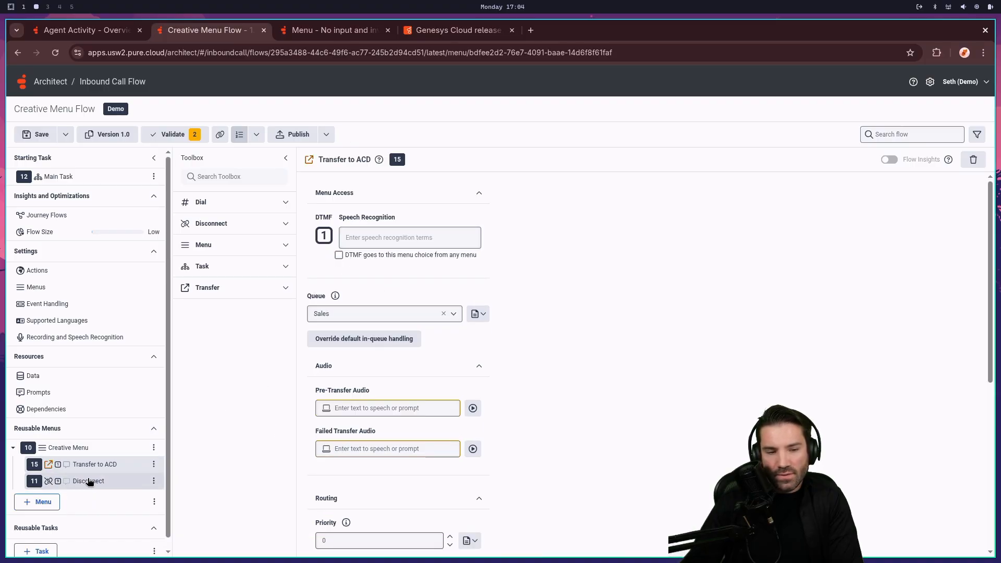
# Delete the Disconnect choice from Creative Menu and add a second Transfer to ACD choice to the menu.
pyautogui.click(153, 481)
pyautogui.click(86, 433)
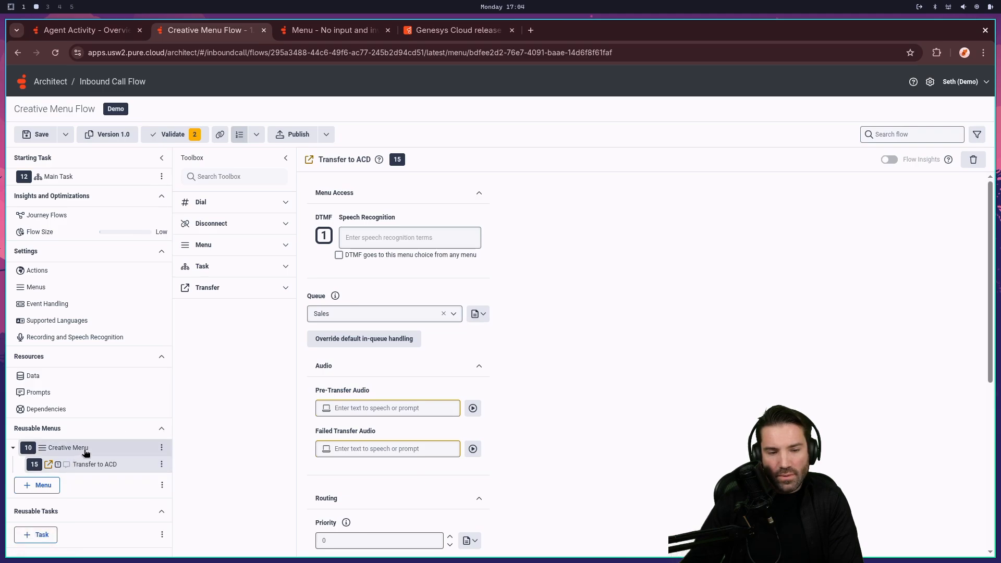
pyautogui.click(162, 448)
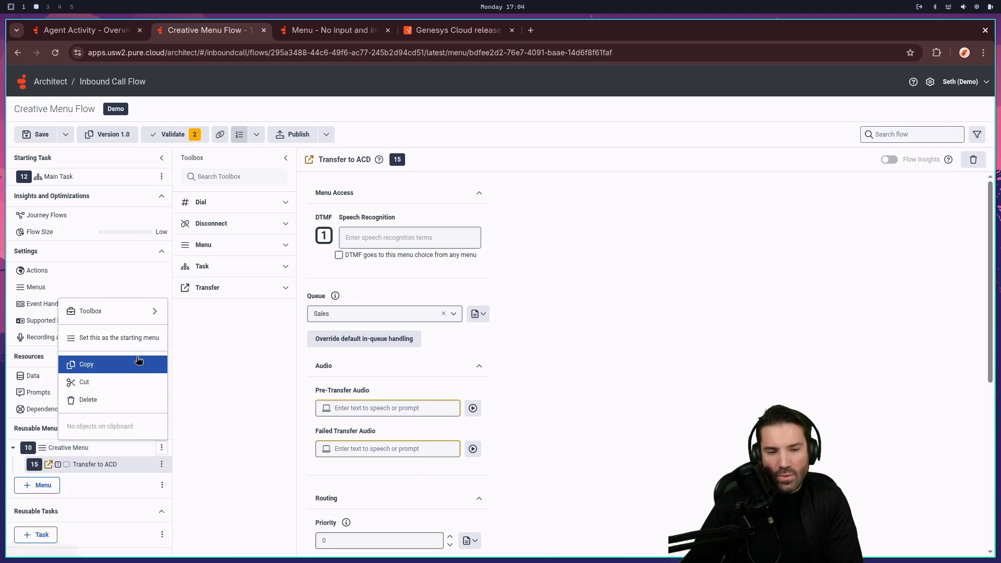
pyautogui.moveTo(241, 417)
pyautogui.click(303, 414)
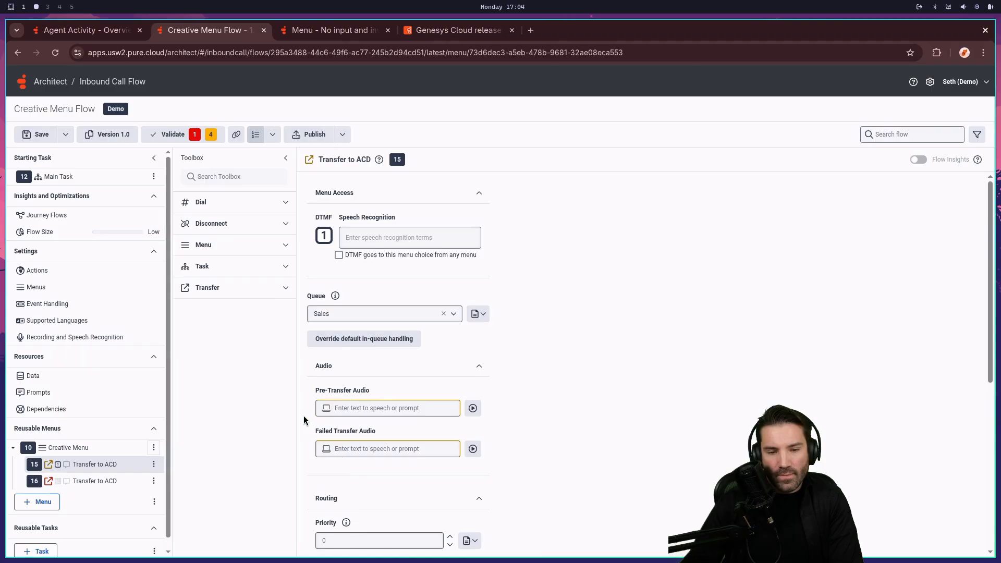
# Set the second Transfer to ACD choice to the Marketing queue with DTMF 2.
pyautogui.click(372, 334)
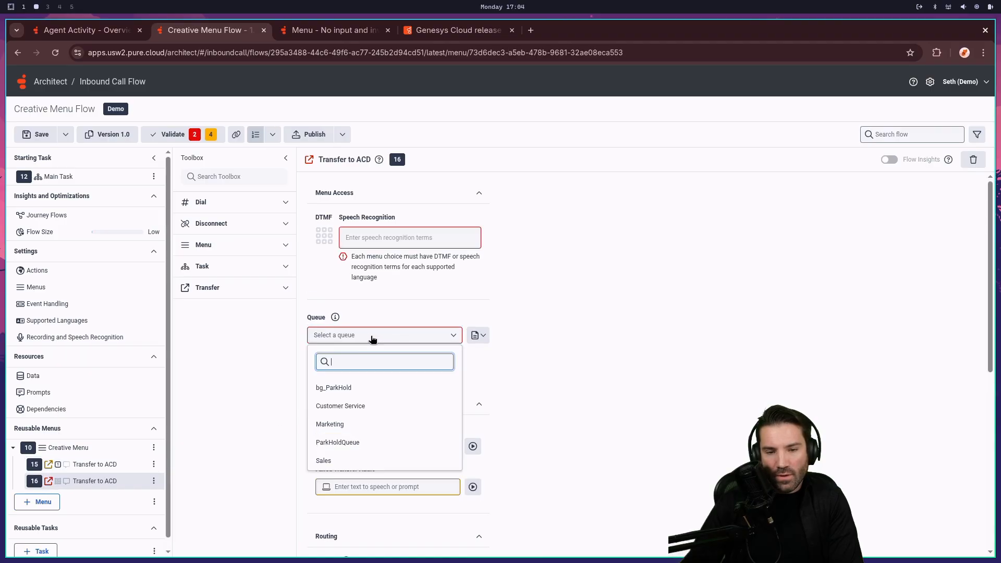
pyautogui.click(382, 433)
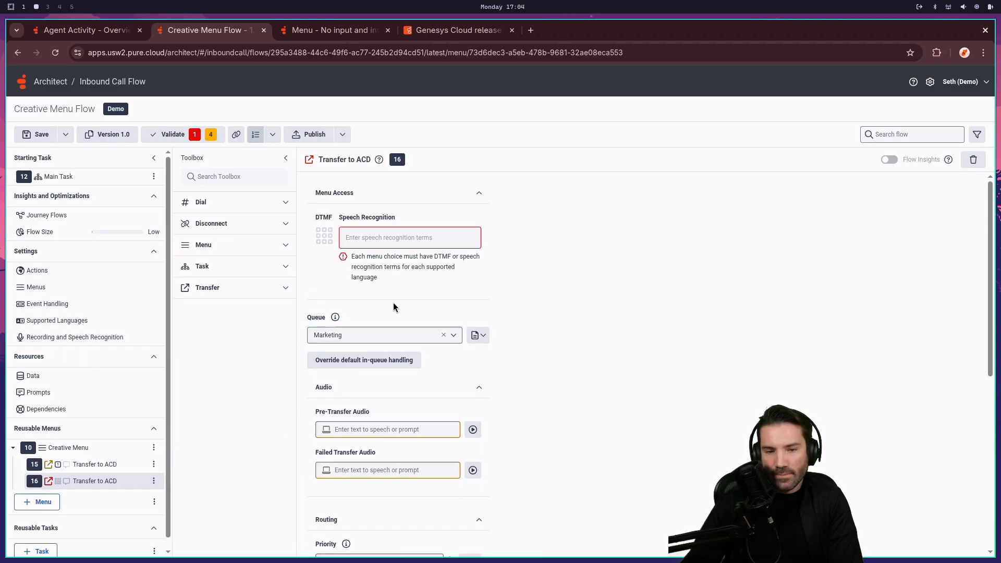
pyautogui.click(325, 241)
pyautogui.click(357, 259)
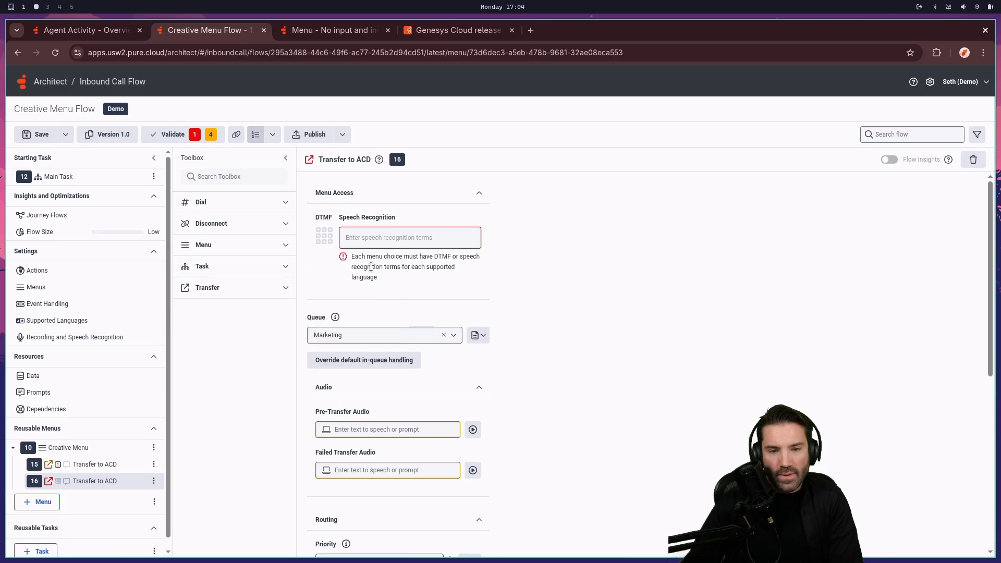
pyautogui.click(328, 241)
pyautogui.click(357, 261)
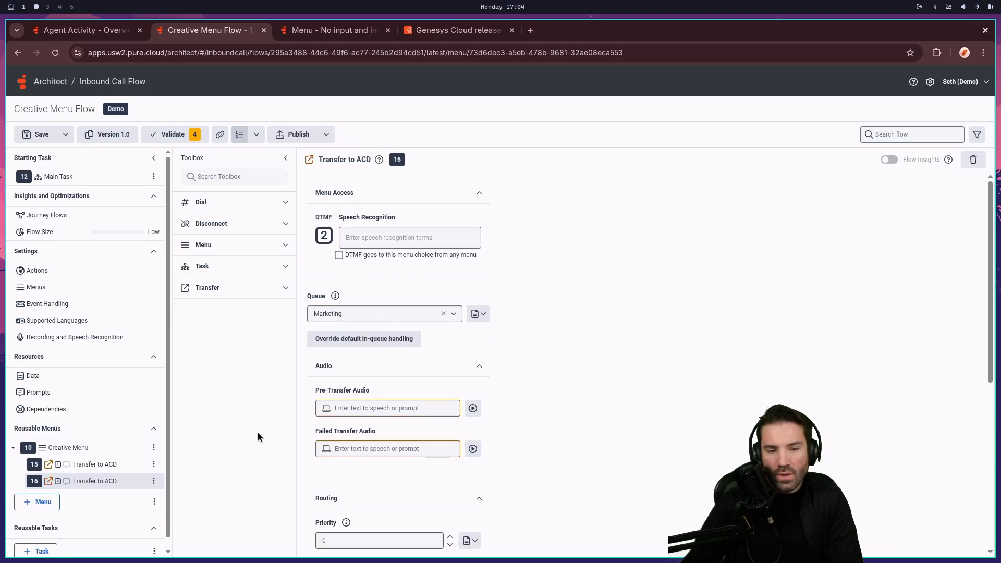
# Replace the default text-to-speech item in the Sales transfer's Pre-Transfer Audio sequence with the expression ToAudio(NOT_SET).
pyautogui.click(99, 464)
pyautogui.click(472, 407)
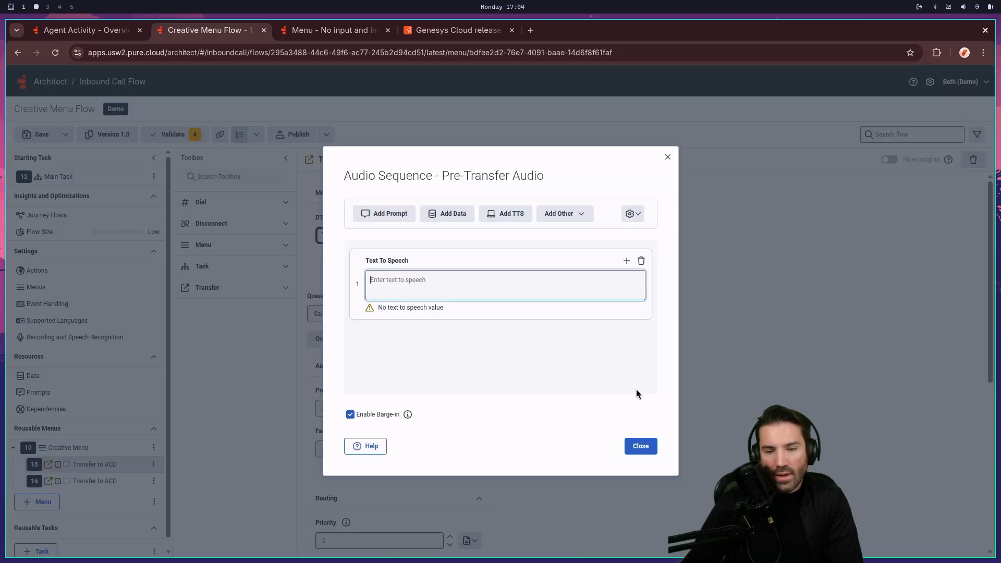
pyautogui.click(640, 260)
pyautogui.click(570, 342)
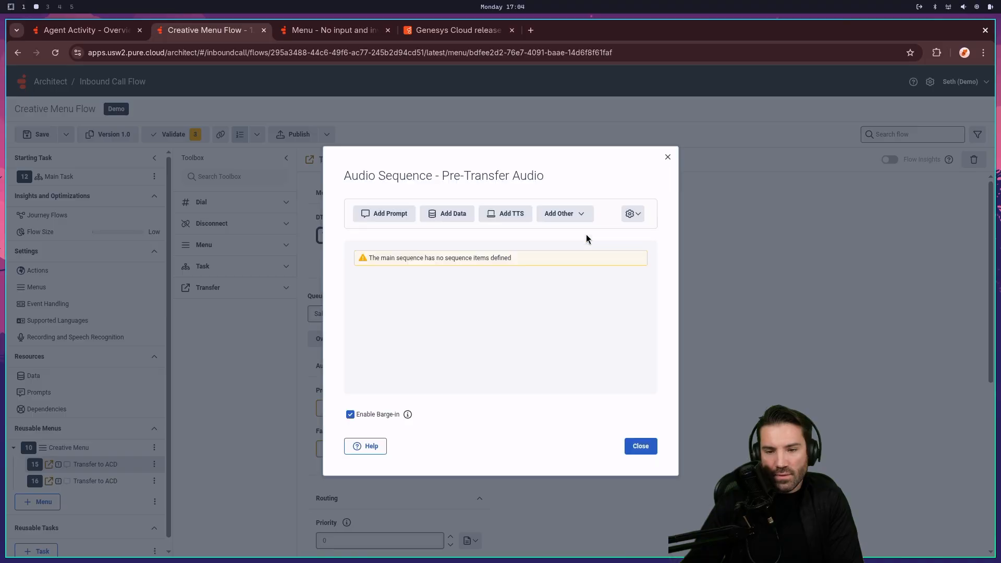
pyautogui.click(576, 218)
pyautogui.click(561, 237)
pyautogui.write('T')
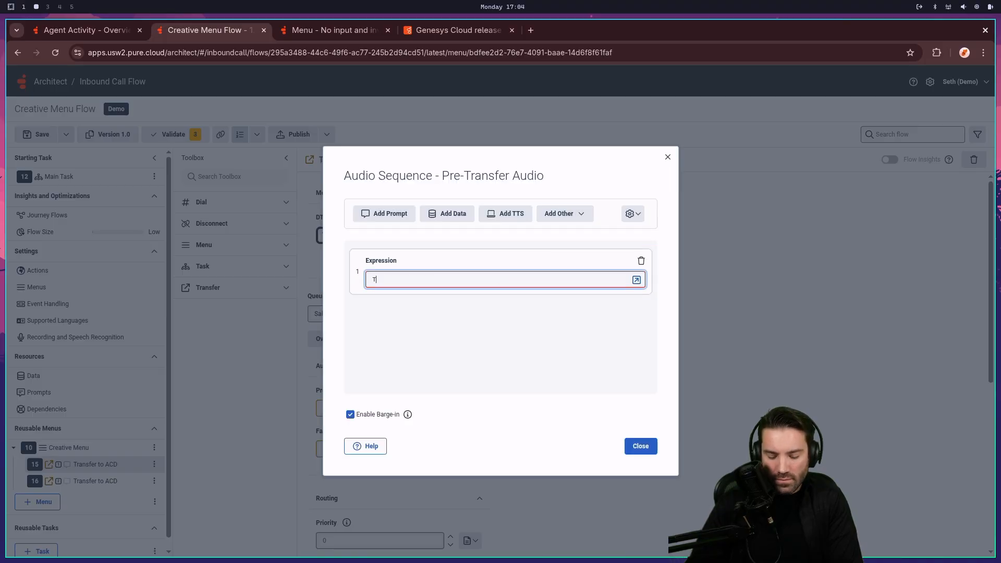
pyautogui.write('oAudio(N')
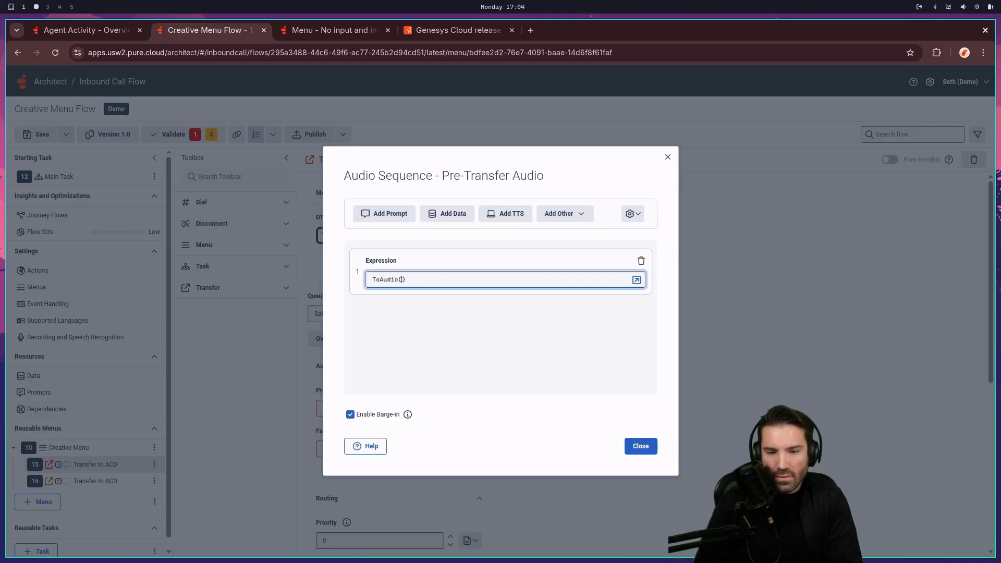
pyautogui.write('OT_SE')
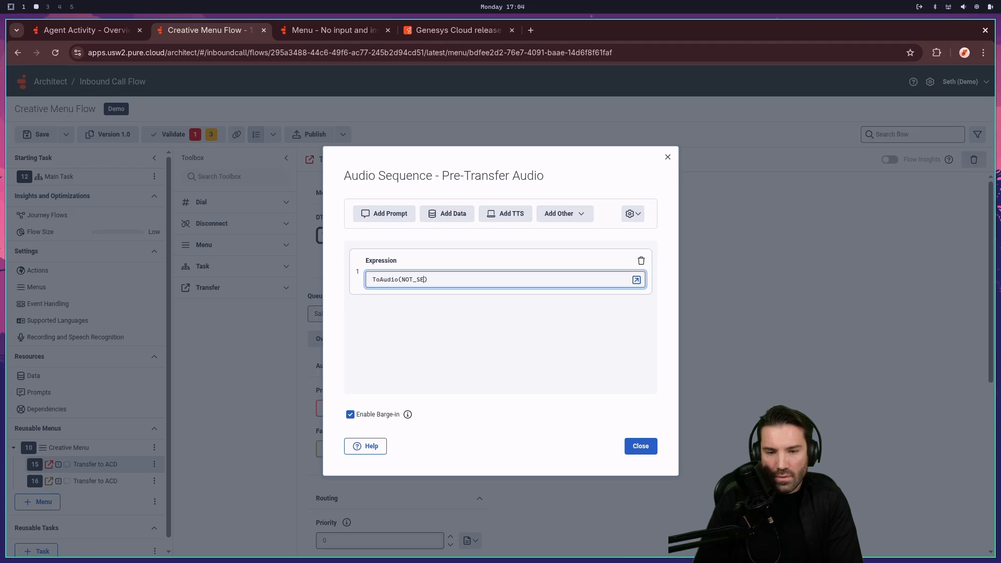
pyautogui.write('T')
pyautogui.click(641, 446)
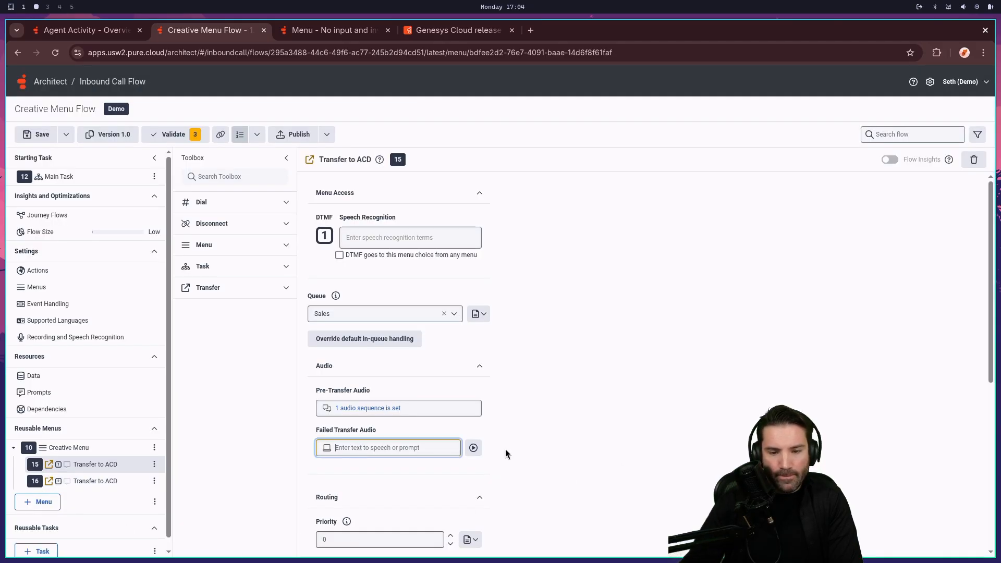
# Replace the default text-to-speech item in the Sales transfer's Failed Transfer Audio sequence with the expression ToAudio(NOT_SET).
pyautogui.click(473, 447)
pyautogui.click(642, 258)
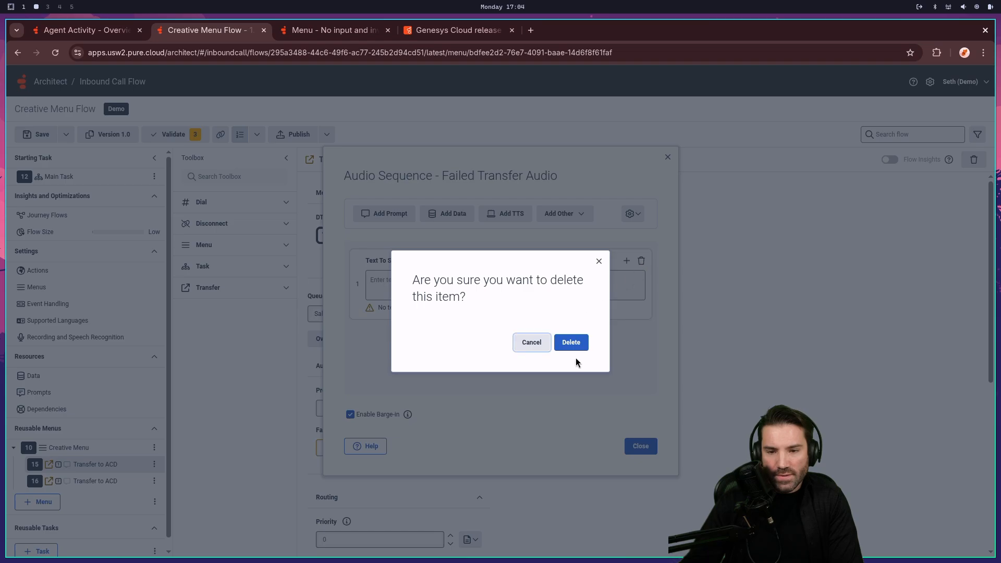
pyautogui.click(572, 343)
pyautogui.click(561, 213)
pyautogui.click(569, 254)
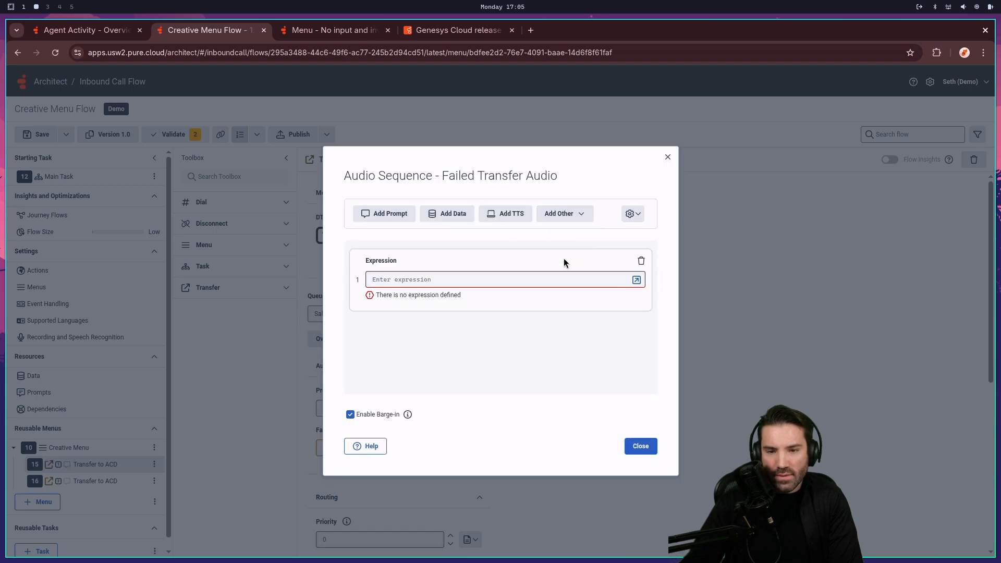
pyautogui.write('Toau')
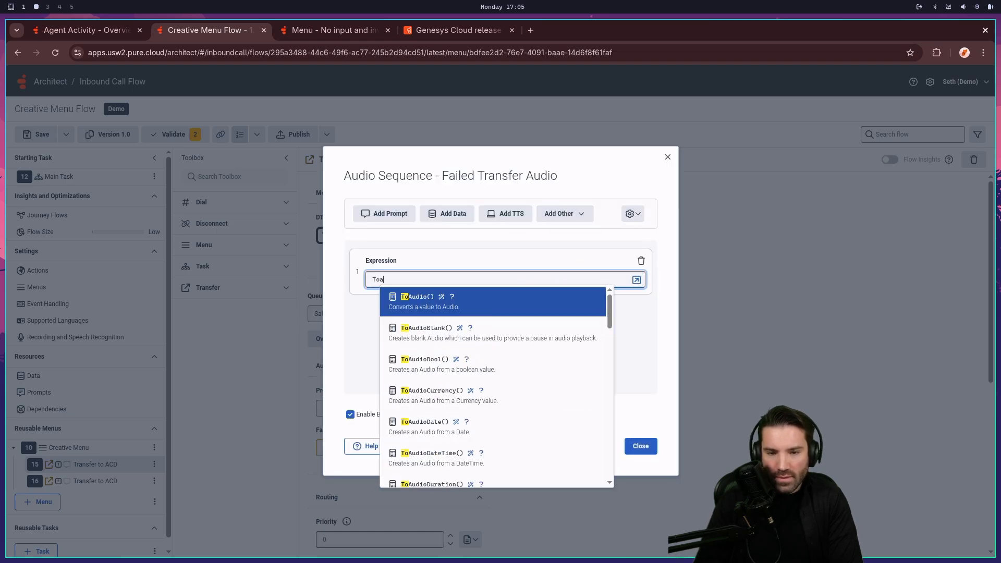
pyautogui.press('Return')
pyautogui.write('NOT_SET)')
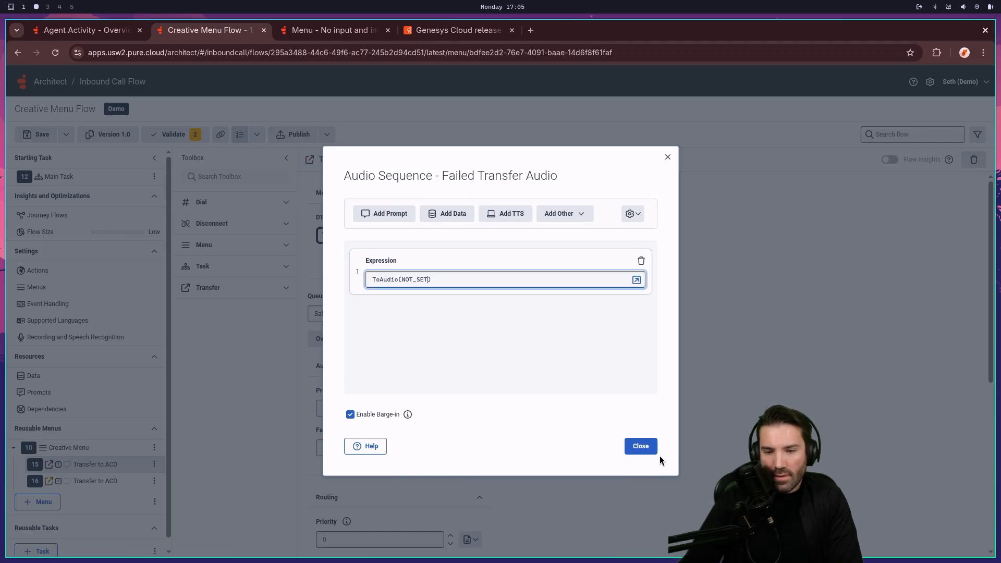
pyautogui.click(642, 447)
# Replace the default text-to-speech item in the Marketing transfer's Pre-Transfer Audio sequence with the expression ToAudio(NOT_SET).
pyautogui.click(97, 480)
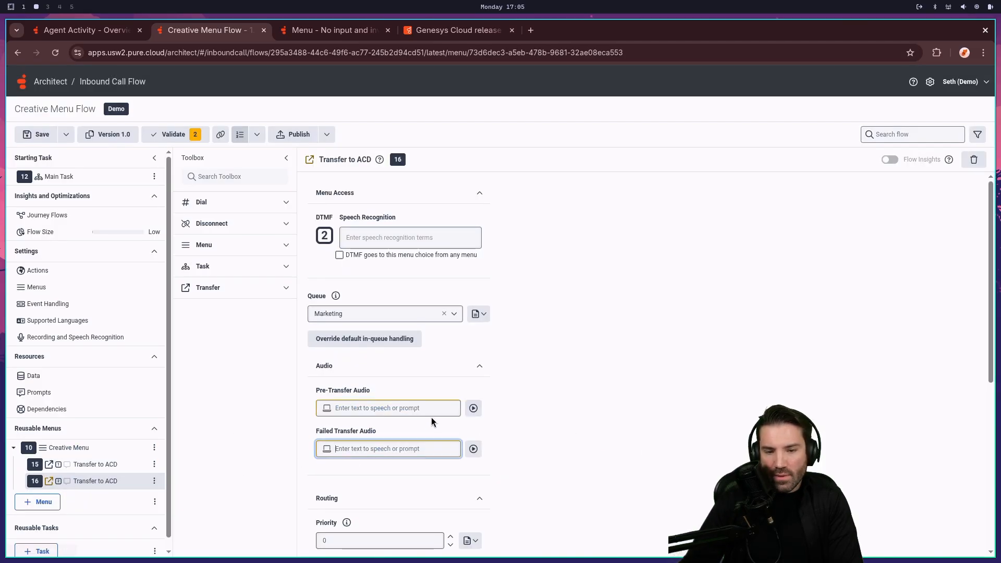
pyautogui.click(469, 409)
pyautogui.click(640, 261)
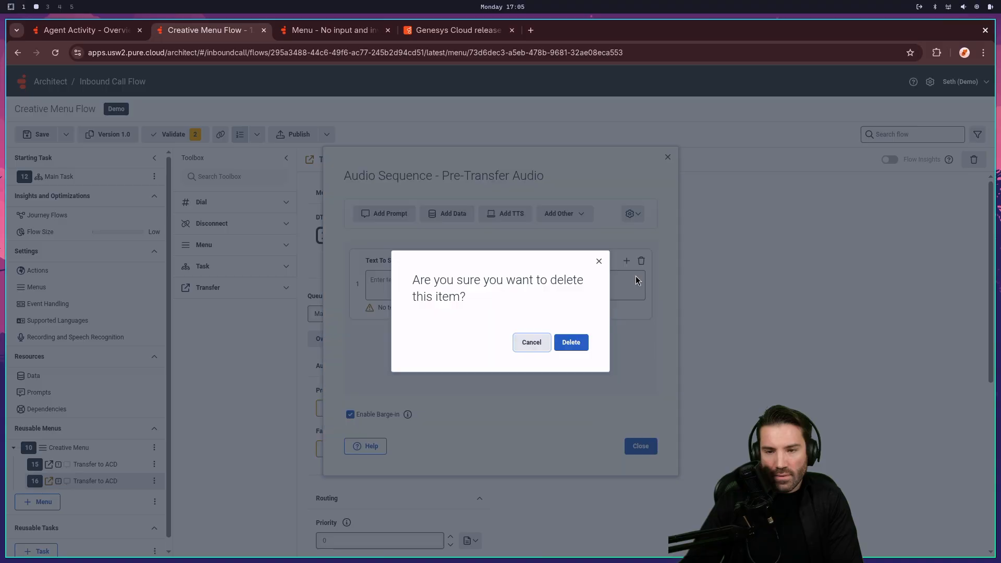
pyautogui.click(570, 342)
pyautogui.click(583, 214)
pyautogui.click(556, 234)
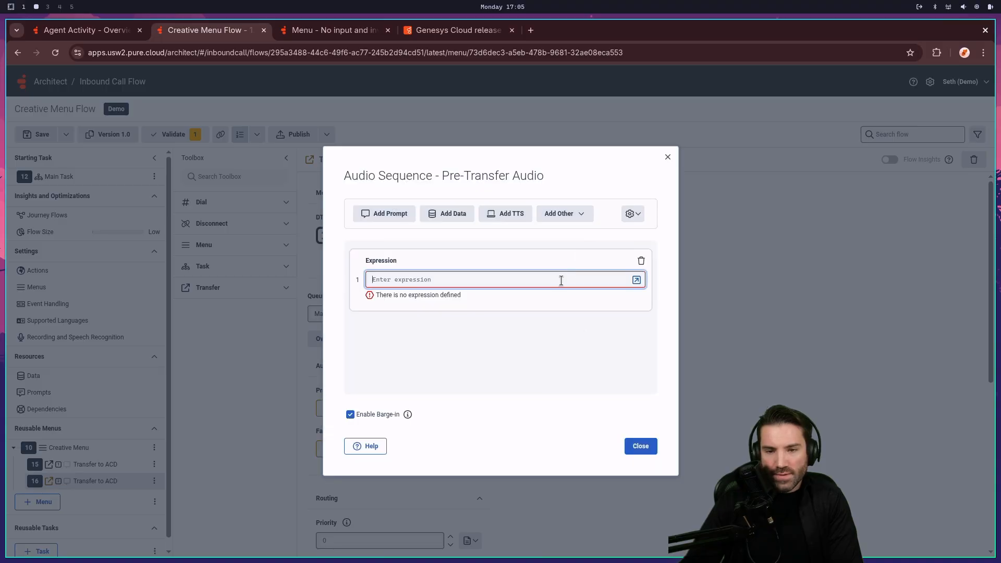
pyautogui.write('To')
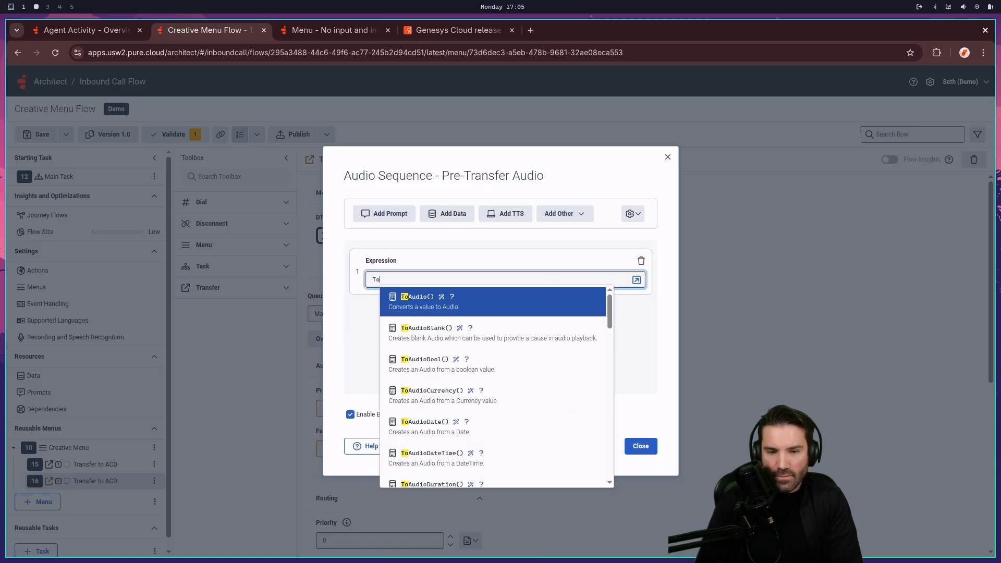
pyautogui.write('ad')
pyautogui.press('BackSpace')
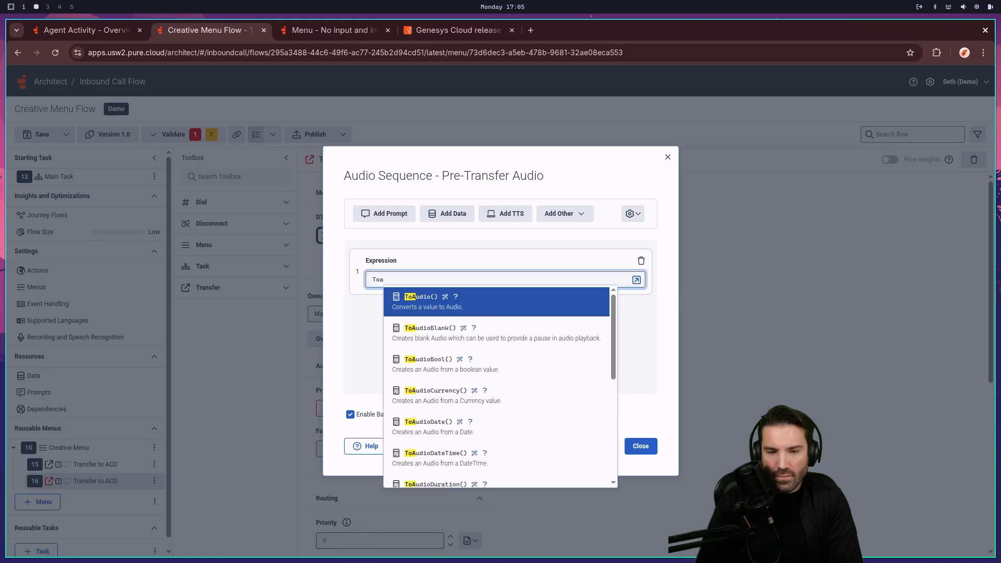
pyautogui.click(533, 298)
pyautogui.write('NOT_SET)')
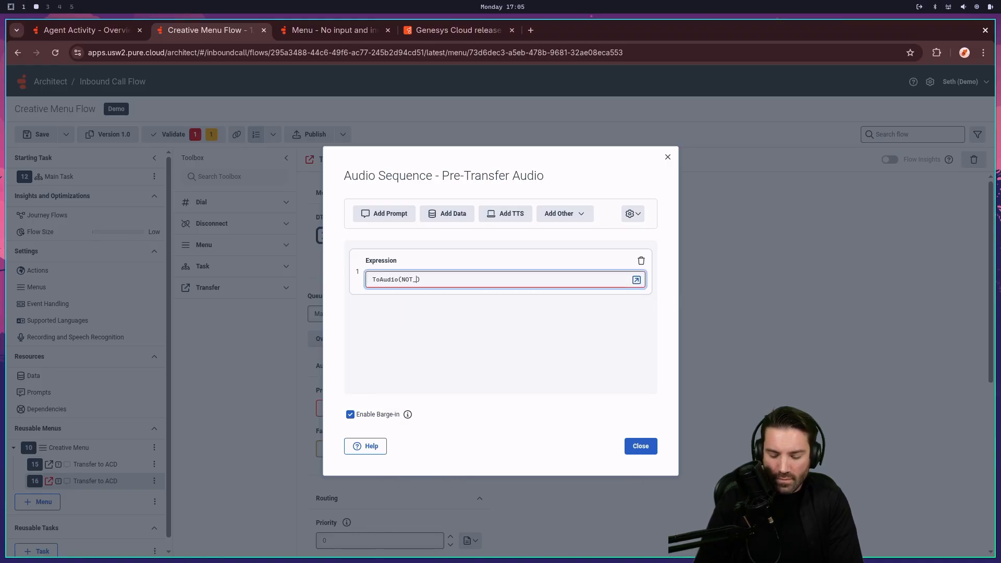
pyautogui.click(640, 446)
# Replace the default text-to-speech item in the Marketing transfer's Failed Transfer Audio sequence with the expression ToAudio(NOT_SET).
pyautogui.click(446, 443)
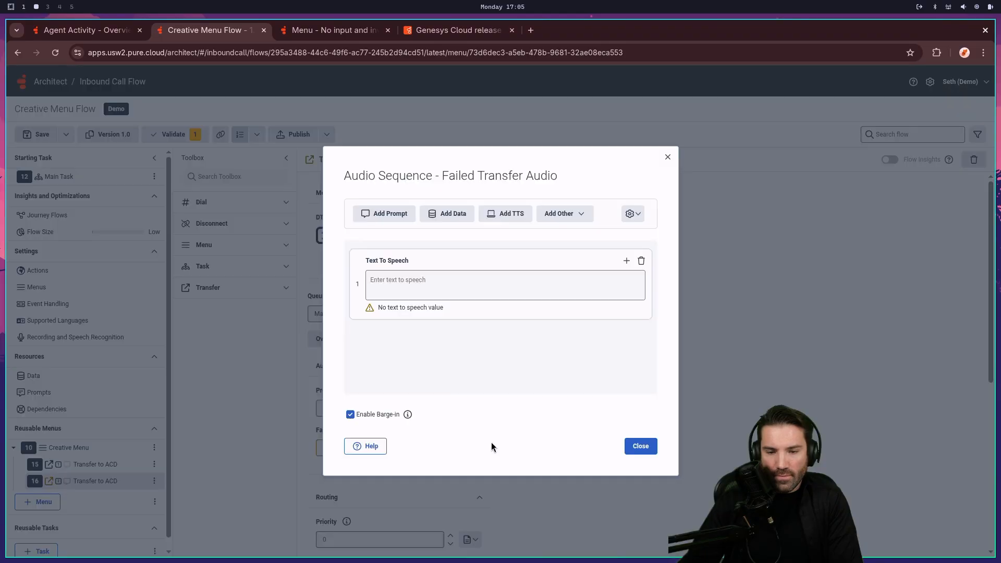
pyautogui.click(565, 214)
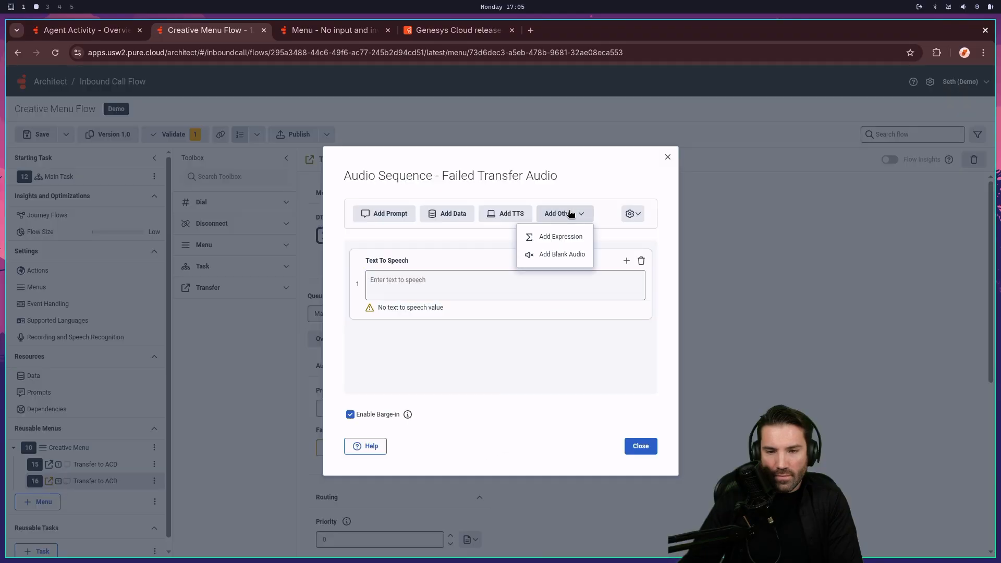
pyautogui.click(580, 240)
pyautogui.click(634, 261)
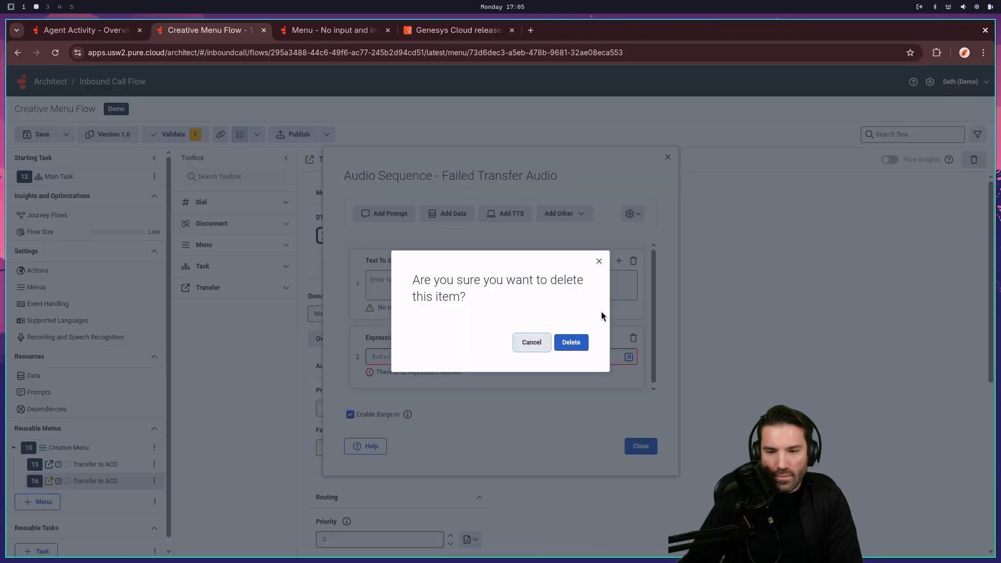
pyautogui.click(571, 342)
pyautogui.write('T')
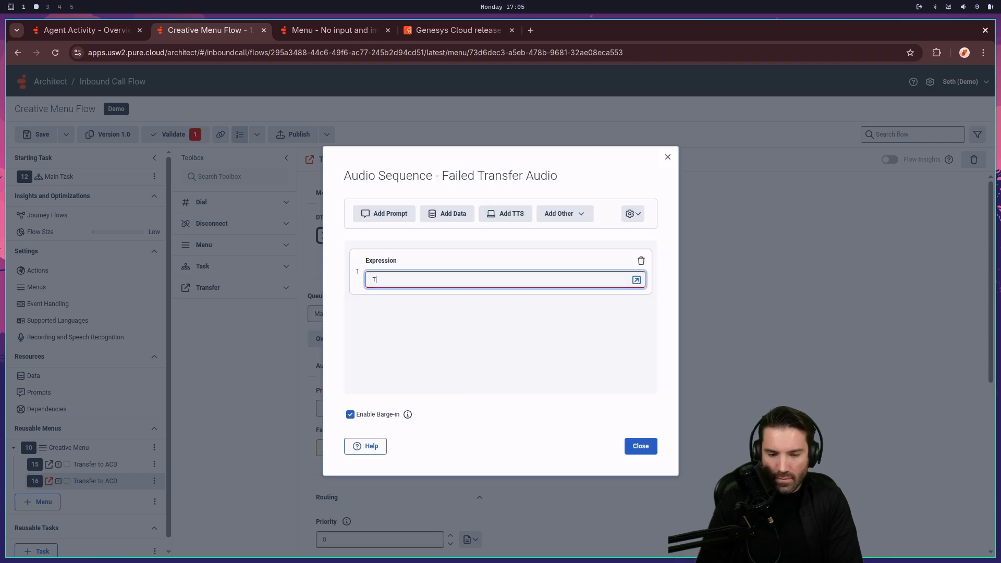
pyautogui.write('oAud')
pyautogui.press('Return')
pyautogui.write('NOT_SET)')
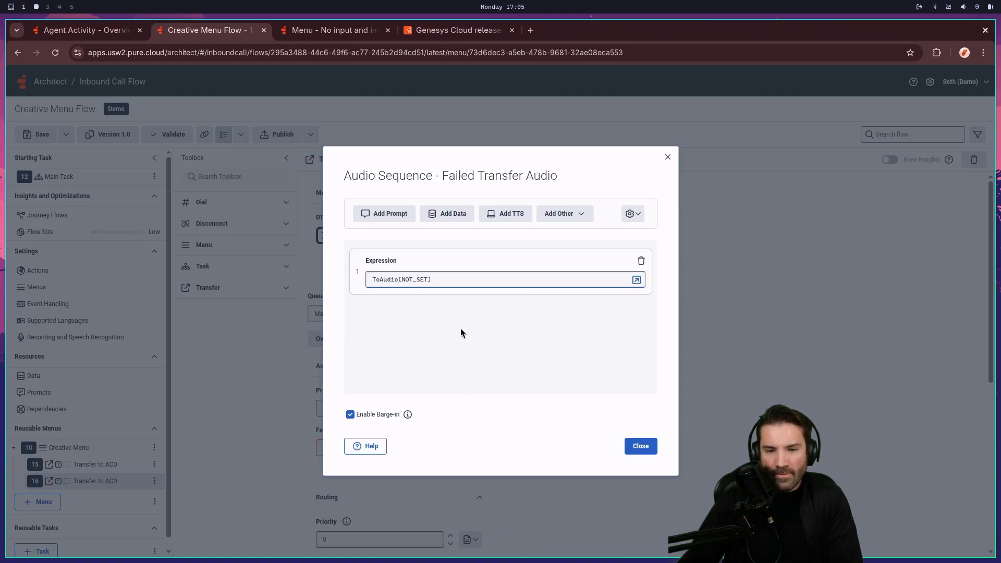
pyautogui.click(642, 447)
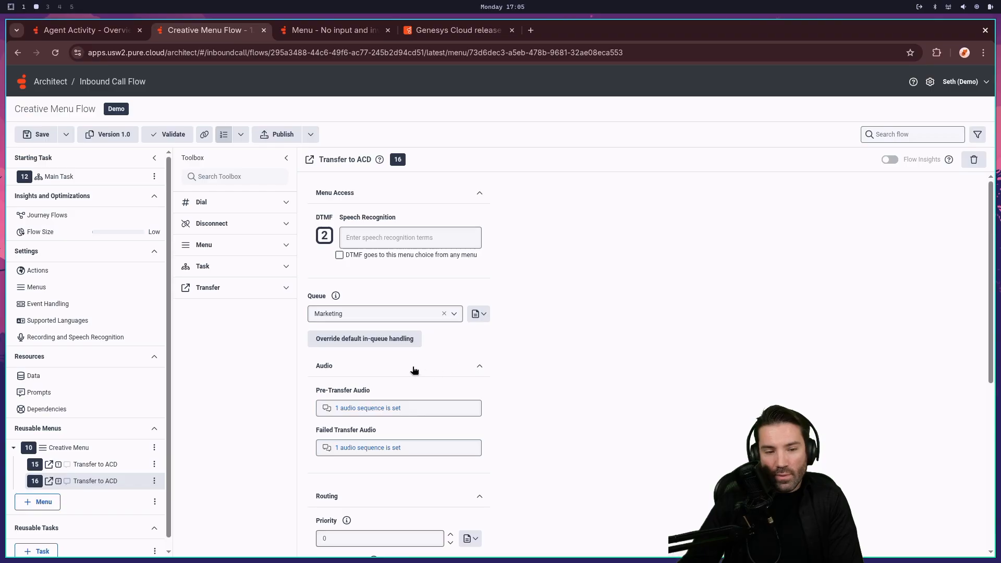
# Rename the Creative Menu choice that goes to the Sales queue as Transfer to Sales.
pyautogui.click(114, 464)
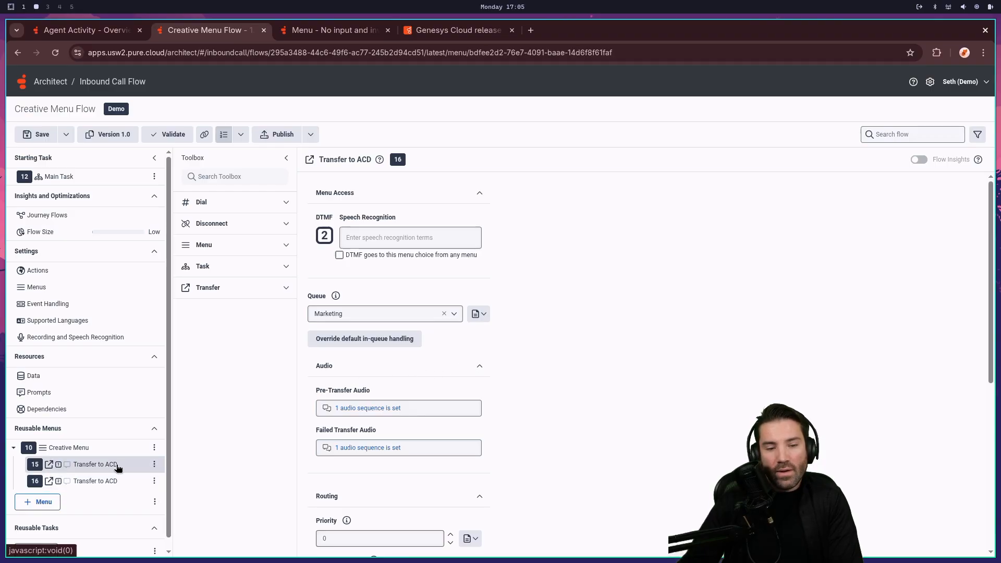
pyautogui.click(341, 160)
pyautogui.click(415, 159)
pyautogui.press('BackSpace')
pyautogui.press('BackSpace')
pyautogui.press('BackSpace')
pyautogui.write('Sales')
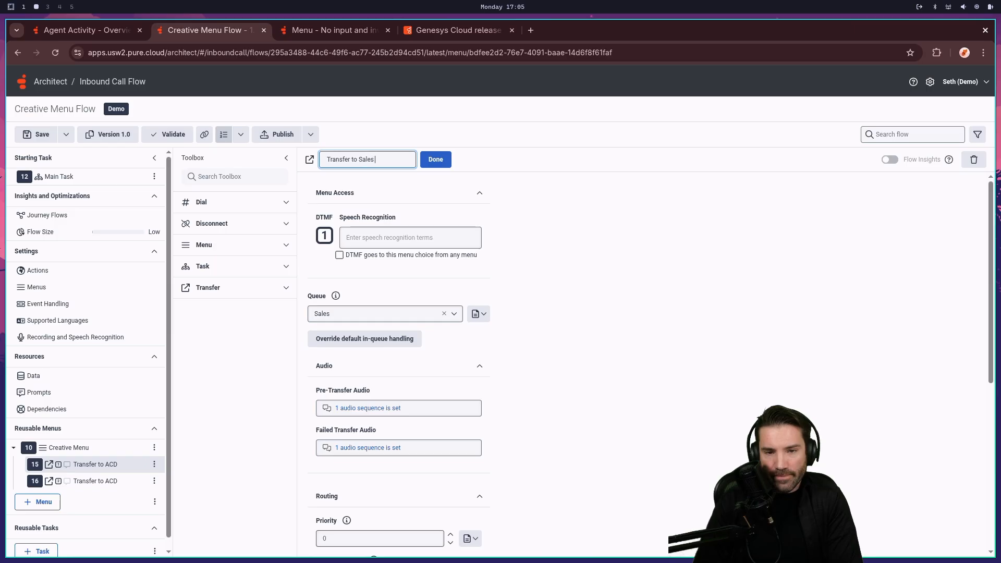
pyautogui.click(435, 160)
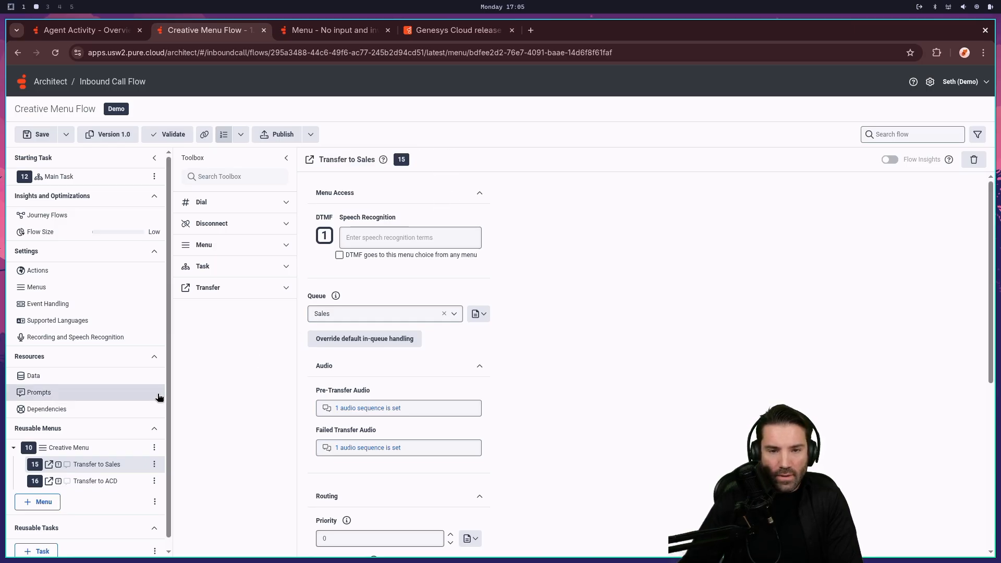
# Rename the Creative Menu choice that goes to the Marketing queue as Transfer to Marketing.
pyautogui.click(99, 481)
pyautogui.click(352, 159)
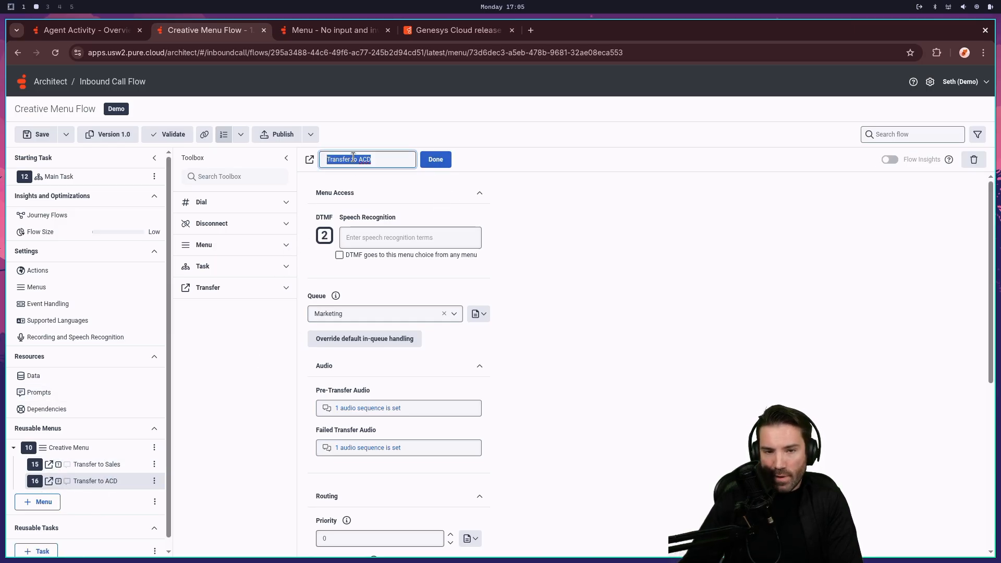
pyautogui.click(402, 163)
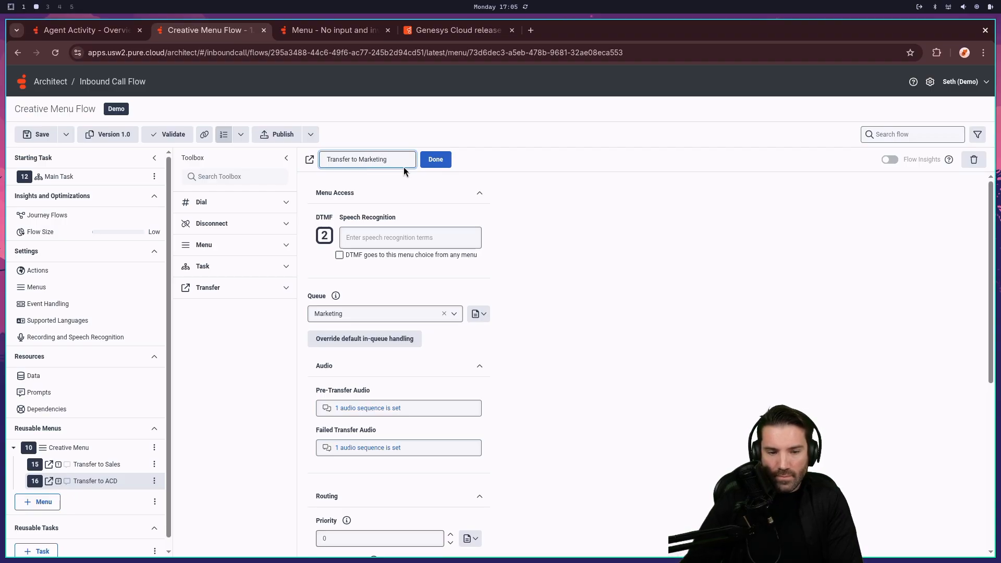
pyautogui.write('Marketing')
pyautogui.click(446, 163)
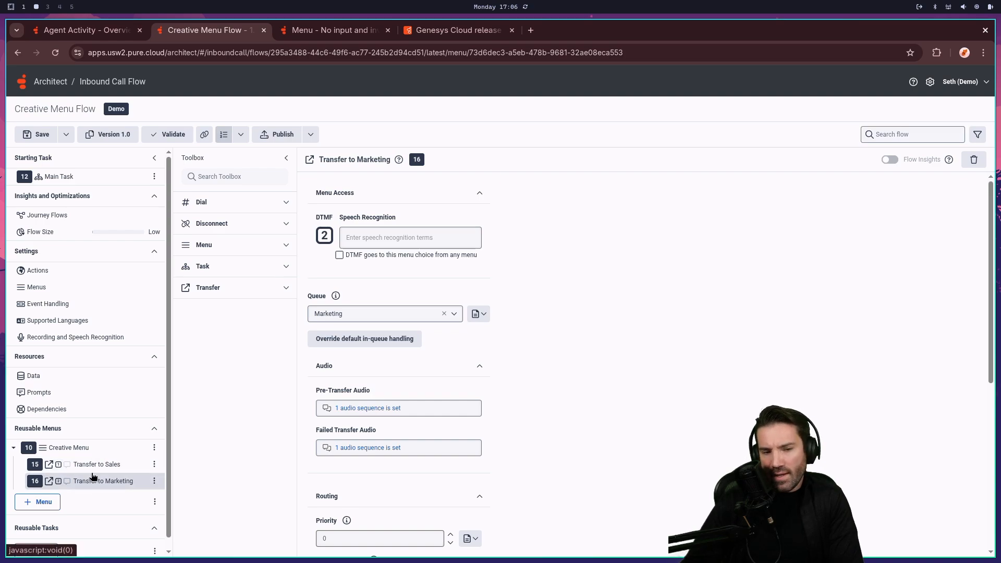
pyautogui.click(154, 449)
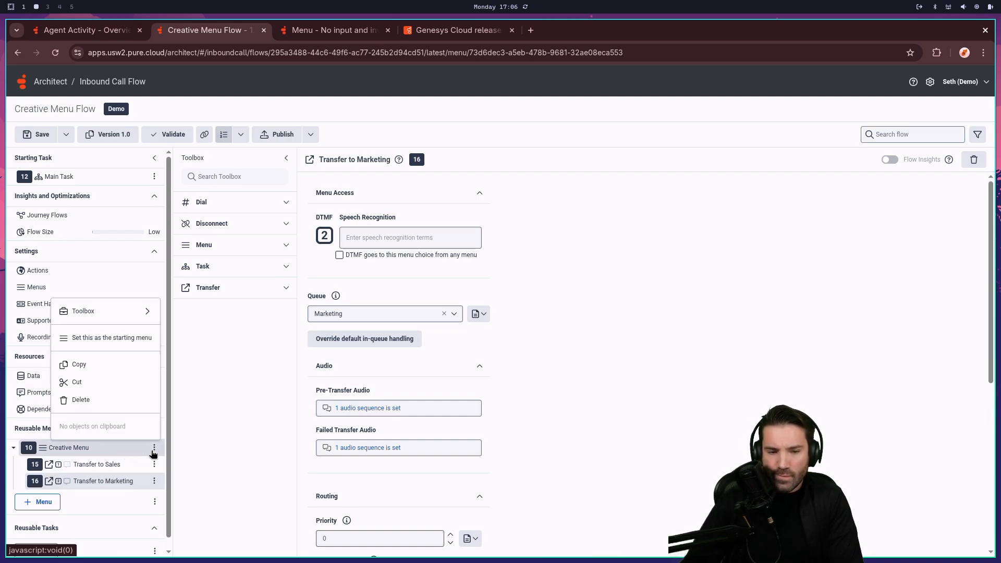
pyautogui.moveTo(151, 319)
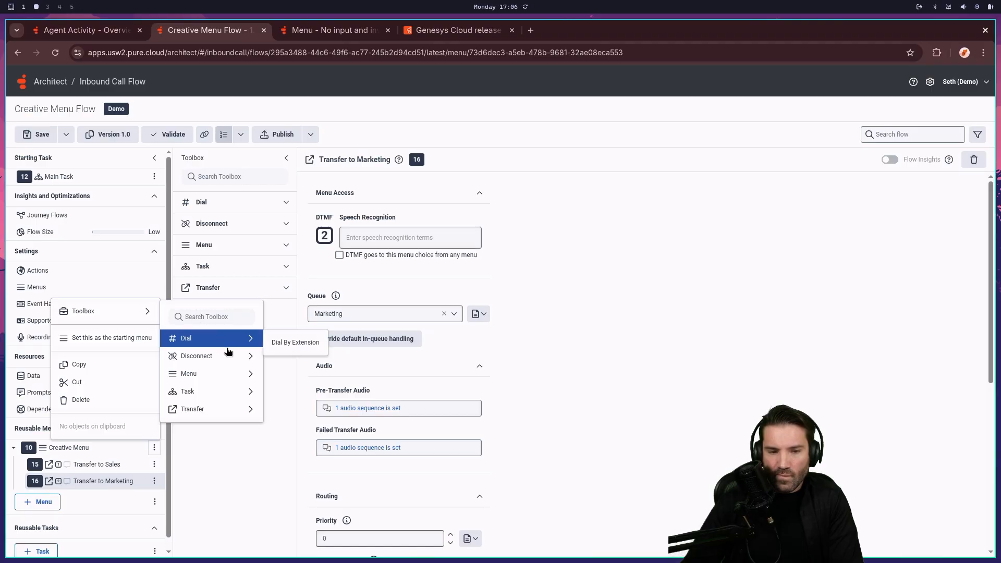
pyautogui.moveTo(229, 416)
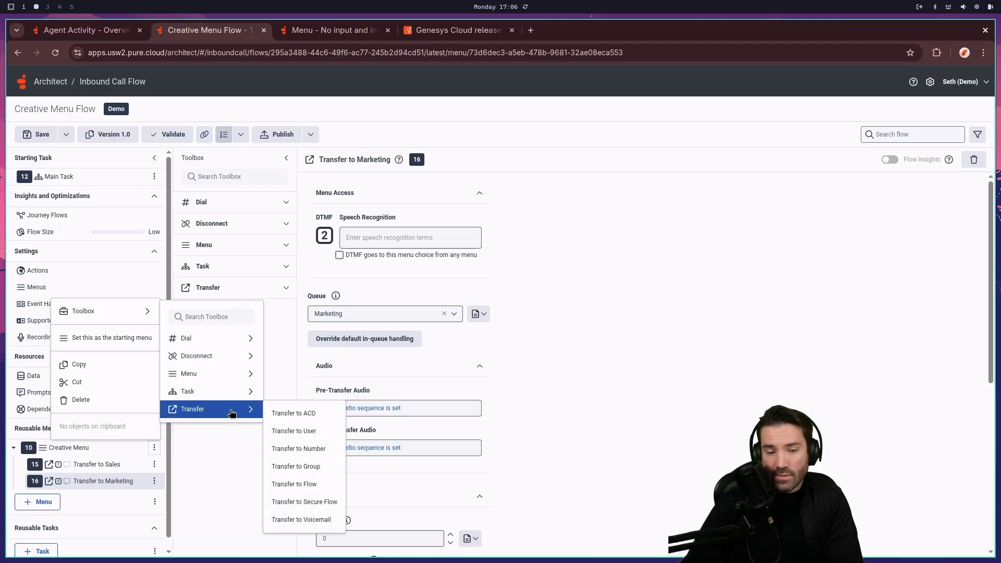
pyautogui.click(314, 467)
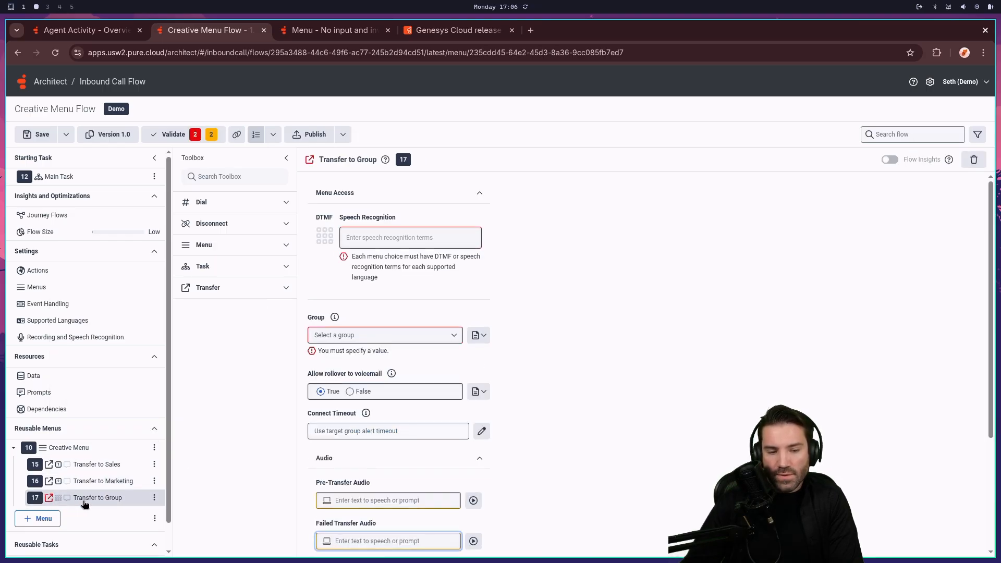
pyautogui.click(324, 235)
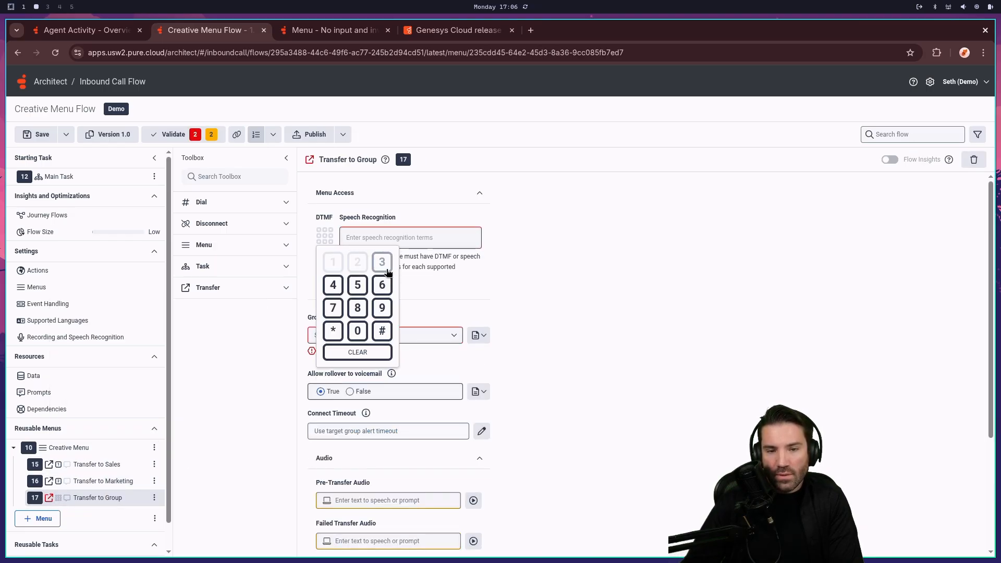
pyautogui.click(363, 312)
pyautogui.click(392, 310)
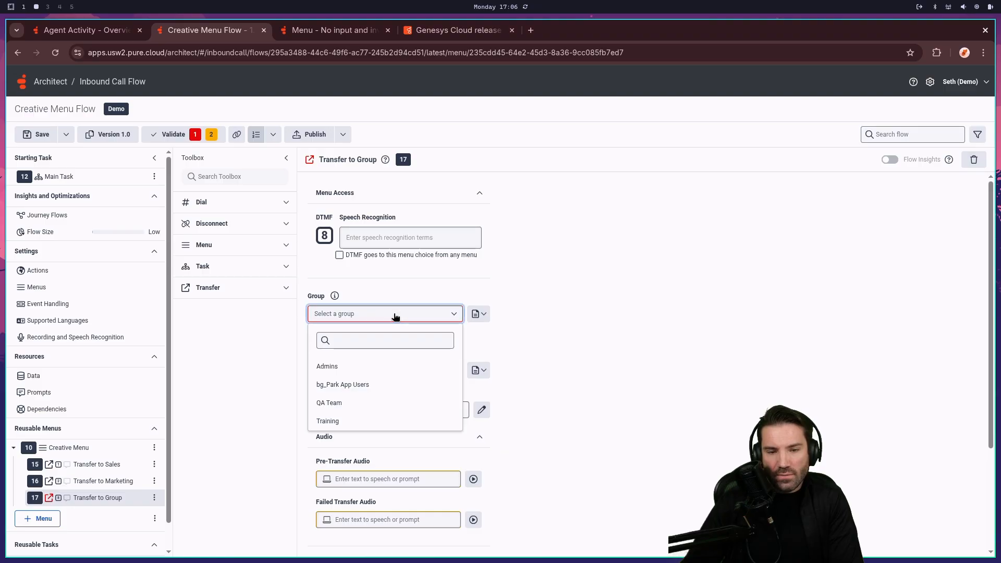
pyautogui.click(357, 426)
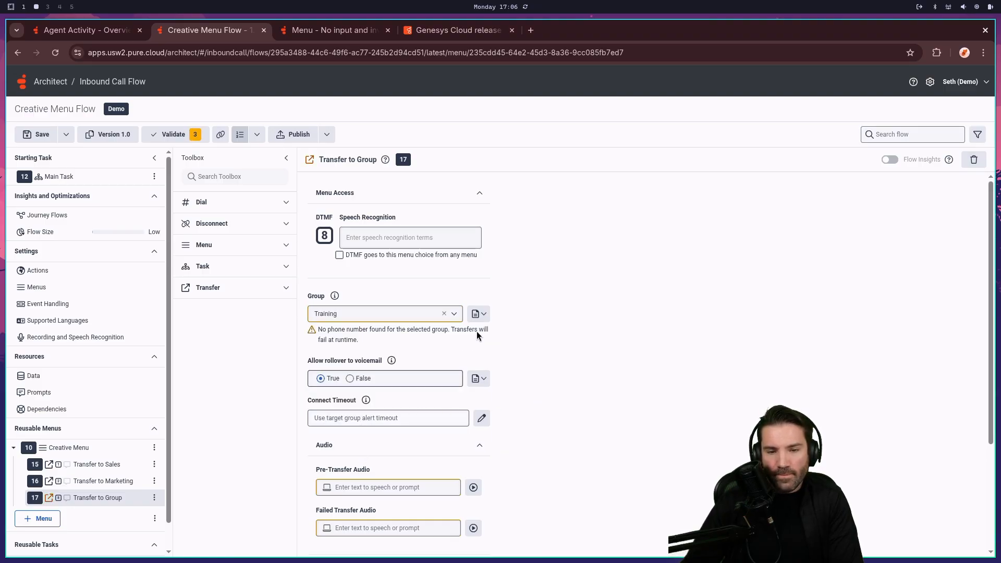
pyautogui.click(444, 313)
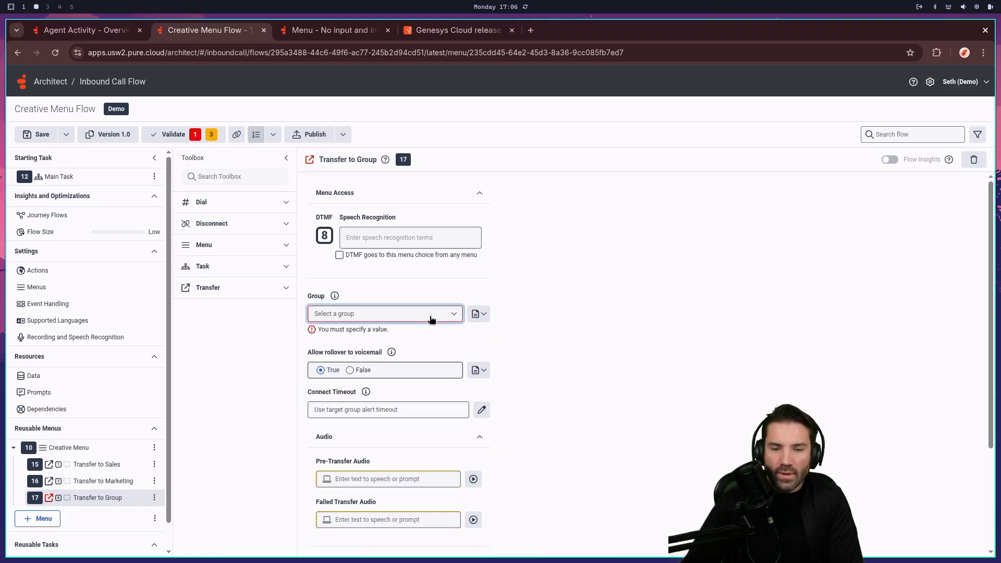
pyautogui.click(154, 500)
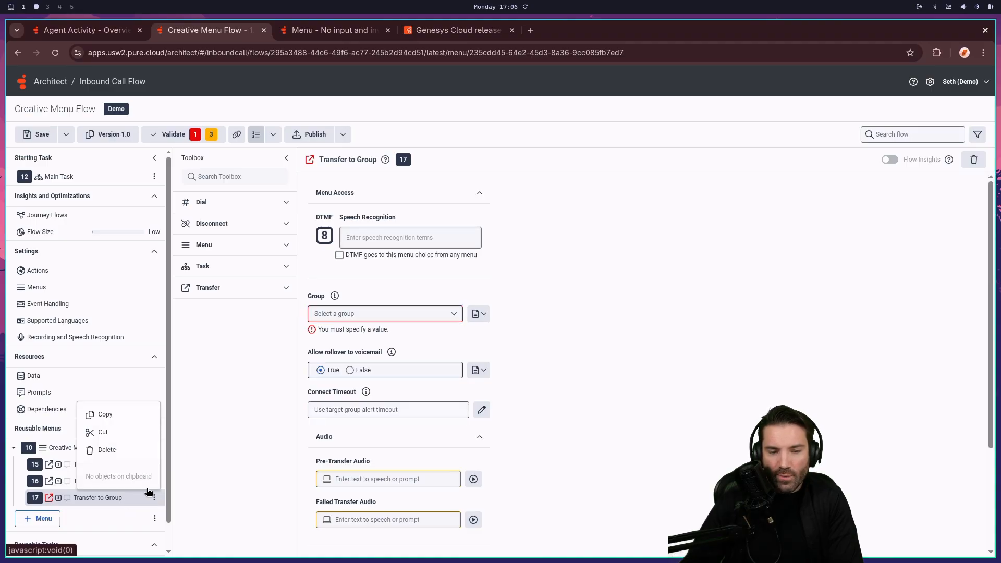
pyautogui.click(115, 449)
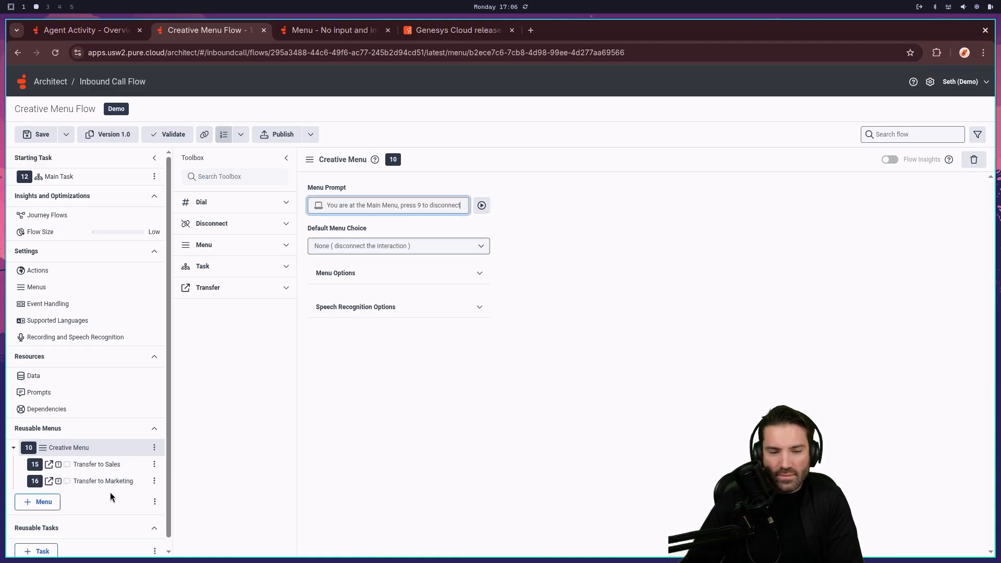
# Add a Transfer to User choice to Creative Menu with DTMF 8 and the demo user as its target.
pyautogui.click(154, 447)
pyautogui.moveTo(116, 312)
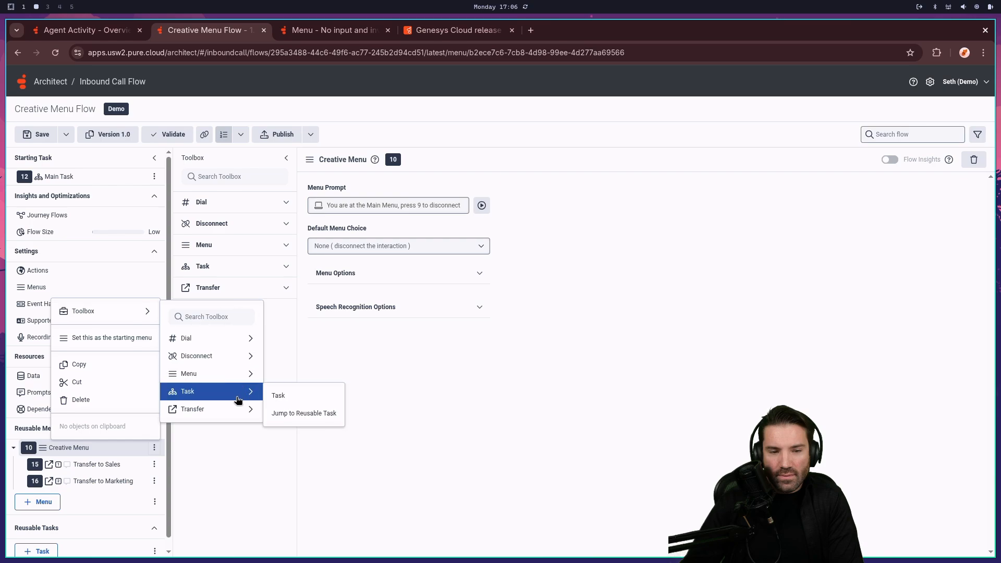
pyautogui.moveTo(234, 408)
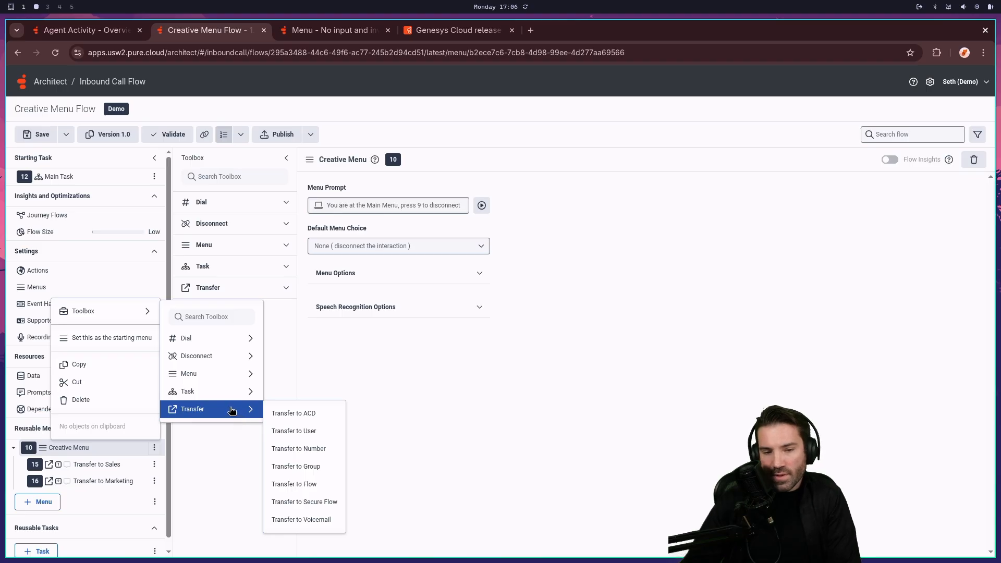
pyautogui.click(310, 435)
pyautogui.click(325, 236)
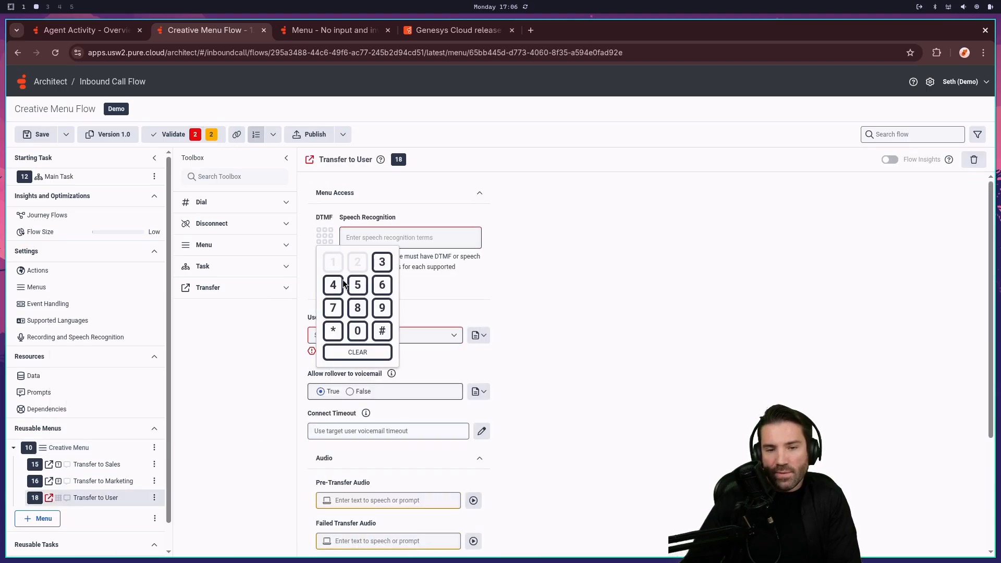
pyautogui.click(358, 308)
pyautogui.click(380, 314)
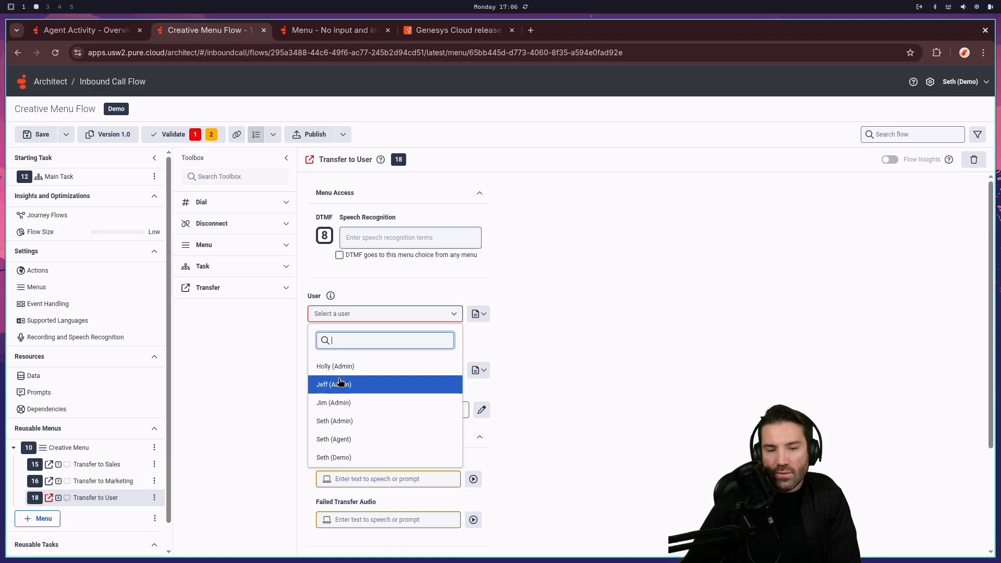
pyautogui.click(334, 457)
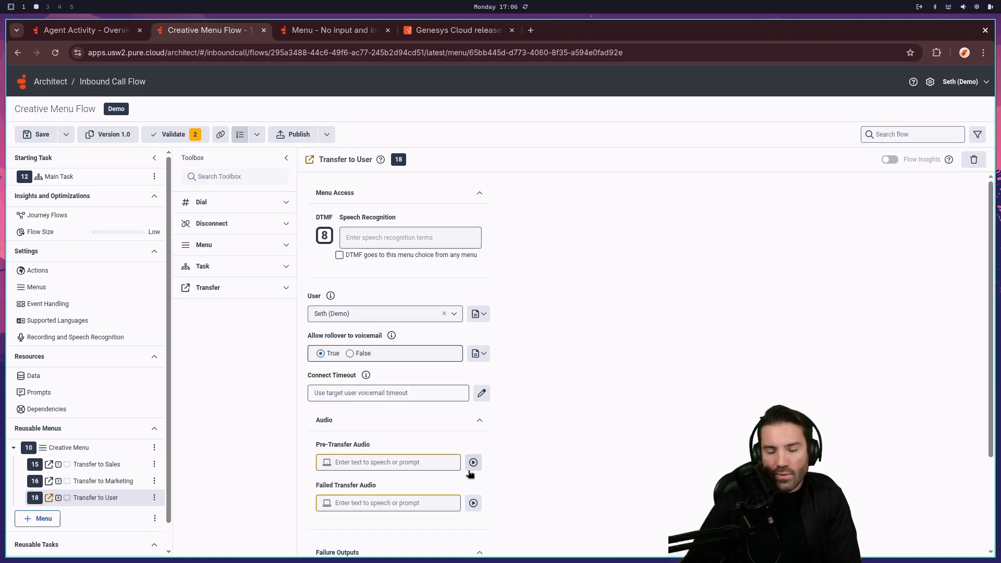
# Replace the default text-to-speech item in the Transfer to User choice's Pre-Transfer Audio sequence with the expression ToAudio(NOT_SET).
pyautogui.scroll(-2, 471, 475)
pyautogui.click(462, 338)
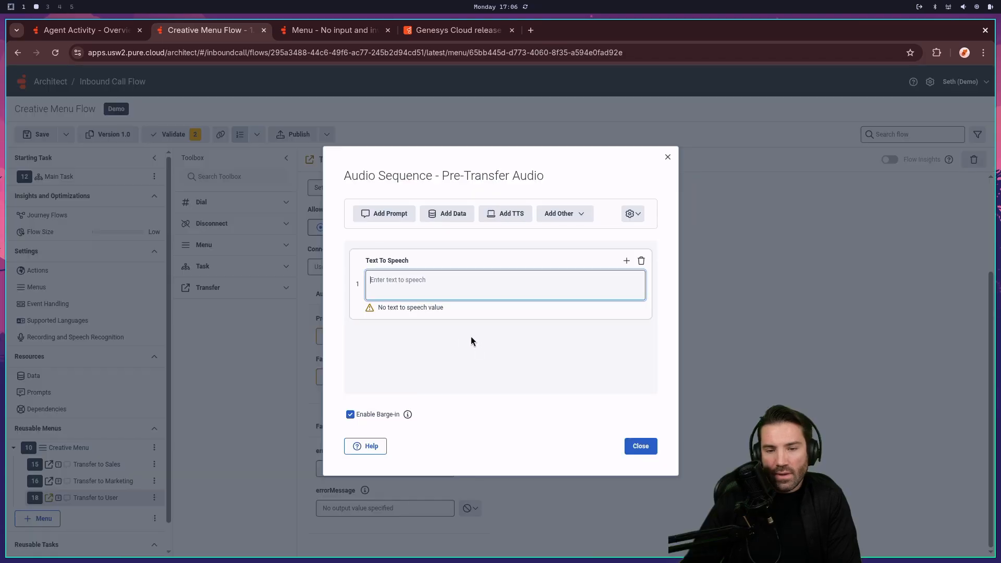
pyautogui.click(641, 261)
pyautogui.click(571, 342)
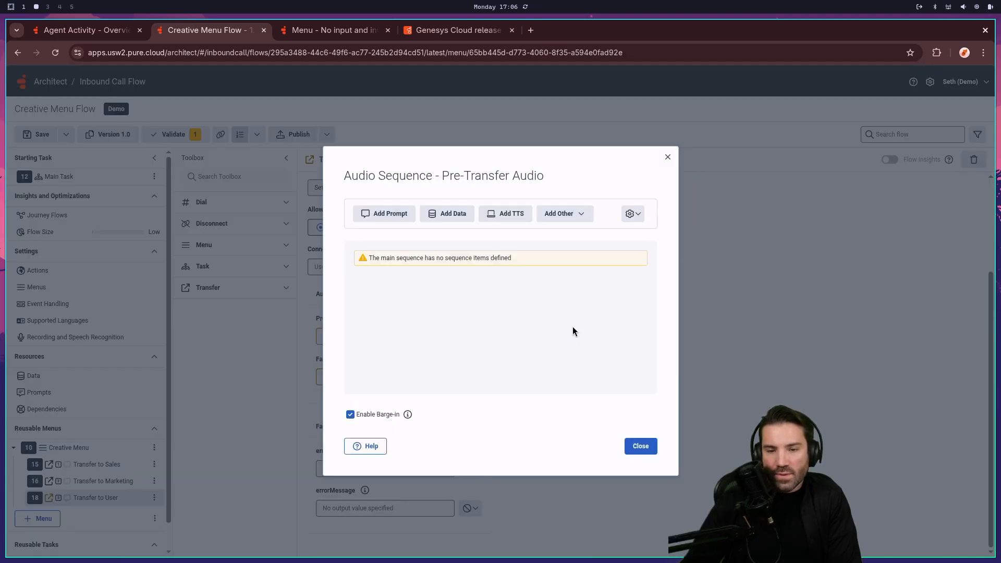
pyautogui.click(564, 215)
pyautogui.click(567, 237)
pyautogui.write('ToAudio(NOT_SET')
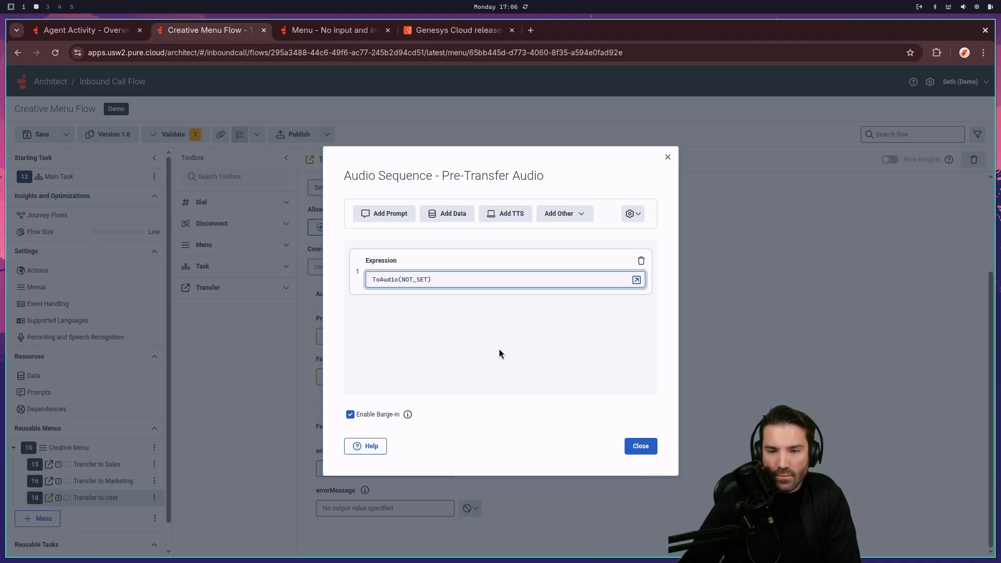
pyautogui.click(633, 449)
# Replace the default text-to-speech item in the Transfer to User choice's Failed Transfer Audio sequence with the expression ToAudio(NOT_SET).
pyautogui.click(472, 376)
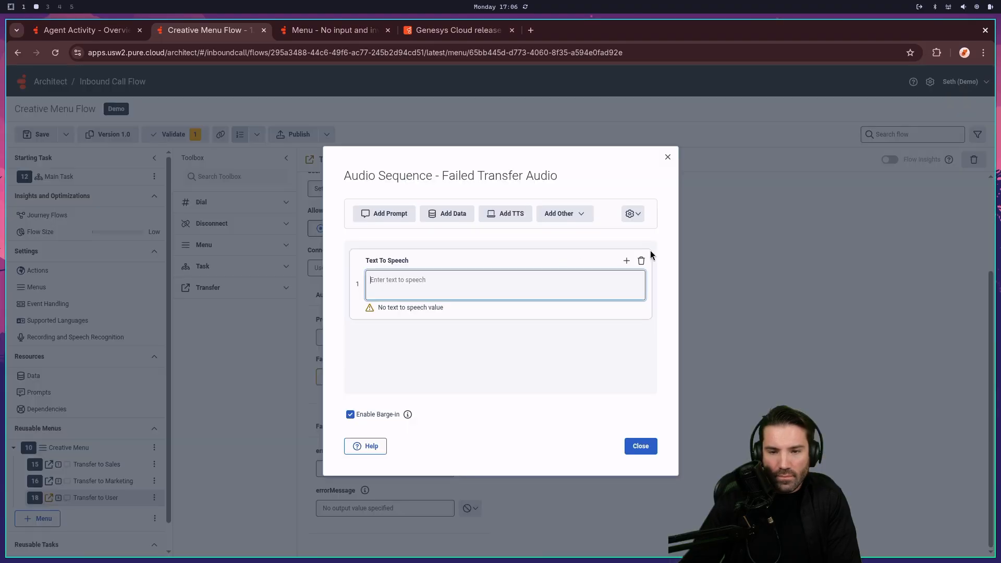
pyautogui.click(640, 261)
pyautogui.click(571, 344)
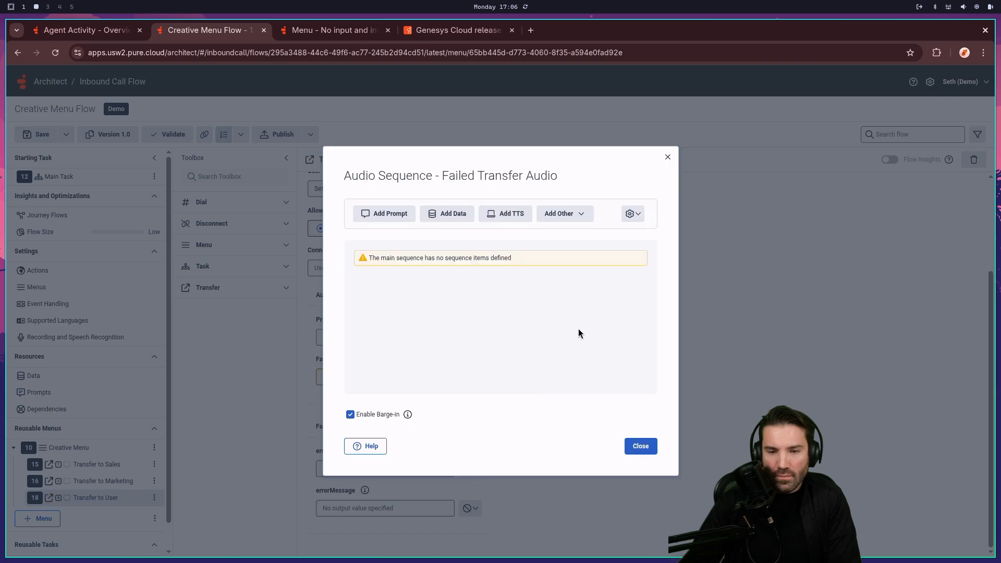
pyautogui.click(564, 217)
pyautogui.click(561, 239)
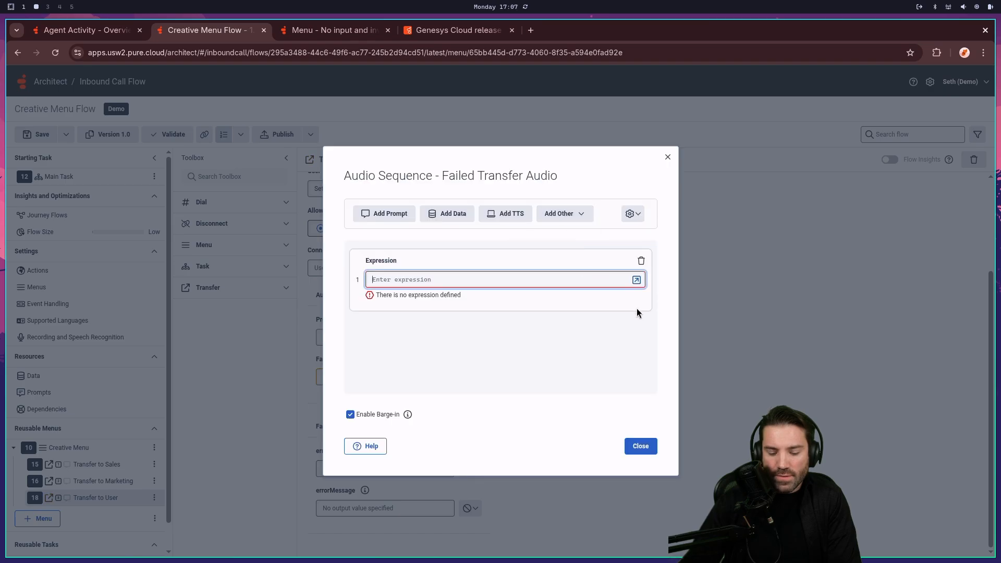
pyautogui.write('toa')
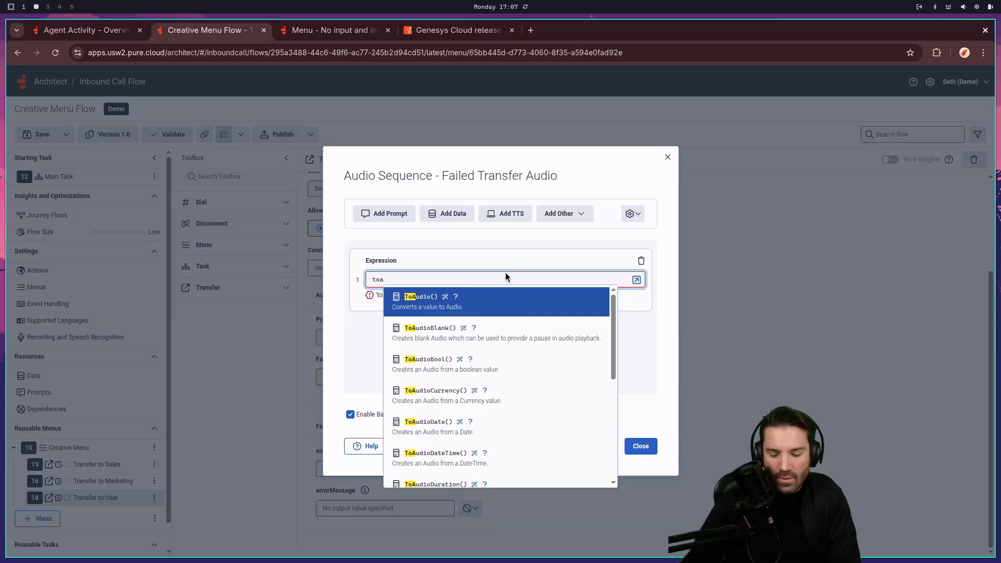
pyautogui.click(436, 302)
pyautogui.write('NOT_SET)')
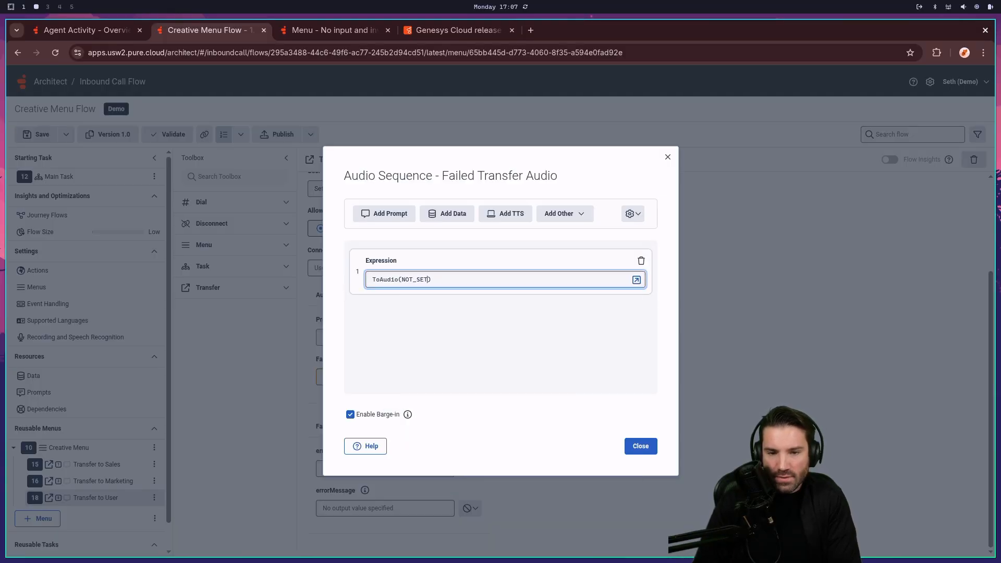
pyautogui.click(641, 447)
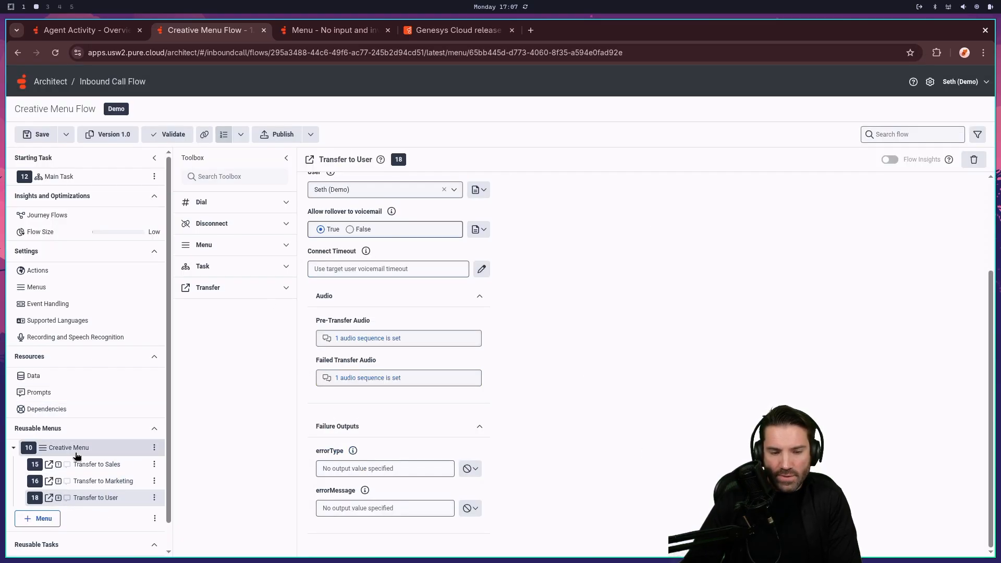
# Review the no-input and invalid-input requirements in the first post of the Genesys Community thread.
pyautogui.click(446, 31)
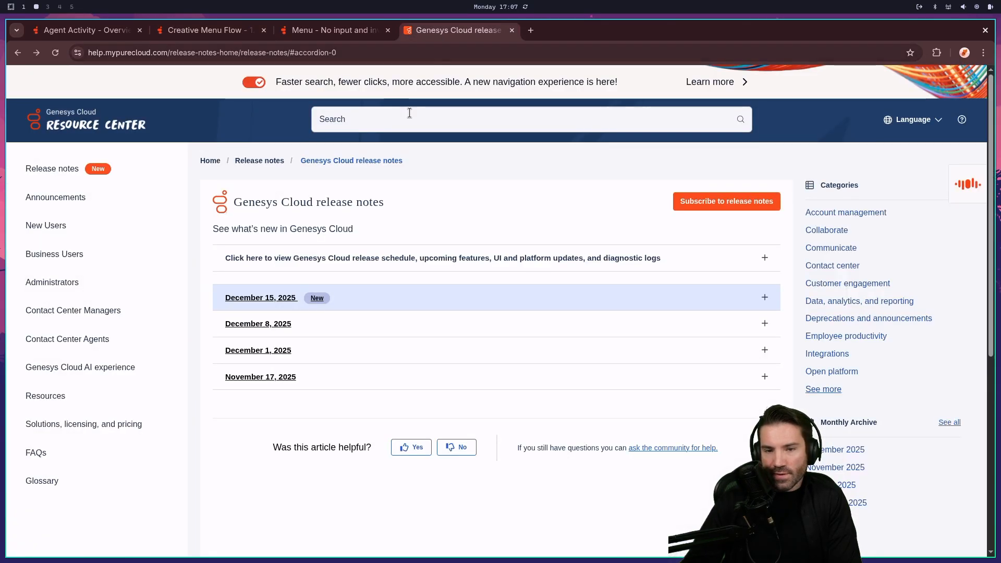
pyautogui.click(327, 31)
pyautogui.scroll(2, 358, 209)
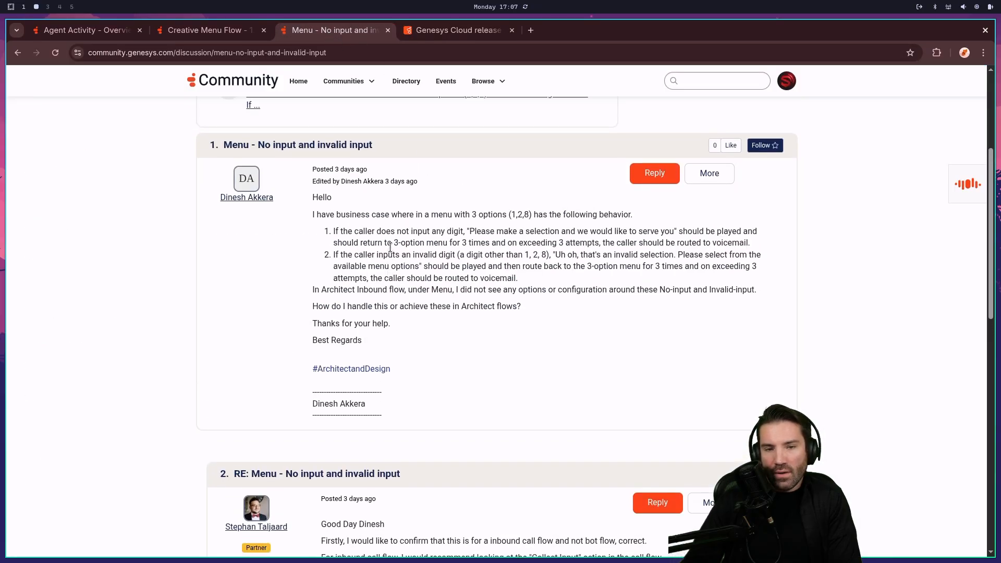
pyautogui.moveTo(415, 247); pyautogui.dragTo(533, 247)
pyautogui.click(511, 247)
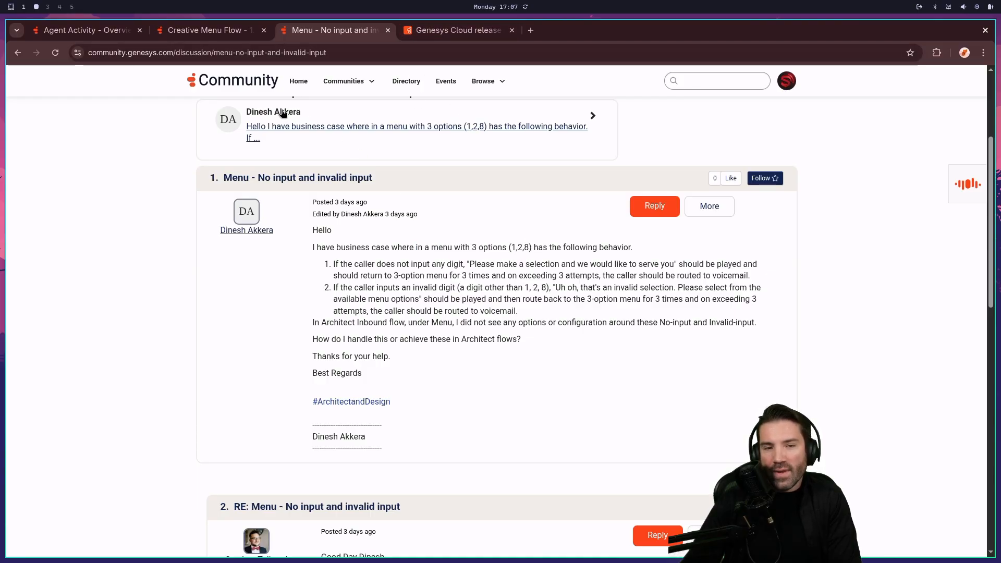
# Return to the Creative Menu flow and set the menu's Listen for extension dialing option to False.
pyautogui.click(166, 30)
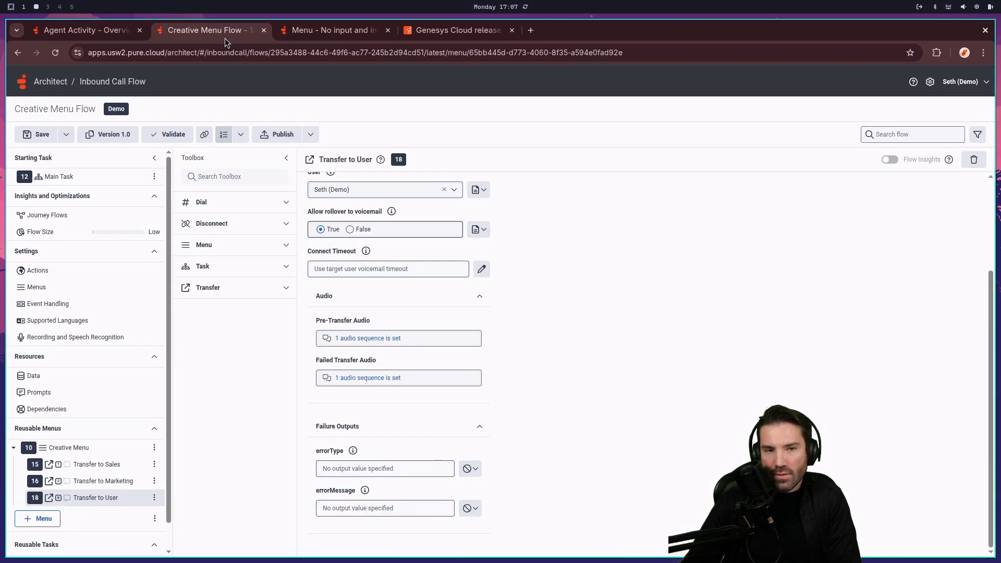
pyautogui.click(78, 447)
pyautogui.click(368, 310)
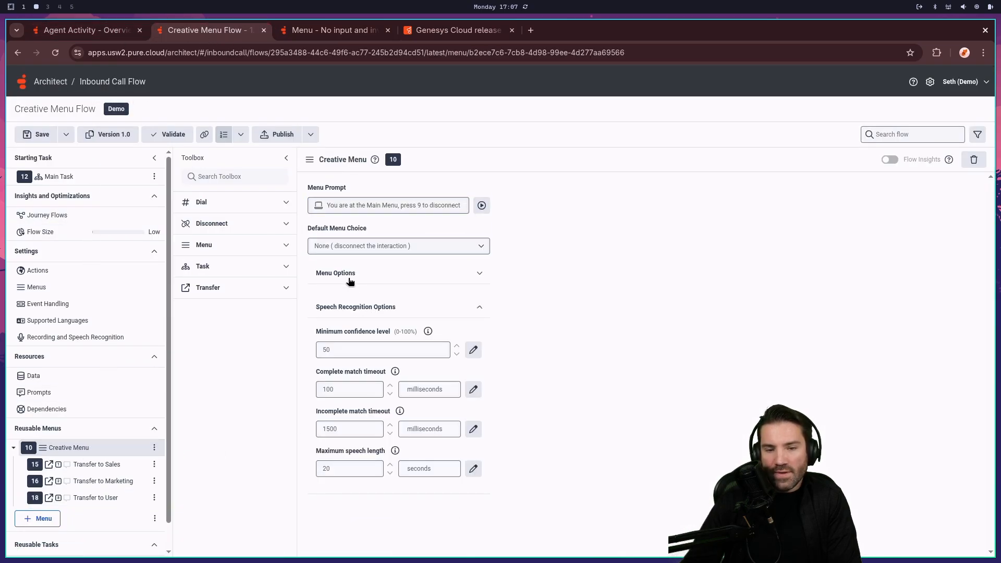
pyautogui.click(437, 273)
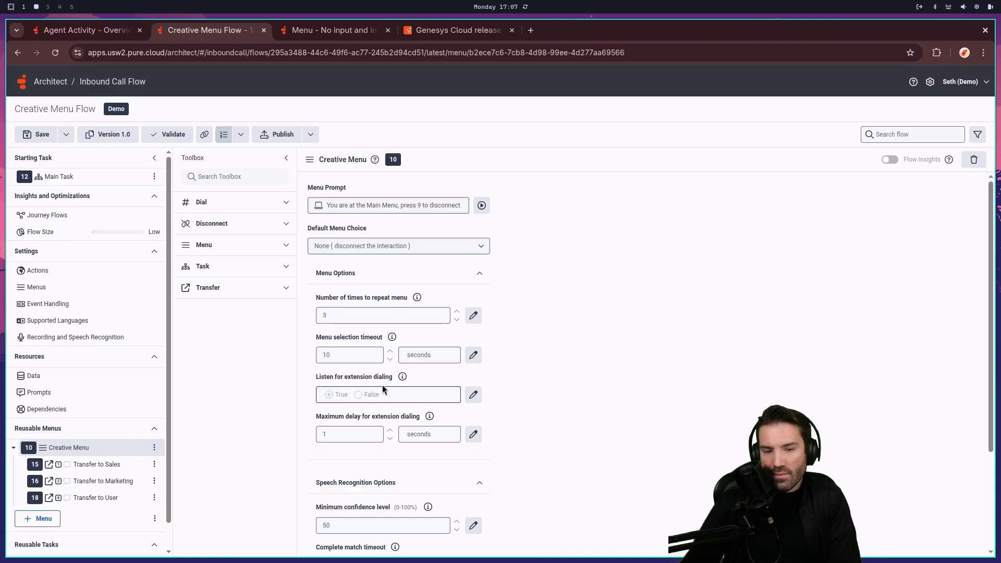
pyautogui.click(473, 395)
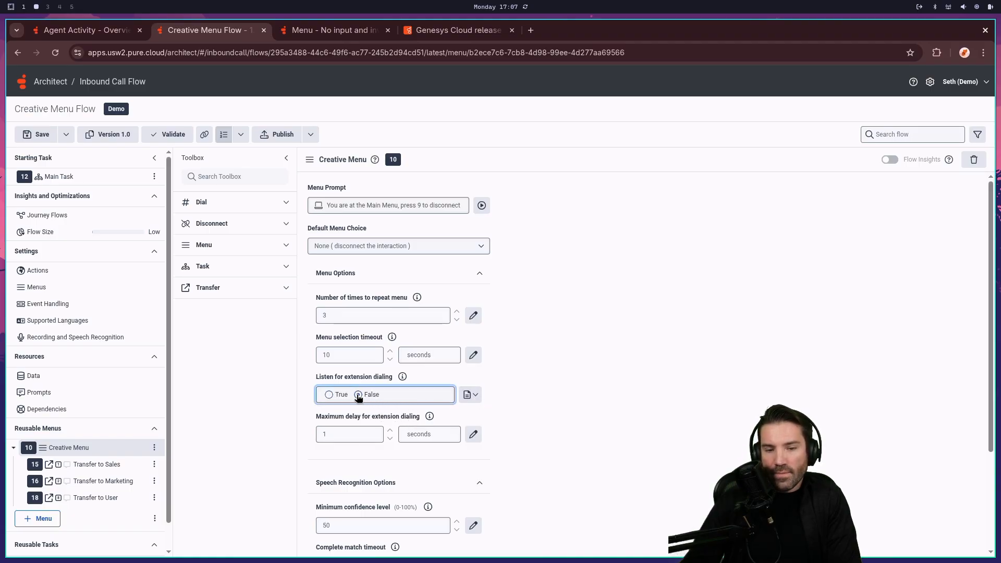
pyautogui.click(561, 397)
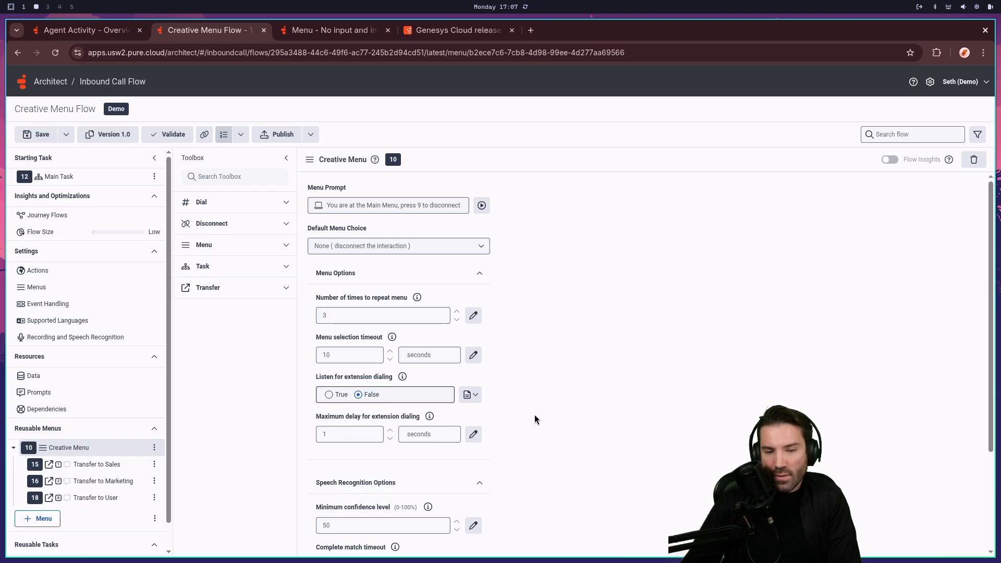
# Review Creative Menu's speech recognition and repeat settings, and check which choices can serve as its default menu choice.
pyautogui.scroll(-3, 532, 419)
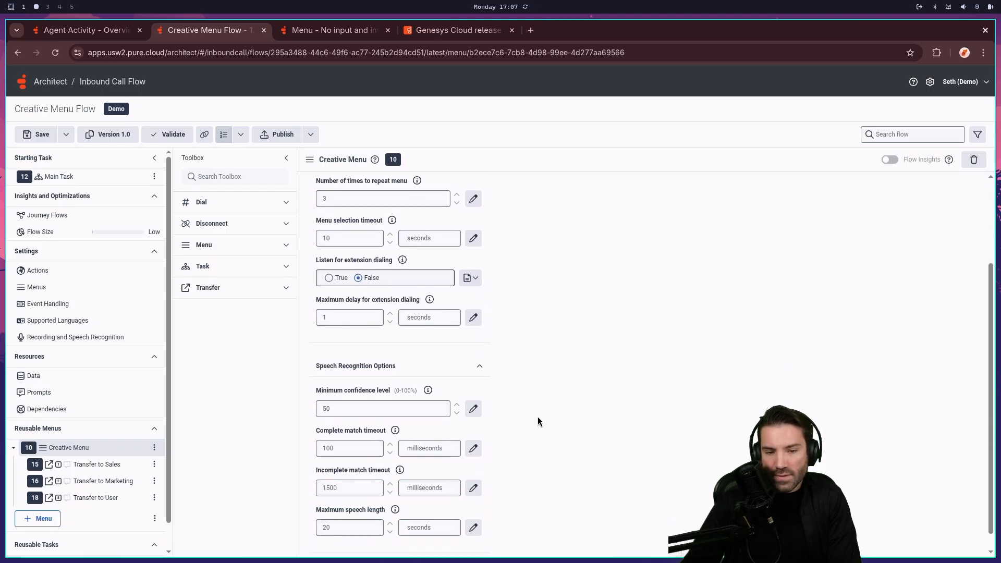
pyautogui.scroll(-1, 537, 421)
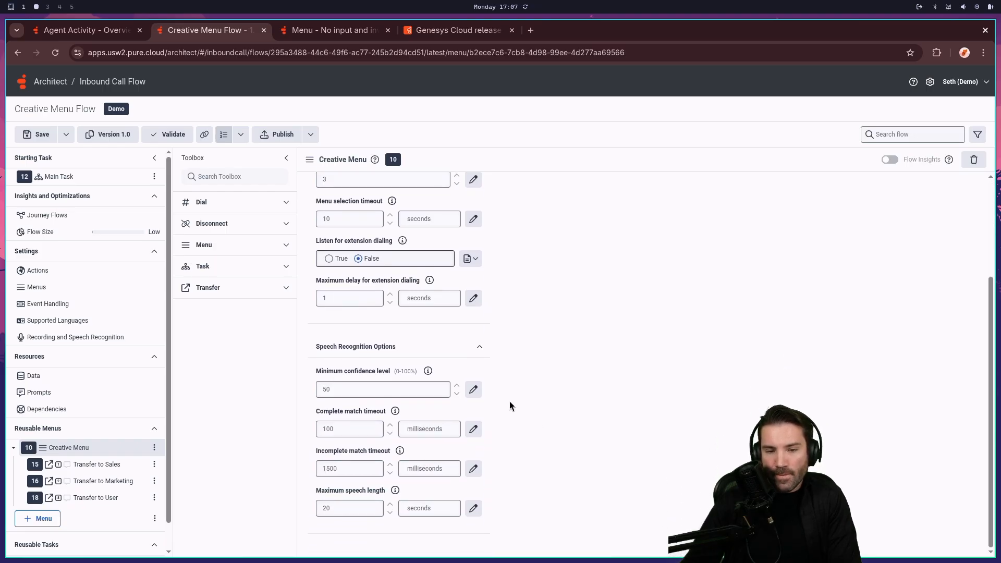
pyautogui.click(479, 348)
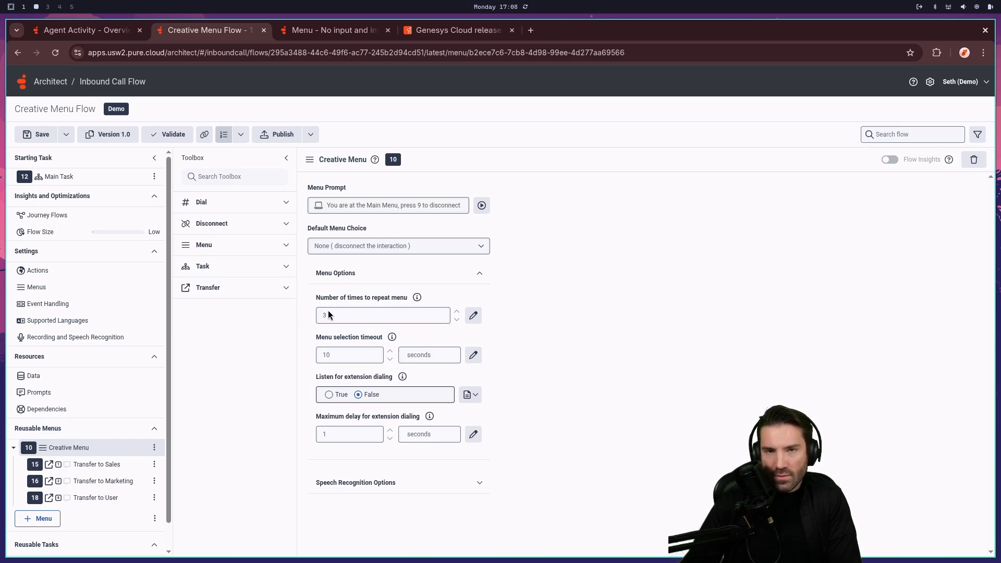
pyautogui.click(382, 246)
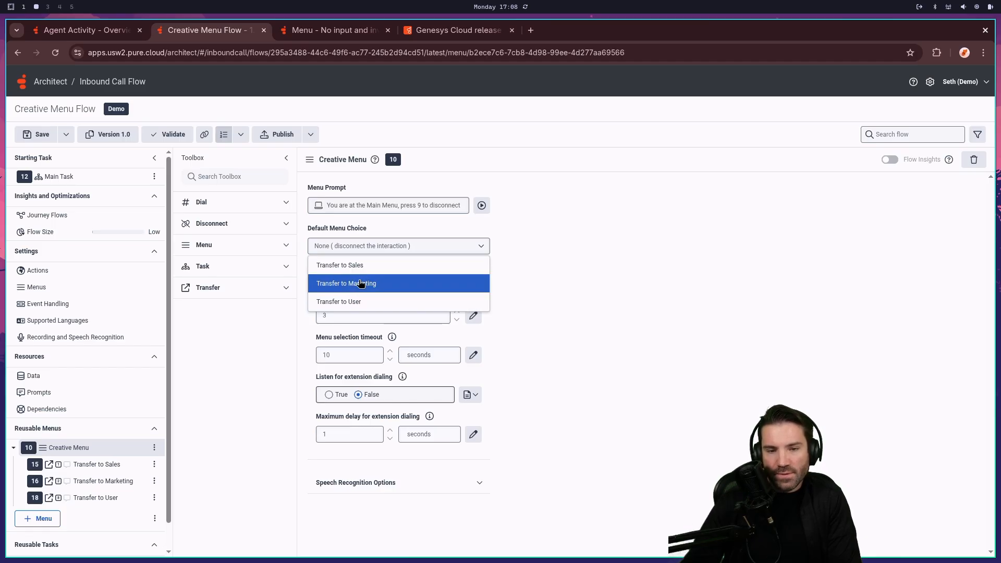
pyautogui.click(394, 244)
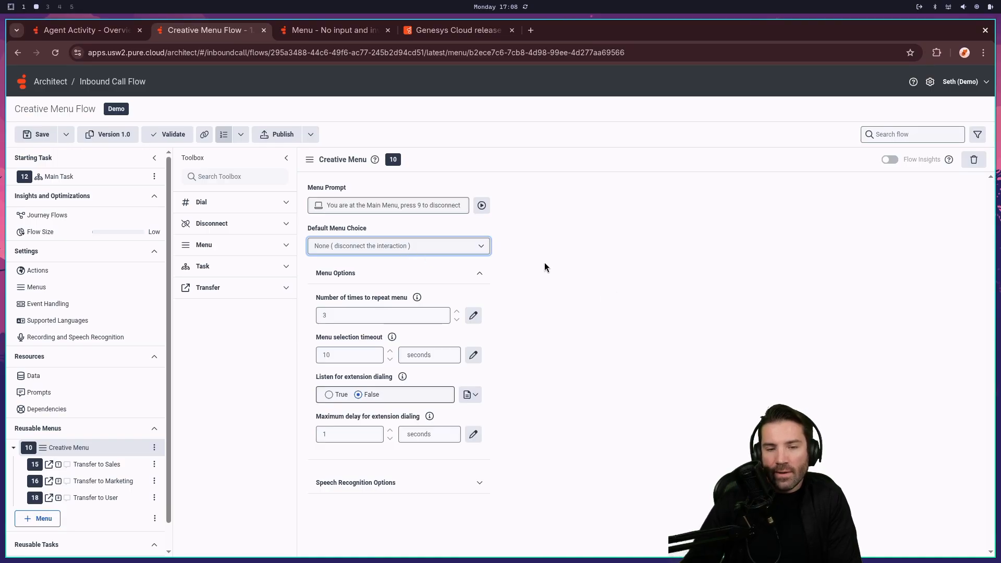
# Close the Genesys Cloud release notes page and keep the Genesys Community thread open.
pyautogui.click(450, 28)
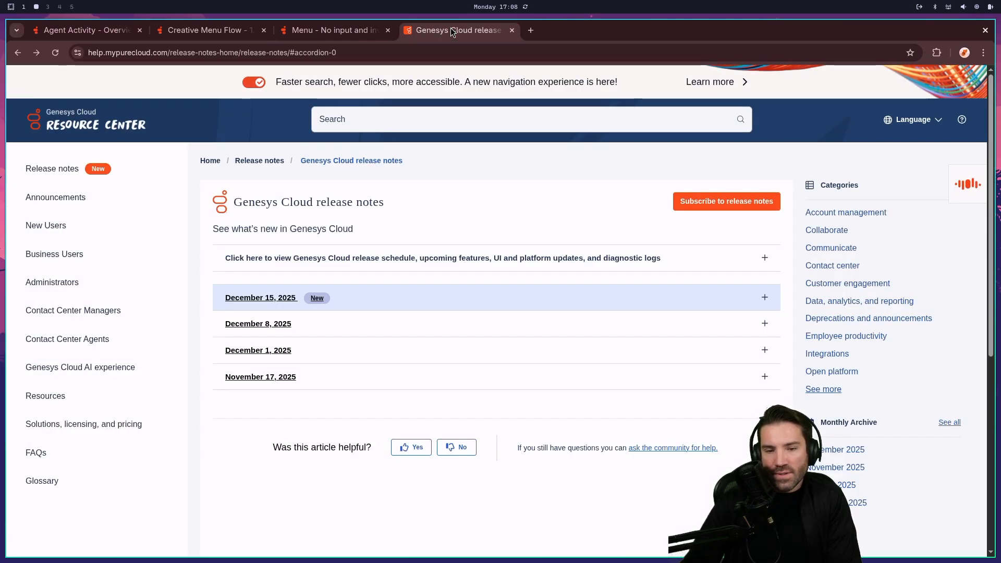
pyautogui.click(307, 31)
pyautogui.click(511, 31)
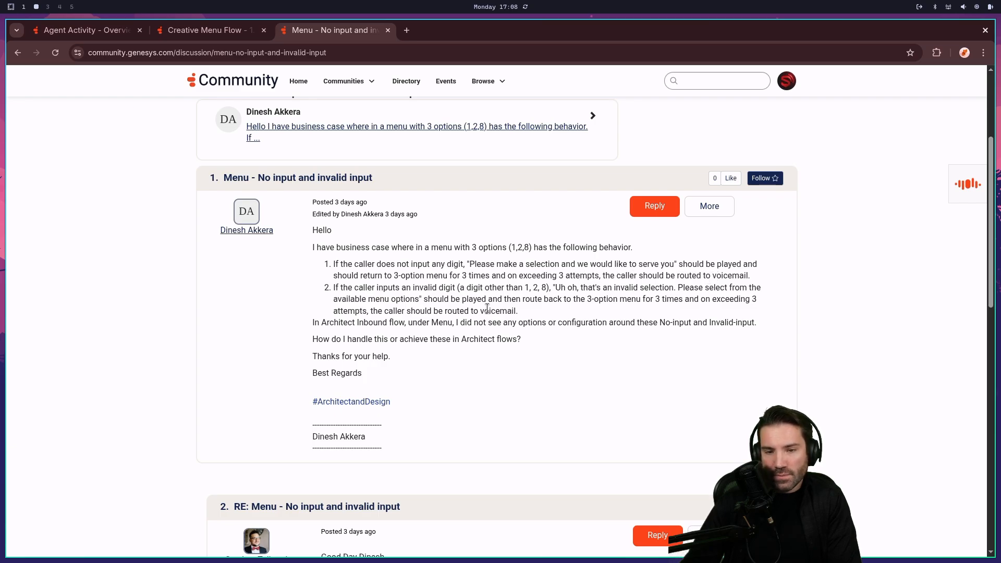
# Return to the Architect flow and examine the choices offered for Creative Menu's Default Menu Choice.
pyautogui.click(185, 30)
pyautogui.click(394, 246)
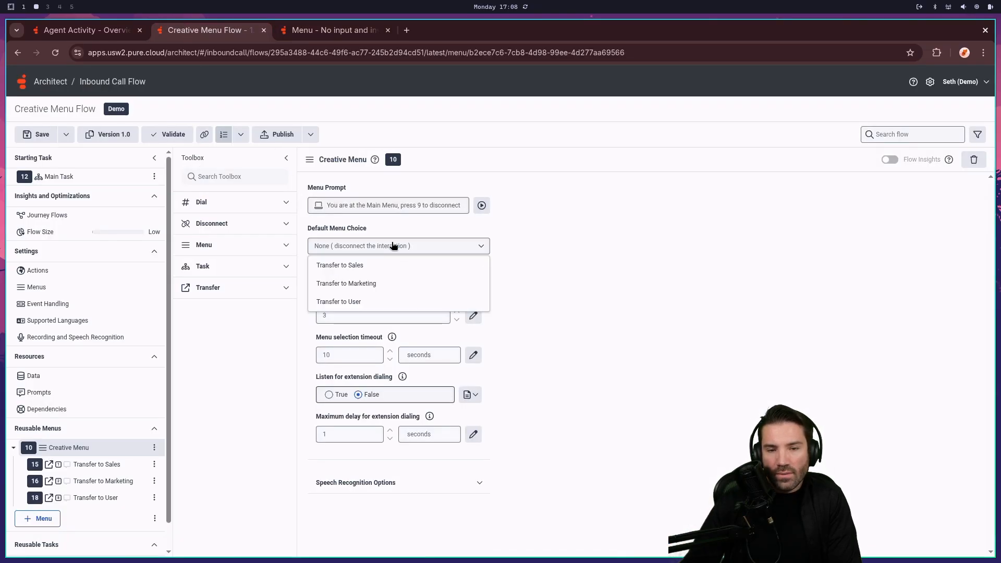
pyautogui.click(393, 246)
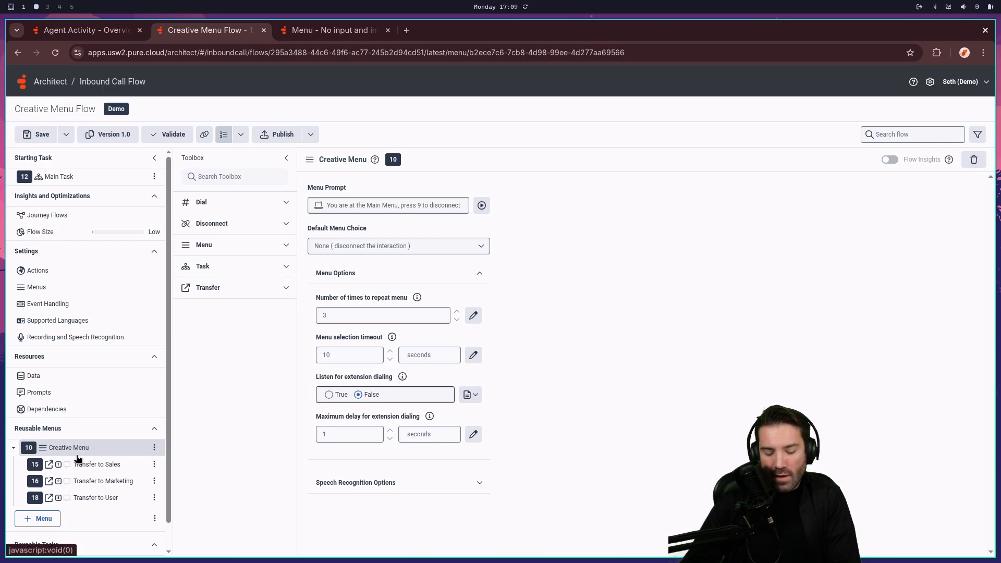
# Add a Transfer to Voicemail choice to Creative Menu and assign it DTMF #.
pyautogui.click(154, 448)
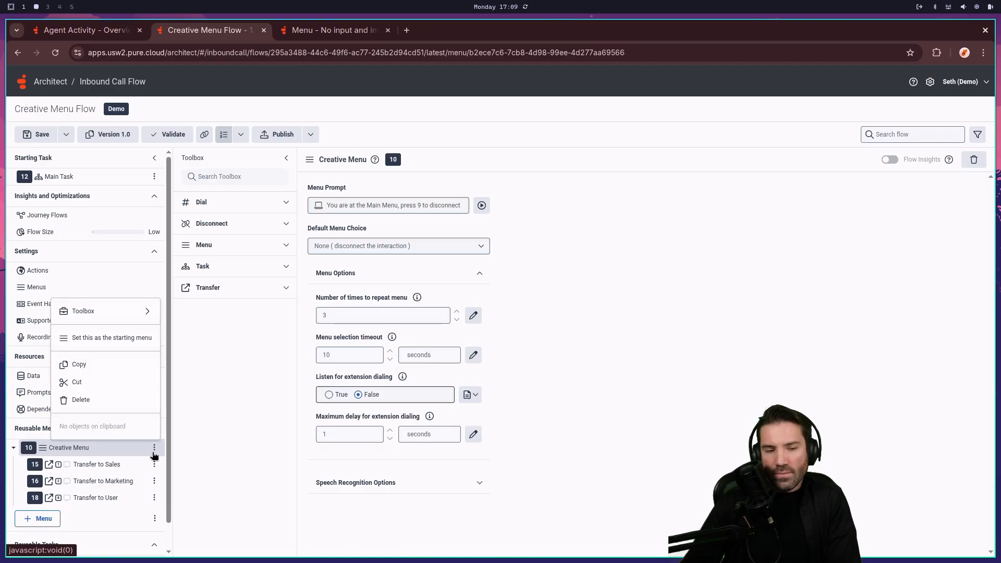
pyautogui.moveTo(123, 313)
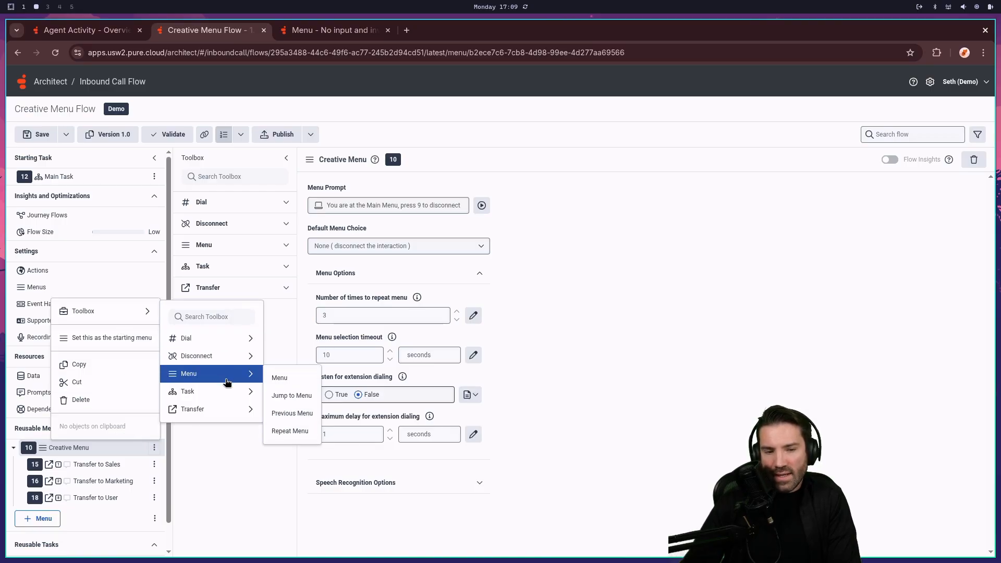
pyautogui.moveTo(223, 410)
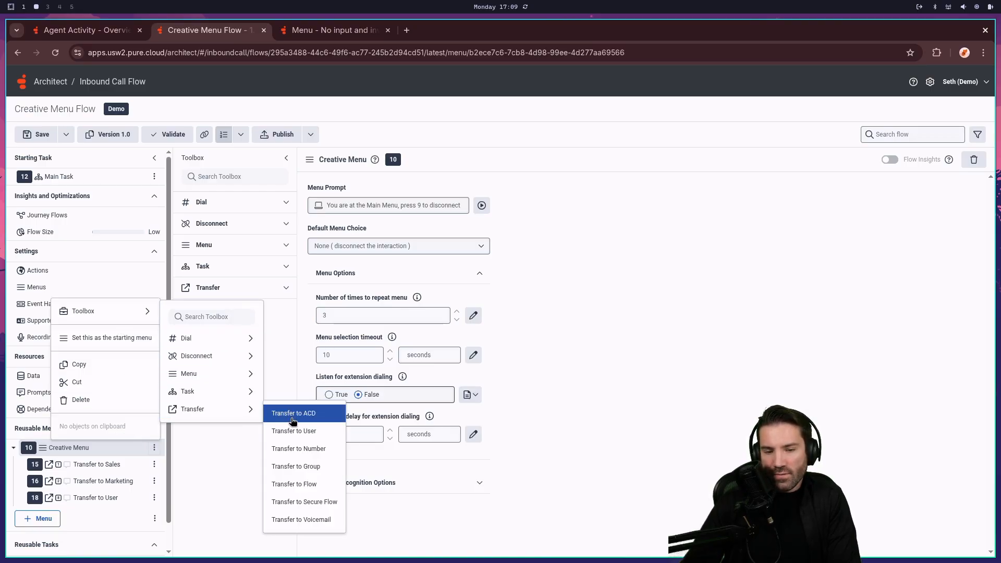
pyautogui.click(308, 519)
pyautogui.click(94, 515)
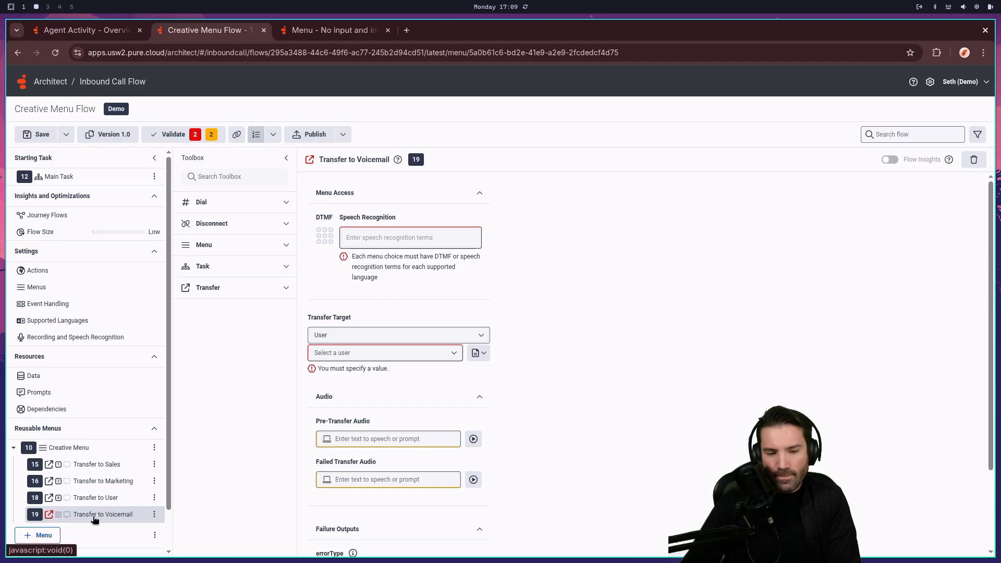
pyautogui.click(324, 239)
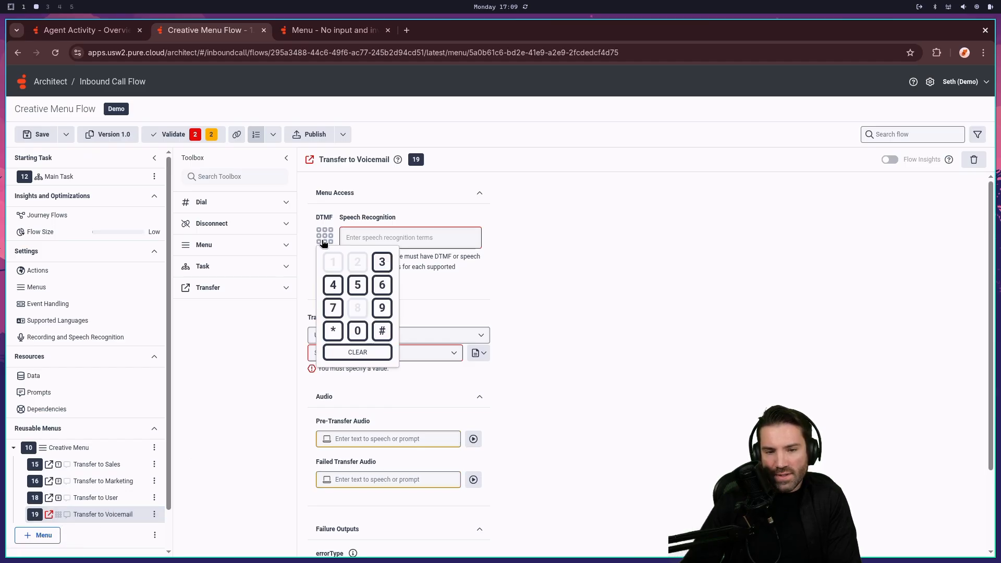
pyautogui.click(384, 332)
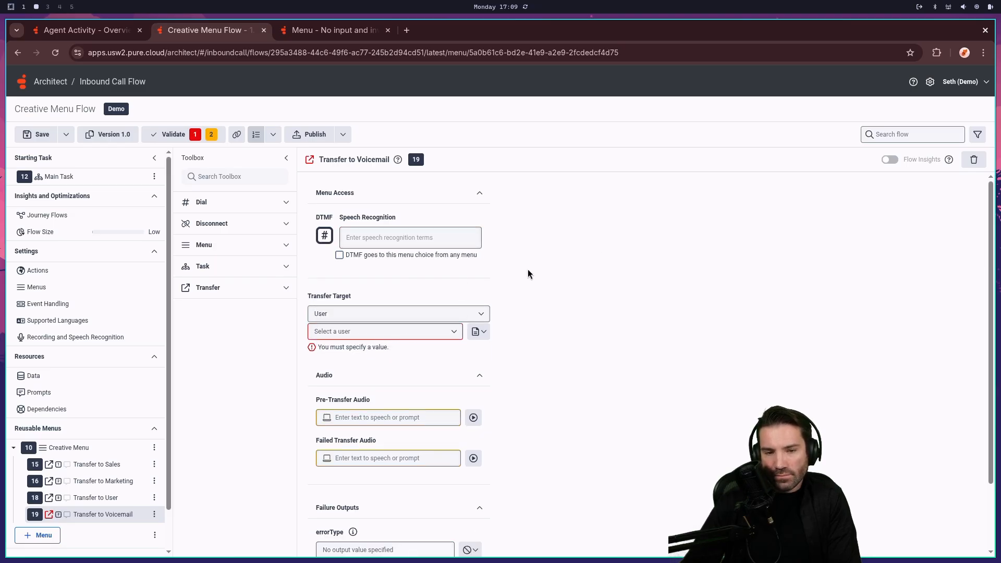
# Try the demo user as the target of the Transfer to Voicemail choice, and clear that selection.
pyautogui.click(429, 333)
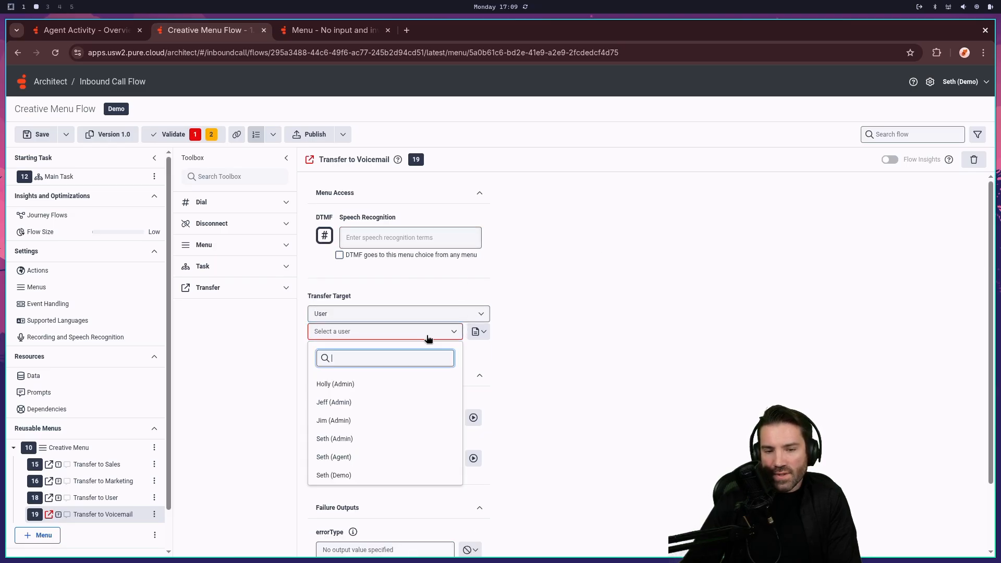
pyautogui.click(355, 479)
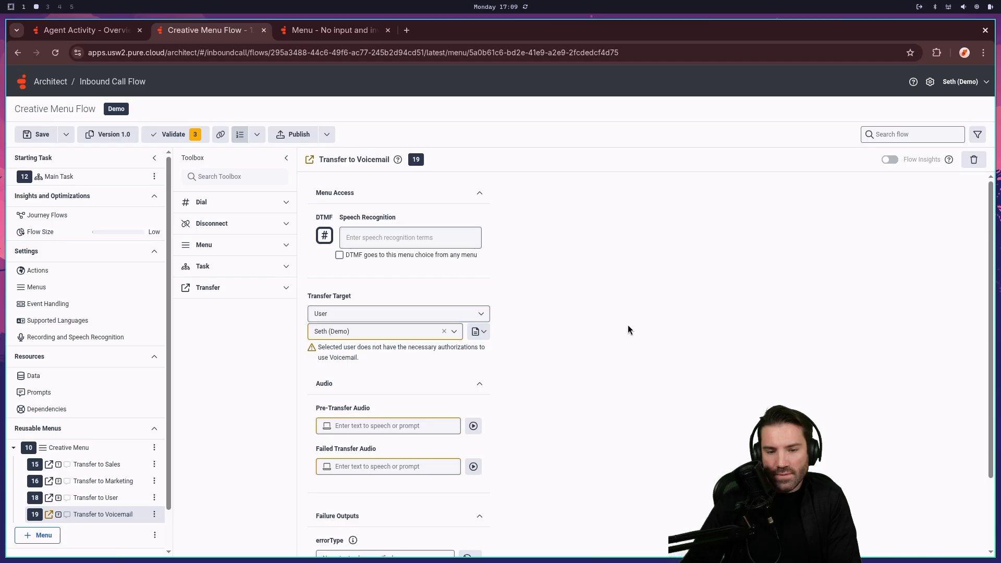
pyautogui.click(440, 331)
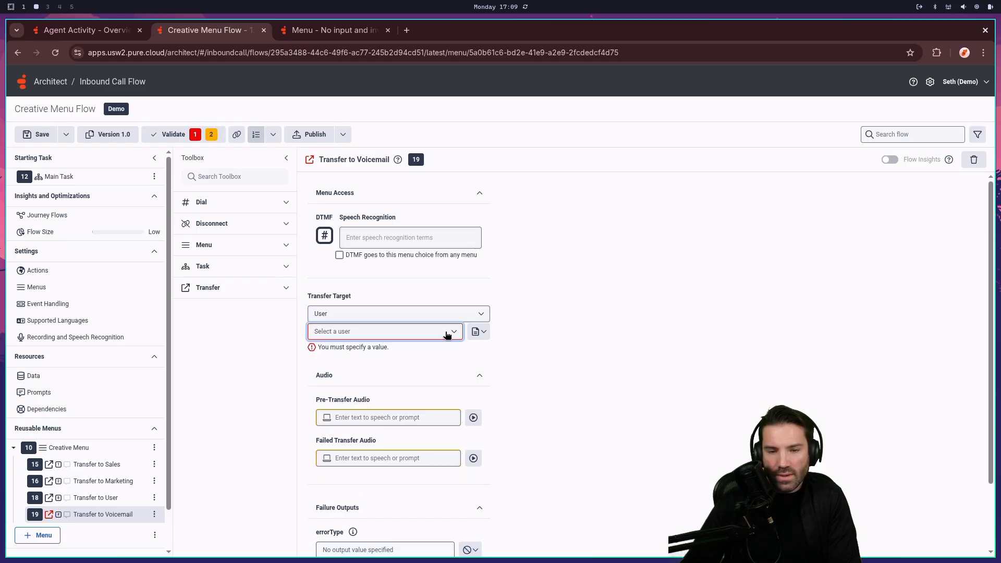
# Set the admin user as the target of the Transfer to Voicemail choice.
pyautogui.click(445, 333)
pyautogui.click(360, 456)
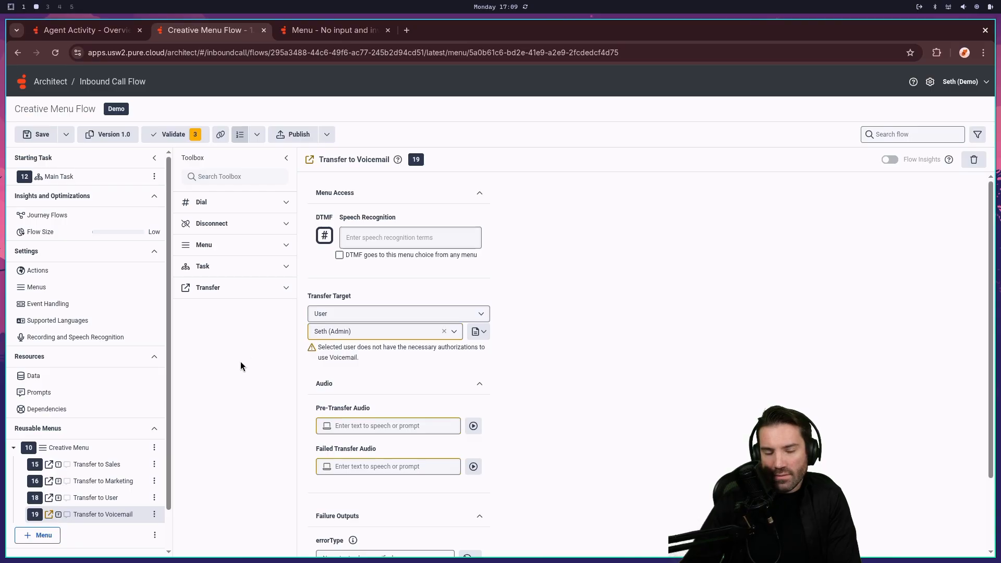
# Make Transfer to Voicemail the Default Menu Choice of Creative Menu and expand its Menu Options.
pyautogui.click(63, 448)
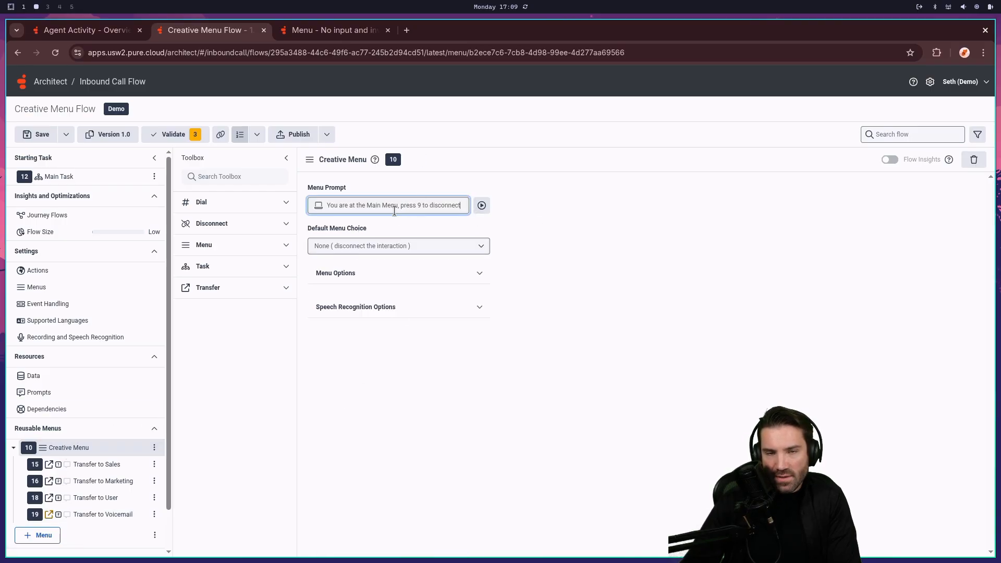
pyautogui.click(403, 247)
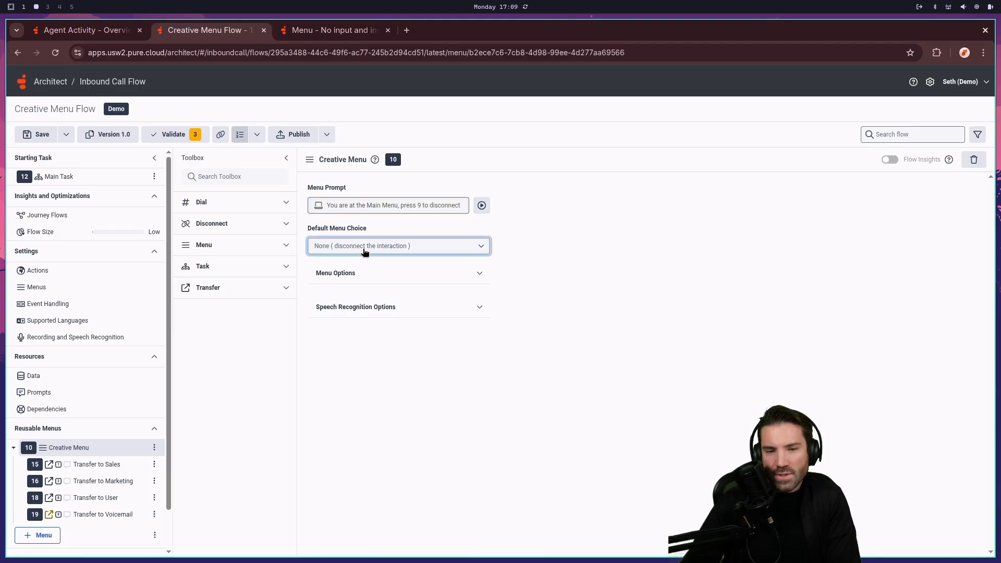
pyautogui.click(377, 319)
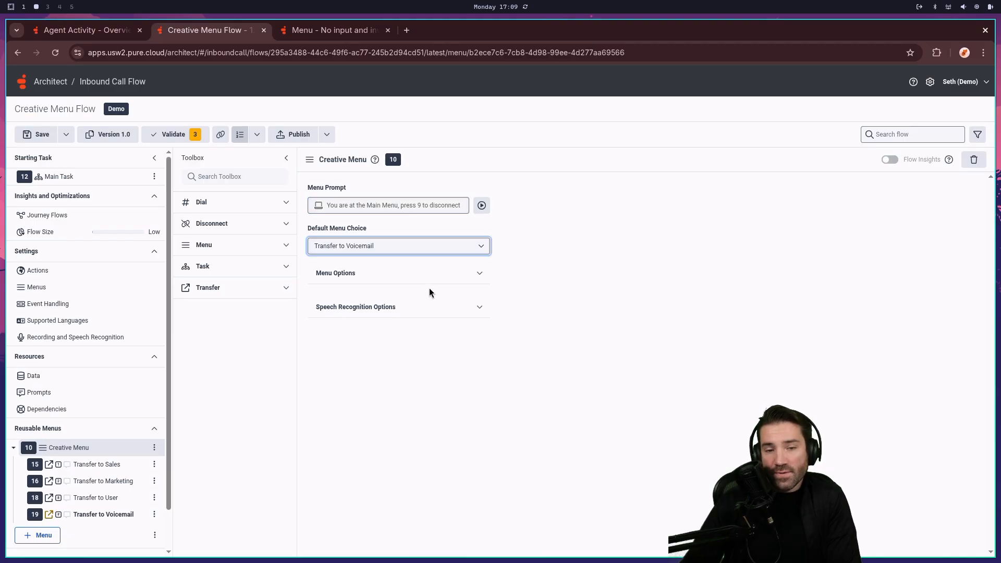
pyautogui.click(361, 276)
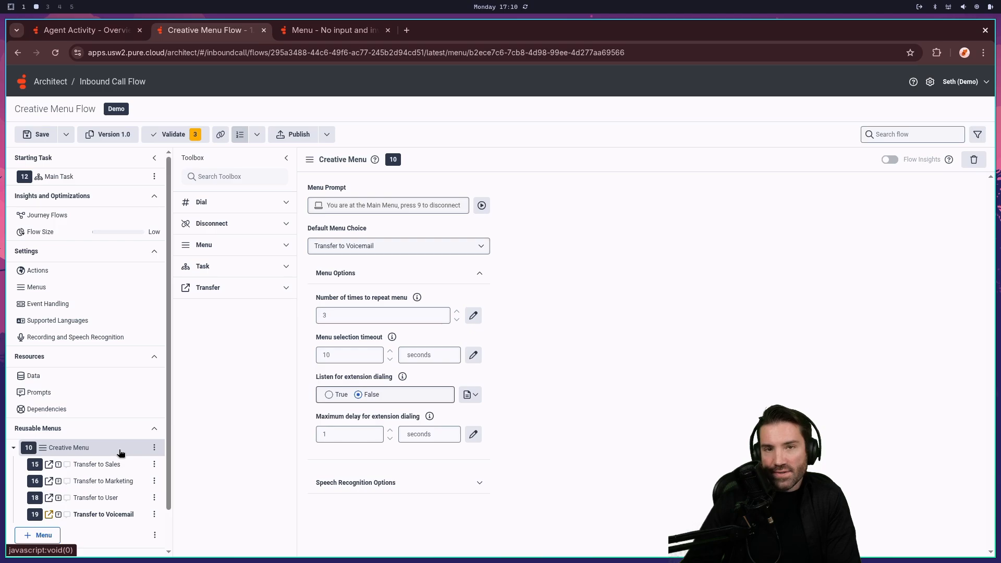
# Add a Task choice to Creative Menu and assign it DTMF 3.
pyautogui.click(154, 448)
pyautogui.moveTo(138, 313)
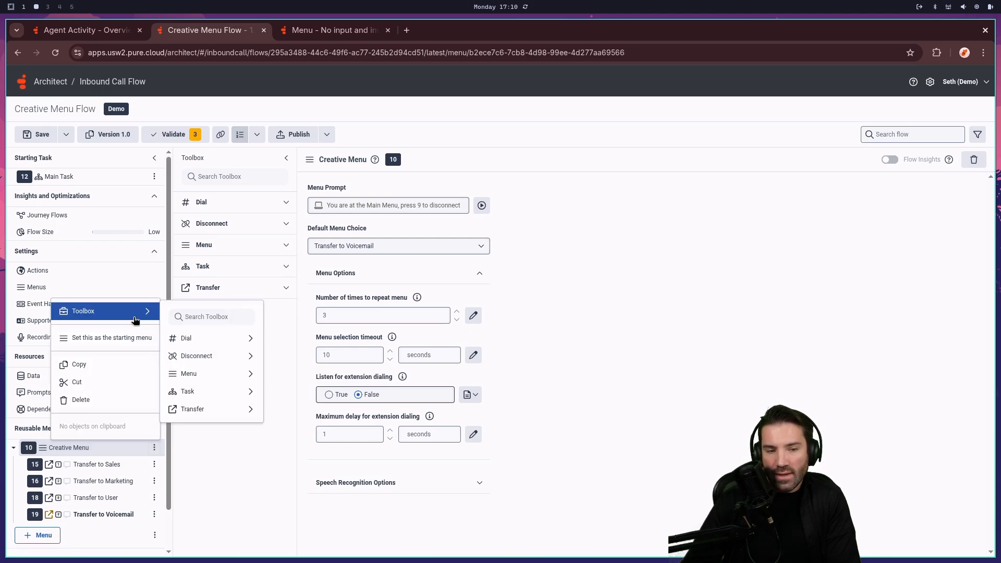
pyautogui.click(292, 393)
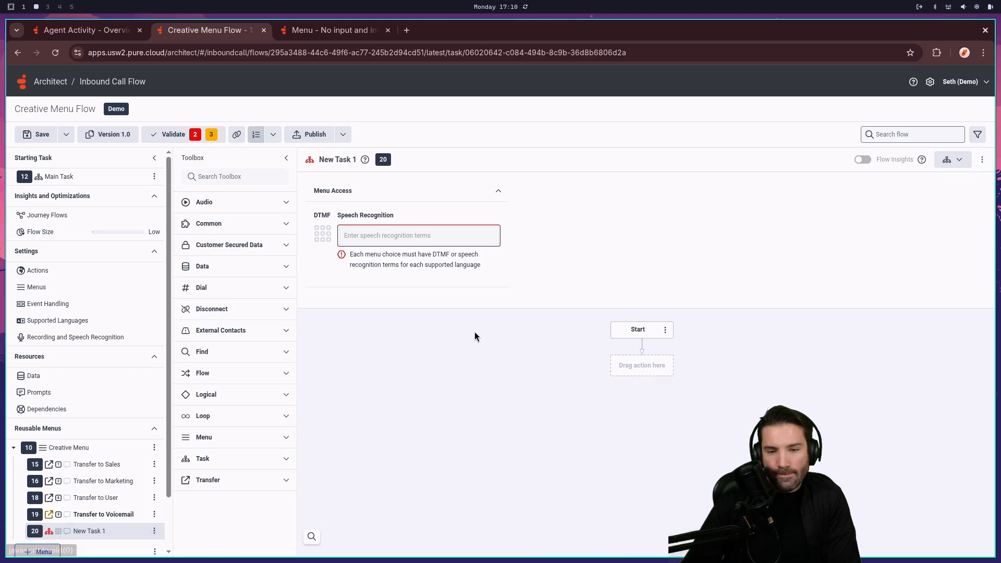
pyautogui.click(325, 237)
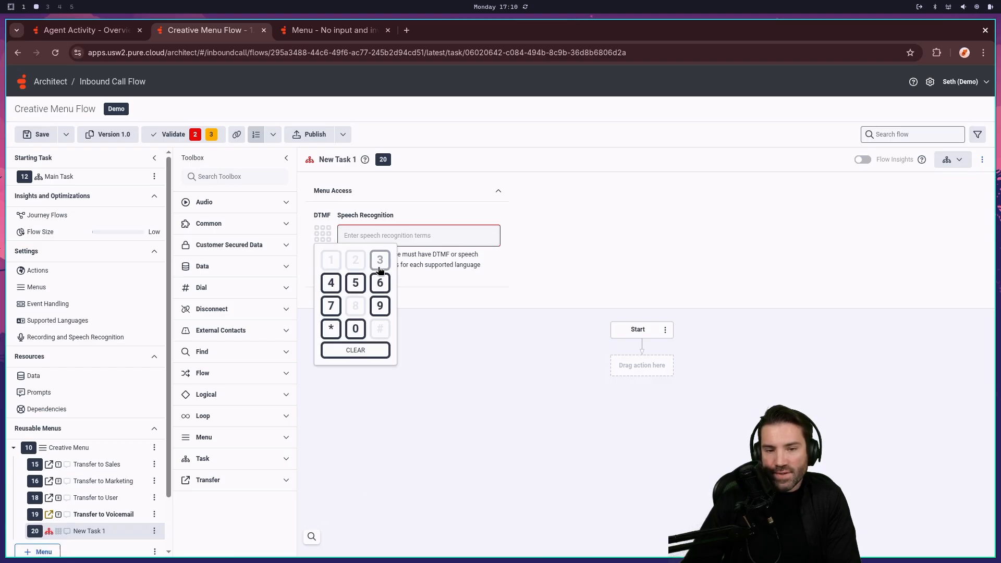
pyautogui.click(379, 259)
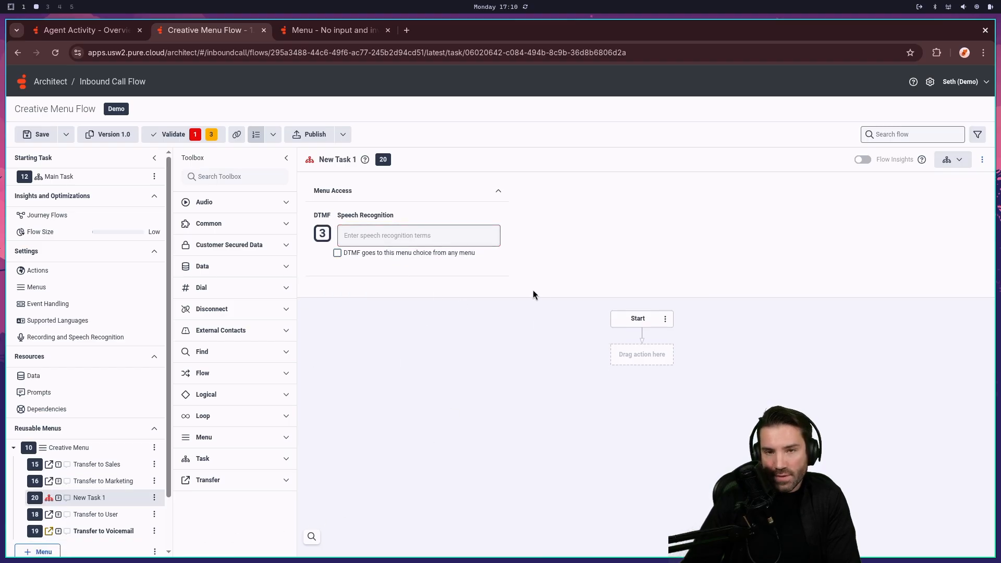
# Add a Play Audio action directly after Start in the DTMF 3 task.
pyautogui.rightClick(641, 357)
pyautogui.moveTo(620, 360)
pyautogui.moveTo(724, 345)
pyautogui.moveTo(695, 125)
pyautogui.click(772, 134)
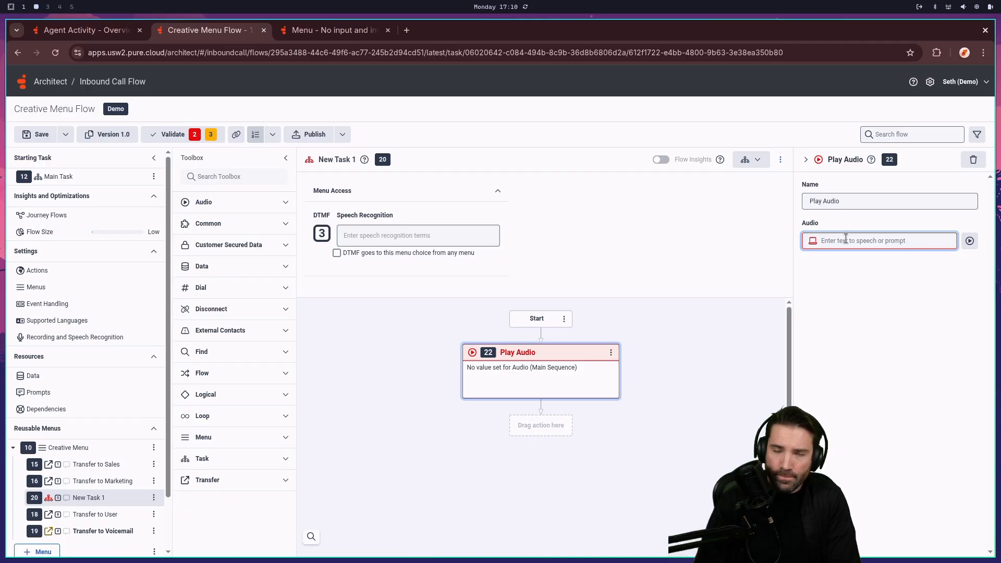
# Copy "Uh oh, that's an invalid selection" from the Genesys Community thread into the Play Audio action's audio.
pyautogui.click(323, 36)
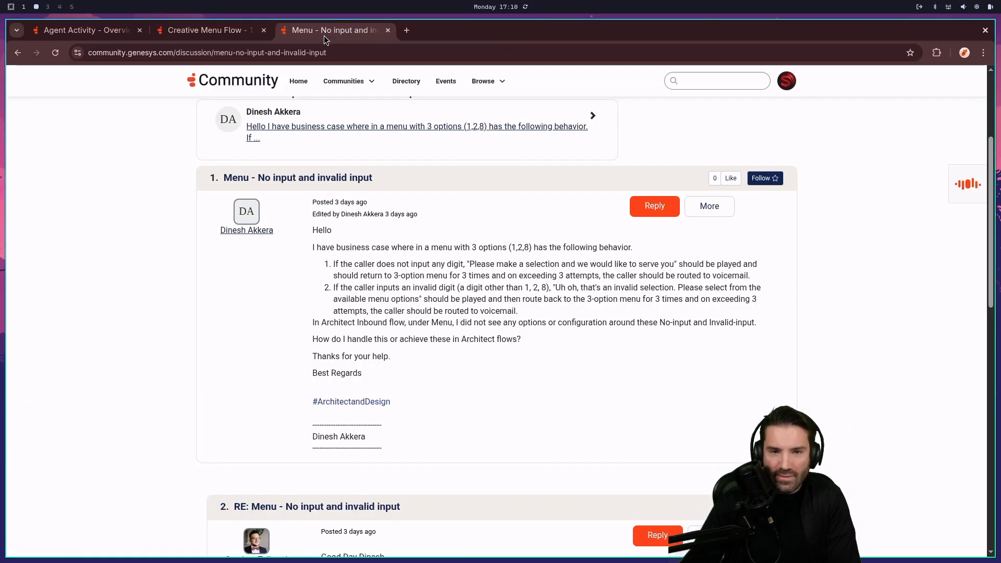
pyautogui.moveTo(559, 287); pyautogui.dragTo(674, 287)
pyautogui.rightClick(674, 287)
pyautogui.click(683, 300)
pyautogui.click(173, 28)
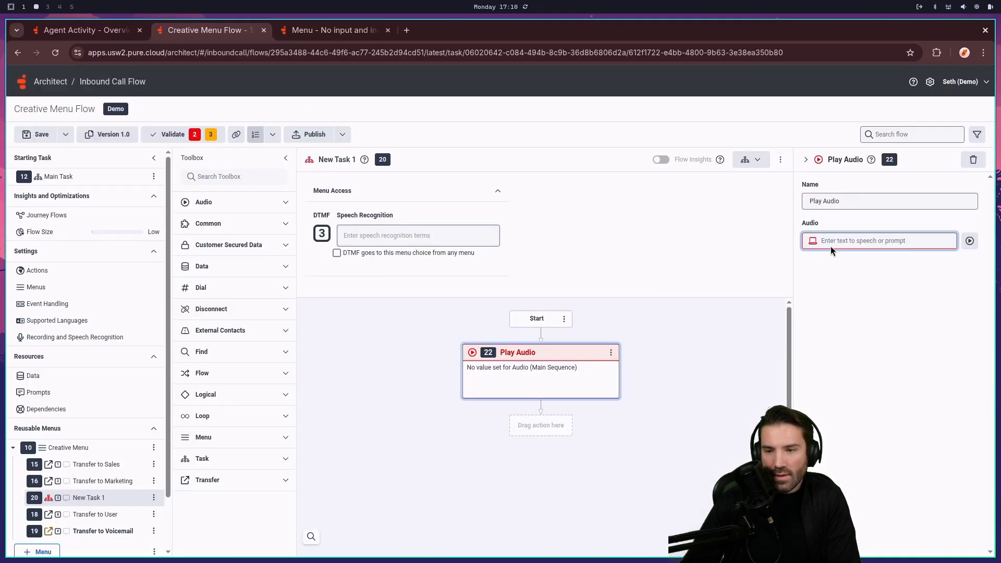
pyautogui.hotkey('ctrl', 'v')
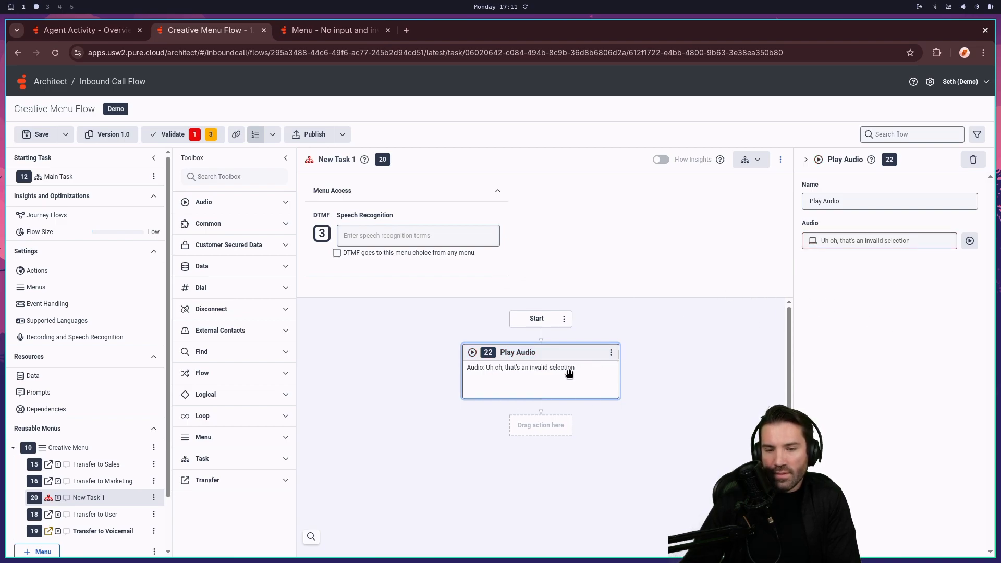
# Add a Jump to Menu action after Play Audio in the DTMF 3 task and point it to Creative Menu.
pyautogui.click(553, 437)
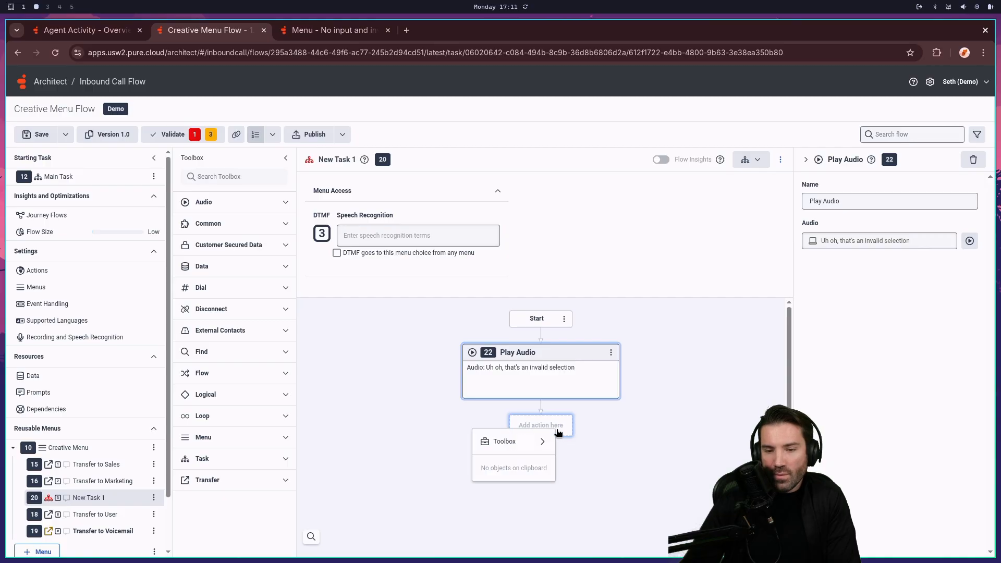
pyautogui.moveTo(537, 441)
pyautogui.moveTo(636, 449)
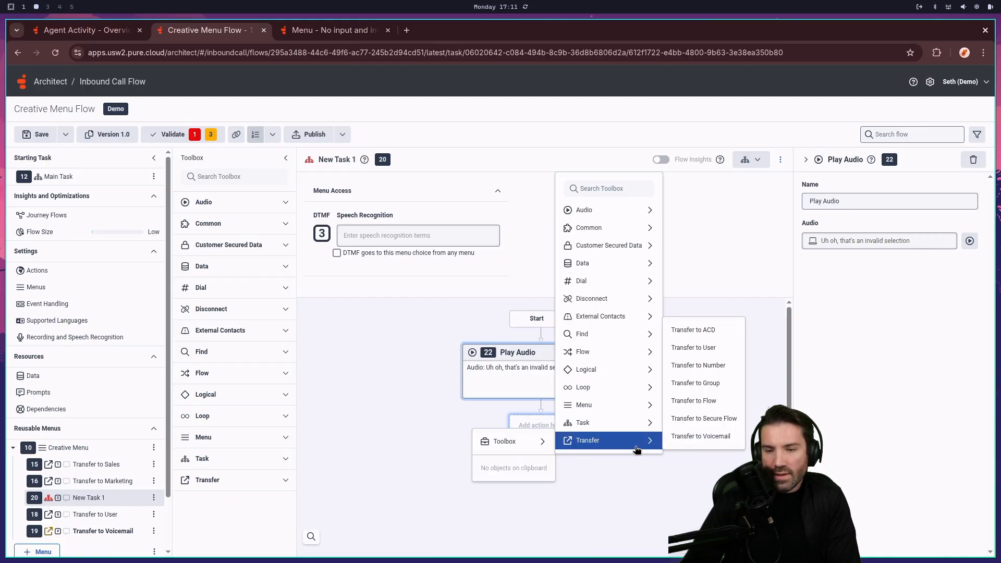
pyautogui.moveTo(642, 405)
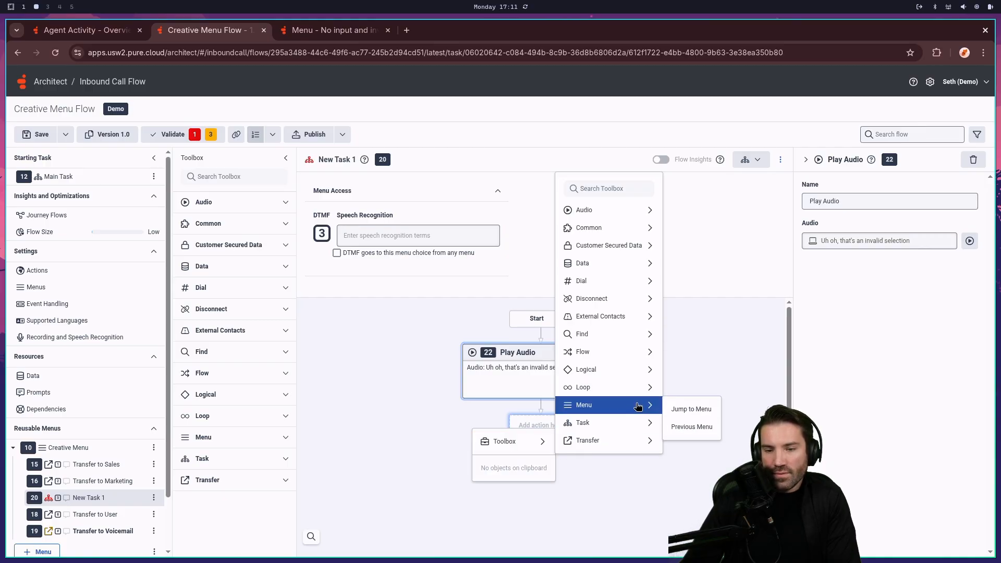
pyautogui.click(710, 414)
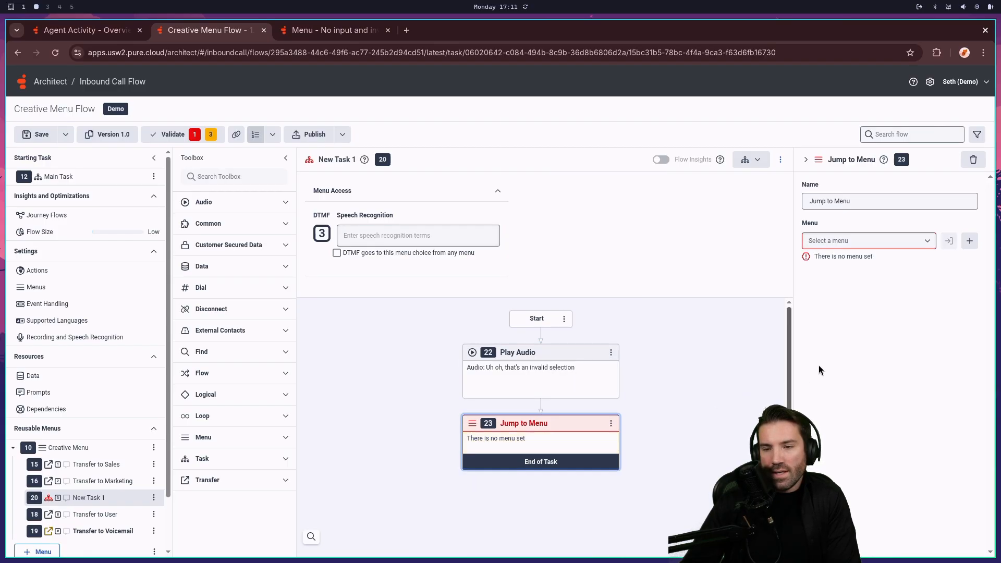
pyautogui.click(896, 242)
pyautogui.click(861, 261)
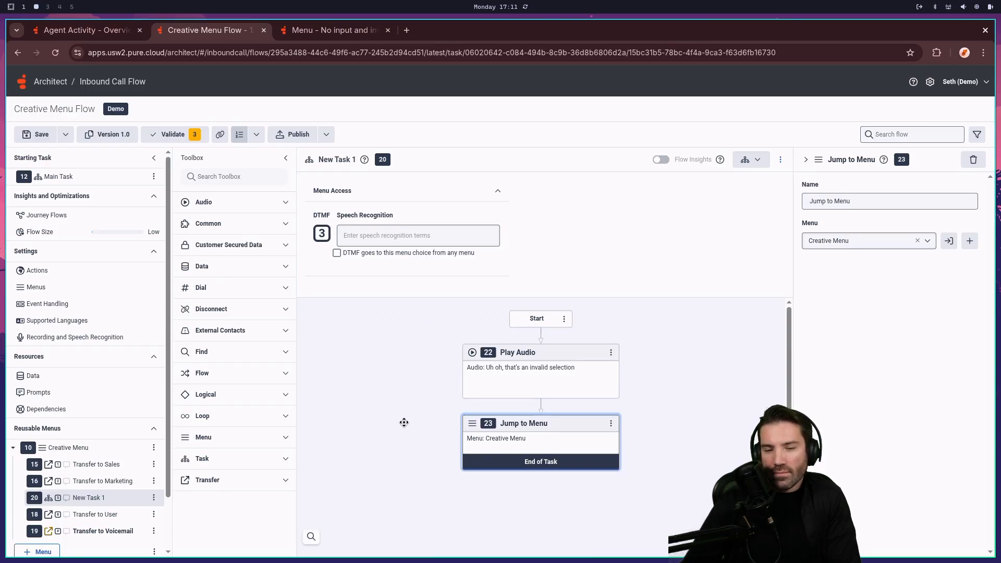
pyautogui.click(532, 368)
pyautogui.click(562, 447)
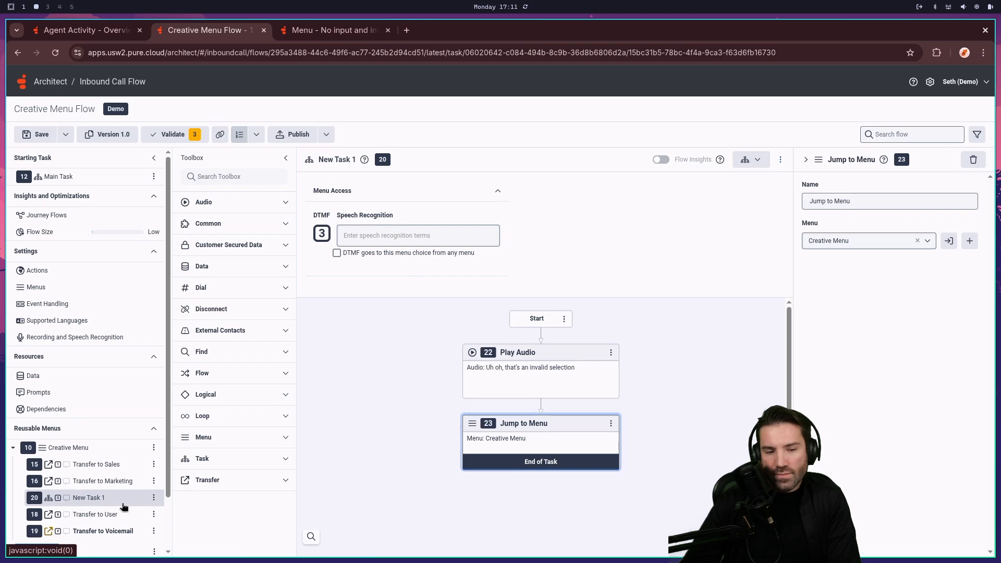
# Add a second Task choice to Creative Menu and assign it DTMF 4.
pyautogui.scroll(-2, 391, 368)
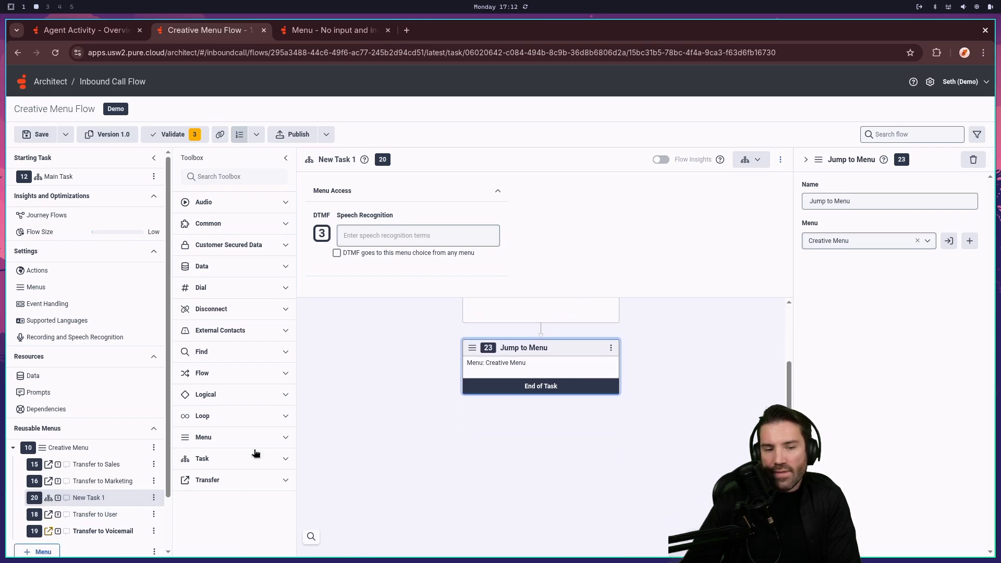
pyautogui.click(154, 447)
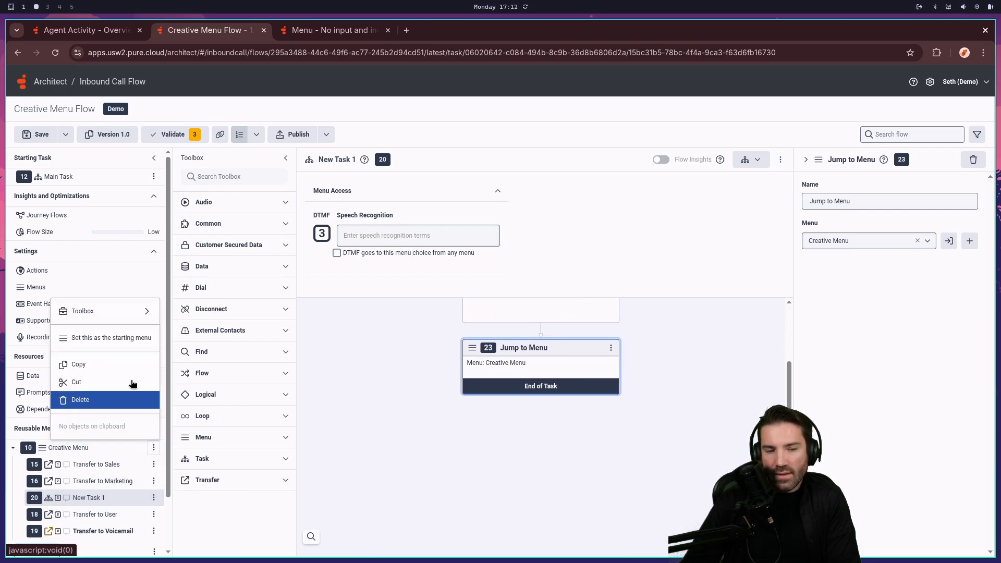
pyautogui.moveTo(131, 312)
pyautogui.moveTo(218, 396)
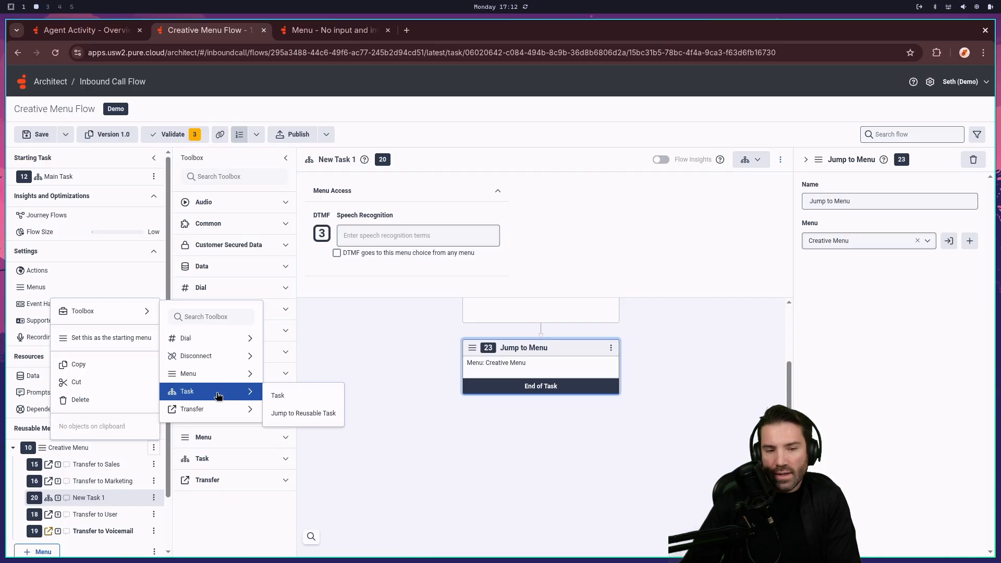
pyautogui.click(278, 395)
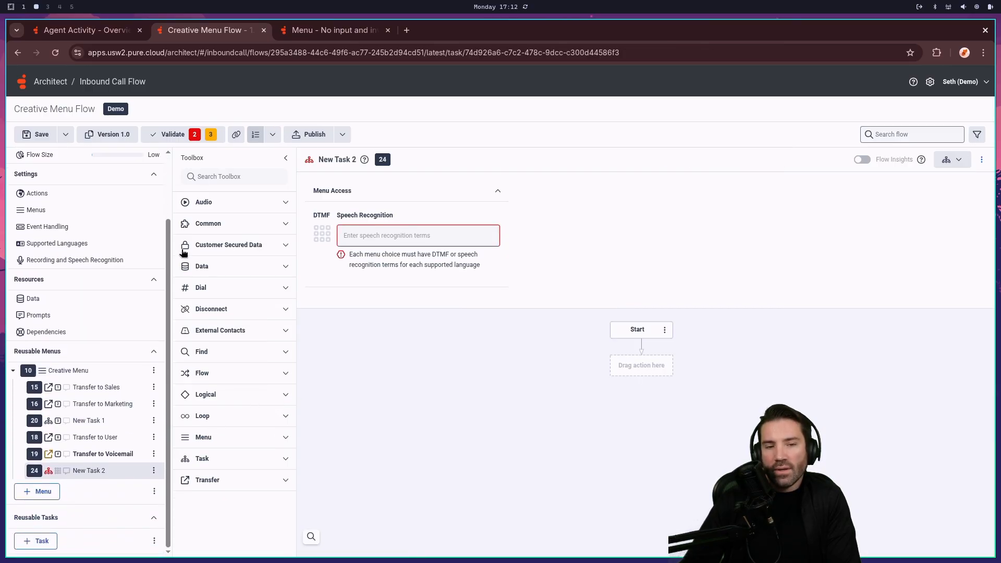
pyautogui.click(322, 233)
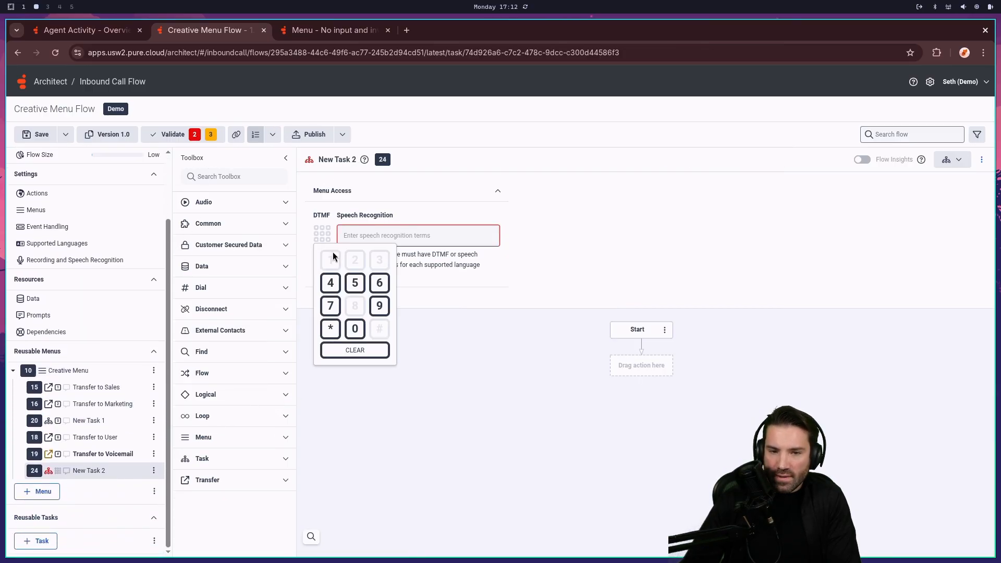
pyautogui.click(330, 282)
# Add a Play Audio action to the DTMF 4 task with the audio text "Uh oh, that's an invalid selection".
pyautogui.rightClick(641, 361)
pyautogui.moveTo(587, 369)
pyautogui.moveTo(710, 358)
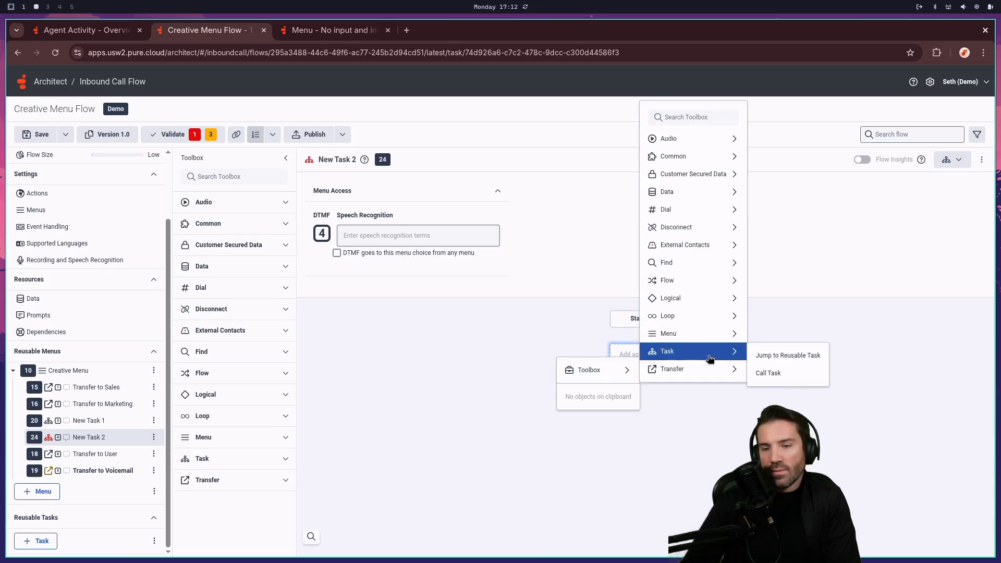
pyautogui.moveTo(719, 139)
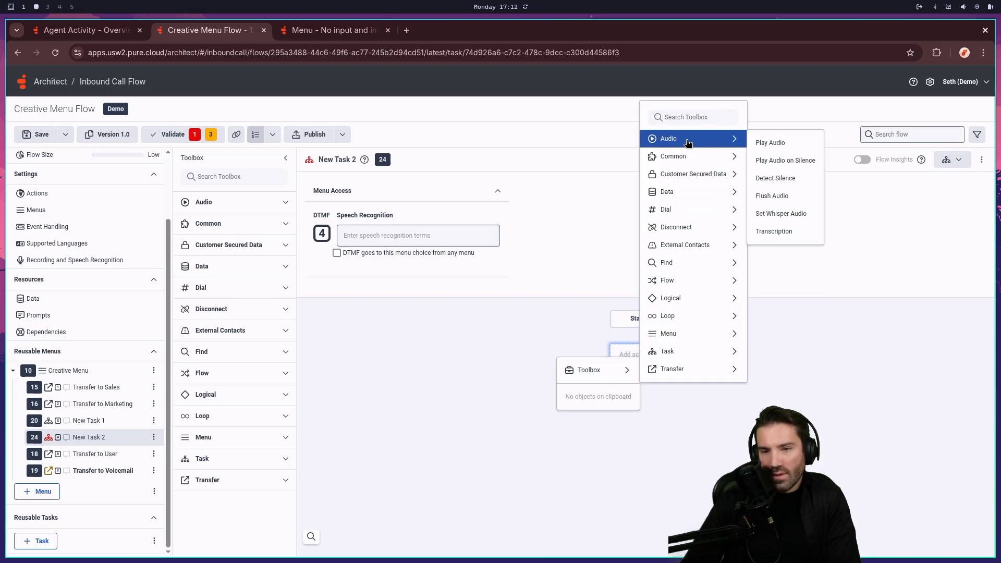
pyautogui.click(795, 146)
pyautogui.rightClick(847, 240)
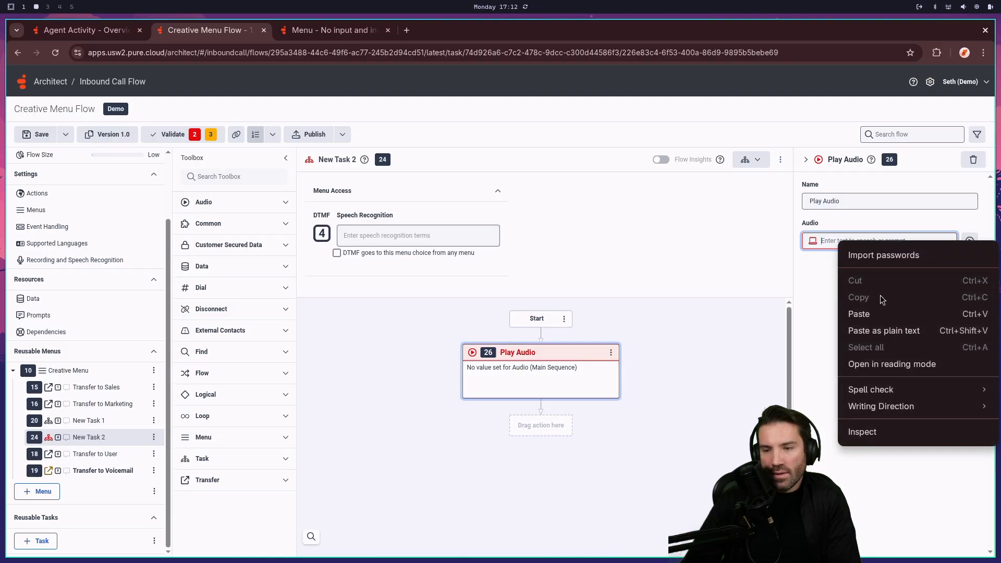
pyautogui.click(858, 313)
# Add a Previous Menu action after Play Audio in the DTMF 4 task.
pyautogui.rightClick(531, 425)
pyautogui.moveTo(489, 435)
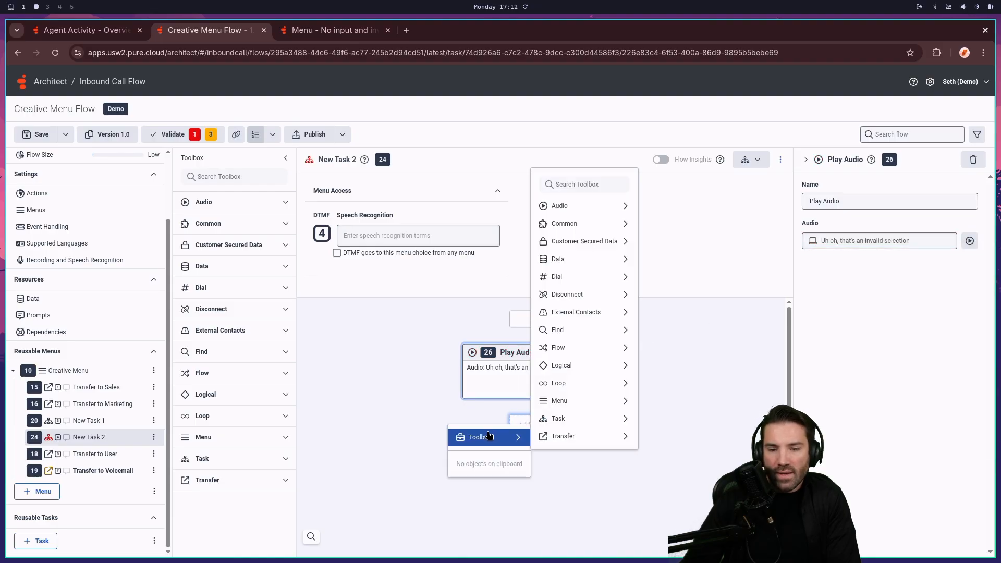
pyautogui.moveTo(603, 440)
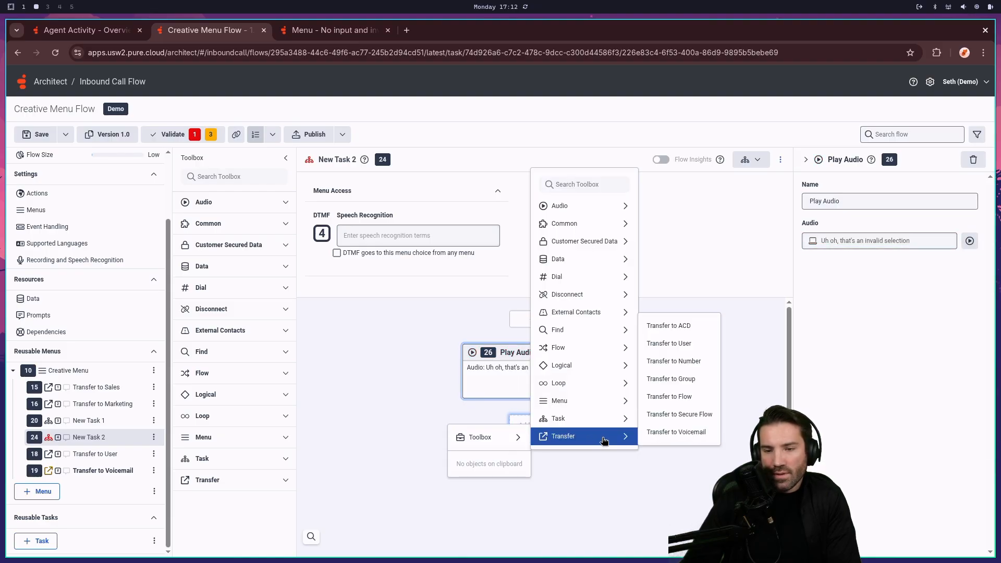
pyautogui.moveTo(617, 401)
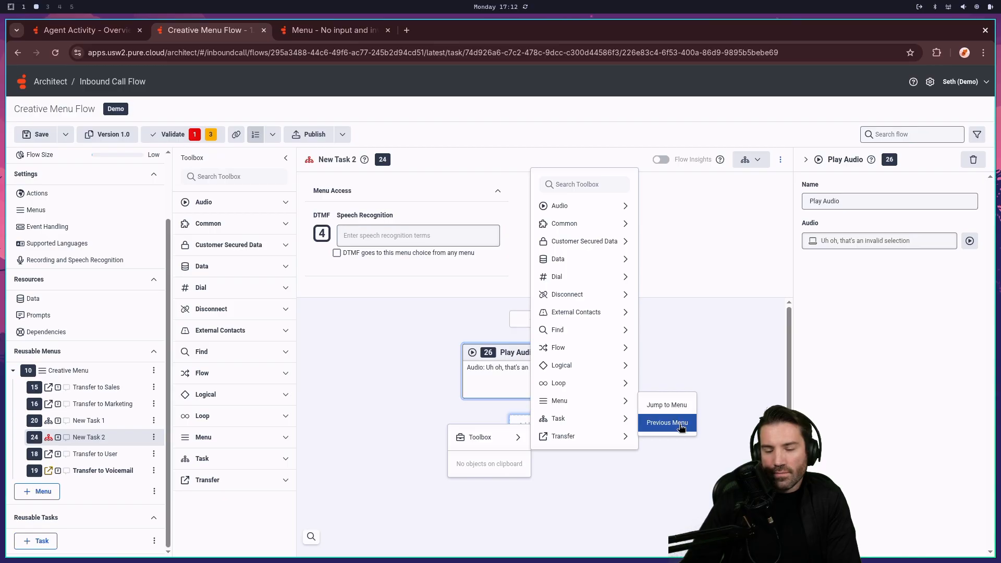
pyautogui.click(667, 422)
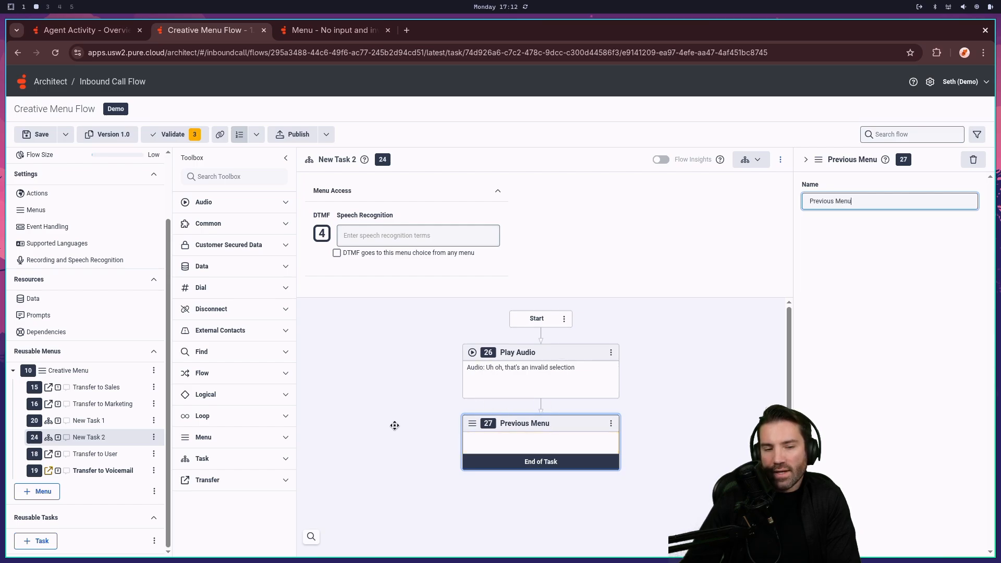
# Compare the action sequences of New Task 1 and New Task 2.
pyautogui.click(98, 423)
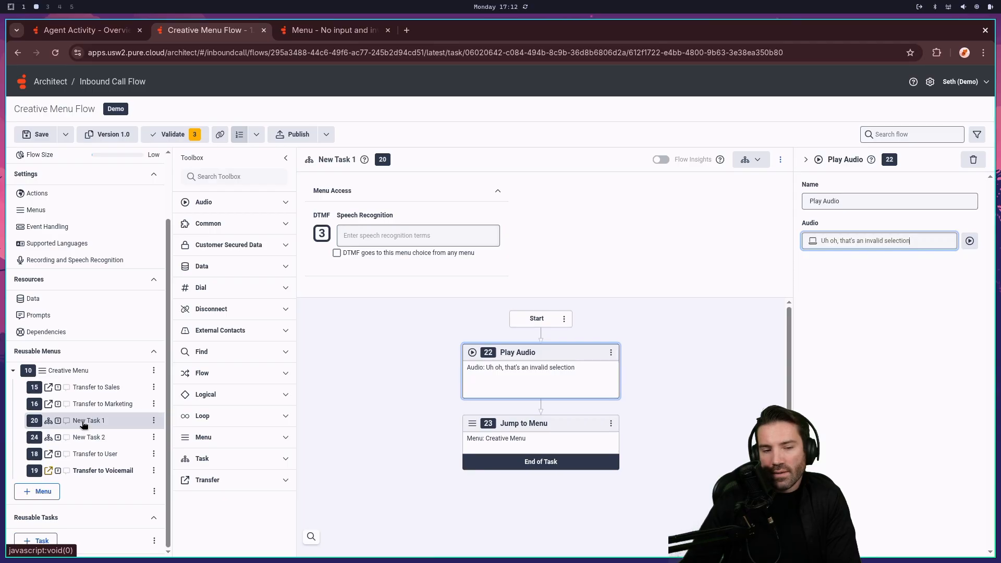
pyautogui.click(92, 440)
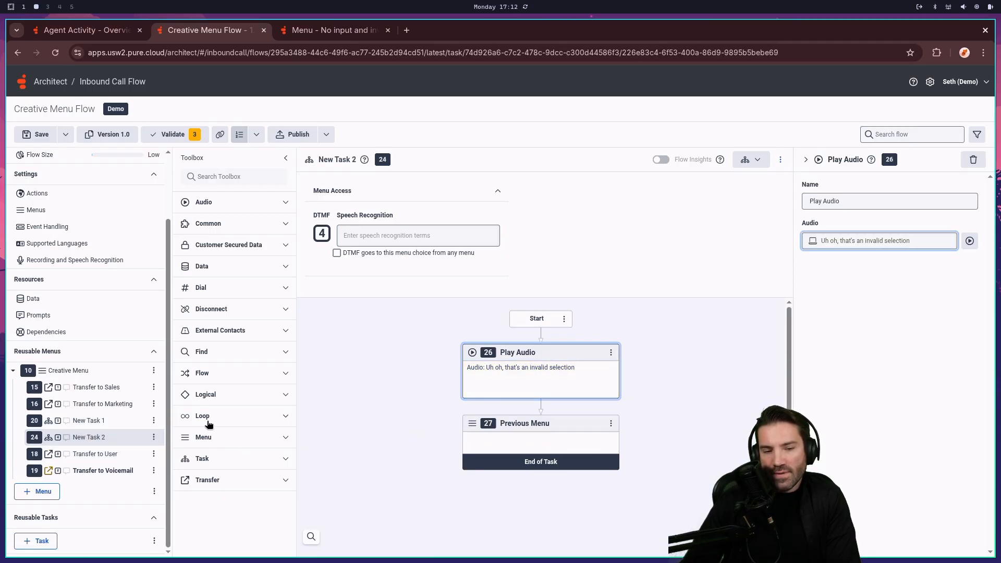
pyautogui.click(123, 431)
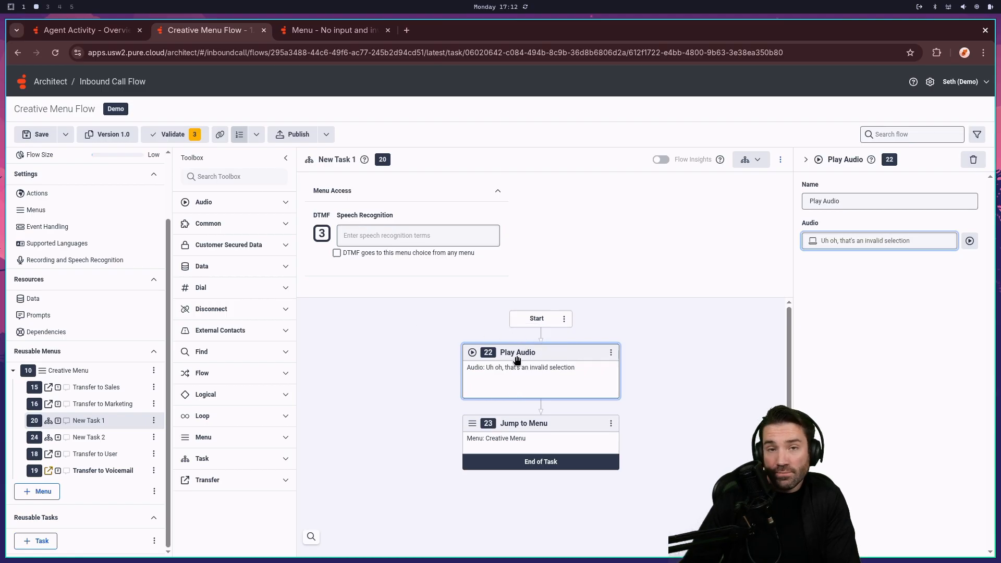
pyautogui.click(91, 434)
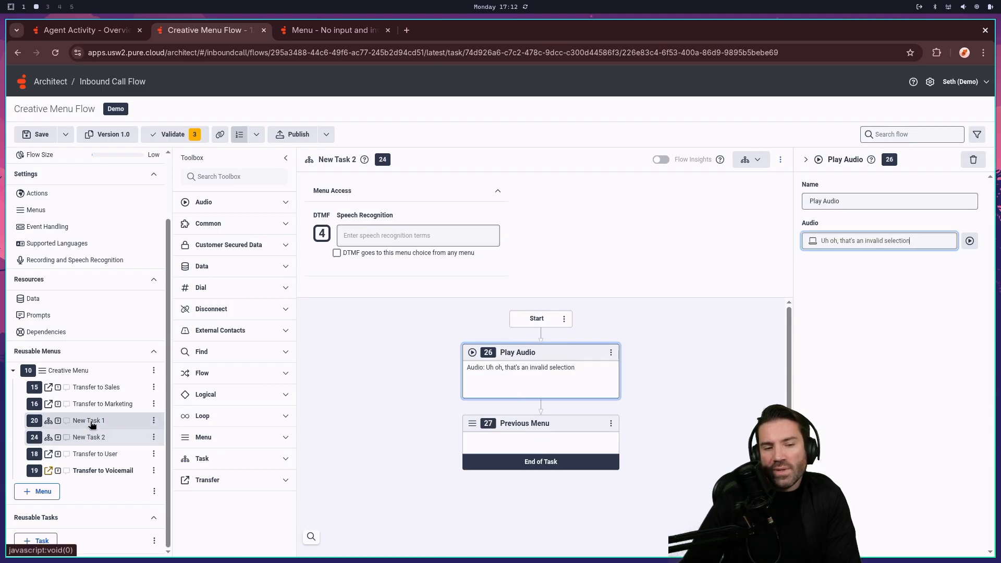
# Review the Jump to Menu ending of the DTMF 3 task against the Previous Menu ending of the DTMF 4 task.
pyautogui.click(93, 421)
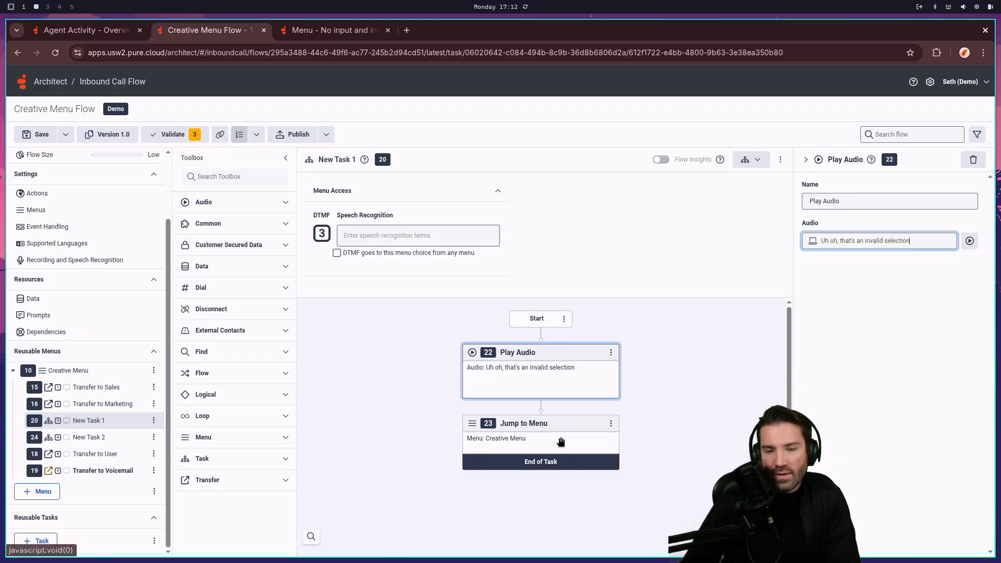
pyautogui.click(100, 441)
pyautogui.click(101, 423)
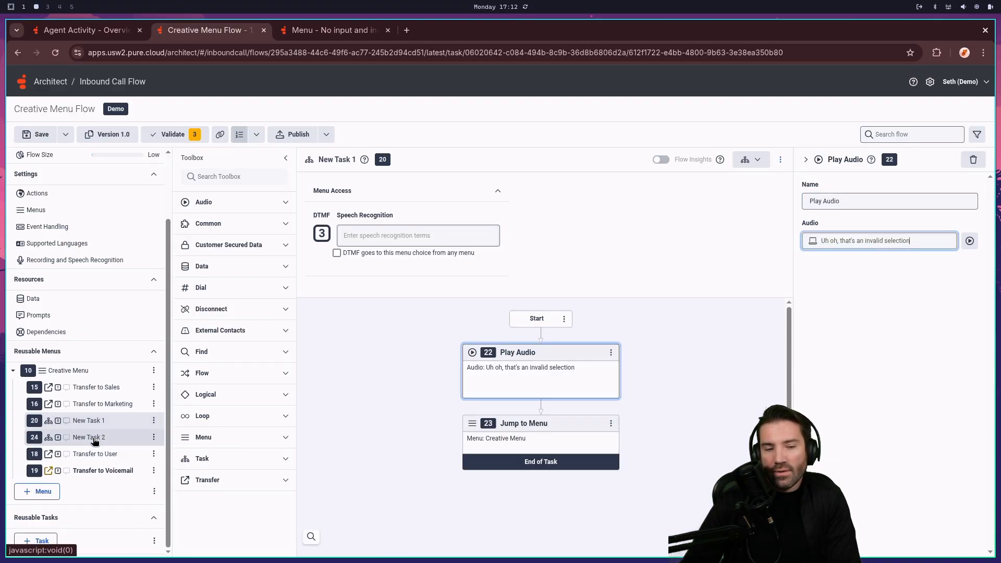
pyautogui.click(94, 440)
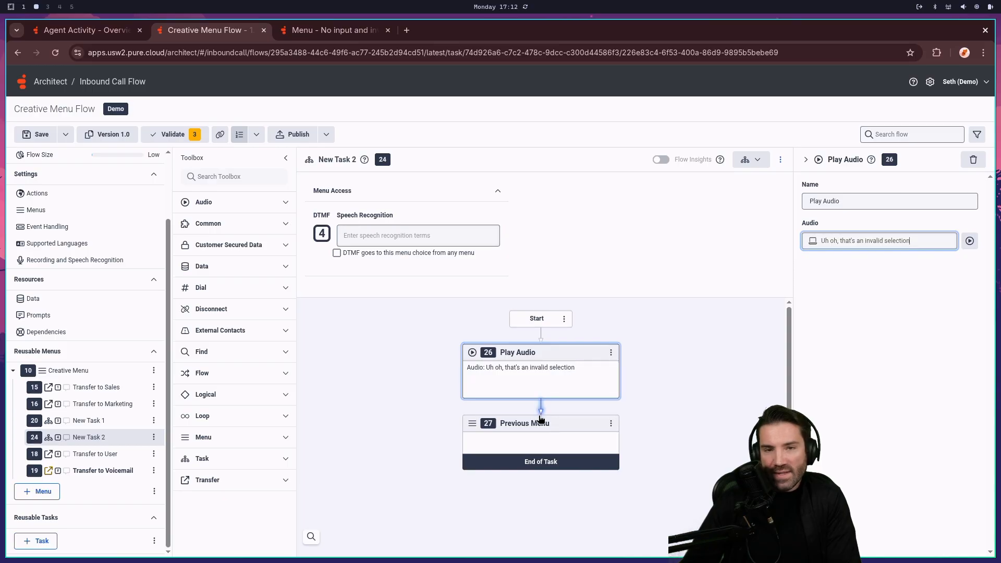
pyautogui.click(88, 422)
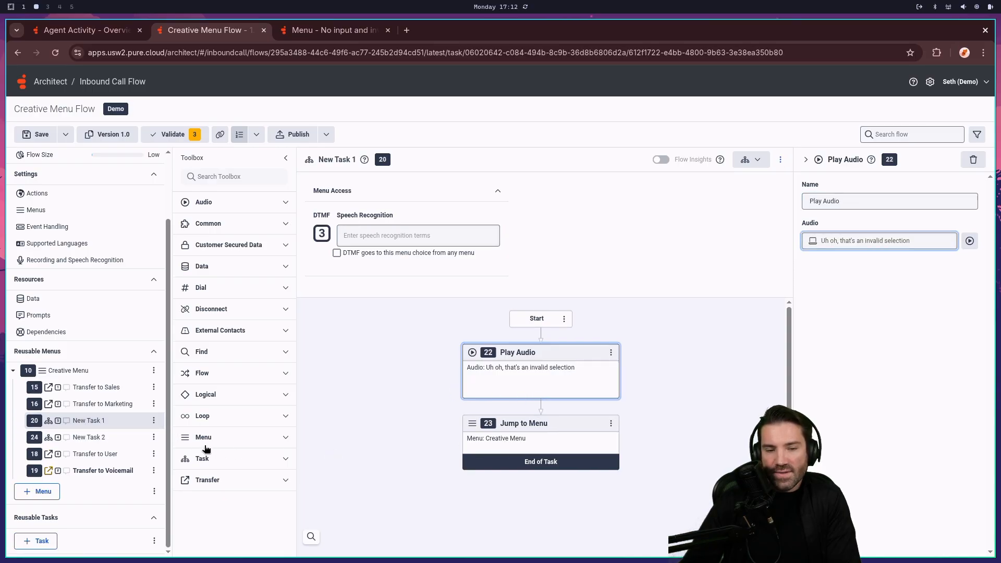
pyautogui.click(89, 438)
pyautogui.click(141, 420)
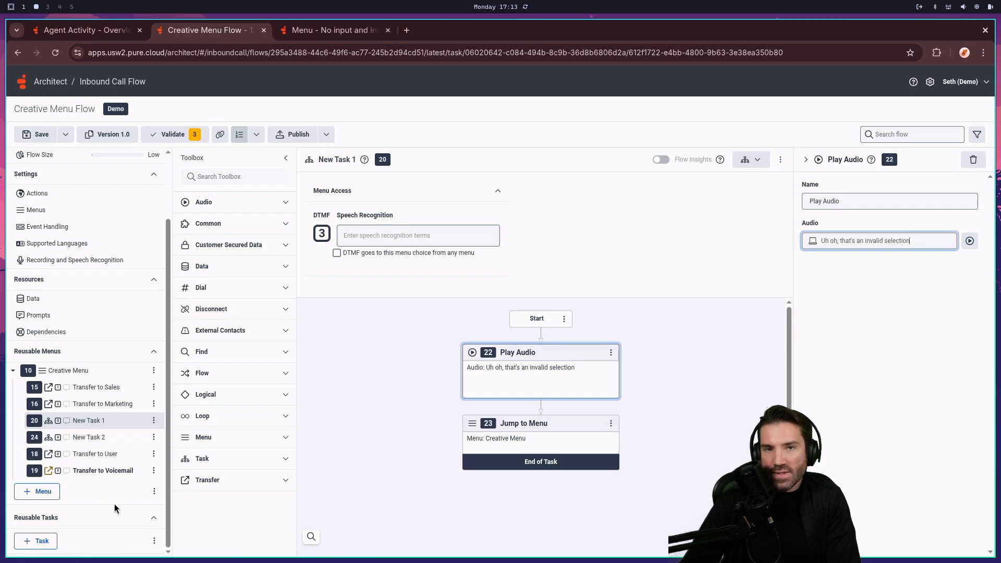
# Create a new reusable task and name it "Invalid Input Actions".
pyautogui.click(41, 541)
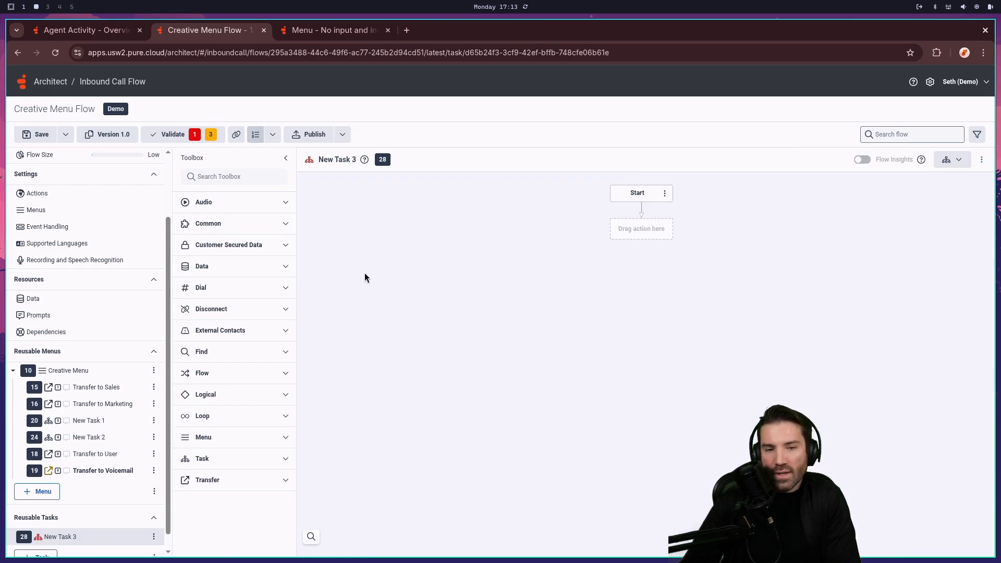
pyautogui.click(338, 158)
pyautogui.write('Invalid Inp')
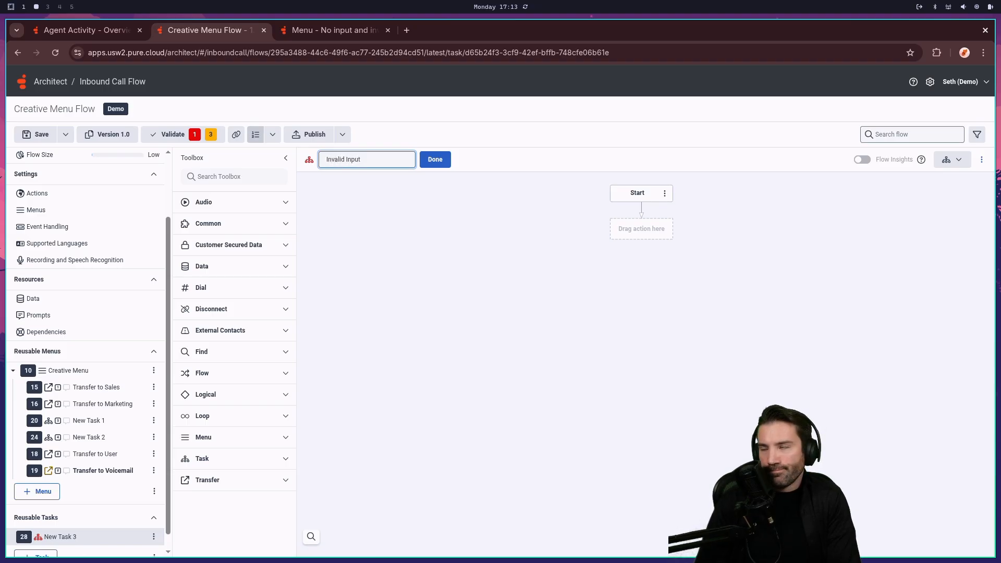
pyautogui.write('ut AC')
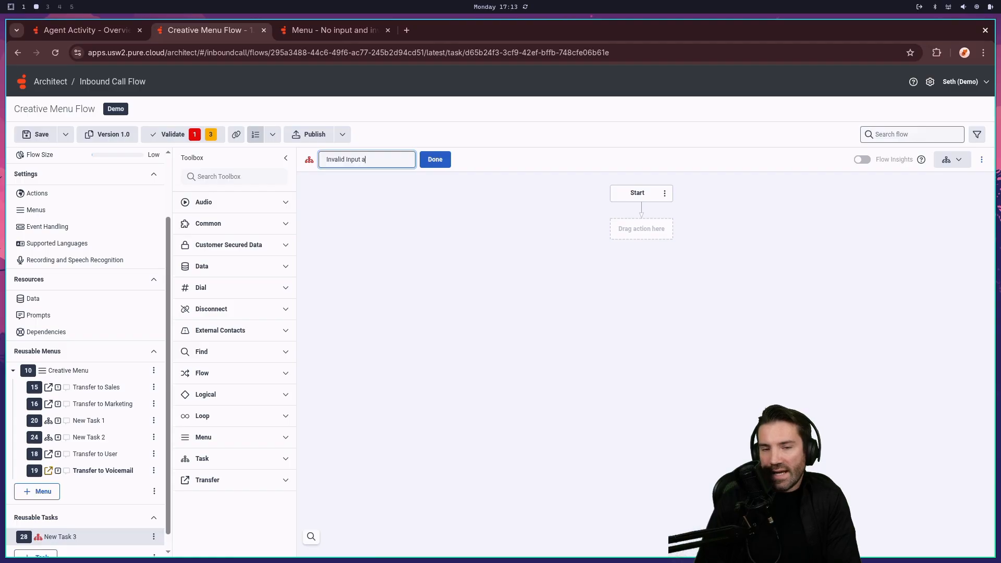
pyautogui.write('tio')
pyautogui.press('BackSpace')
pyautogui.press('BackSpace')
pyautogui.press('BackSpace')
pyautogui.press('BackSpace')
pyautogui.write('ctions')
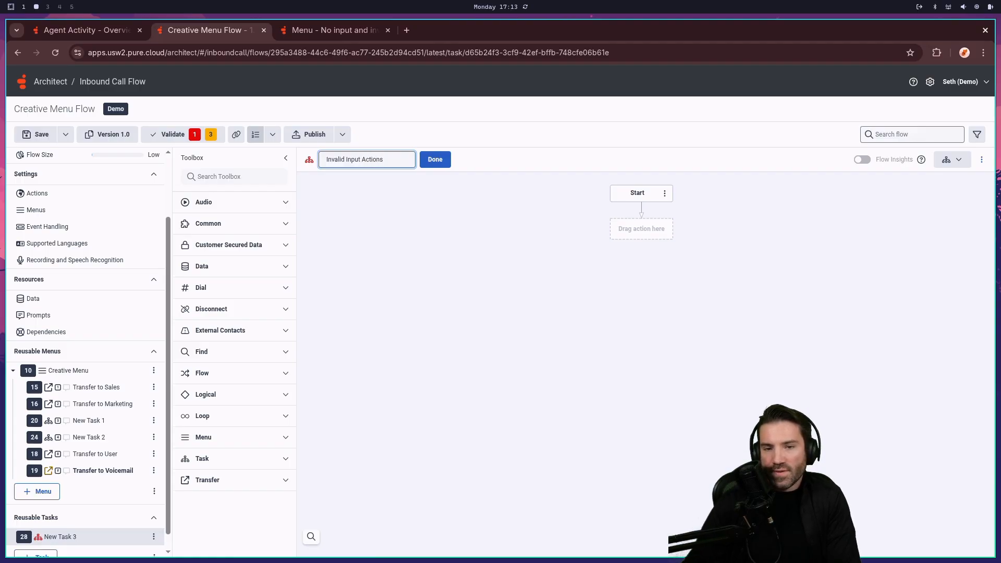
pyautogui.click(432, 160)
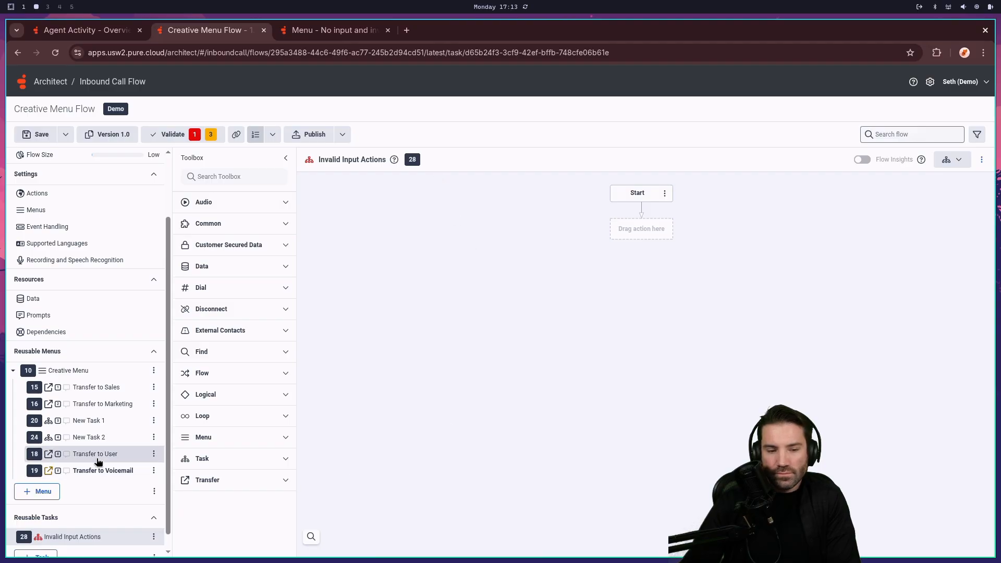
# Add a Play Audio action to Invalid Input Actions with the audio text "Uh oh, that's an invalid selection".
pyautogui.click(637, 233)
pyautogui.moveTo(619, 247)
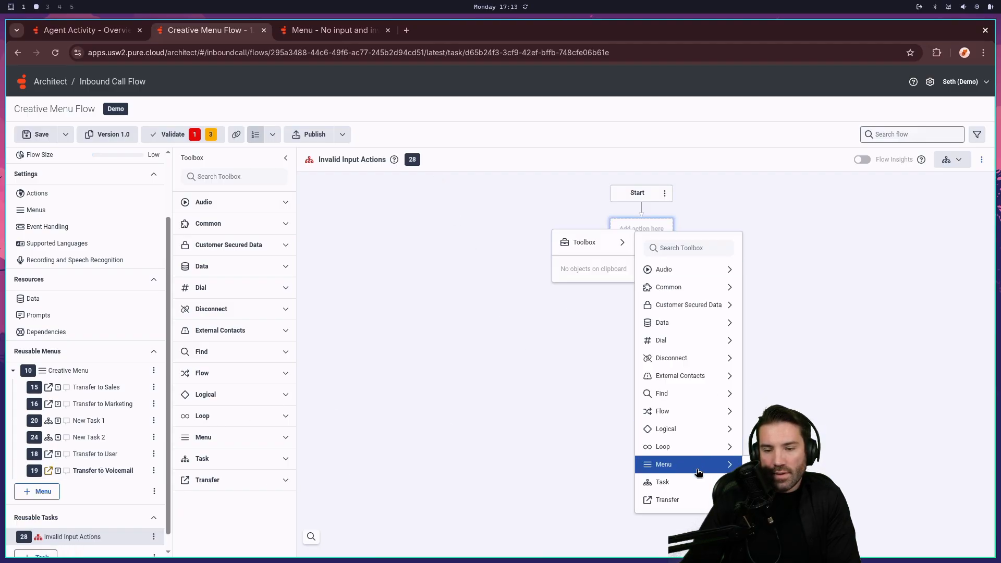
pyautogui.moveTo(679, 305)
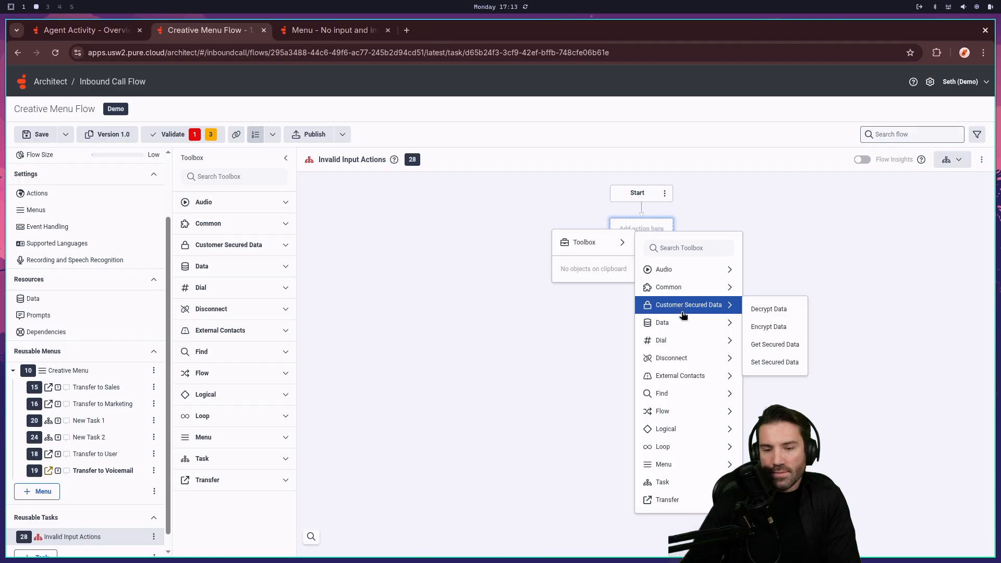
pyautogui.moveTo(693, 269)
pyautogui.click(771, 269)
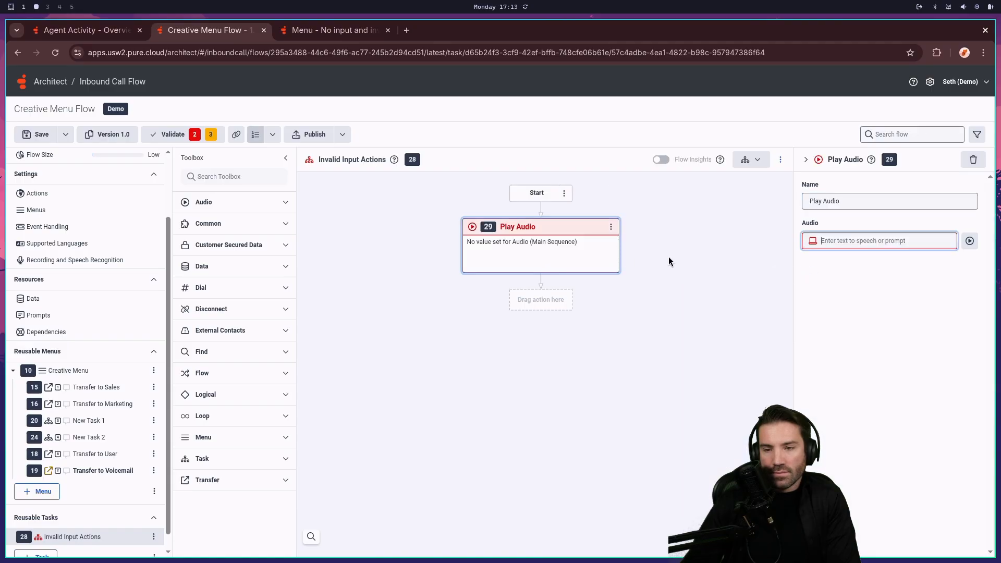
pyautogui.rightClick(830, 240)
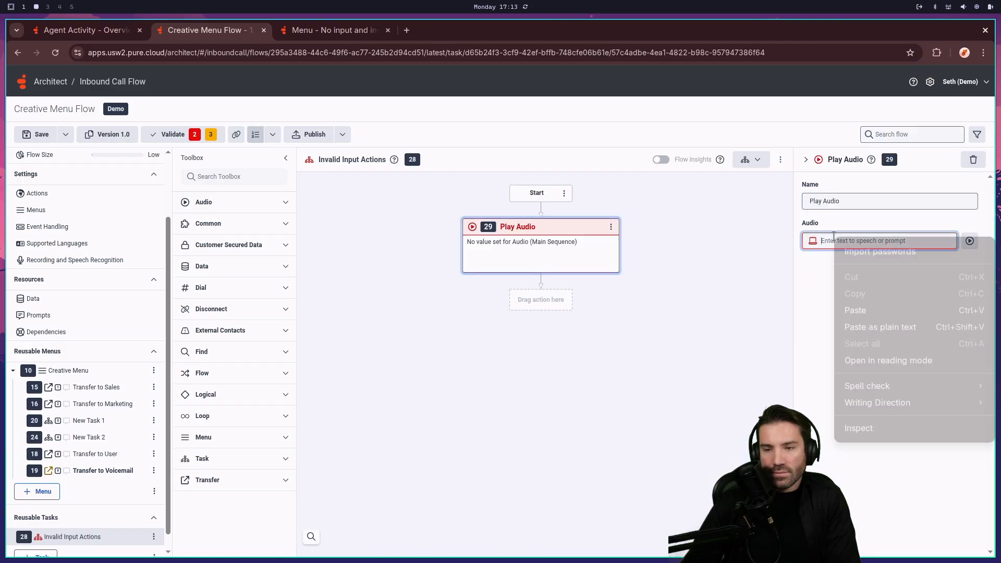
pyautogui.click(879, 307)
# Add a Previous Menu action after Play Audio in the Invalid Input Actions task.
pyautogui.rightClick(537, 301)
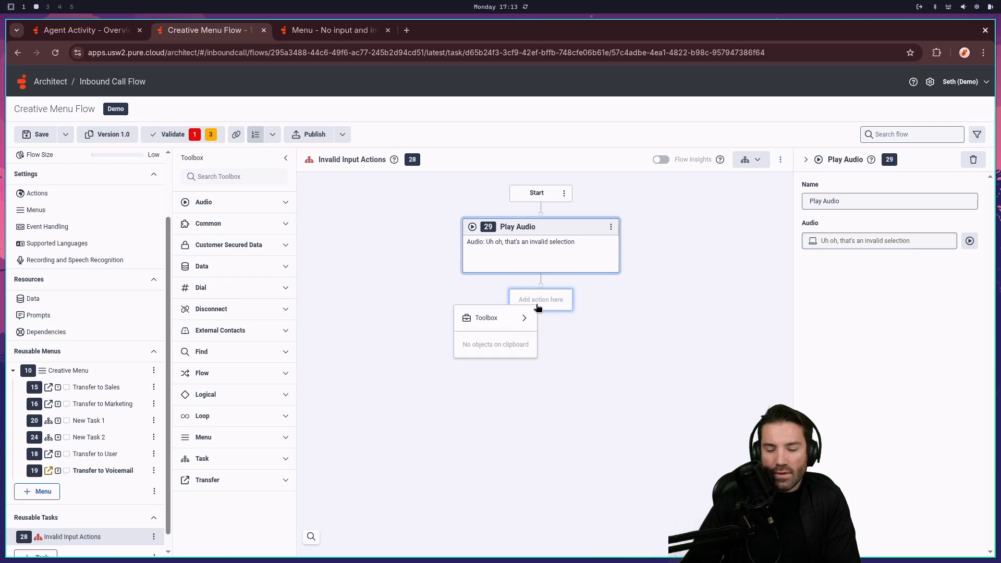
pyautogui.moveTo(521, 318)
pyautogui.moveTo(562, 531)
pyautogui.moveTo(589, 522)
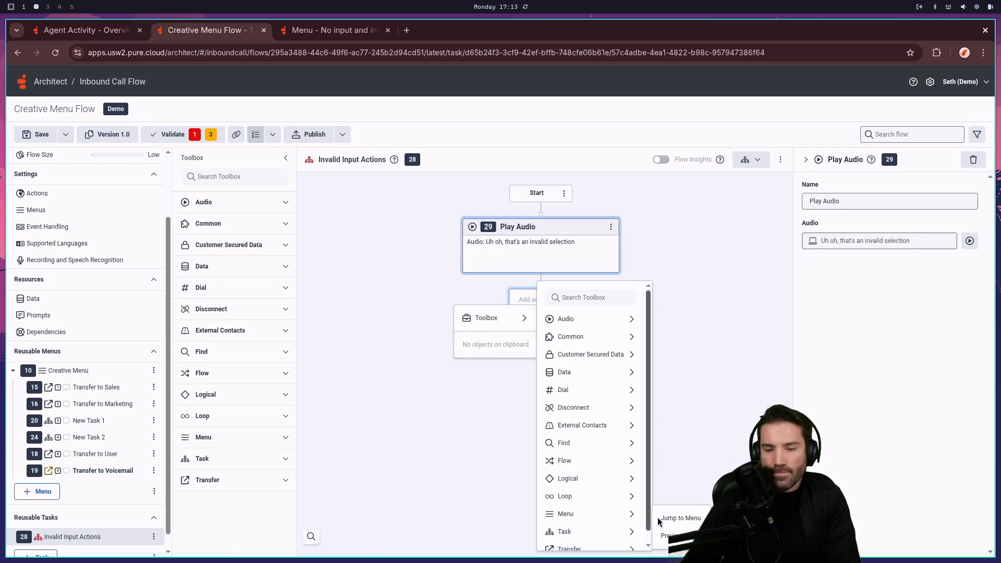
pyautogui.click(675, 536)
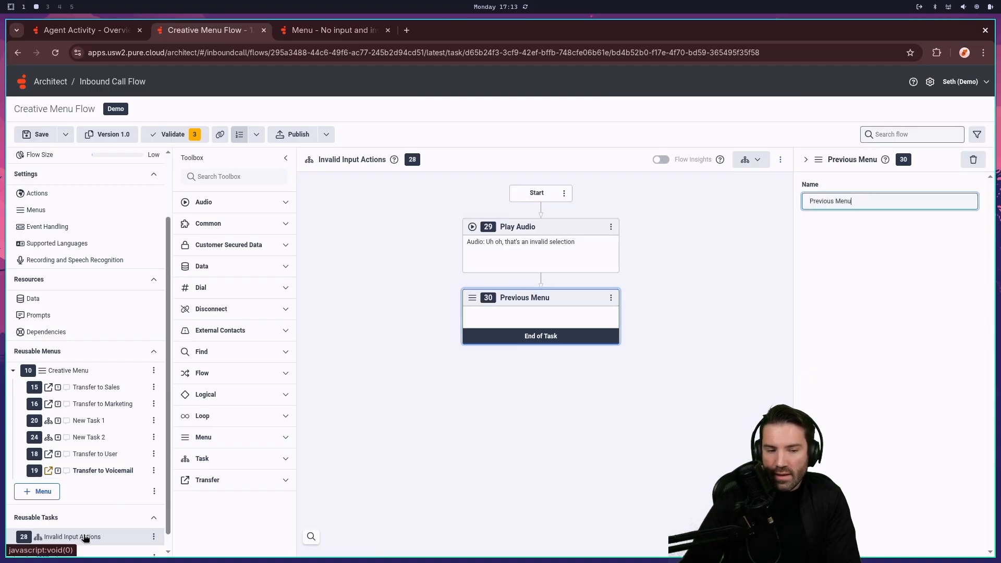
# Delete New Task 1 and New Task 2 from Creative Menu together with the actions they contain.
pyautogui.click(99, 441)
pyautogui.click(97, 425)
pyautogui.click(97, 438)
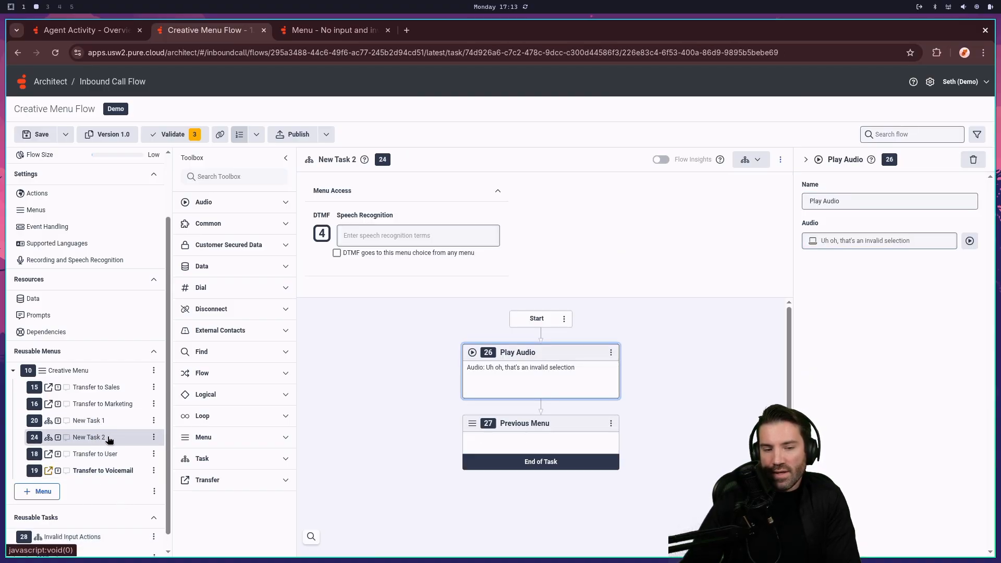
pyautogui.click(154, 420)
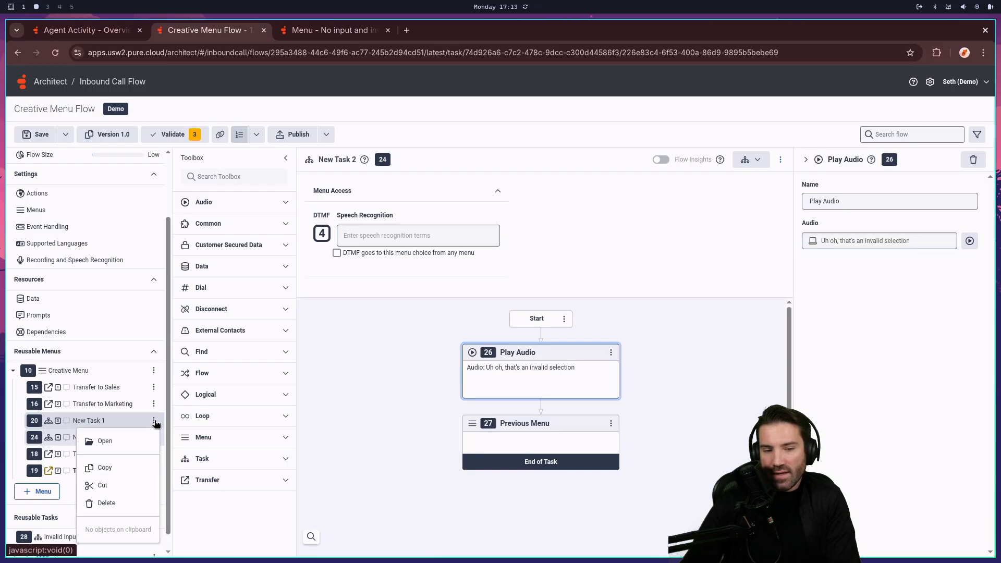
pyautogui.click(123, 504)
pyautogui.click(661, 339)
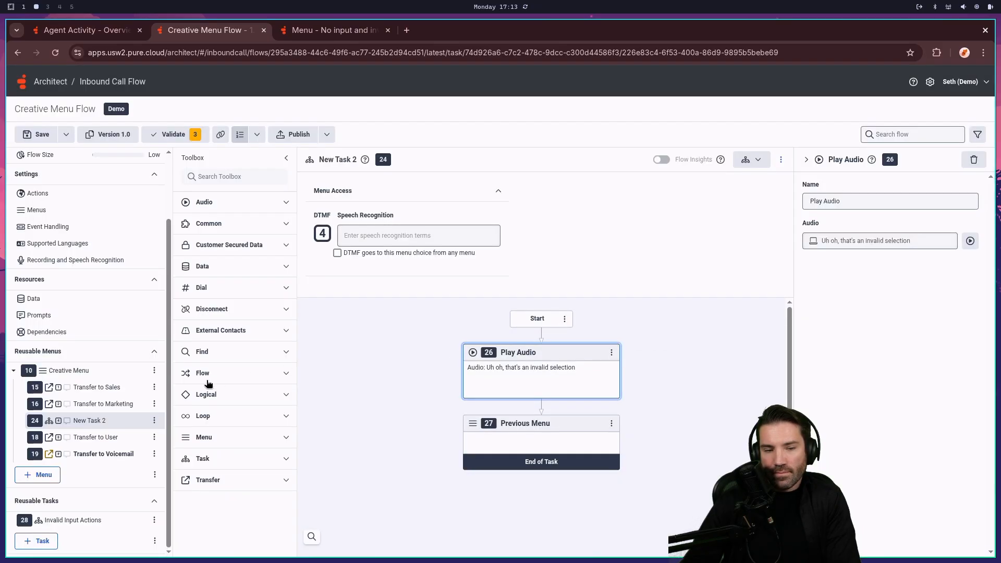
pyautogui.click(153, 420)
pyautogui.click(142, 503)
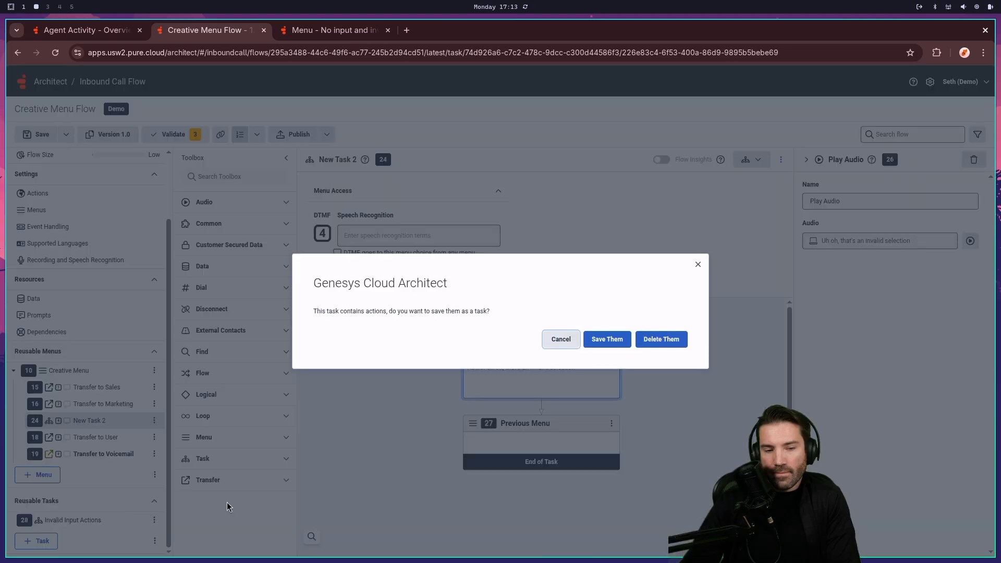
pyautogui.click(661, 339)
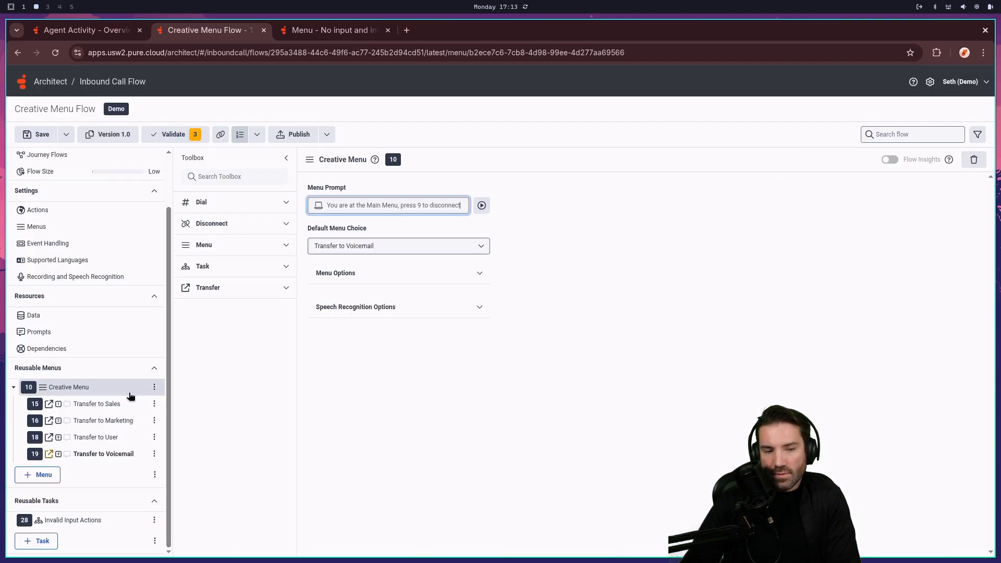
# Add a Jump to Reusable Task choice to Creative Menu, targeting Invalid Input Actions on DTMF 3.
pyautogui.click(154, 387)
pyautogui.moveTo(104, 407)
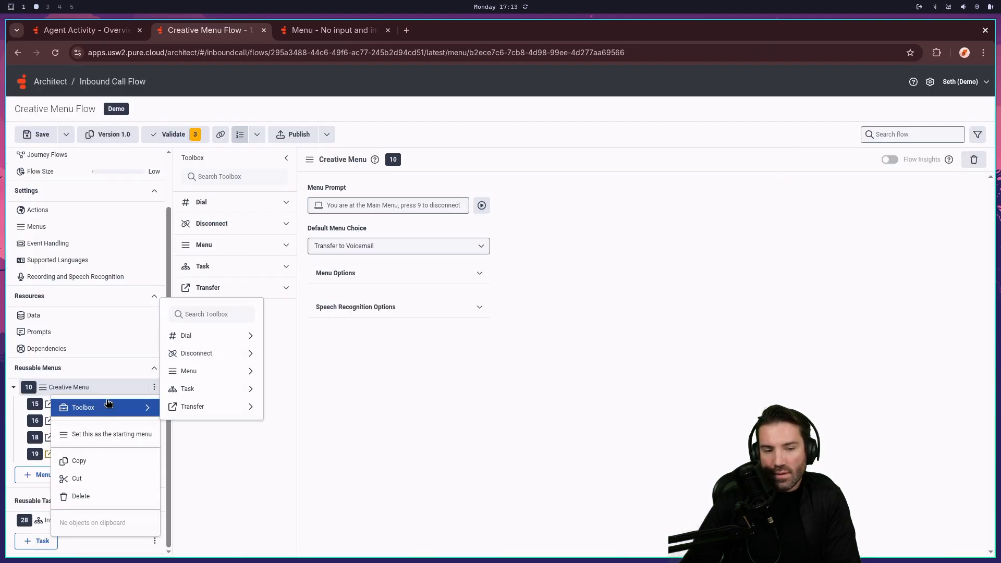
pyautogui.moveTo(218, 398)
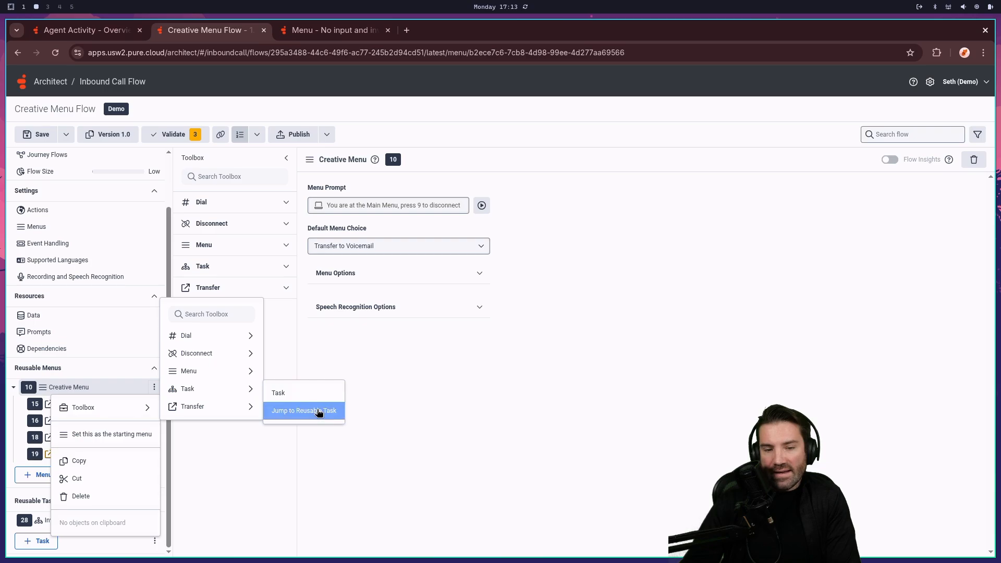
pyautogui.click(304, 427)
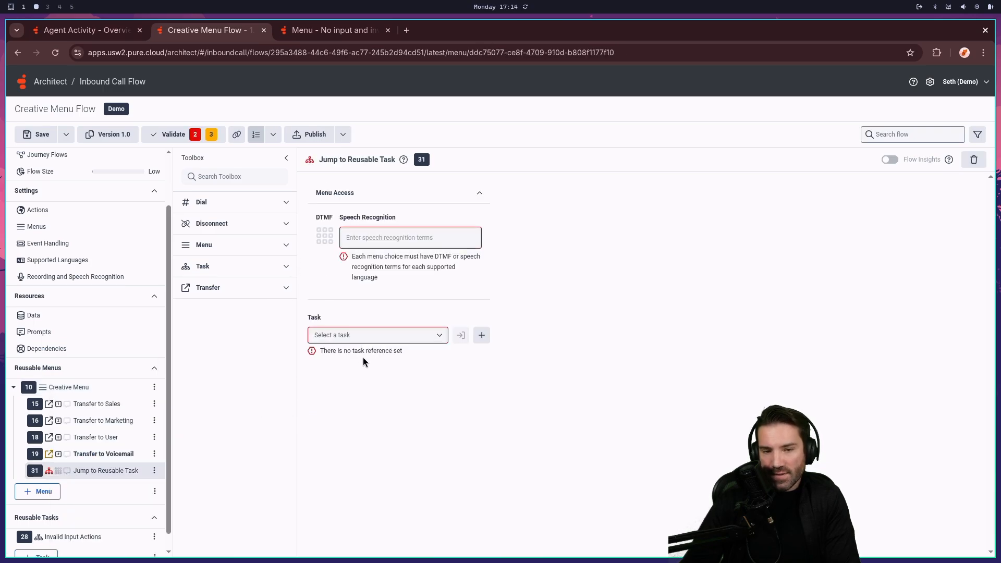
pyautogui.click(376, 337)
pyautogui.click(363, 373)
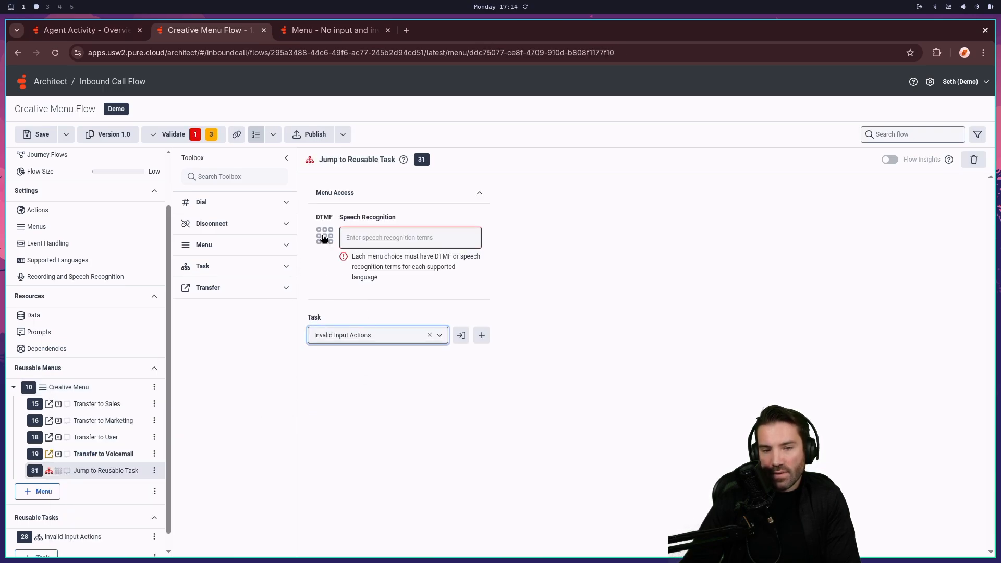
pyautogui.click(324, 236)
pyautogui.click(382, 262)
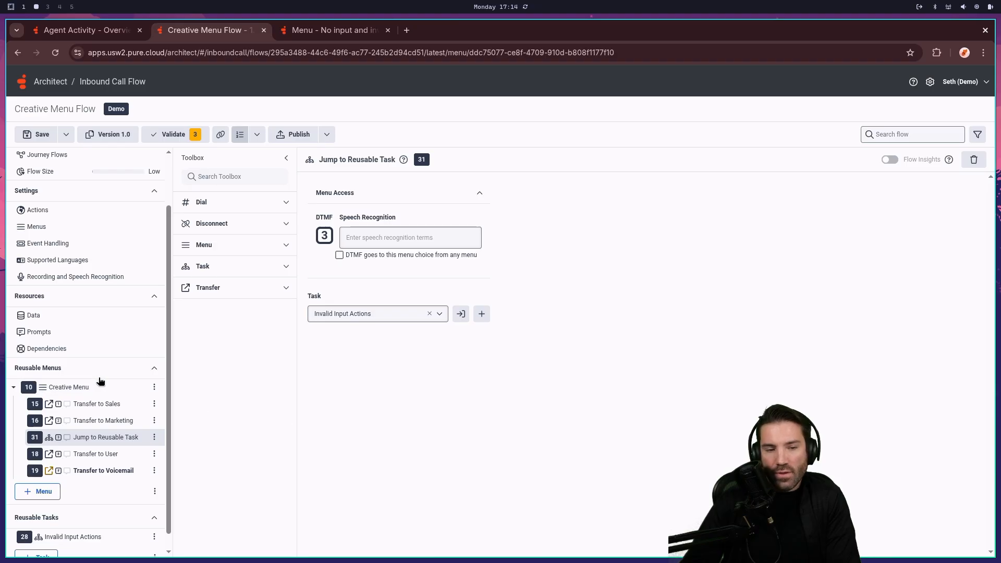
# Add a second Jump to Reusable Task choice to Creative Menu, targeting Invalid Input Actions on DTMF 4.
pyautogui.click(154, 387)
pyautogui.moveTo(117, 408)
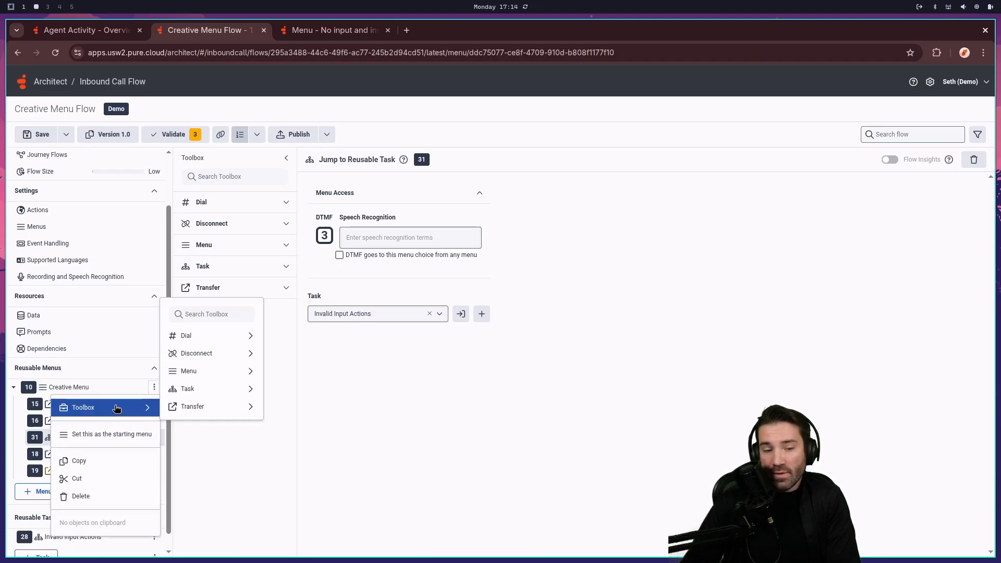
pyautogui.moveTo(183, 413)
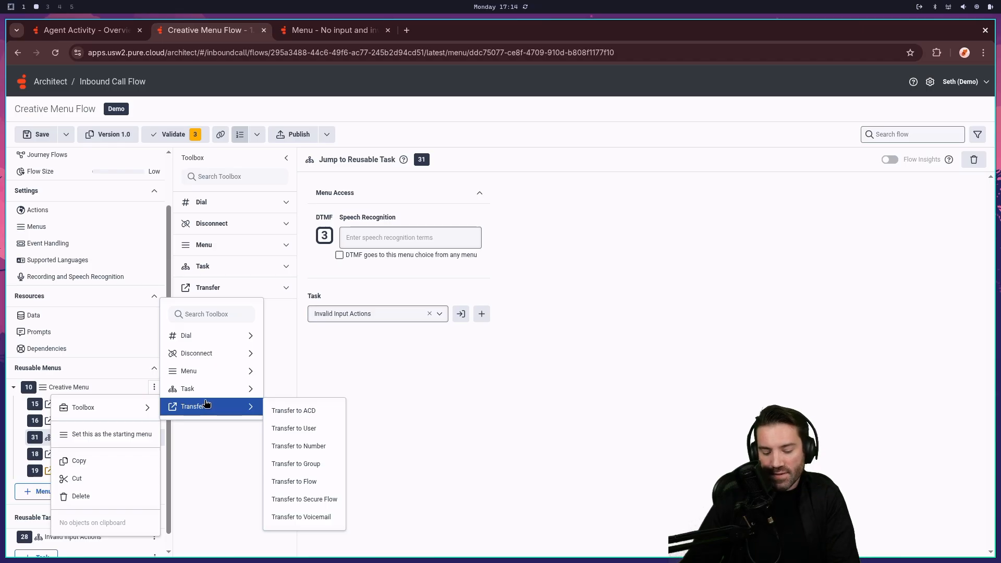
pyautogui.moveTo(187, 388)
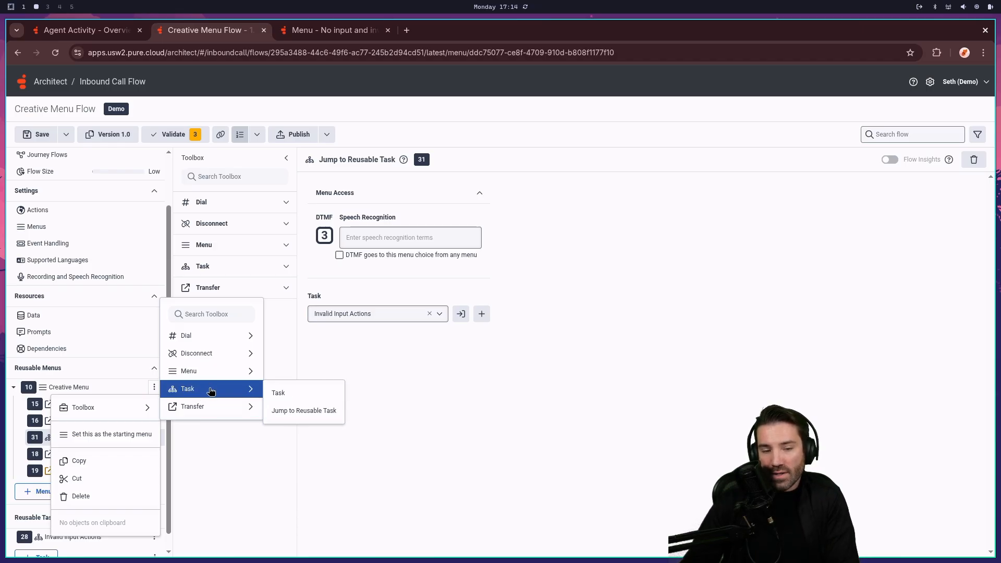
pyautogui.click(308, 411)
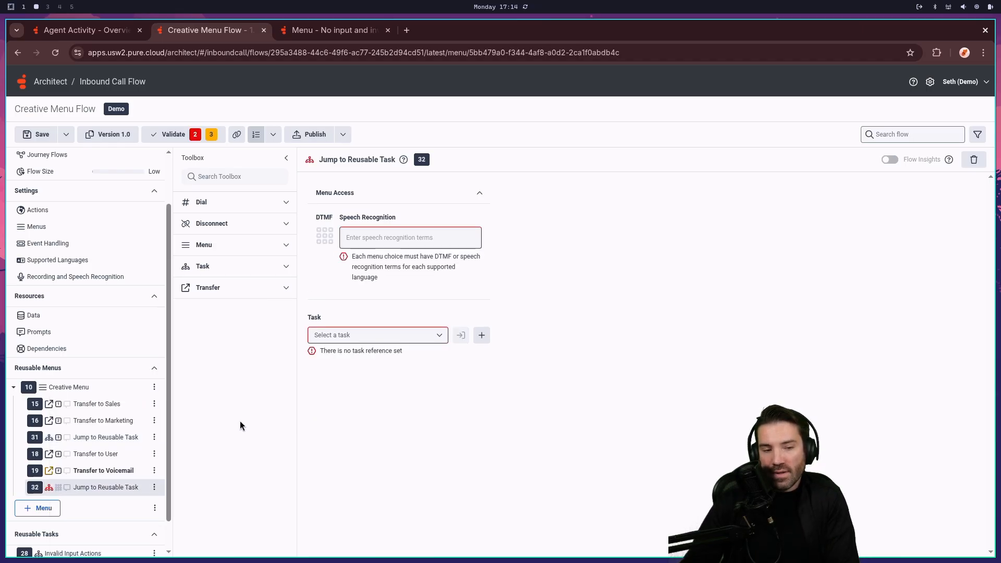
pyautogui.click(399, 338)
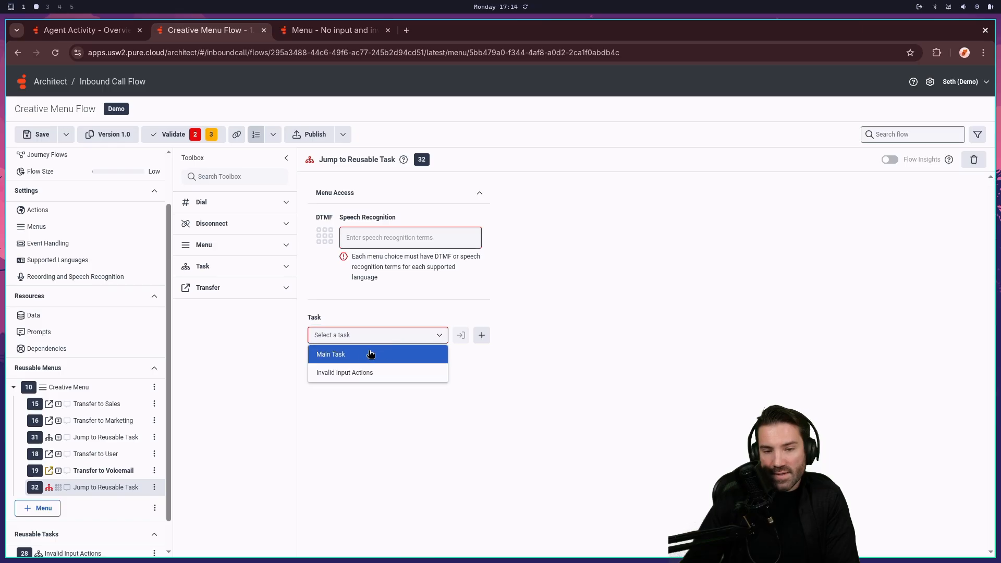
pyautogui.click(355, 374)
pyautogui.click(325, 237)
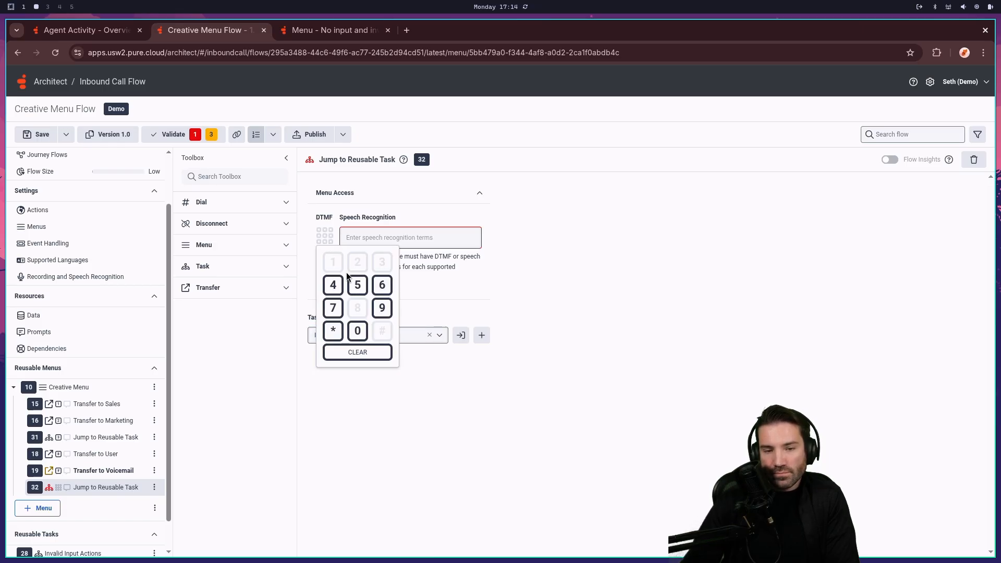
pyautogui.click(333, 285)
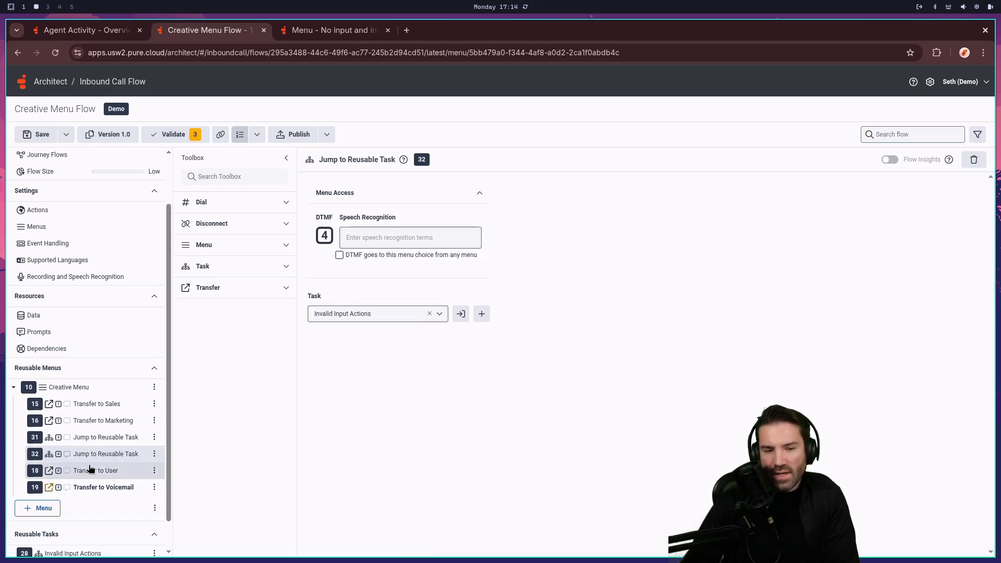
pyautogui.click(107, 439)
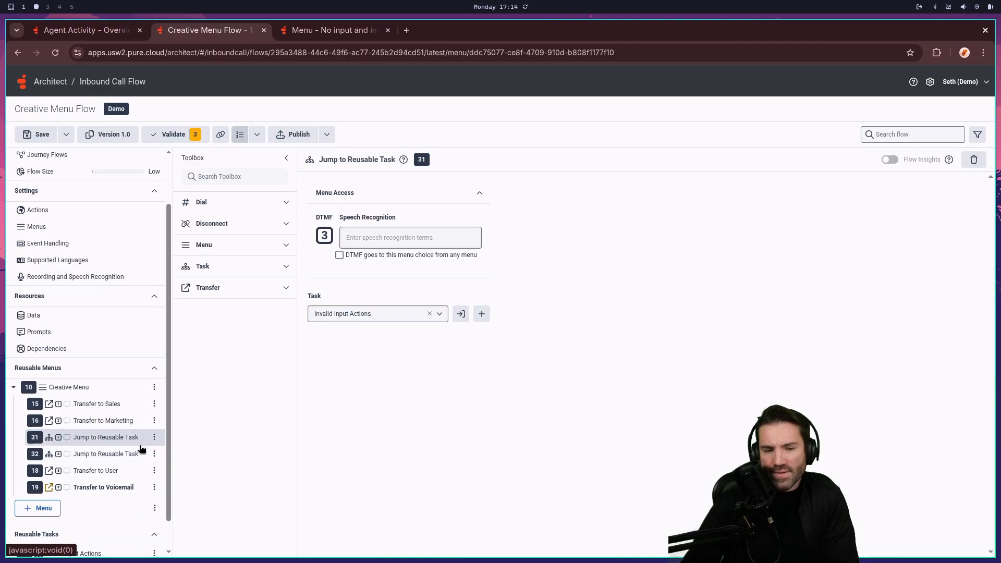
# Rename the Jump to Reusable Task choice on DTMF 3 in Creative Menu to Invalid Input.
pyautogui.click(154, 438)
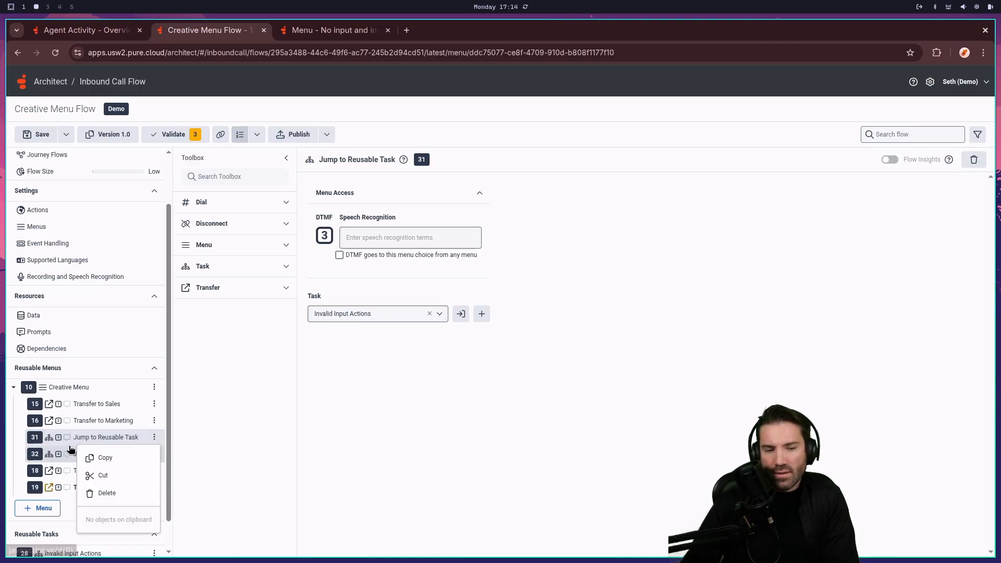
pyautogui.click(351, 164)
pyautogui.click(351, 165)
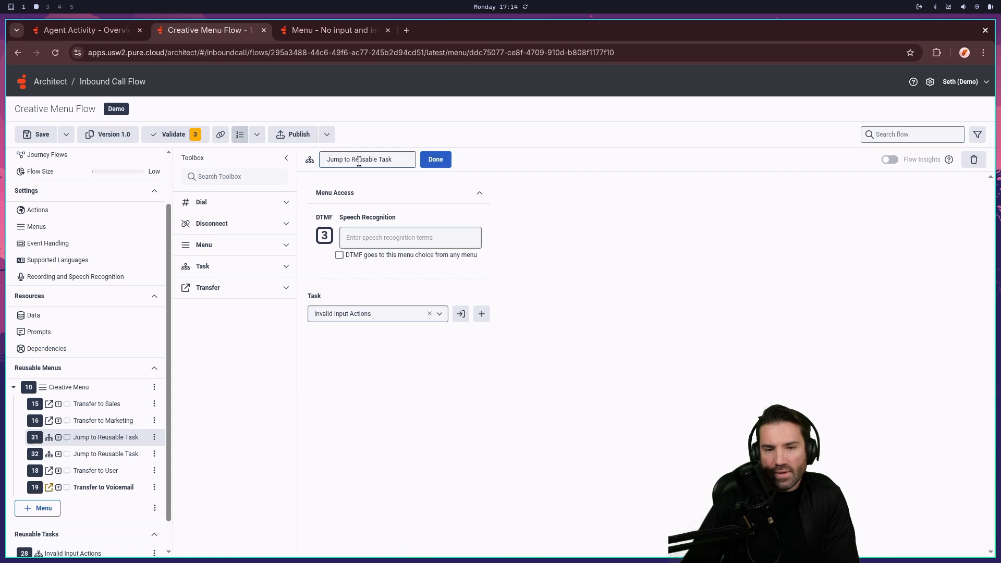
pyautogui.click(350, 161)
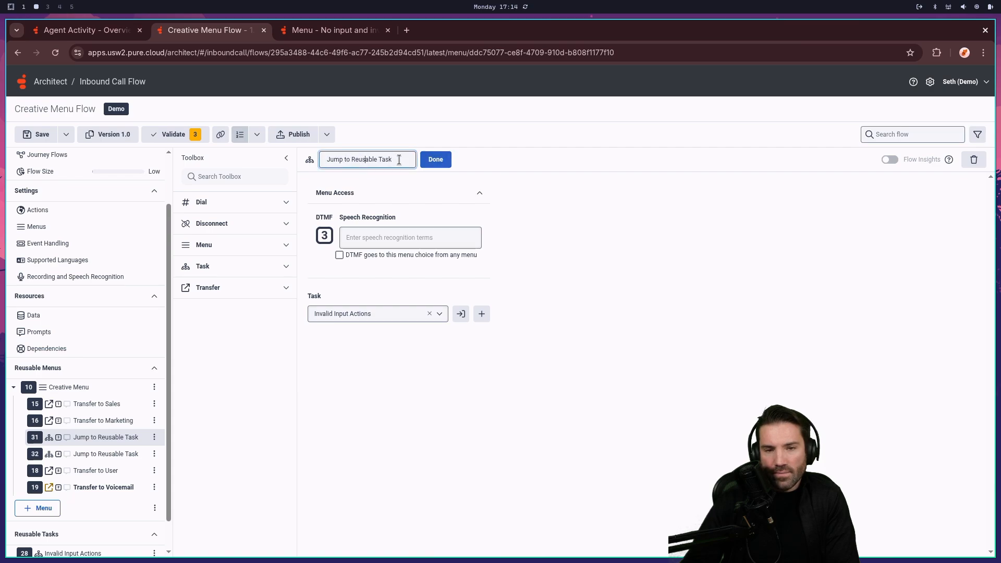
pyautogui.moveTo(398, 159); pyautogui.dragTo(320, 152)
pyautogui.write('Invalid Input')
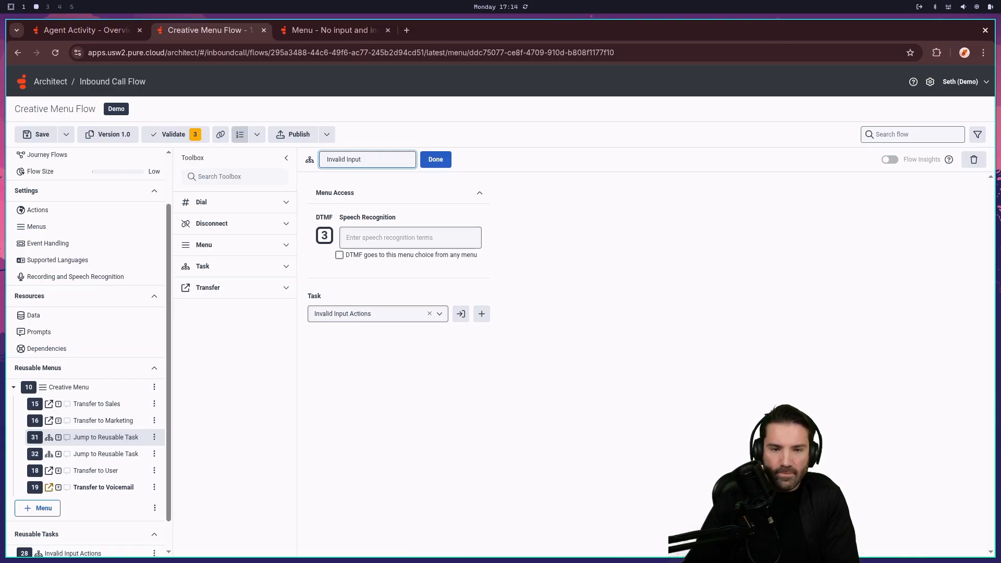
pyautogui.click(438, 161)
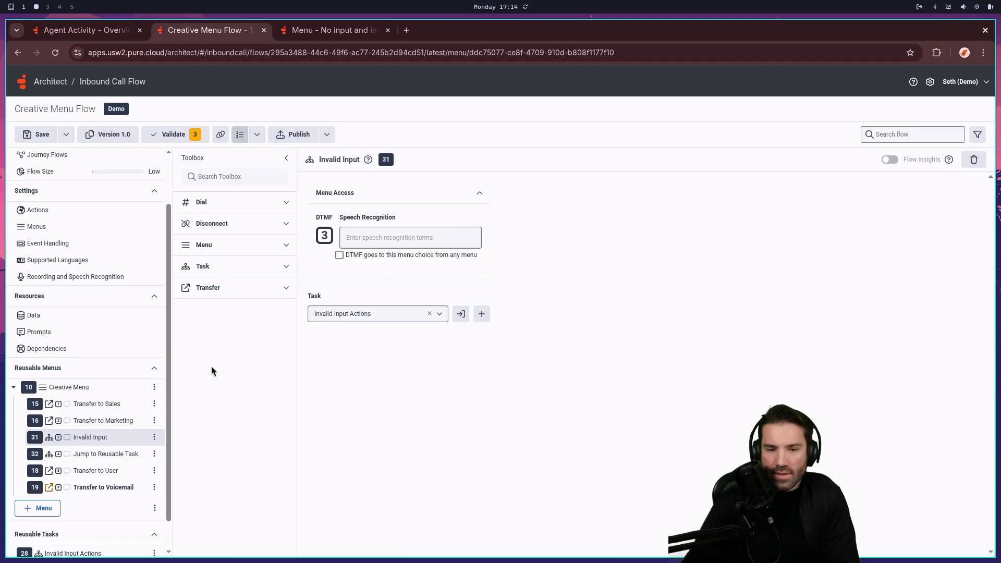
# Rename the remaining Jump to Reusable Task choice, on DTMF 4, to Invalid Input.
pyautogui.click(101, 454)
pyautogui.click(382, 159)
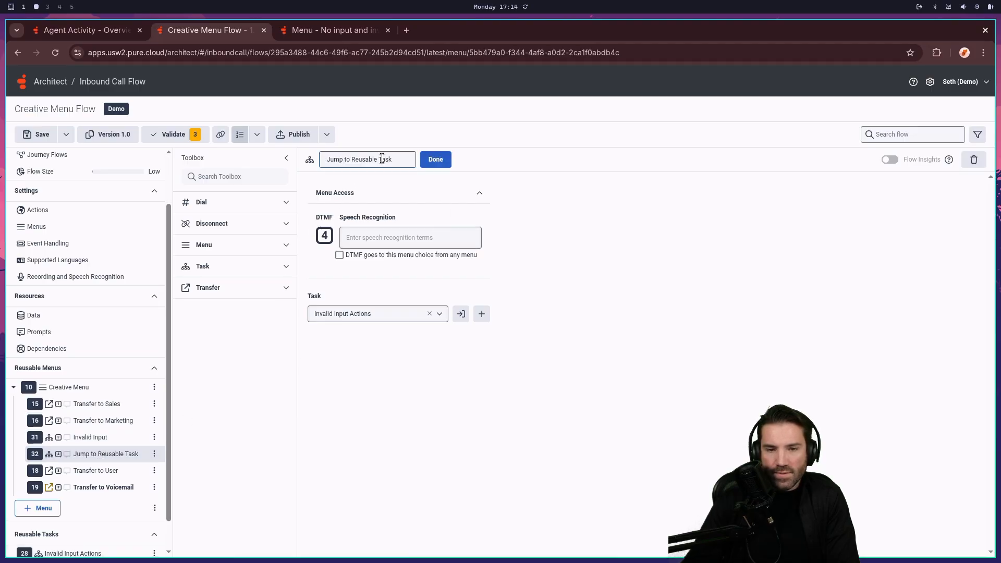
pyautogui.moveTo(406, 159); pyautogui.dragTo(322, 159)
pyautogui.press('BackSpace')
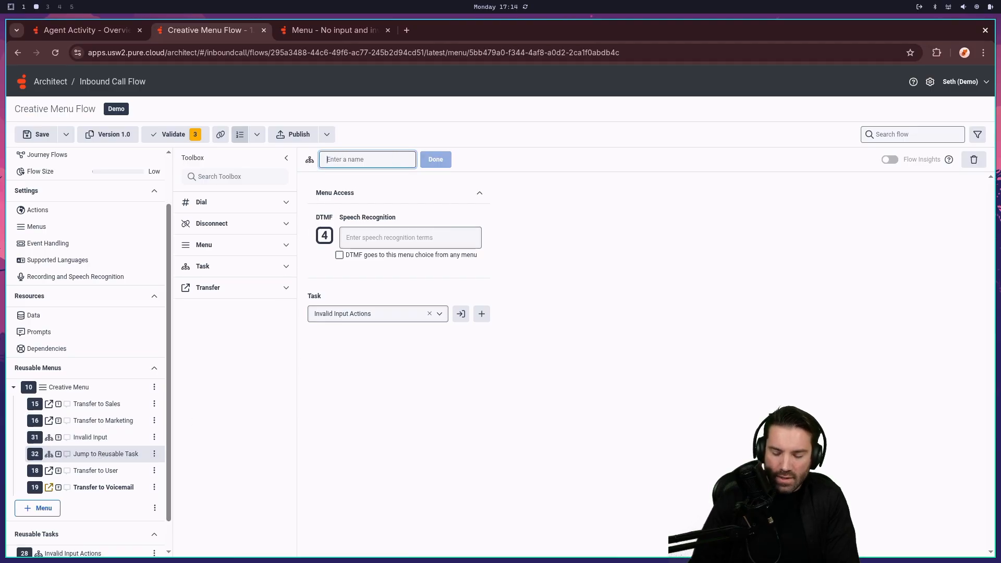
pyautogui.write('Invalid Input')
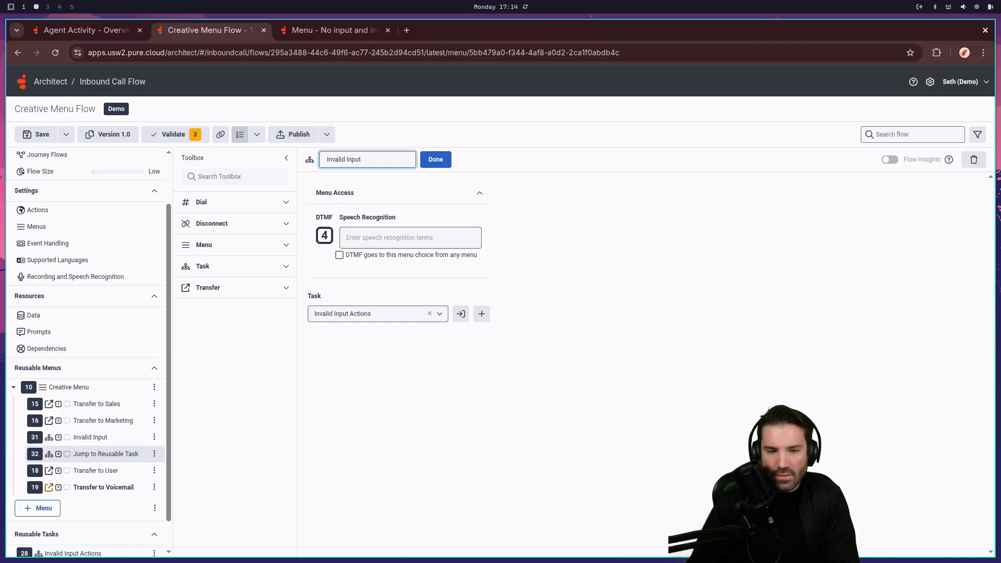
pyautogui.click(436, 159)
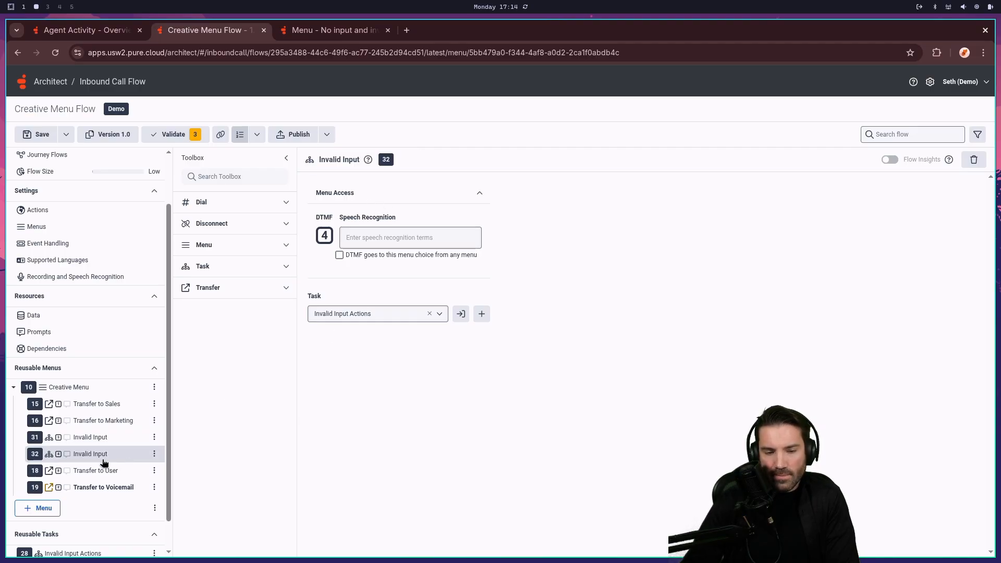
# Copy the Invalid Input choice on DTMF 4, paste it twice into Creative Menu, and check the DTMF keys of the Invalid Input choices.
pyautogui.click(154, 454)
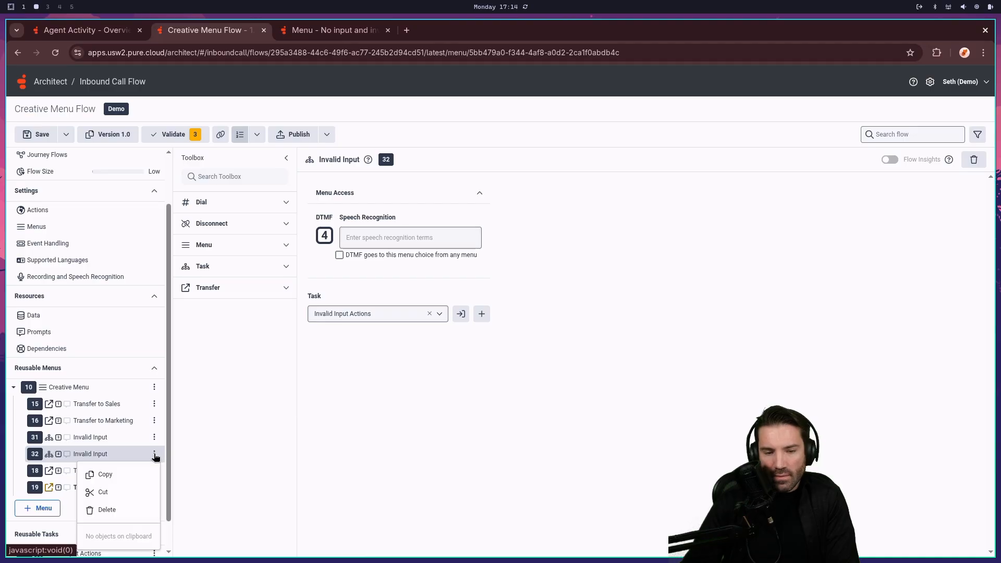
pyautogui.click(119, 480)
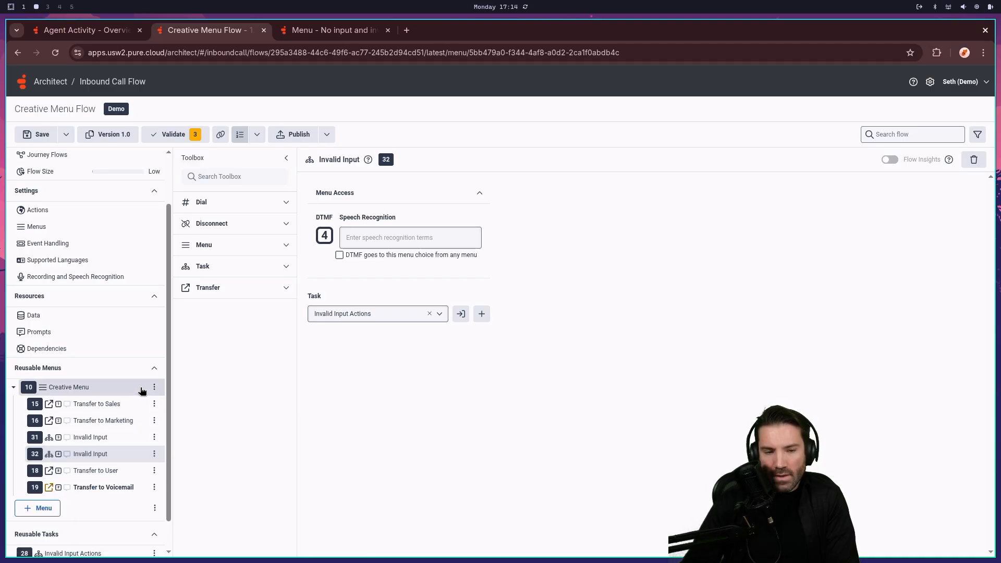
pyautogui.click(154, 388)
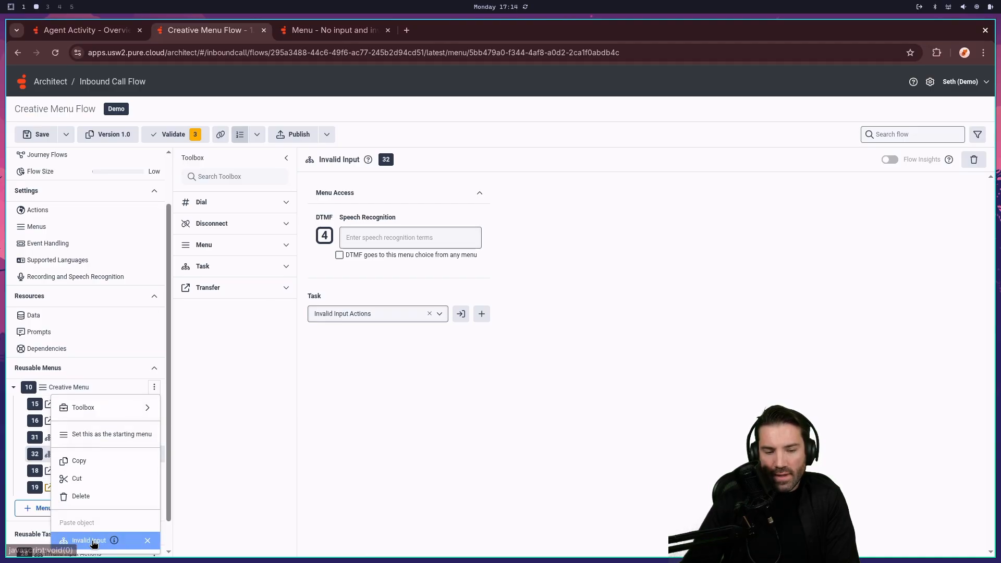
pyautogui.click(119, 538)
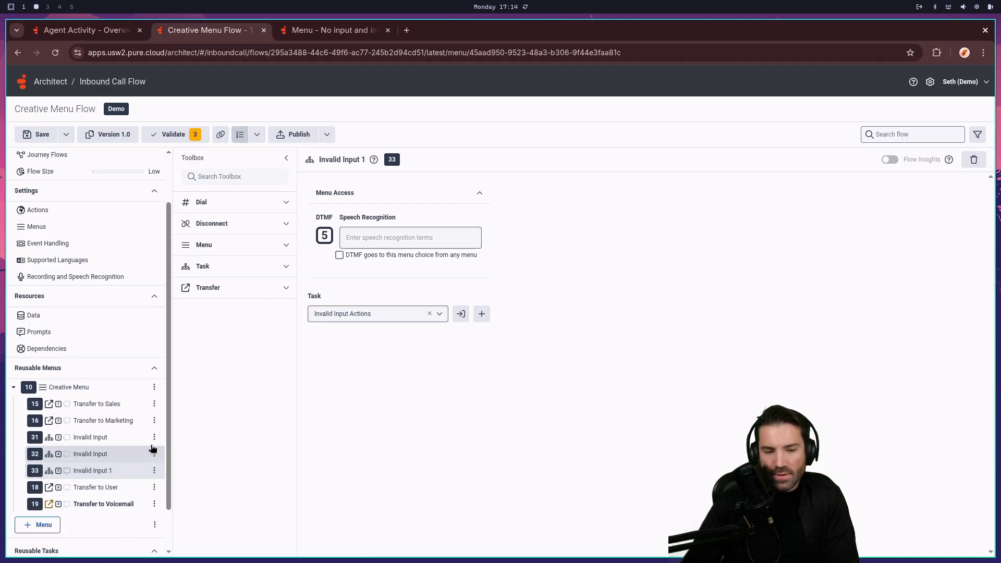
pyautogui.click(154, 387)
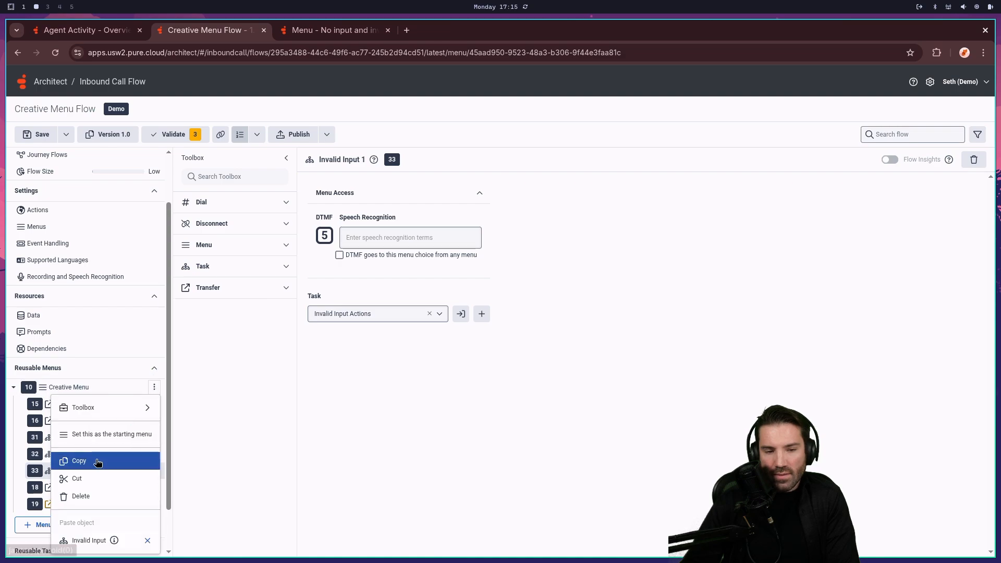
pyautogui.click(89, 541)
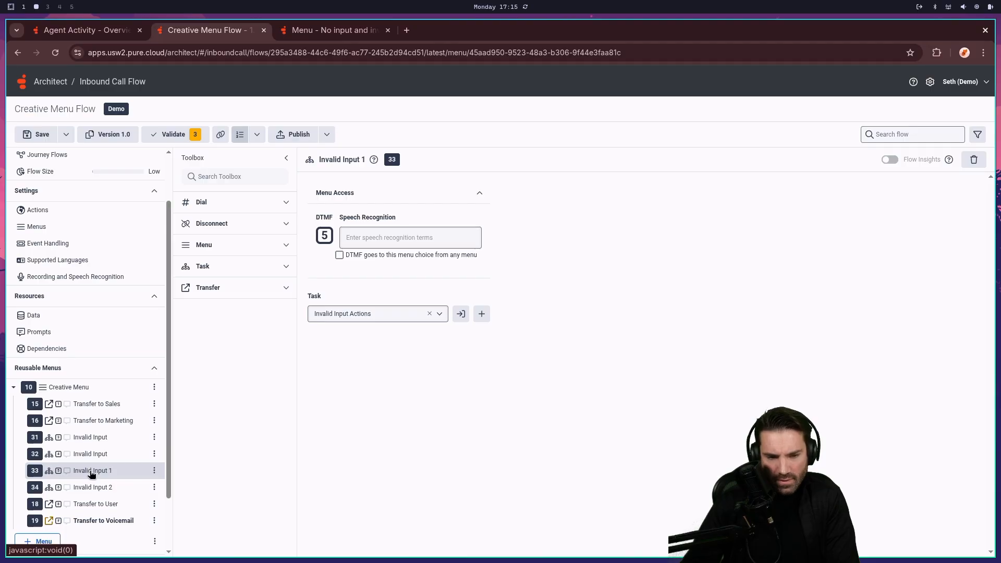
pyautogui.click(94, 487)
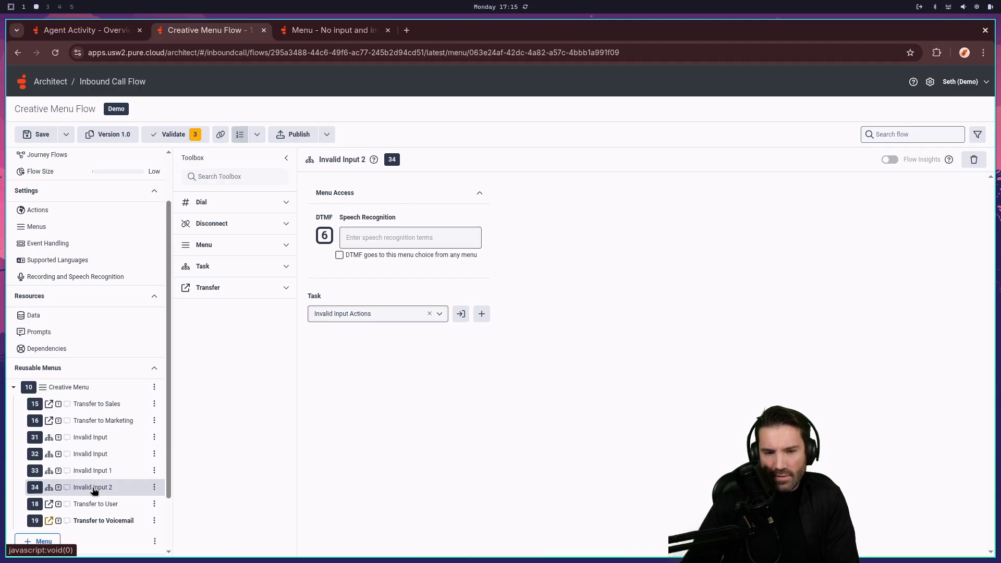
pyautogui.click(102, 442)
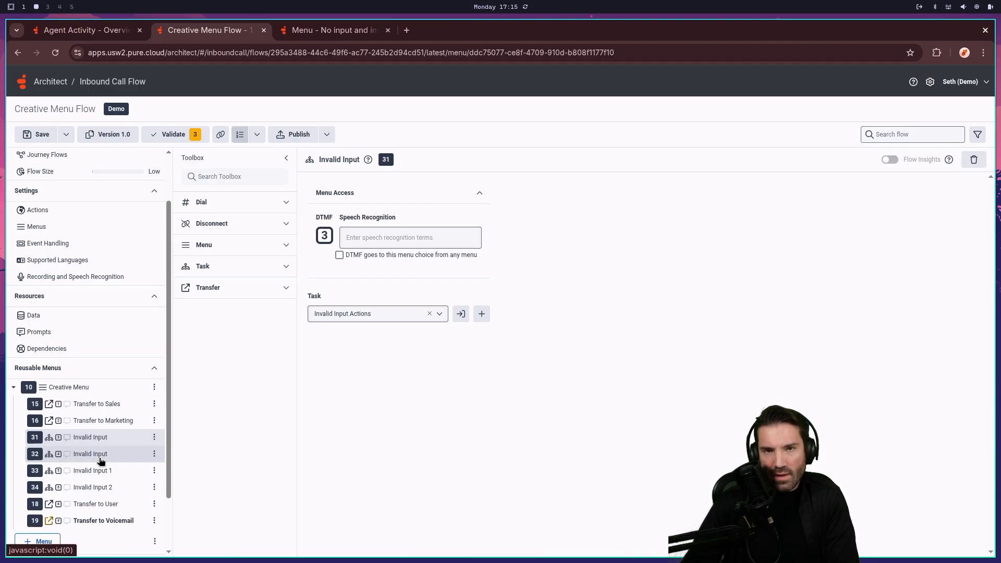
pyautogui.click(101, 460)
pyautogui.click(103, 473)
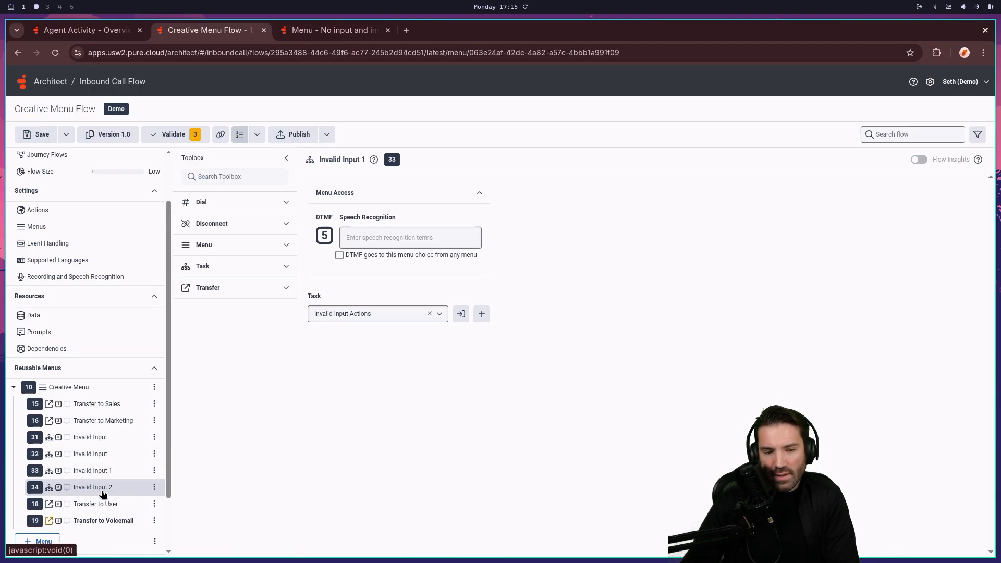
pyautogui.click(99, 439)
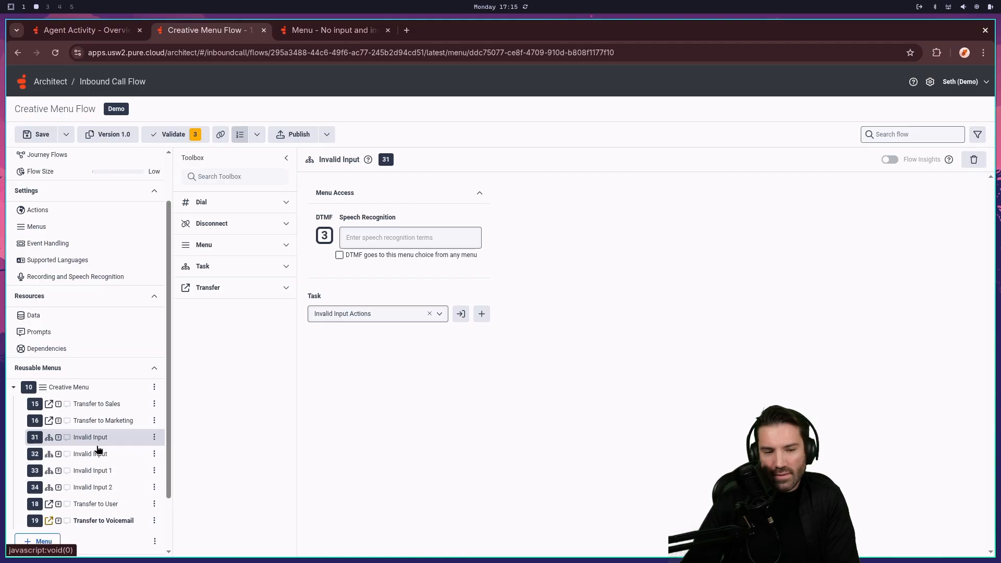
# Paste four more copies of the Invalid Input choice into Creative Menu.
pyautogui.click(155, 388)
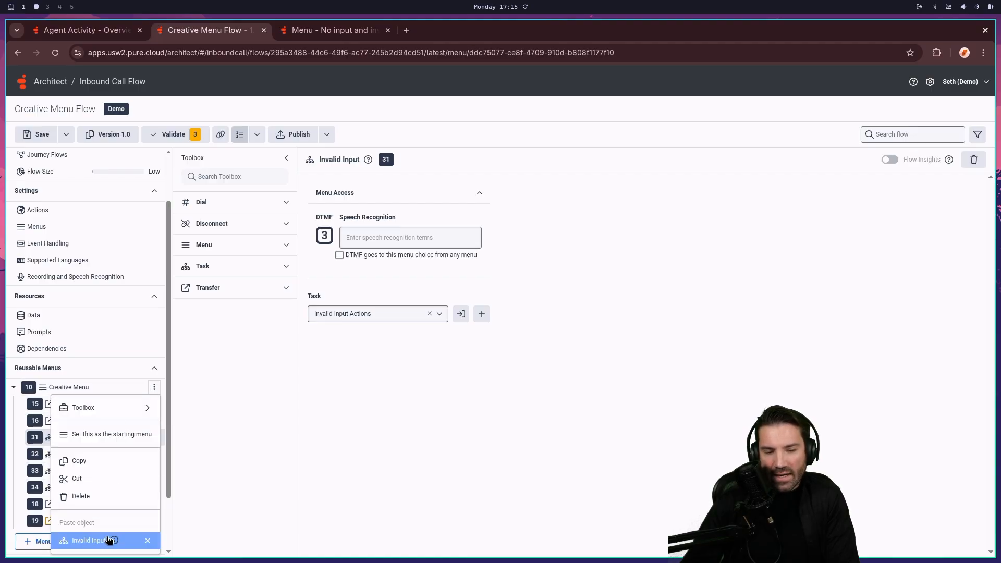
pyautogui.click(89, 540)
pyautogui.click(155, 388)
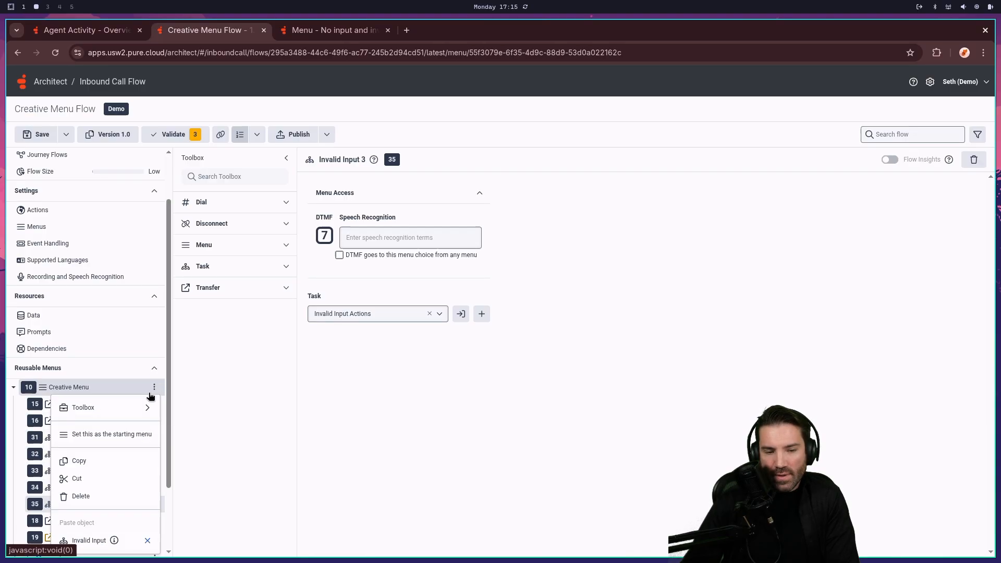
pyautogui.click(106, 537)
pyautogui.scroll(-2, 151, 421)
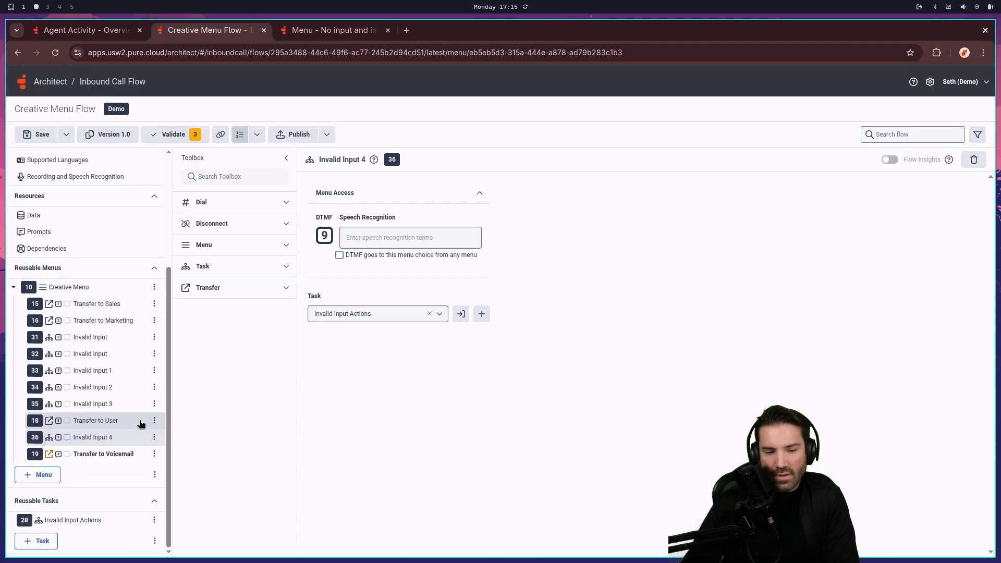
pyautogui.click(154, 287)
pyautogui.click(85, 446)
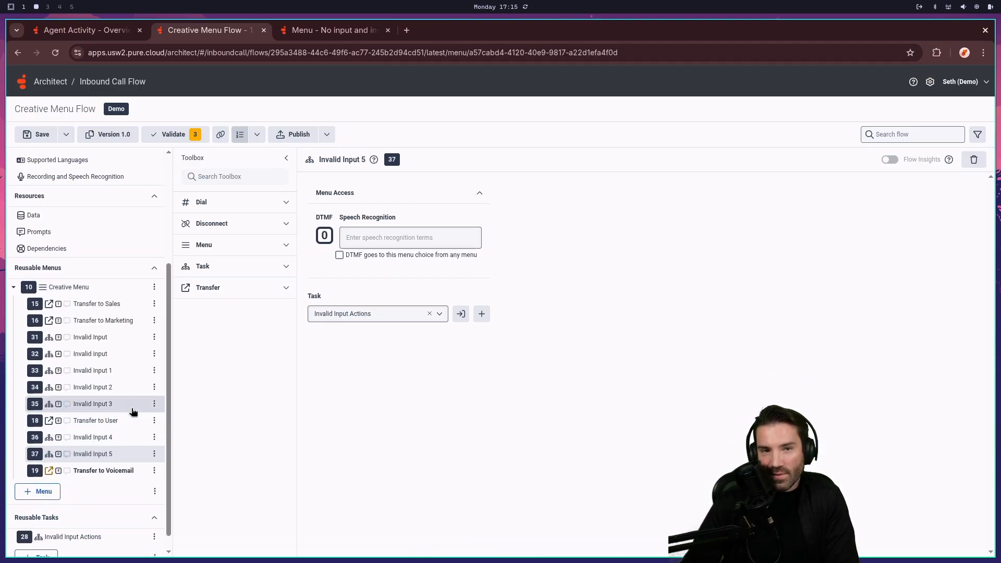
pyautogui.click(154, 287)
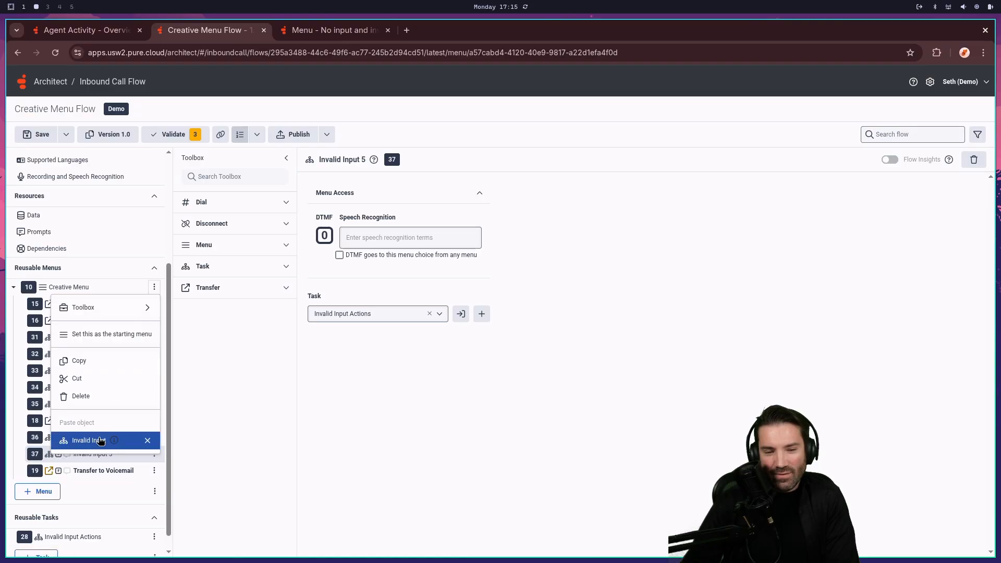
pyautogui.click(84, 441)
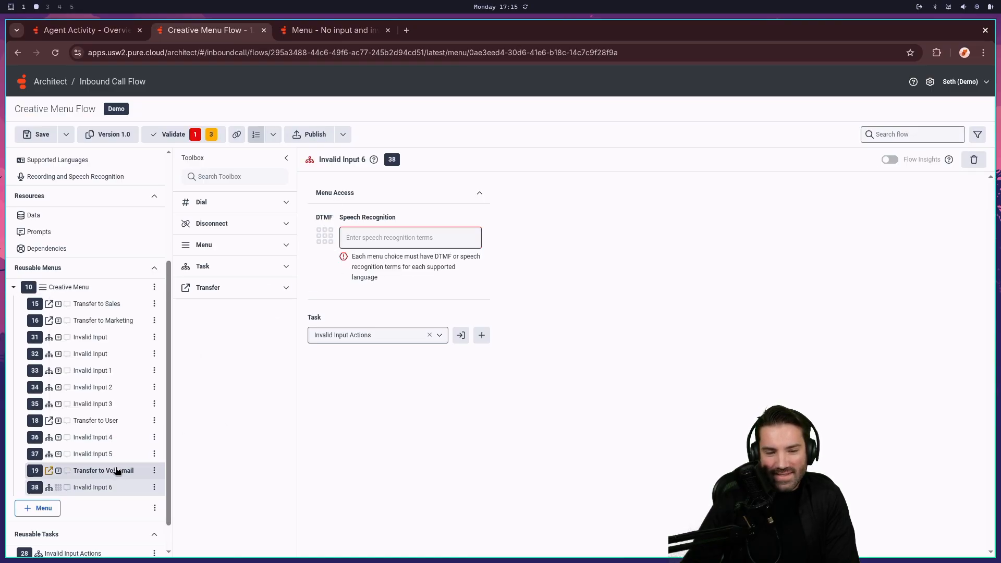
# Assign the * DTMF key to the Invalid Input 6 choice and check the DTMF keys of the neighbouring choices.
pyautogui.click(96, 454)
pyautogui.click(98, 440)
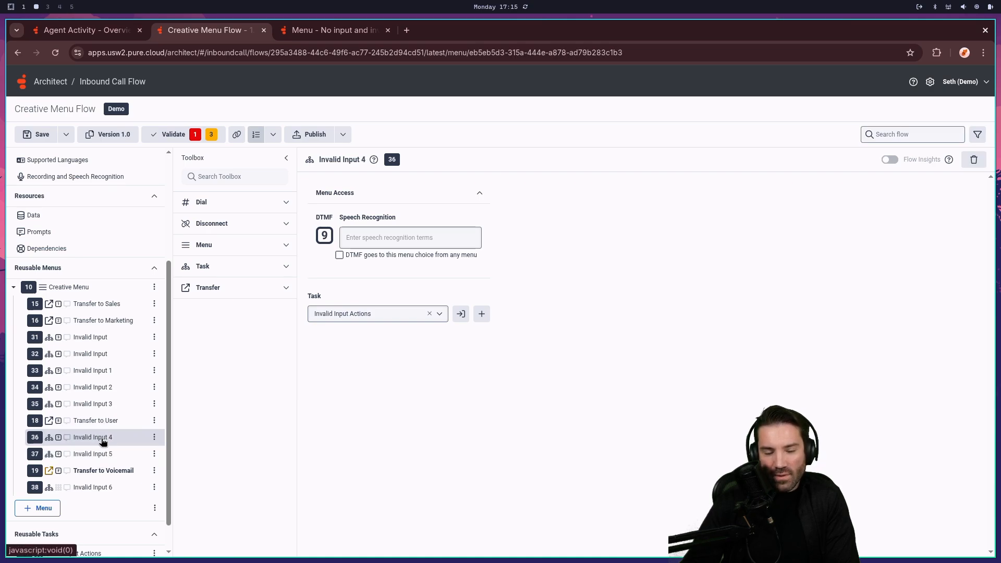
pyautogui.click(107, 487)
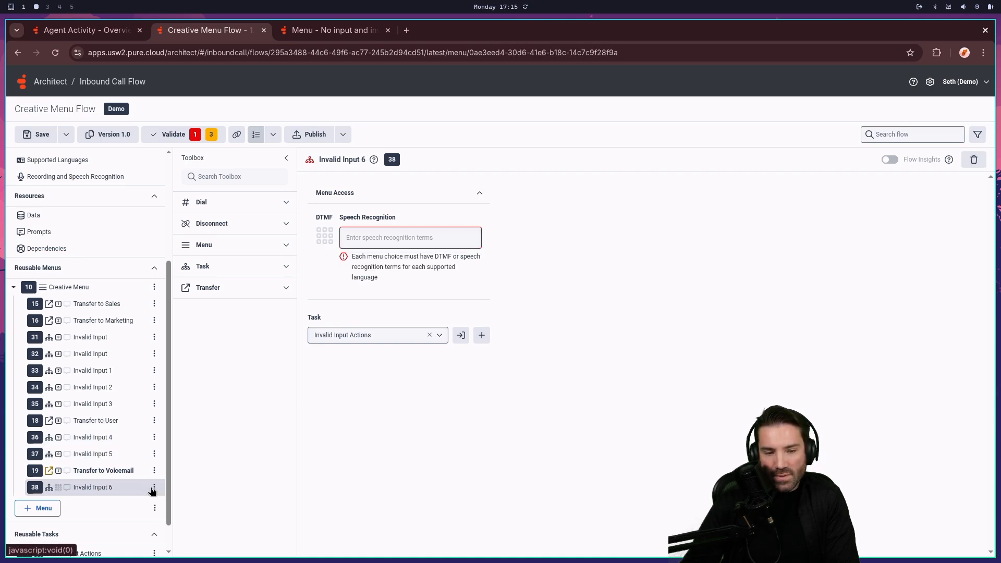
pyautogui.click(327, 234)
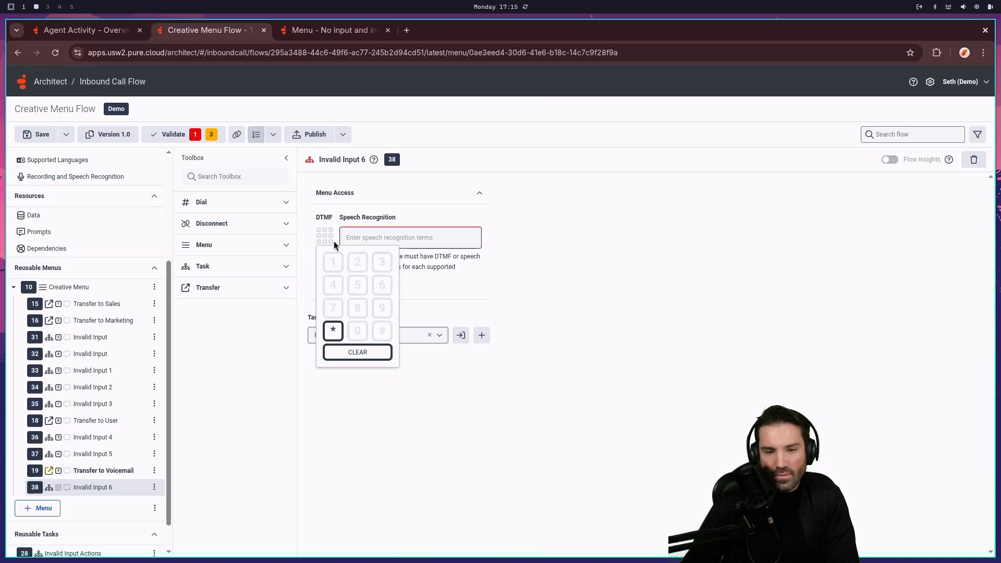
pyautogui.click(333, 331)
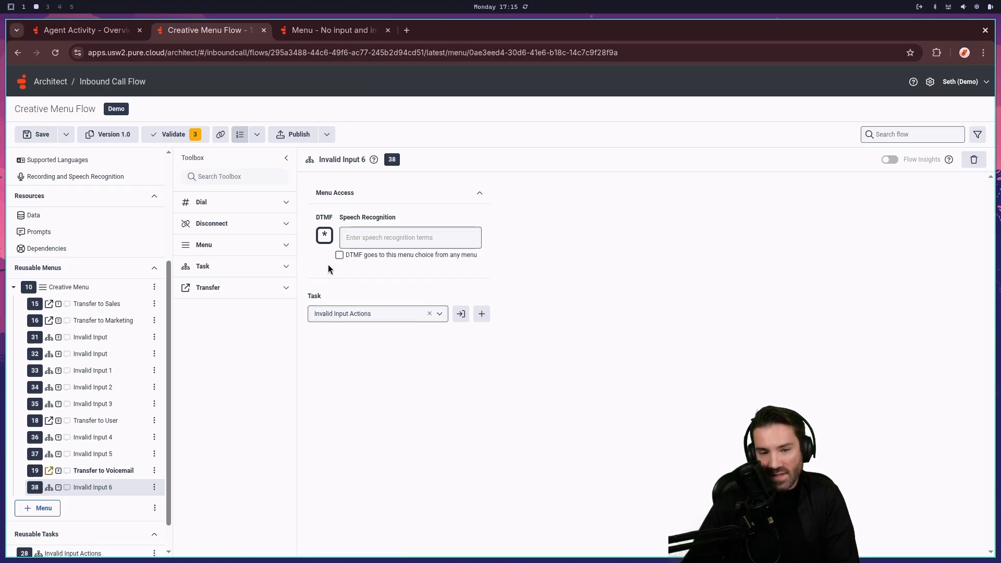
pyautogui.click(88, 472)
pyautogui.click(89, 486)
pyautogui.click(92, 477)
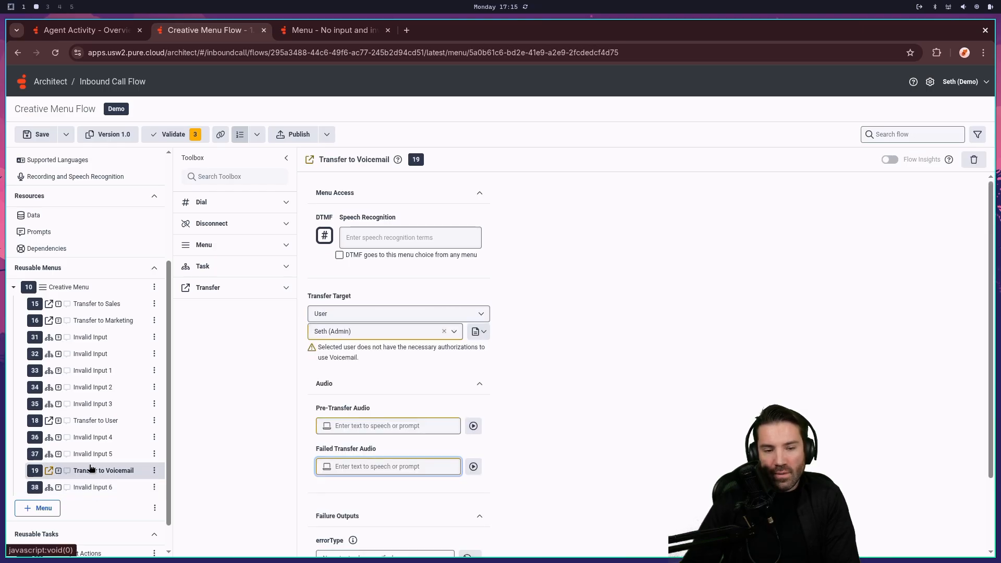
pyautogui.click(96, 453)
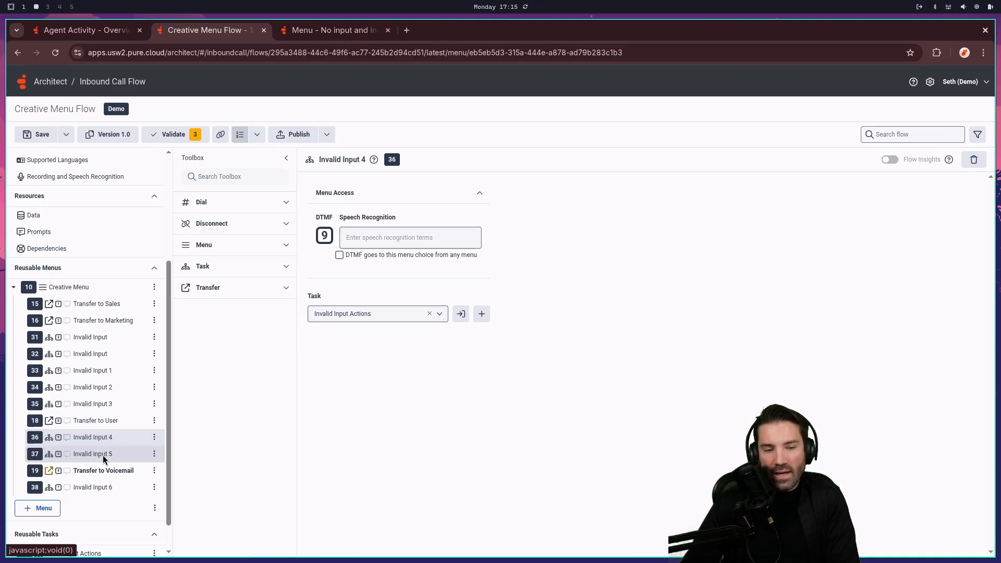
# Rename the Invalid Input choice on DTMF 3 to Invalid Input 3 to match its key.
pyautogui.scroll(-1, 117, 339)
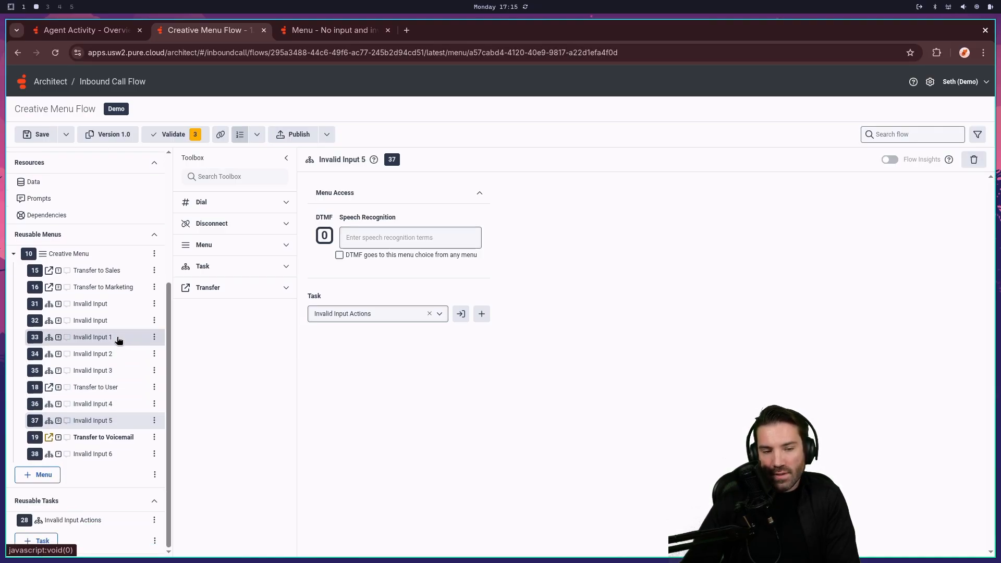
pyautogui.click(116, 311)
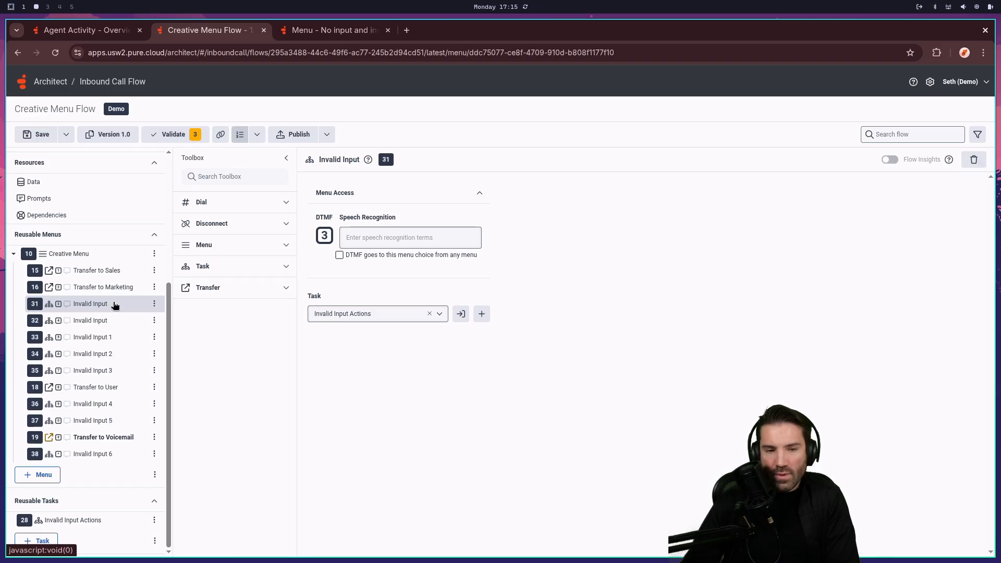
pyautogui.click(358, 163)
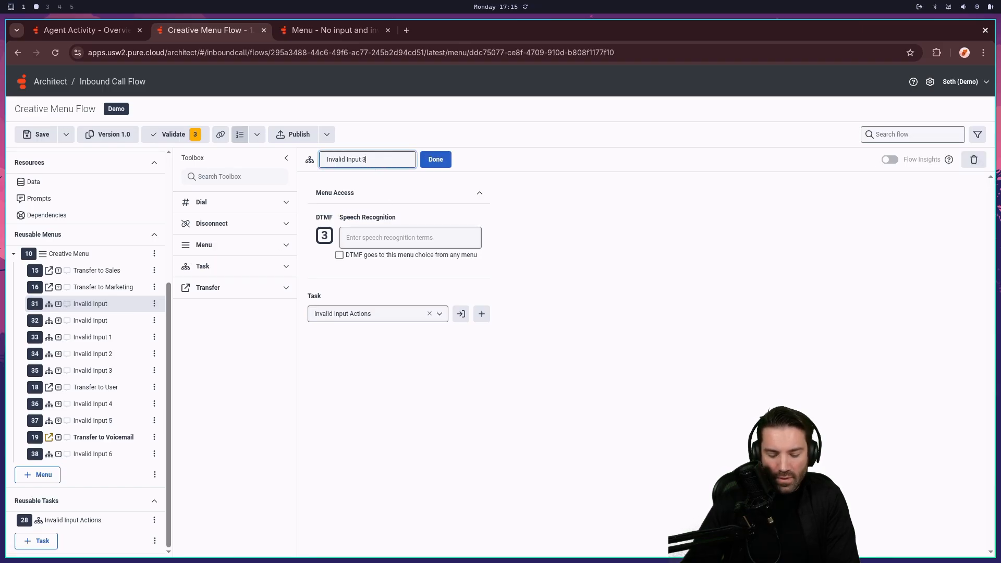
pyautogui.write('3')
pyautogui.click(436, 159)
# Rename the Invalid Input choice on DTMF 4 to Invalid Input 4 to match its key.
pyautogui.click(86, 320)
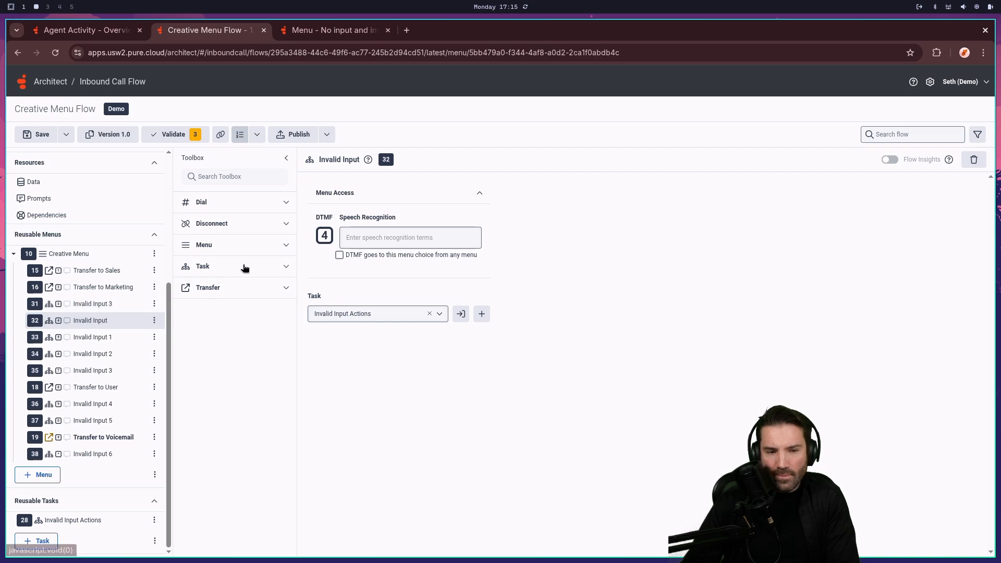
pyautogui.click(351, 165)
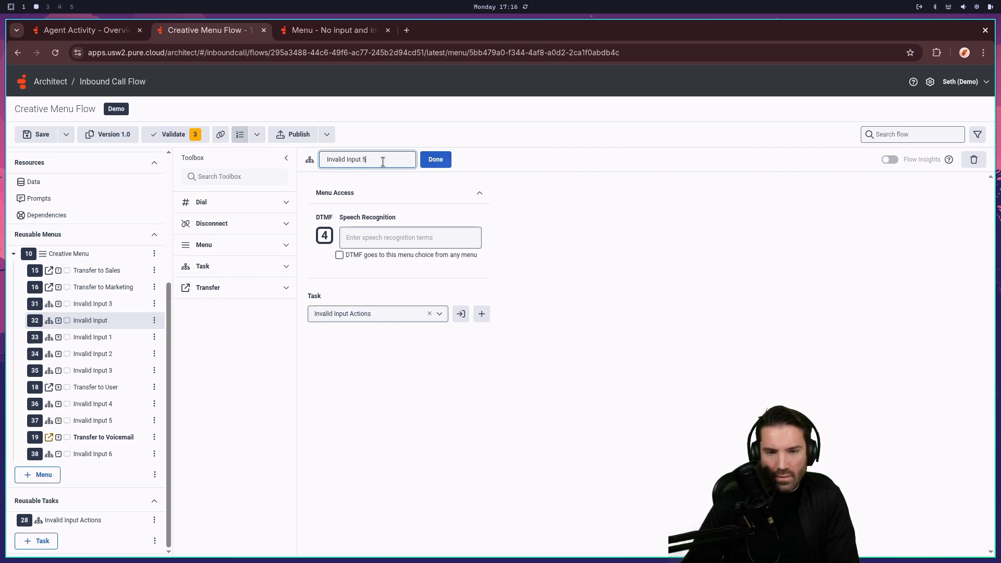
pyautogui.click(438, 160)
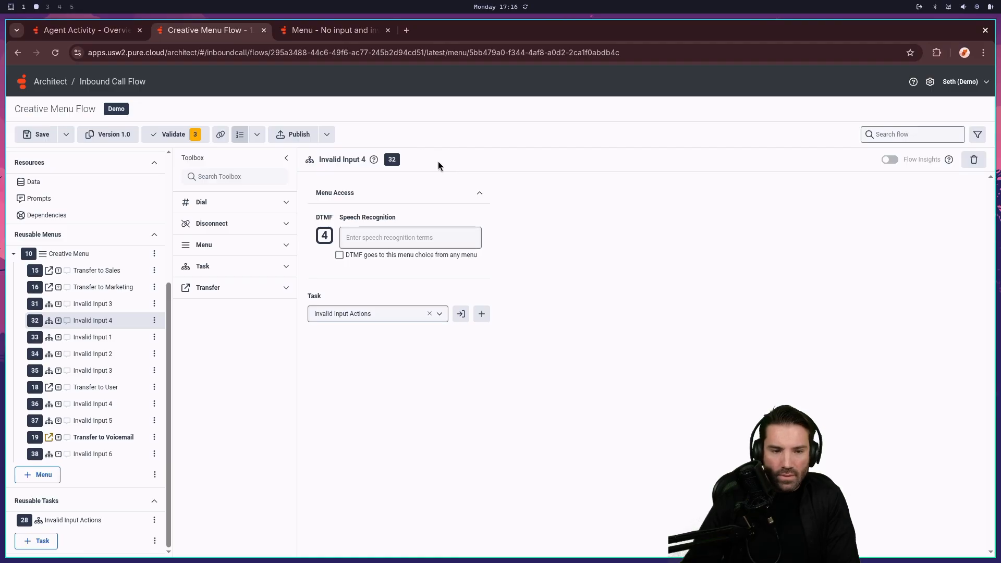
# Review the DTMF keys of the Invalid Input 1, Transfer to User, Transfer to Marketing, Invalid Input 6 and Transfer to Voicemail choices.
pyautogui.click(103, 341)
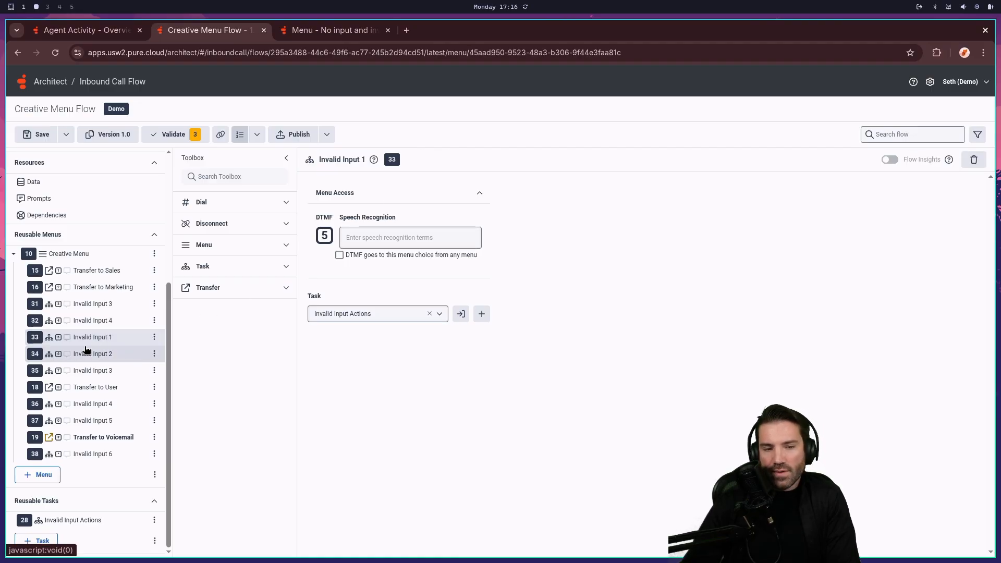
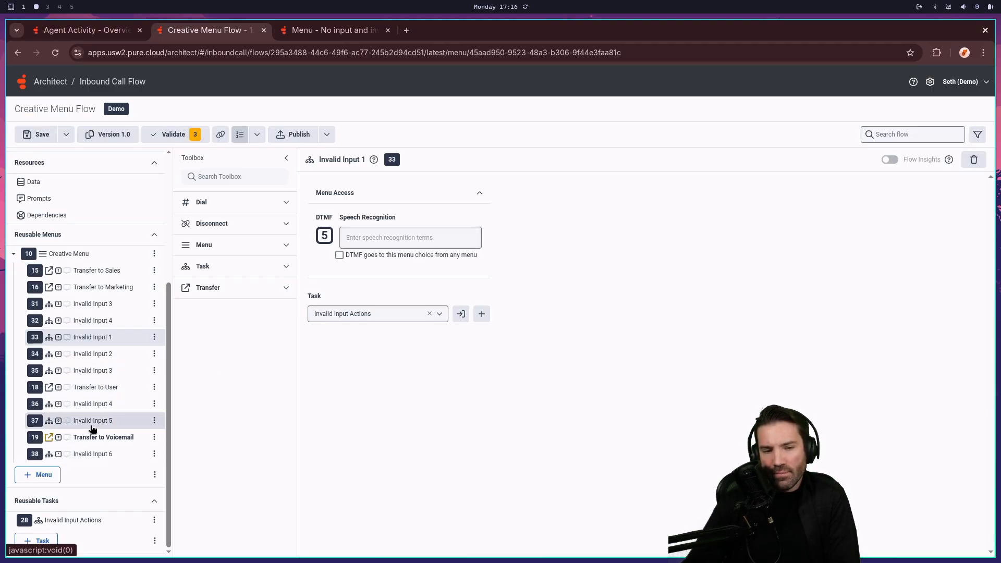
pyautogui.click(92, 389)
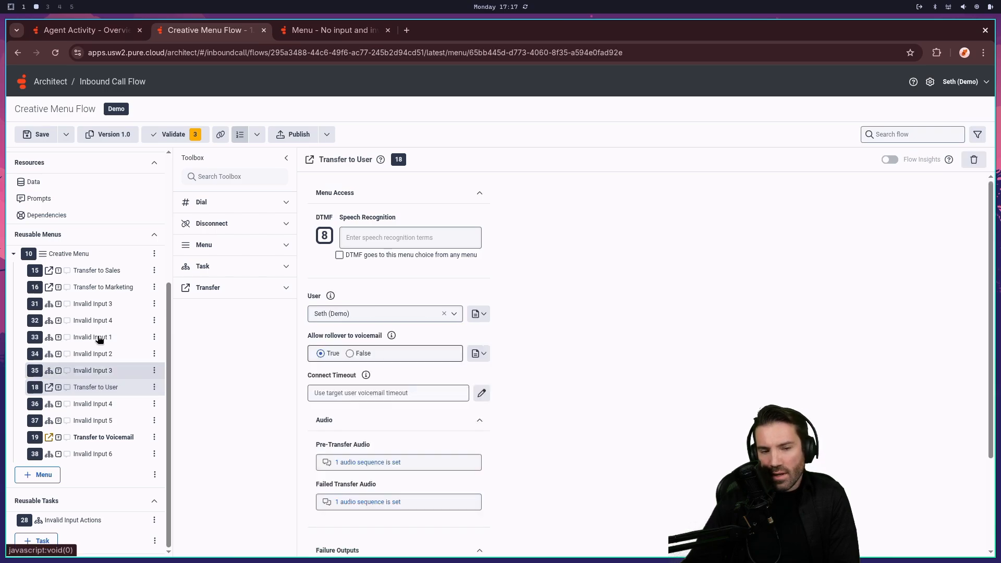
pyautogui.click(86, 272)
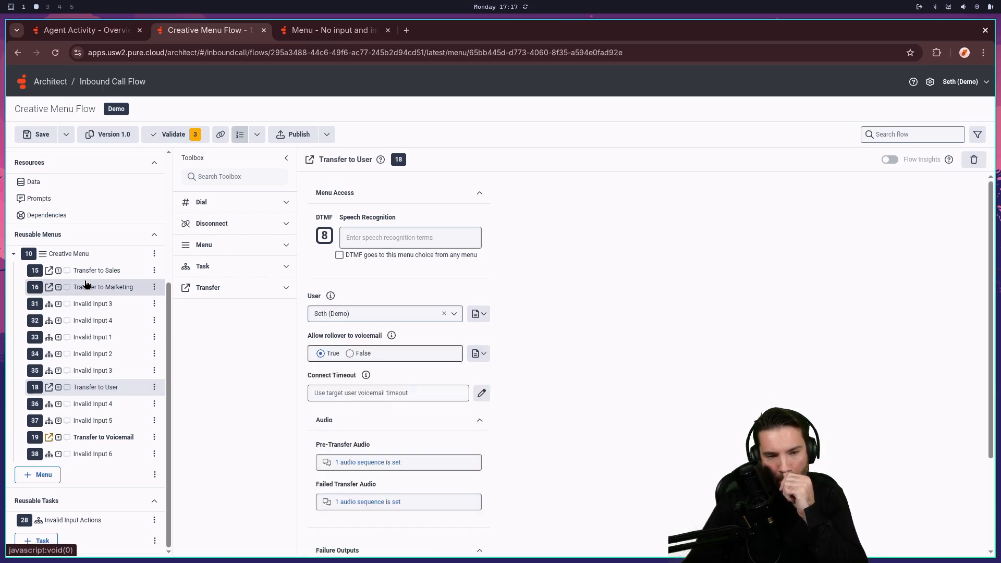
pyautogui.click(89, 287)
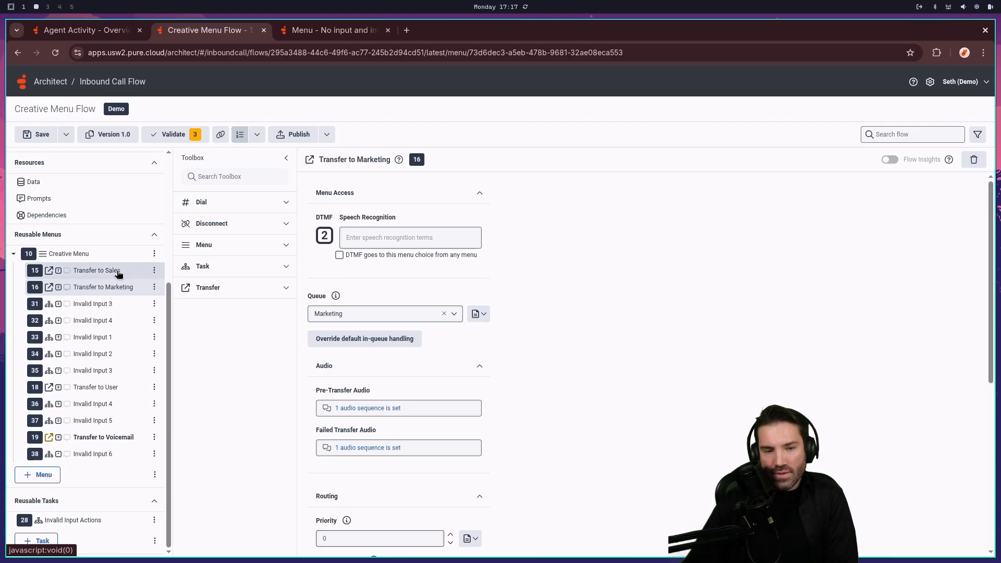
pyautogui.click(102, 455)
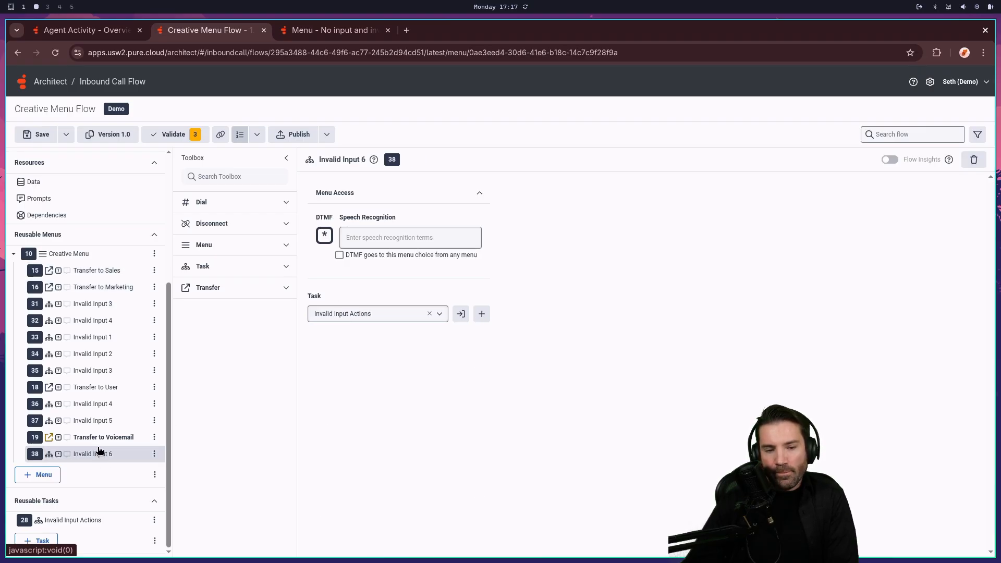
pyautogui.click(91, 442)
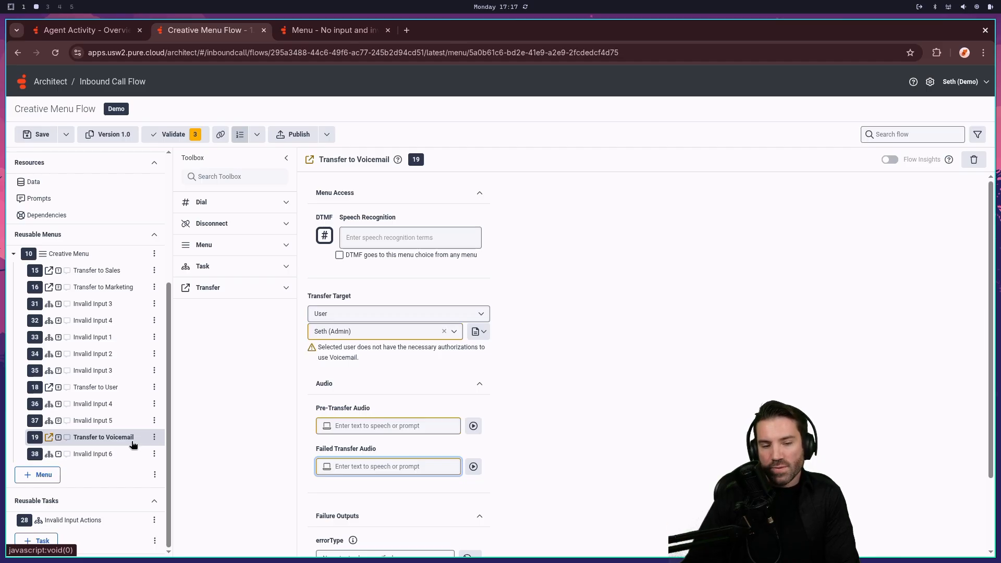
# Check the keys and target task of the Invalid Input choices, plus the Transfer to Voicemail and Creative Menu settings.
pyautogui.click(105, 308)
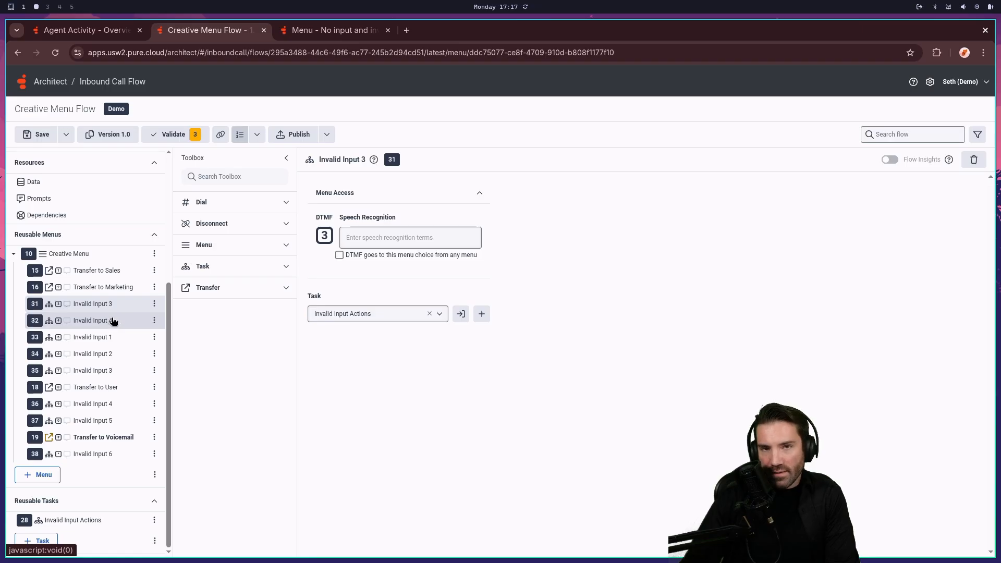
pyautogui.click(112, 321)
pyautogui.click(113, 304)
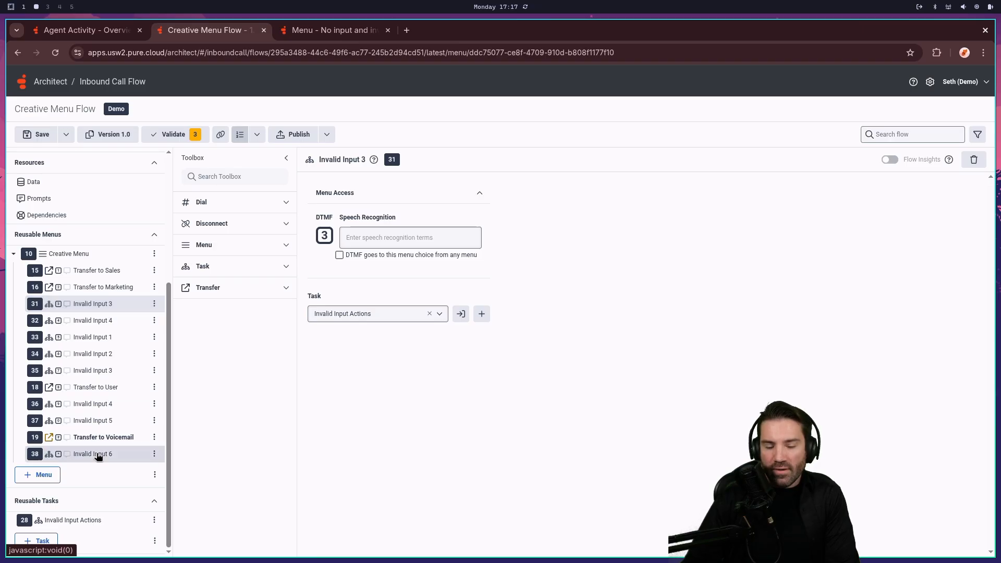
pyautogui.click(105, 404)
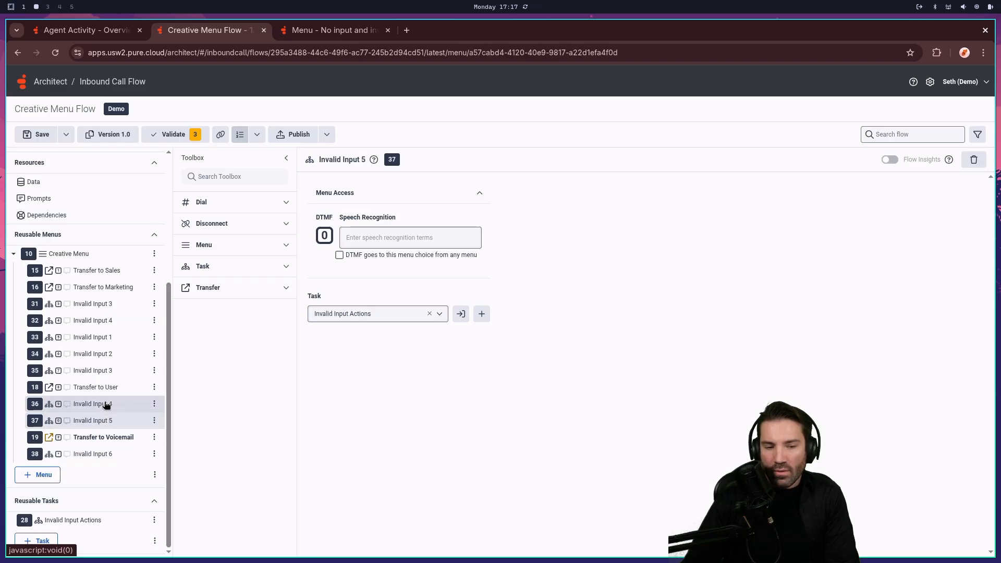
pyautogui.click(109, 370)
pyautogui.click(113, 353)
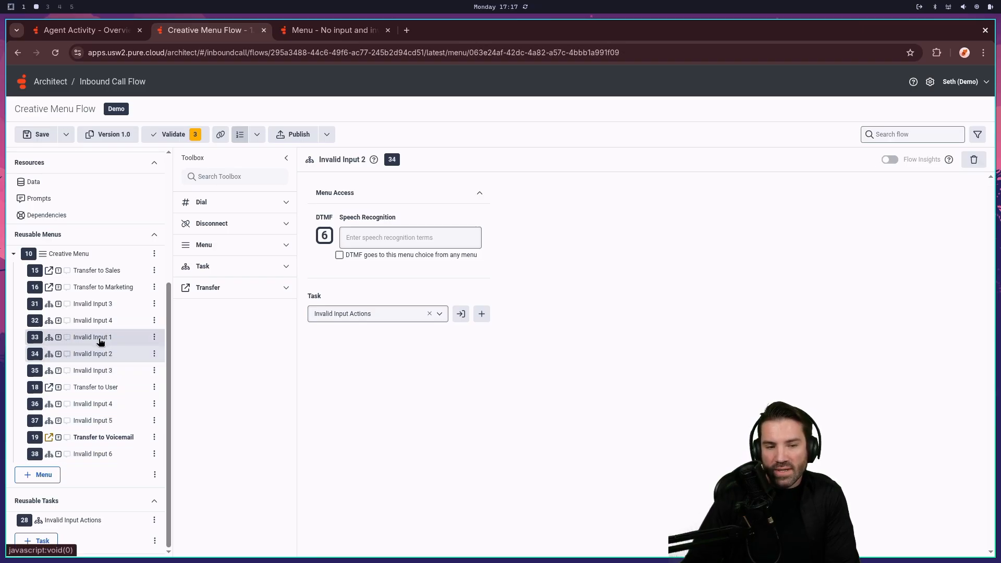
pyautogui.click(97, 437)
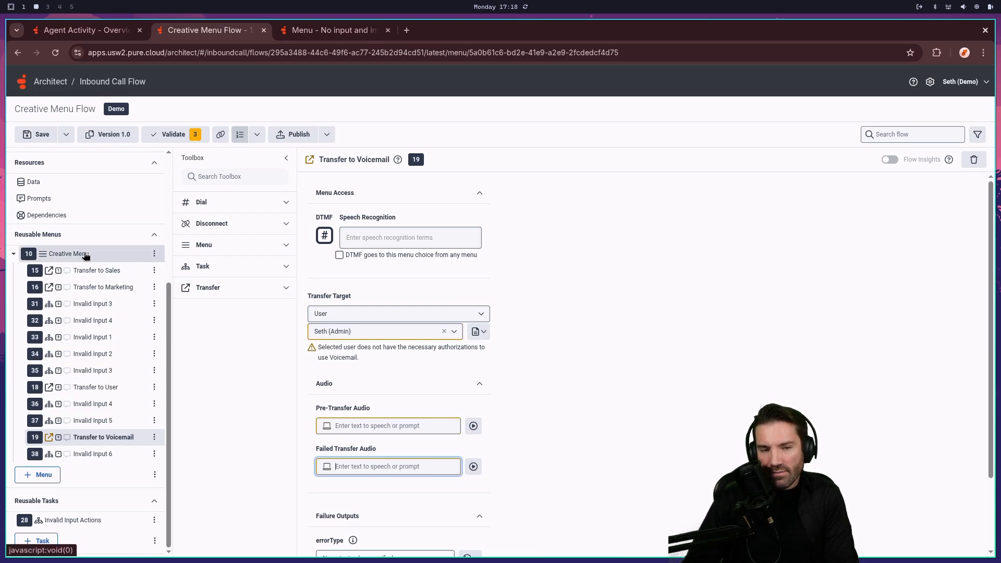
pyautogui.click(69, 253)
# Reread the no-input and invalid-input requirements in the Genesys Community thread and return to the call flow.
pyautogui.click(343, 32)
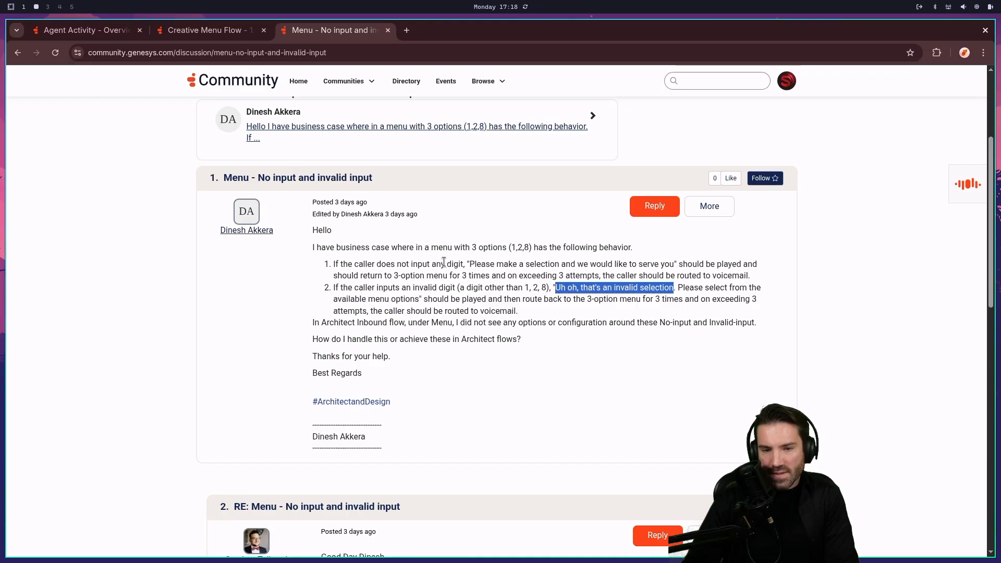
pyautogui.click(486, 261)
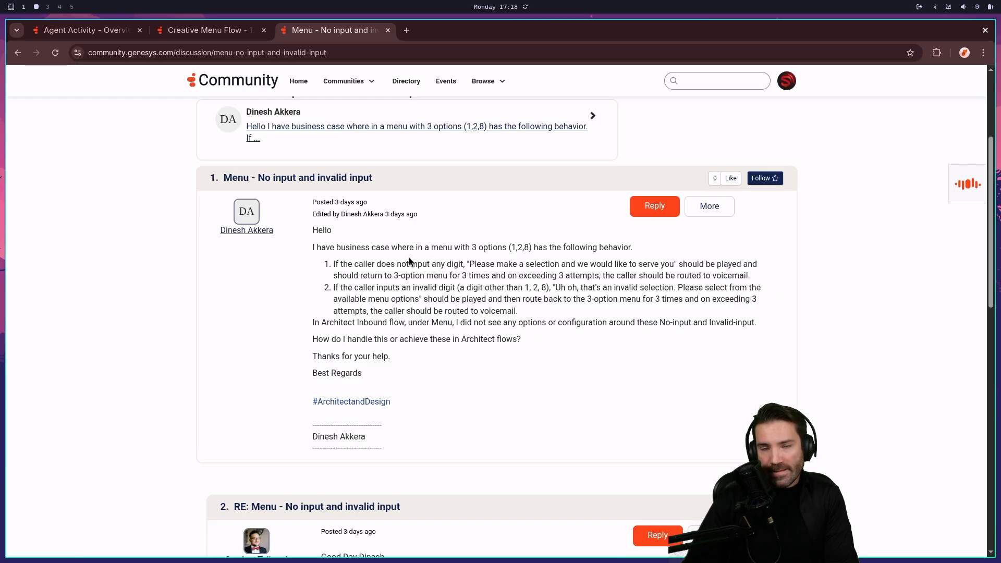
pyautogui.click(201, 35)
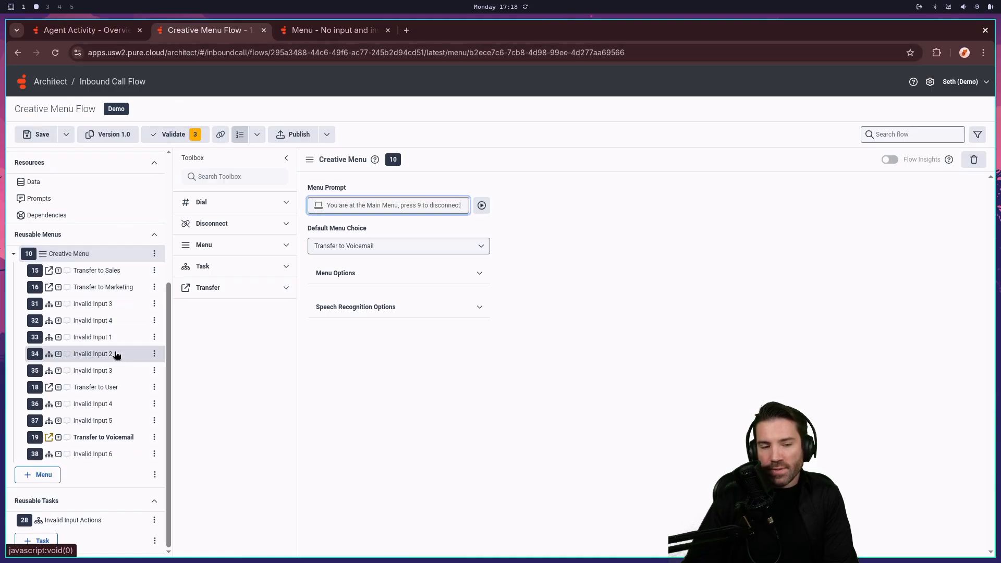
# Insert an Update Data action between Play Audio and Previous Menu in the Invalid Input Actions task.
pyautogui.click(93, 305)
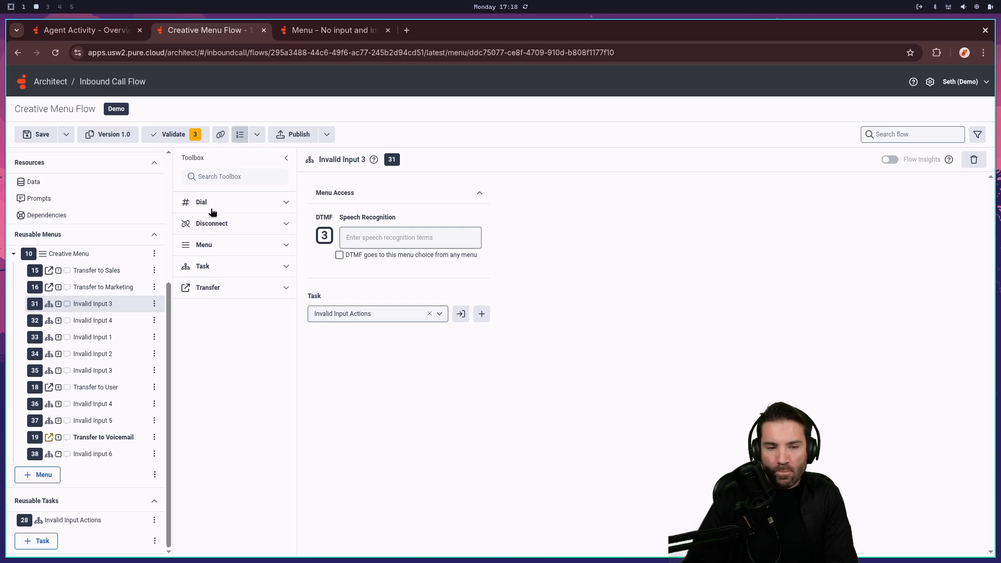
pyautogui.click(65, 525)
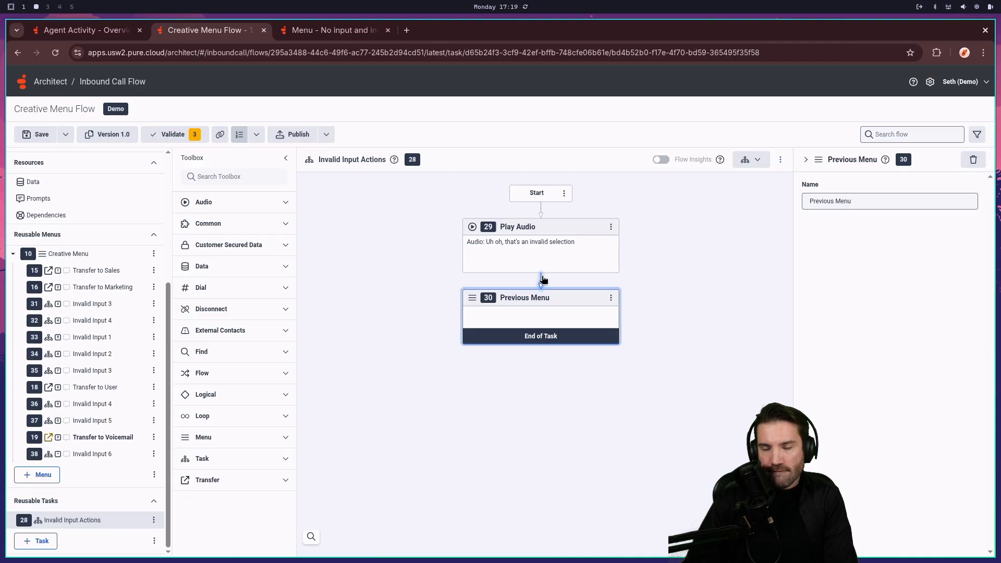
pyautogui.click(542, 280)
pyautogui.moveTo(538, 298)
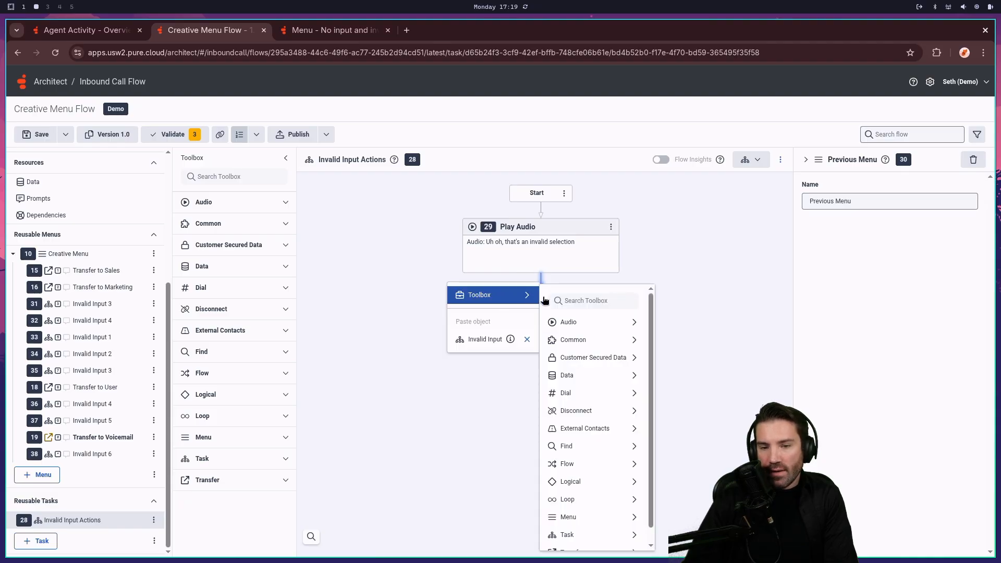
pyautogui.moveTo(599, 375)
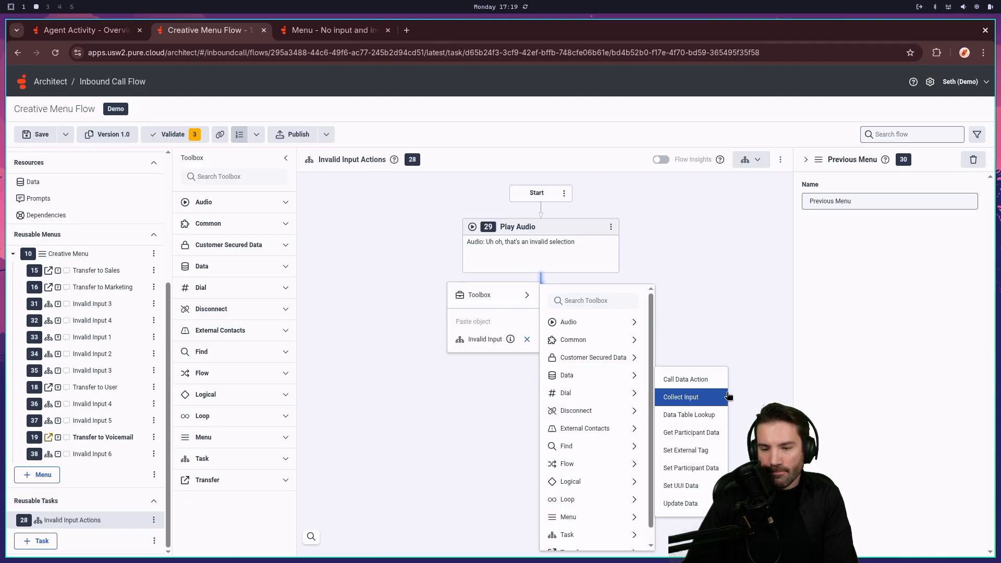
pyautogui.click(680, 502)
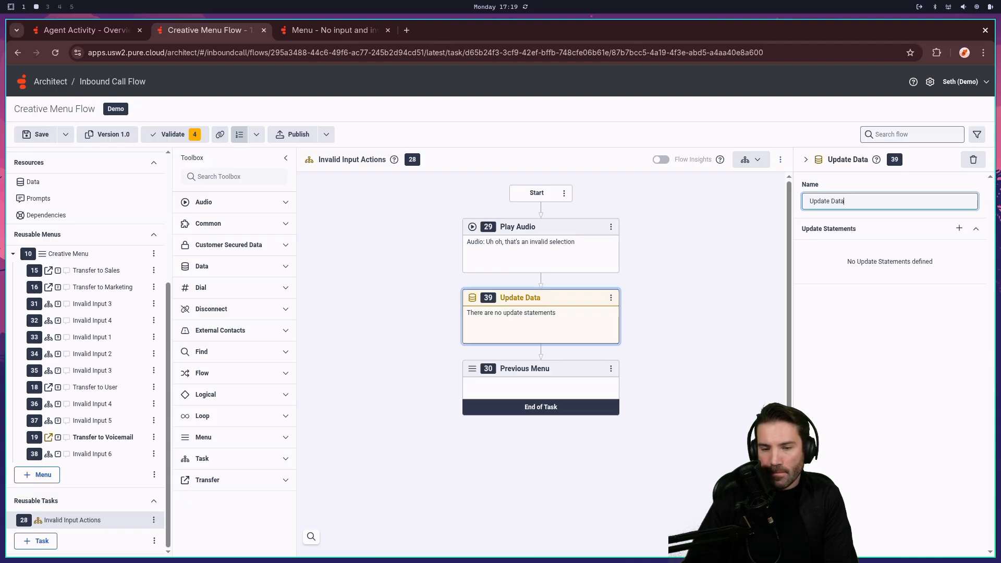
# Add an Integer update statement to the Update Data action.
pyautogui.click(958, 229)
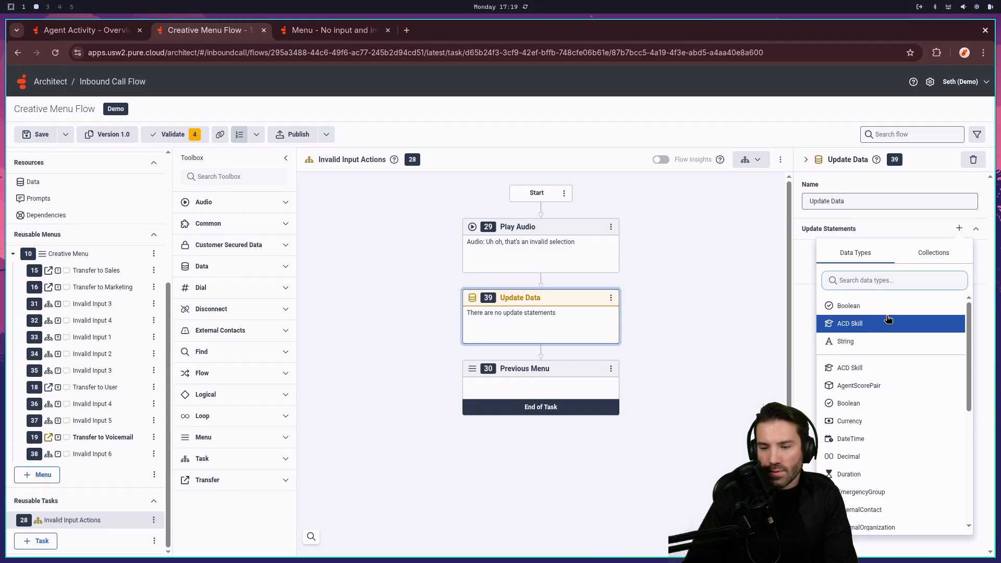
pyautogui.scroll(-3, 887, 318)
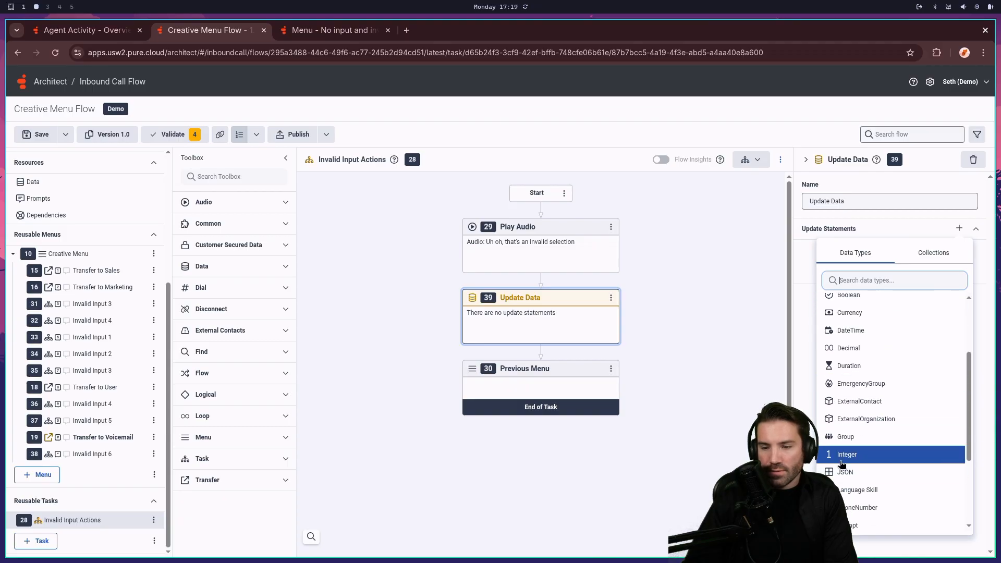
pyautogui.click(841, 458)
# Name the update statement's integer variable MenuOptionIndex.
pyautogui.click(867, 312)
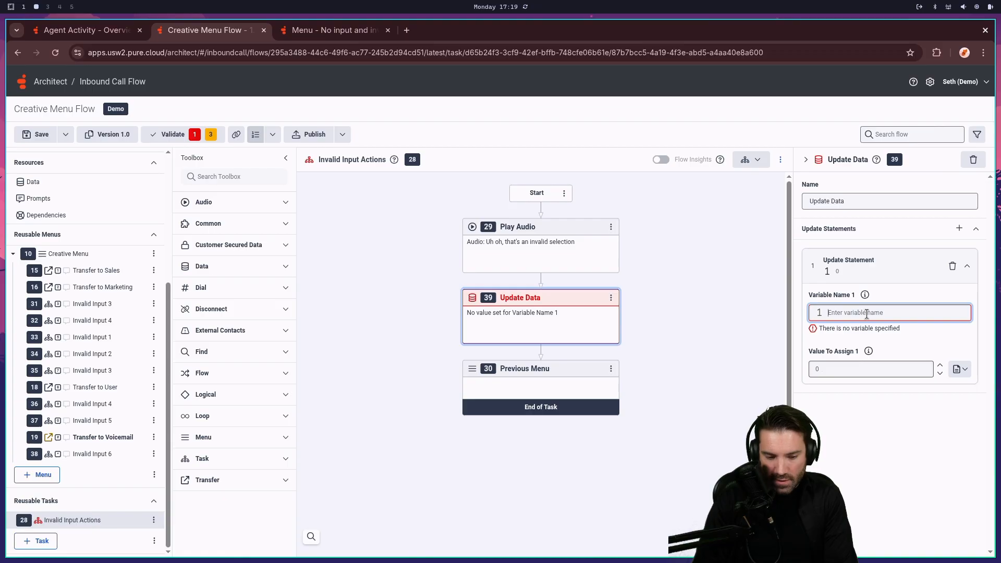
pyautogui.write('M')
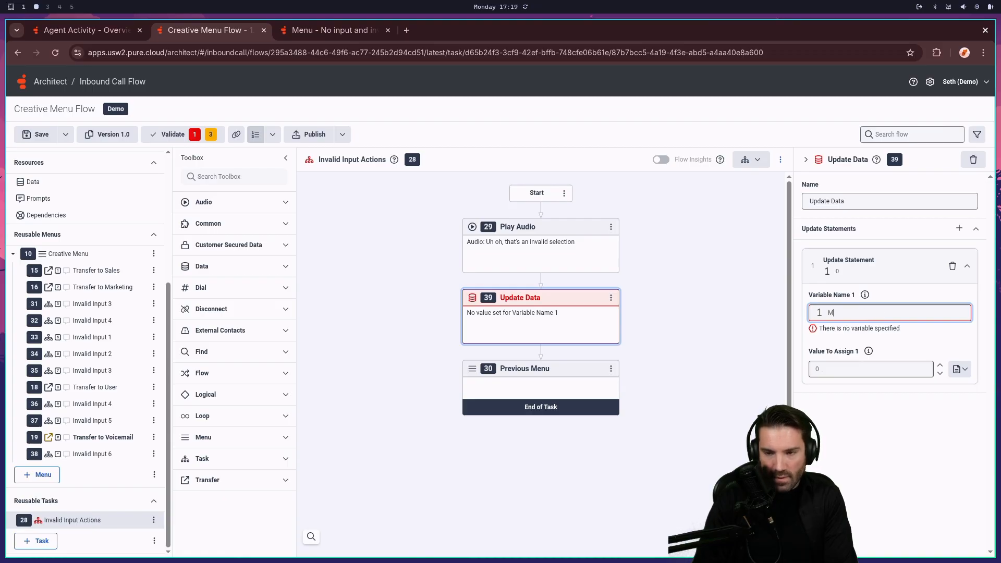
pyautogui.write('enuOPtion')
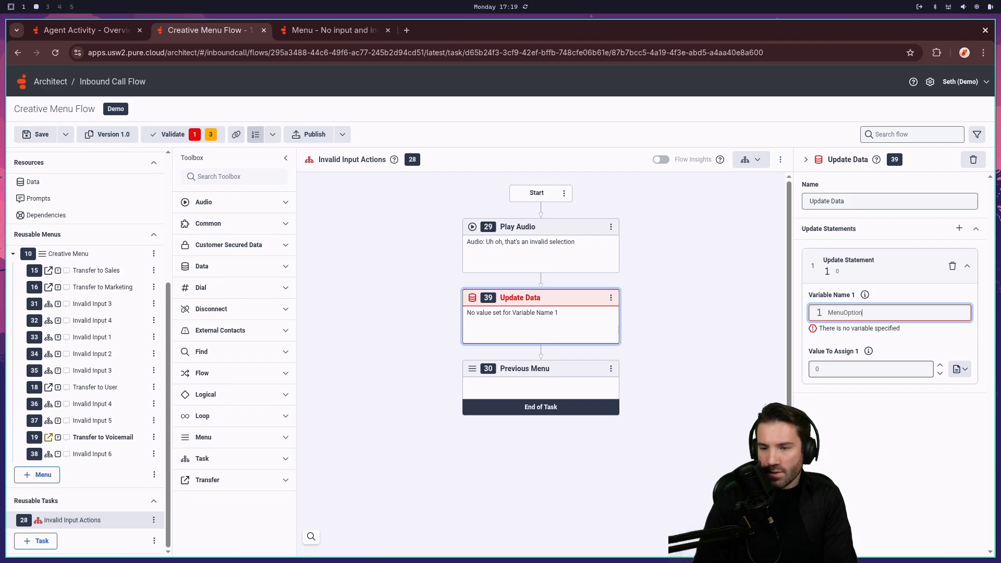
pyautogui.write('In')
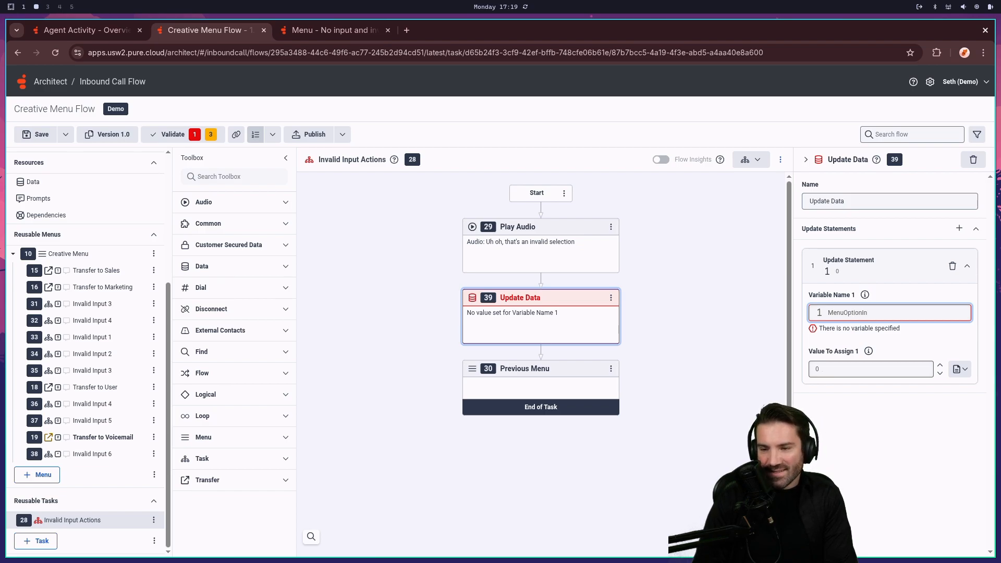
pyautogui.write('dex')
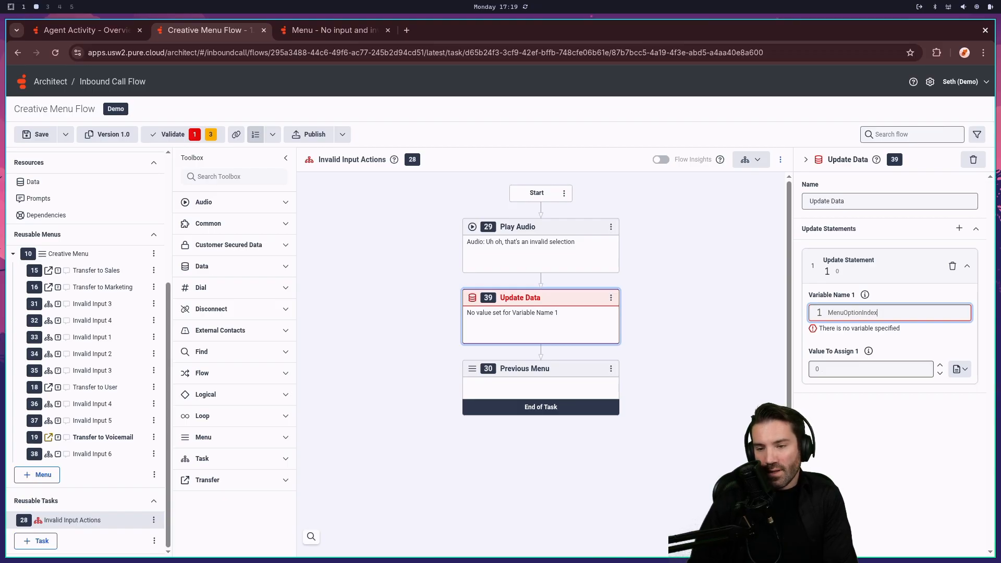
pyautogui.press('Return')
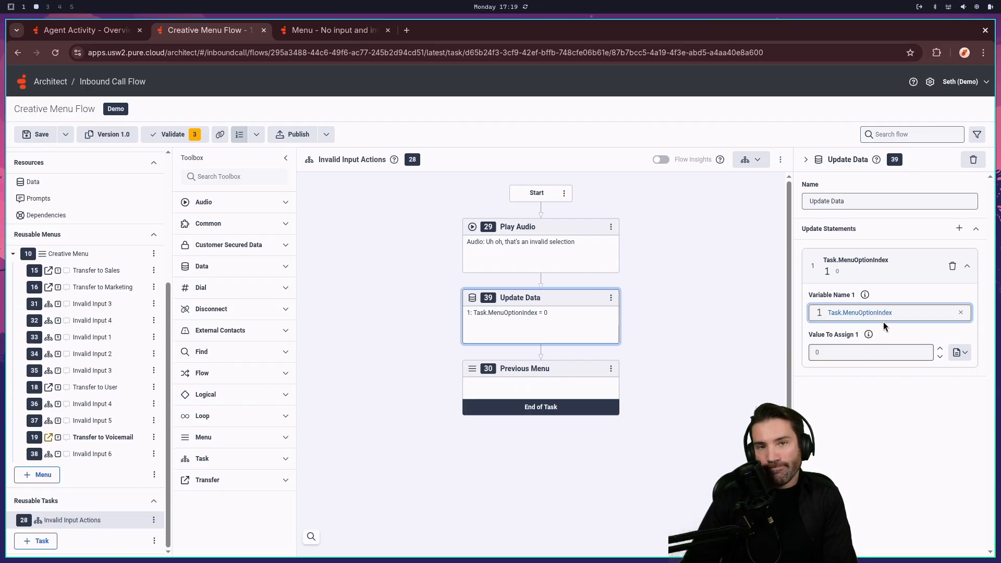
# Replace the update statement's variable with Flow.CreativeMenuLoopIndex.
pyautogui.click(961, 313)
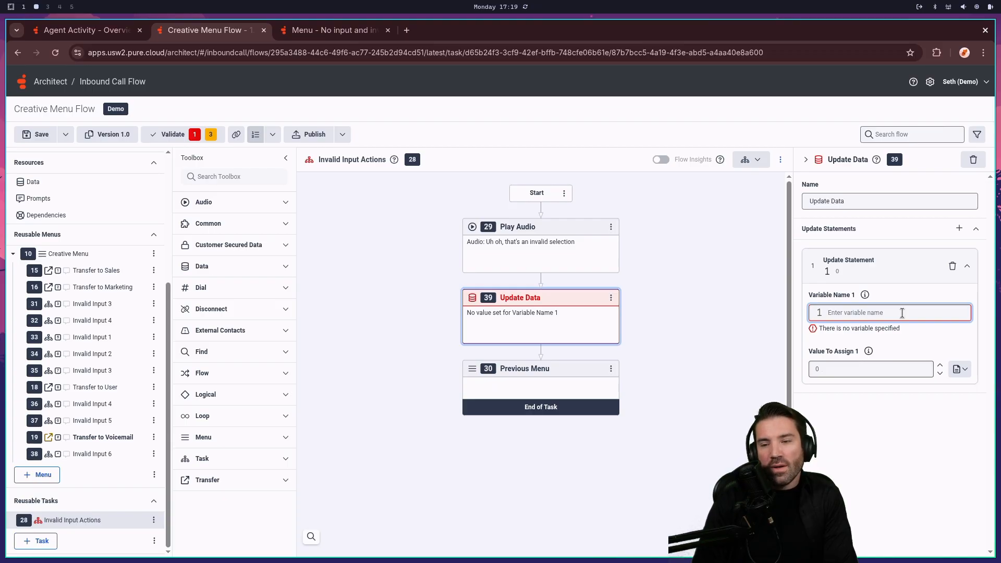
pyautogui.write('C')
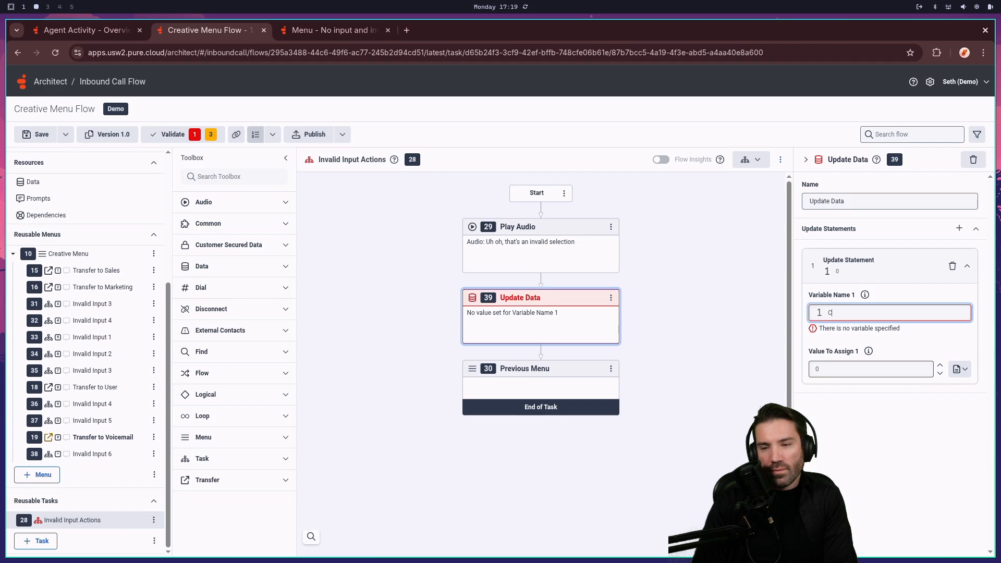
pyautogui.press('BackSpace')
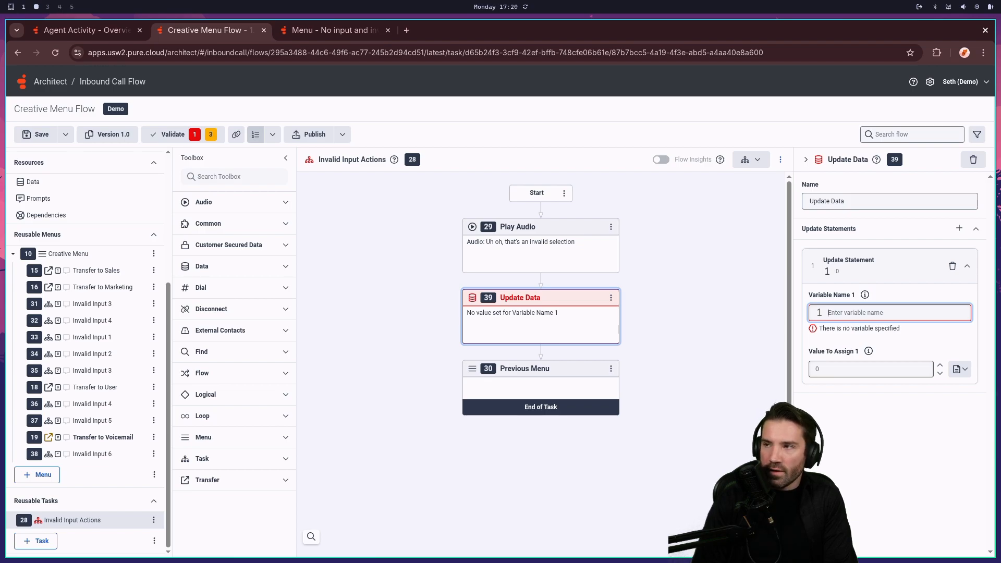
pyautogui.write('FLO')
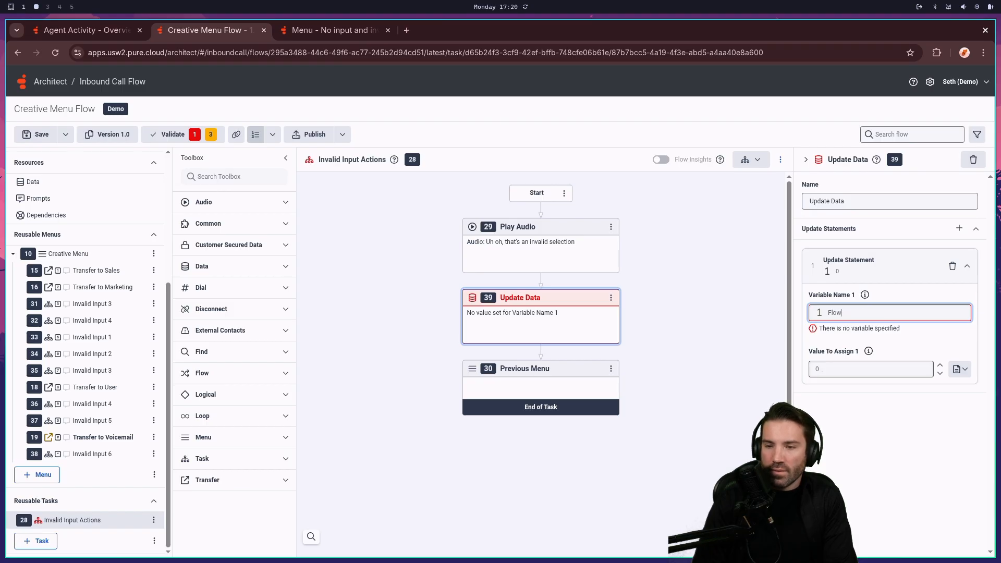
pyautogui.write('w.Menu')
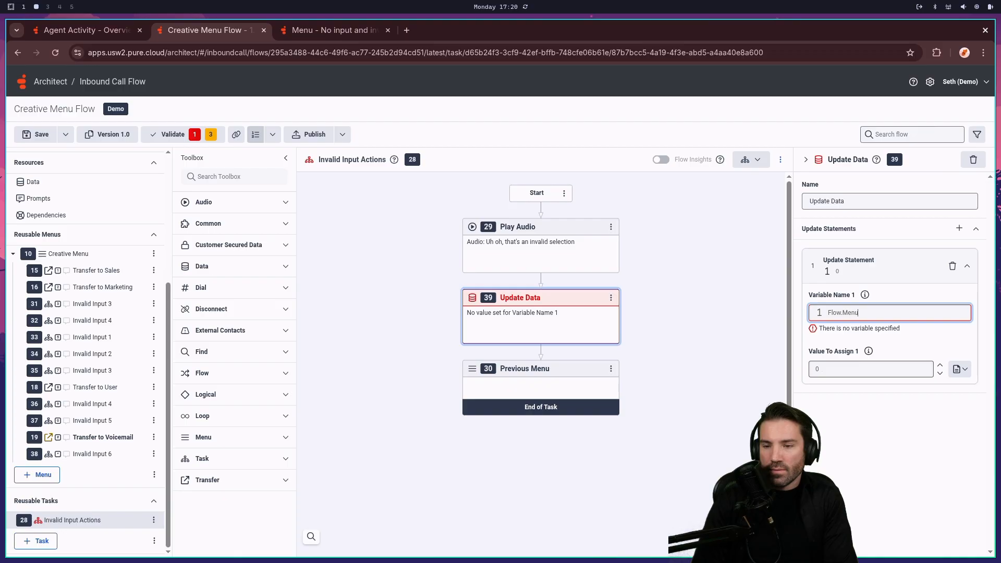
pyautogui.press('BackSpace')
pyautogui.press('BackSpace')
pyautogui.press('BackSpace')
pyautogui.write('Creative')
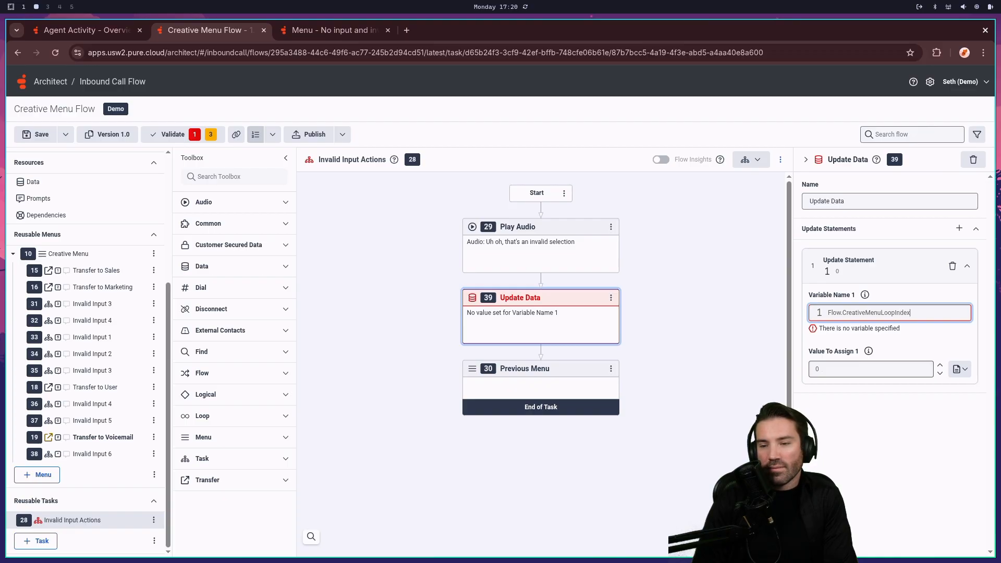
pyautogui.press('Return')
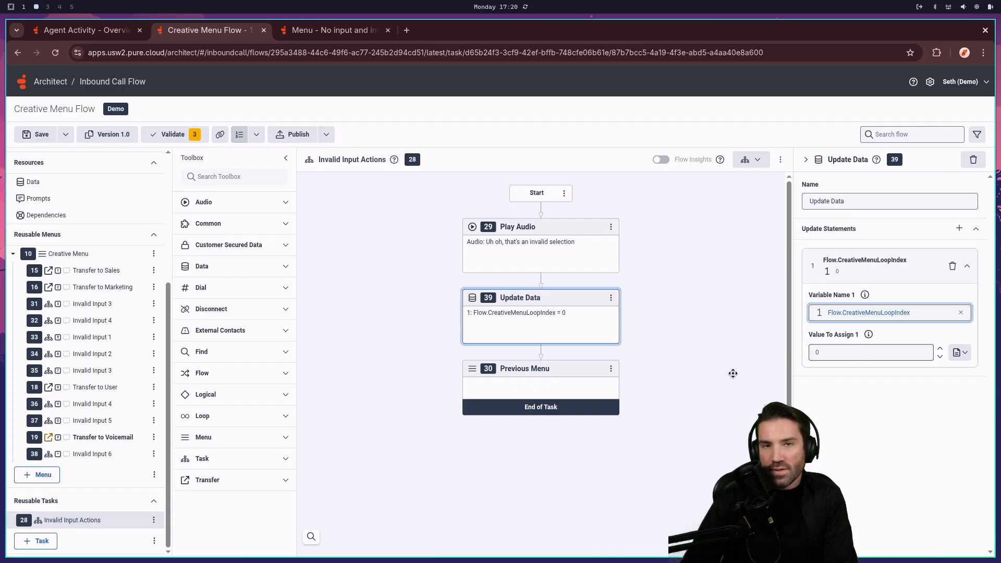
# Set the update statement's assigned value to the expression Flow.CreativeMenuLoopIndex + 1.
pyautogui.click(841, 353)
pyautogui.click(930, 398)
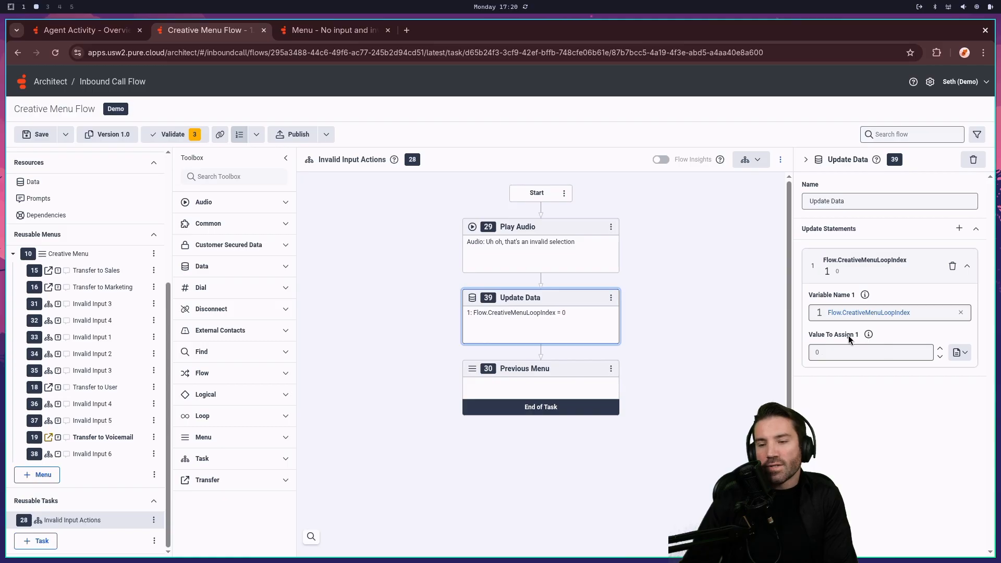
pyautogui.click(964, 352)
pyautogui.click(945, 375)
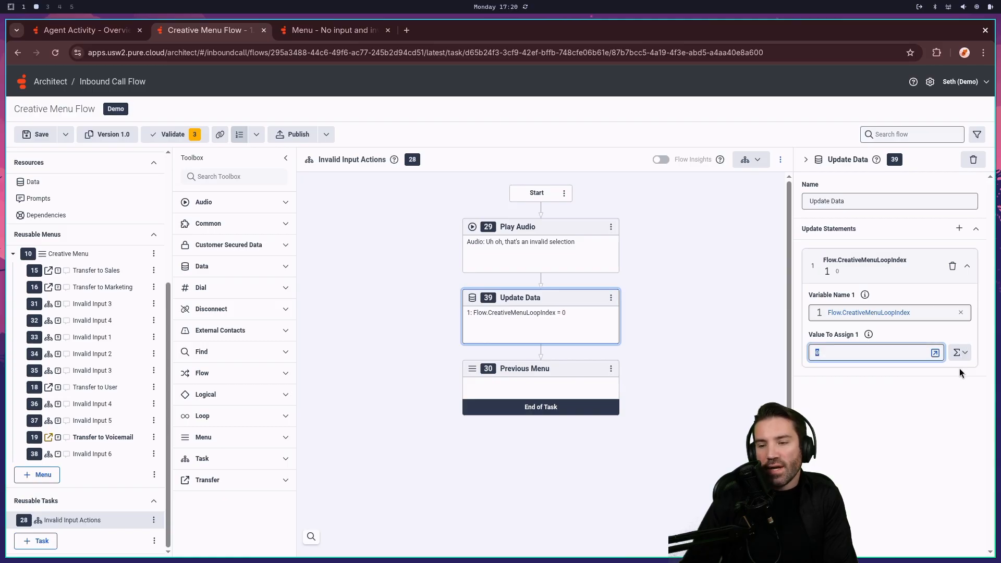
pyautogui.press('BackSpace')
pyautogui.write('Flow.CreativeMenuLoopIndex')
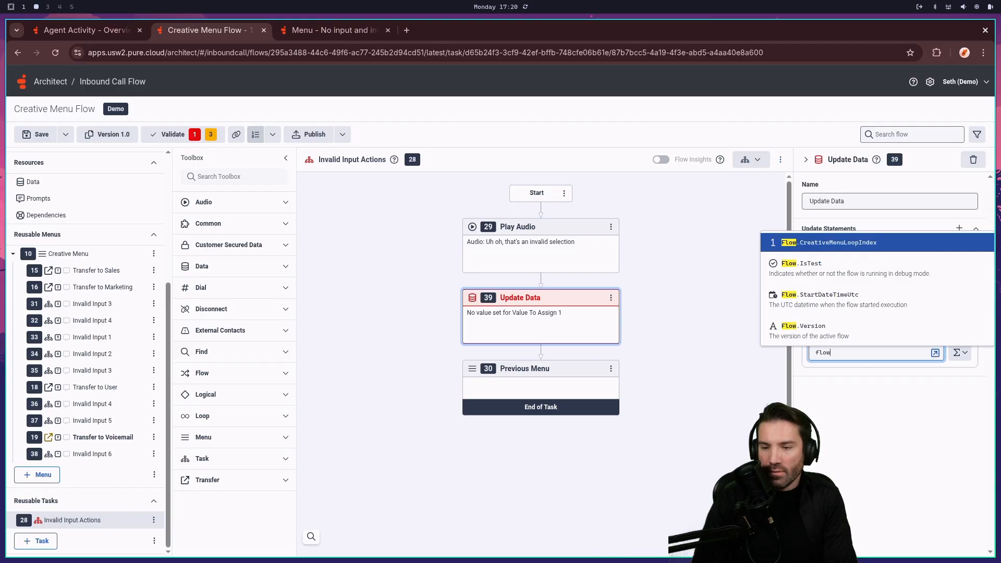
pyautogui.press('Return')
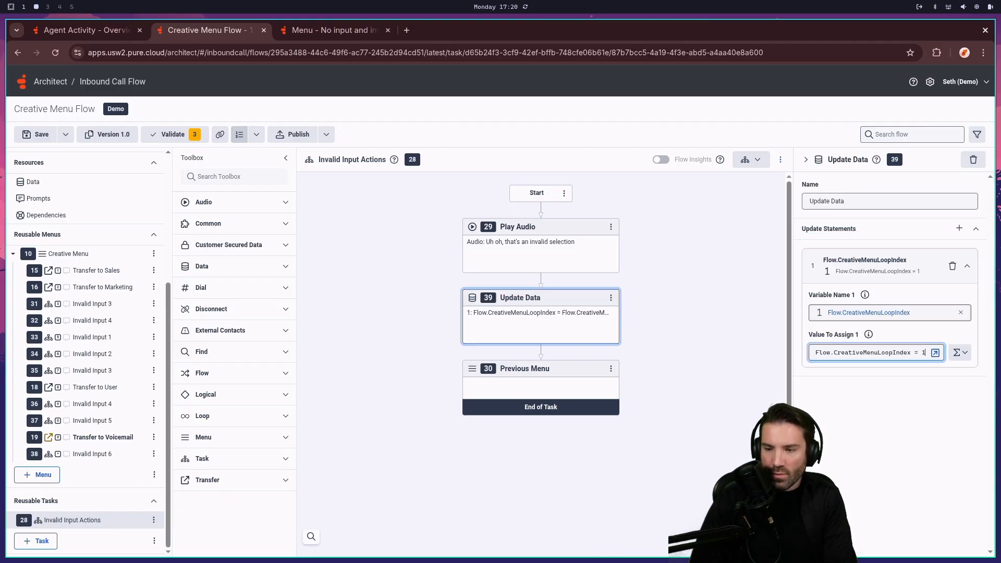
pyautogui.write('+1')
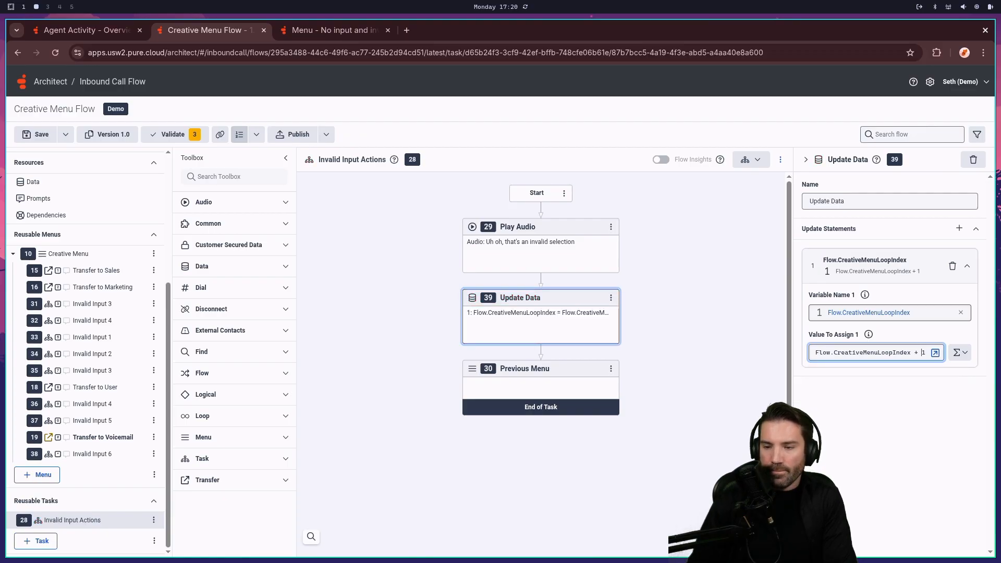
pyautogui.click(854, 416)
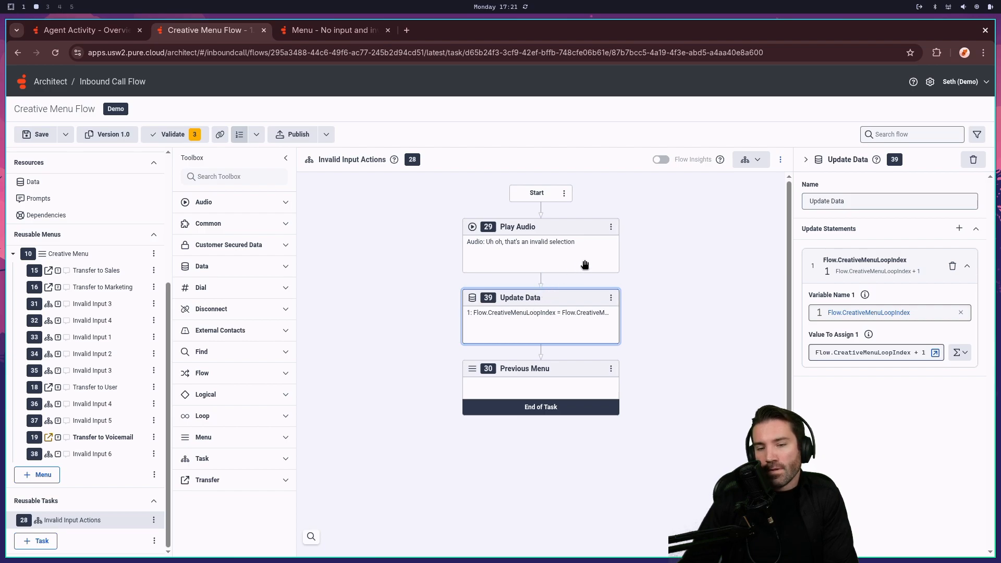
# Insert a Decision action between Start and Play Audio in the Invalid Input Actions task.
pyautogui.click(540, 208)
pyautogui.moveTo(518, 229)
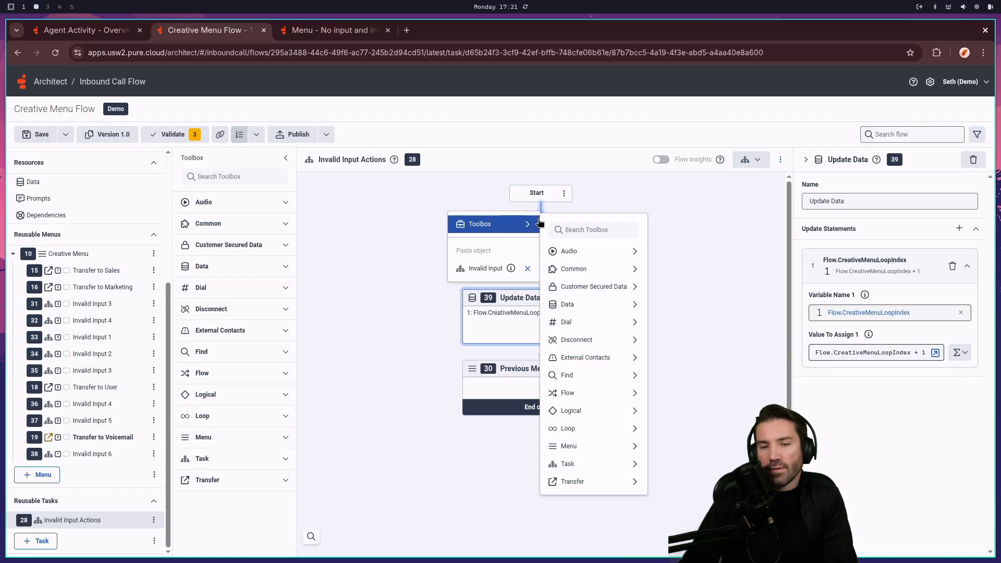
pyautogui.moveTo(590, 450)
pyautogui.moveTo(614, 411)
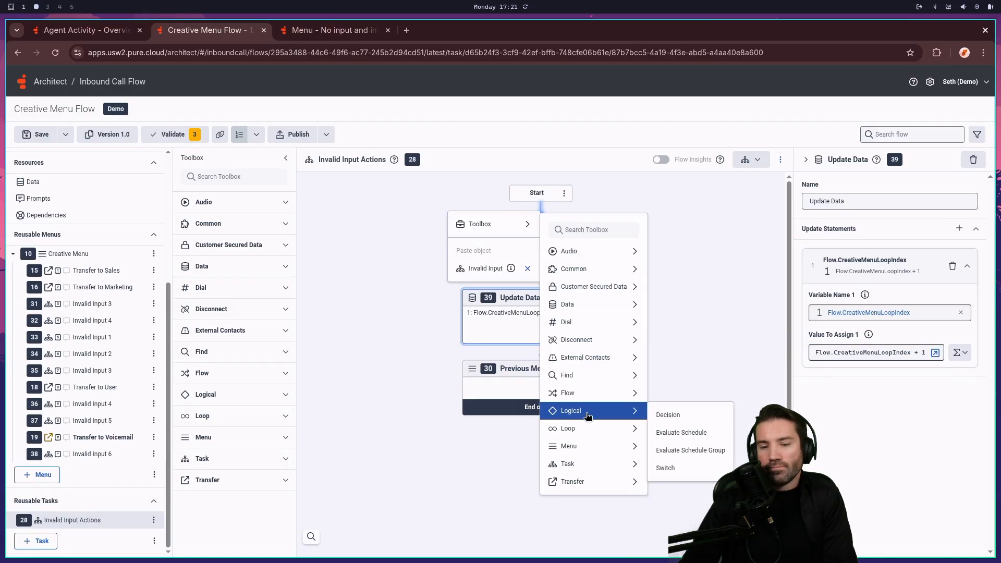
pyautogui.click(672, 414)
pyautogui.click(556, 251)
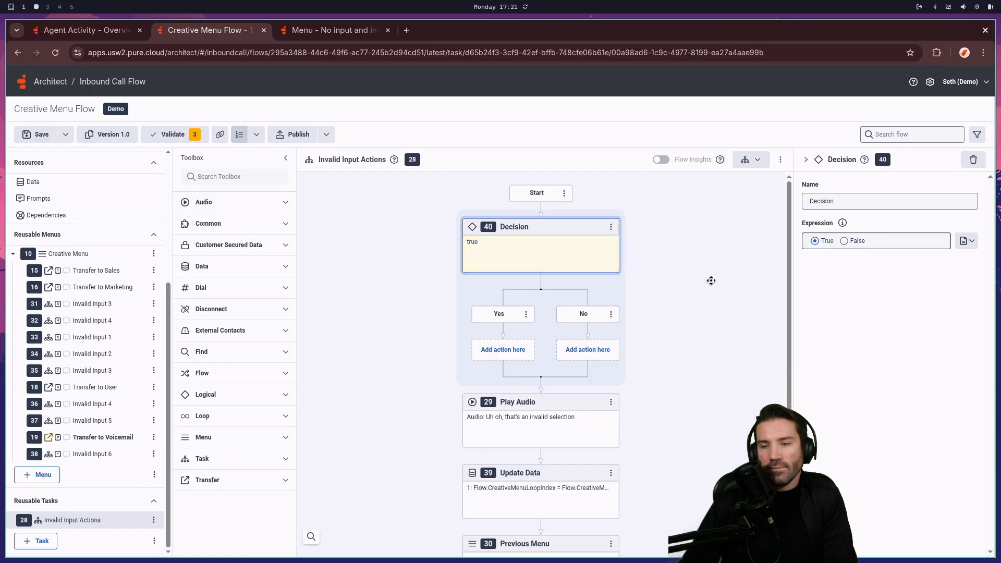
# Set the Decision action's condition to the expression Flow.CreativeMenuLoopIndex > 3.
pyautogui.click(974, 241)
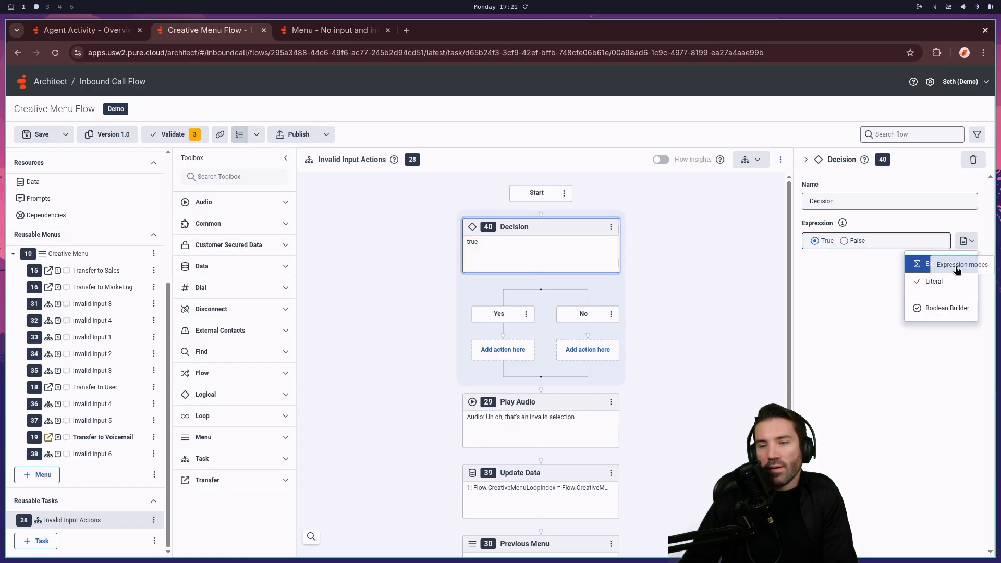
pyautogui.click(918, 261)
pyautogui.write('flow')
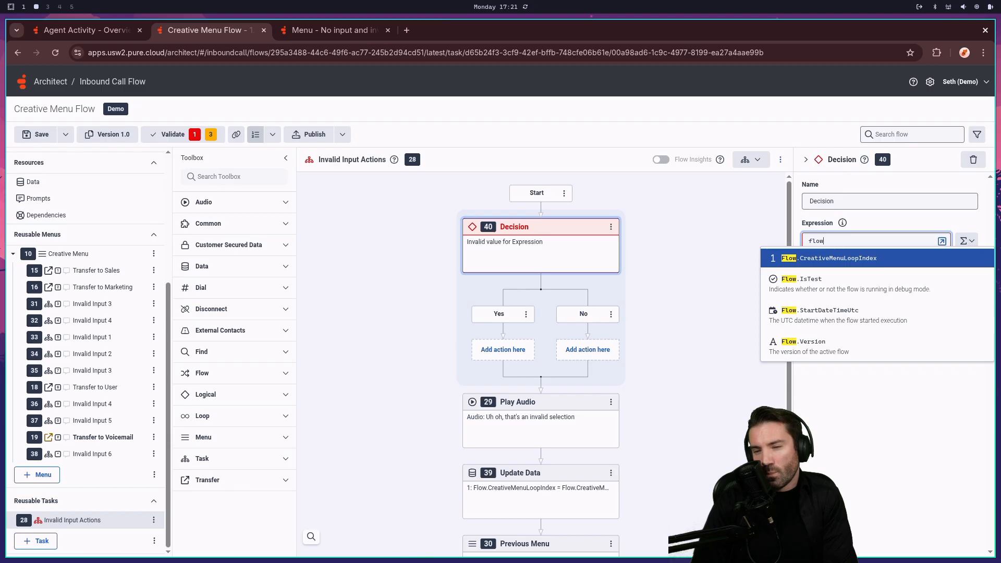
pyautogui.press('Return')
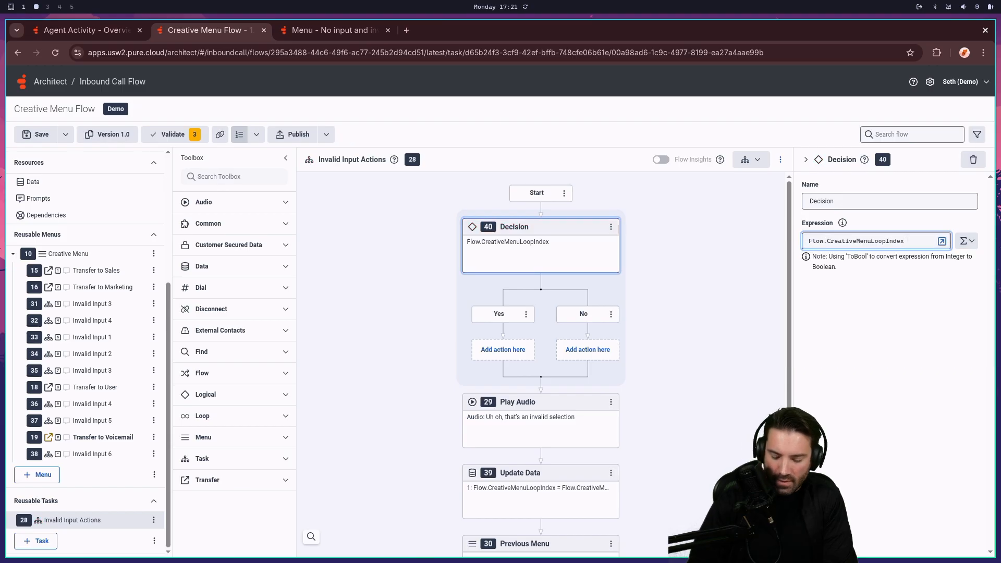
pyautogui.write('>')
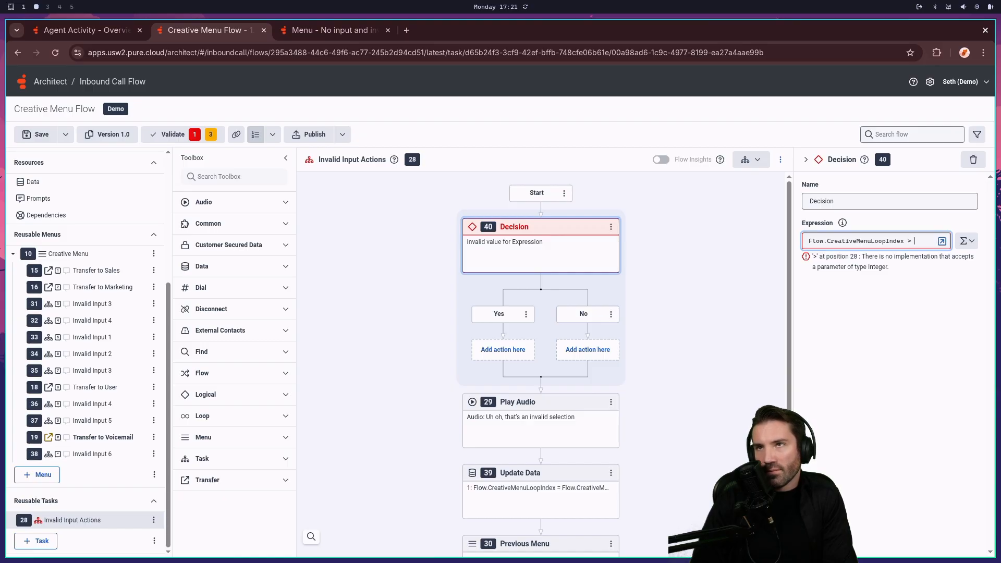
pyautogui.write('3')
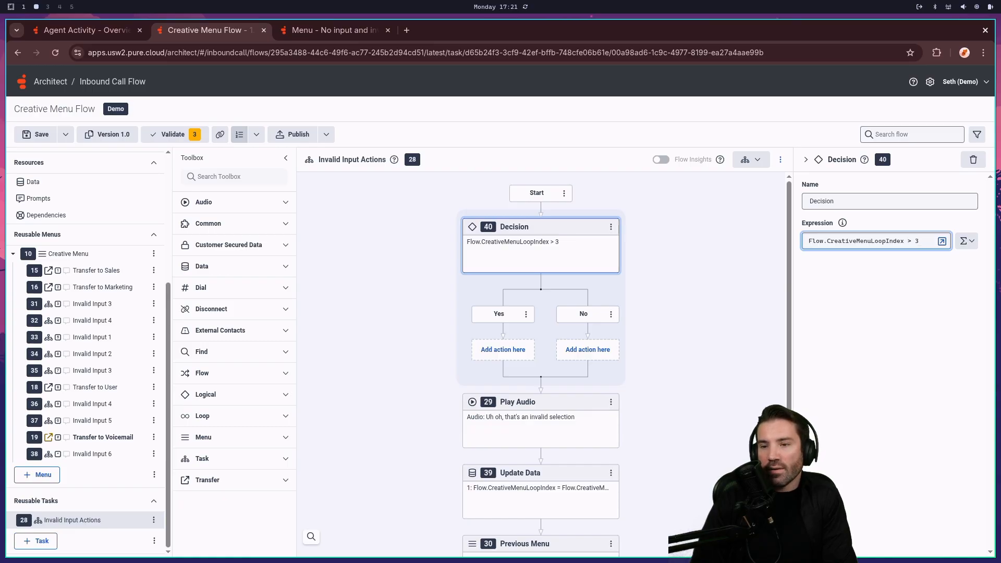
pyautogui.click(907, 292)
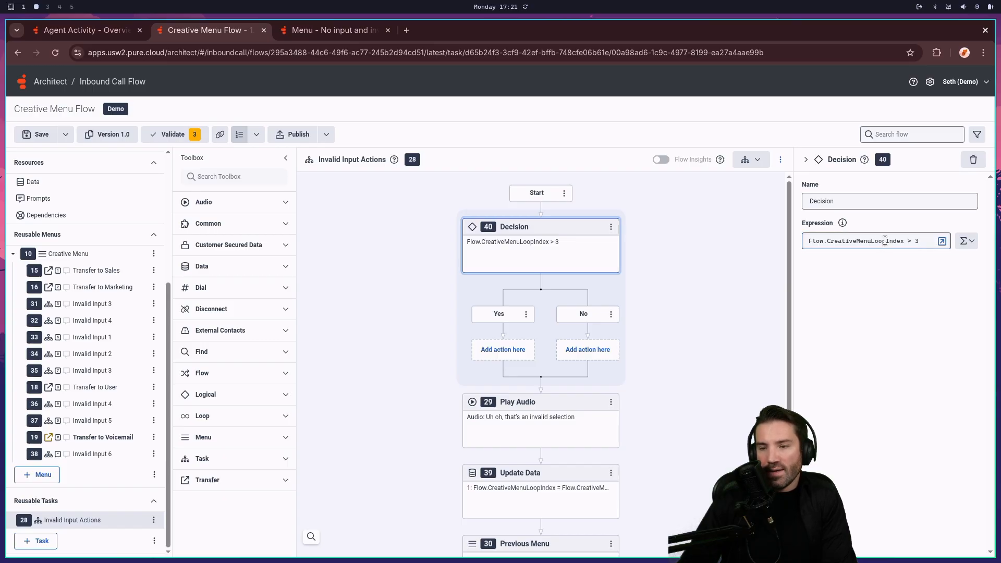
# Add a Transfer to User action under the Decision's Yes branch and select the presenter's admin account as the user.
pyautogui.rightClick(482, 356)
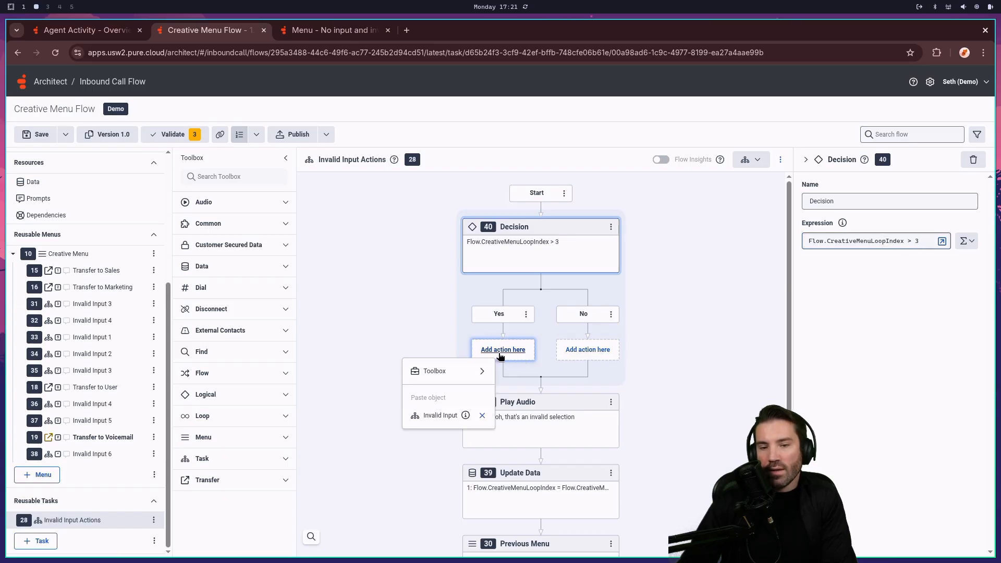
pyautogui.moveTo(459, 372)
pyautogui.moveTo(554, 367)
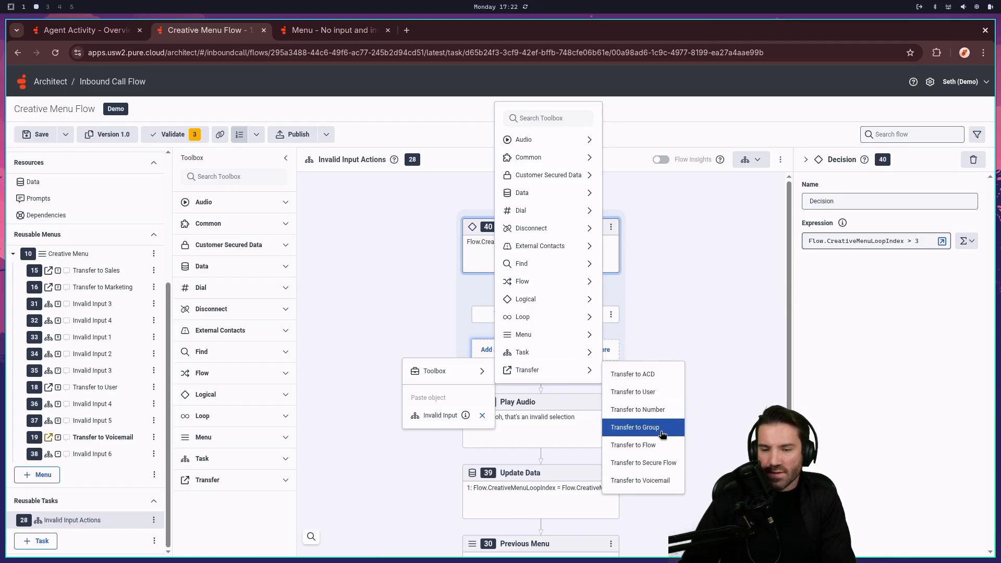
pyautogui.click(667, 392)
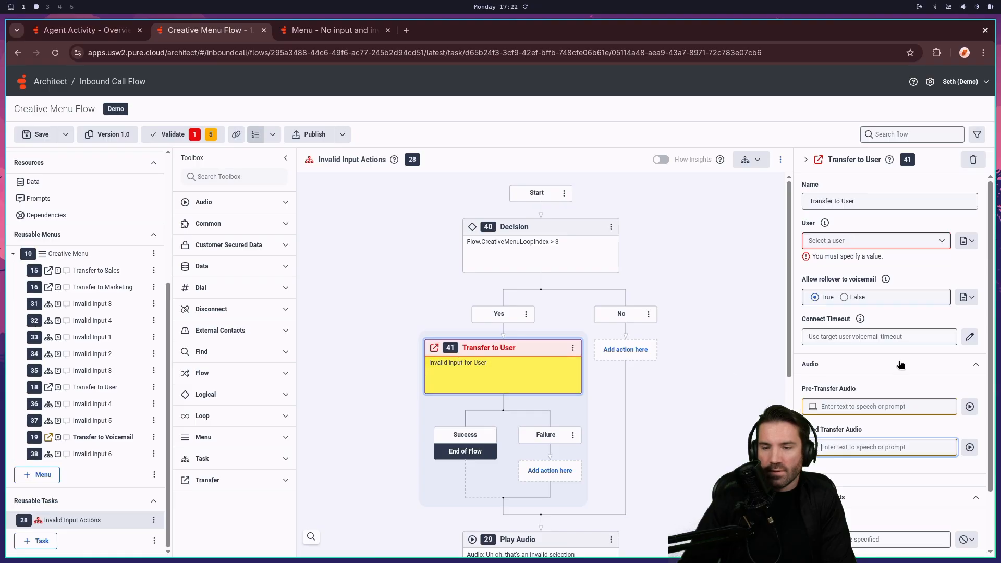
pyautogui.click(910, 243)
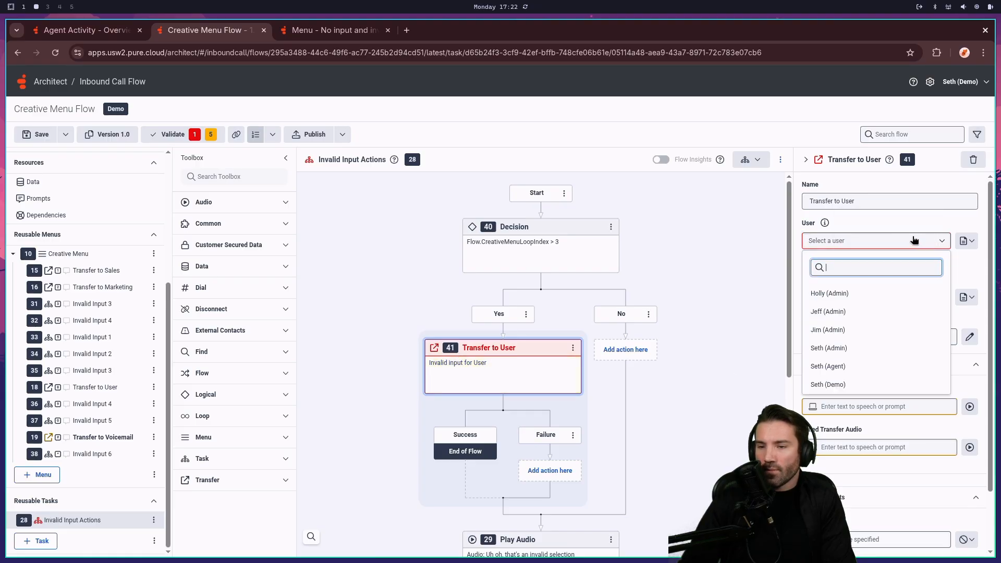
pyautogui.click(847, 348)
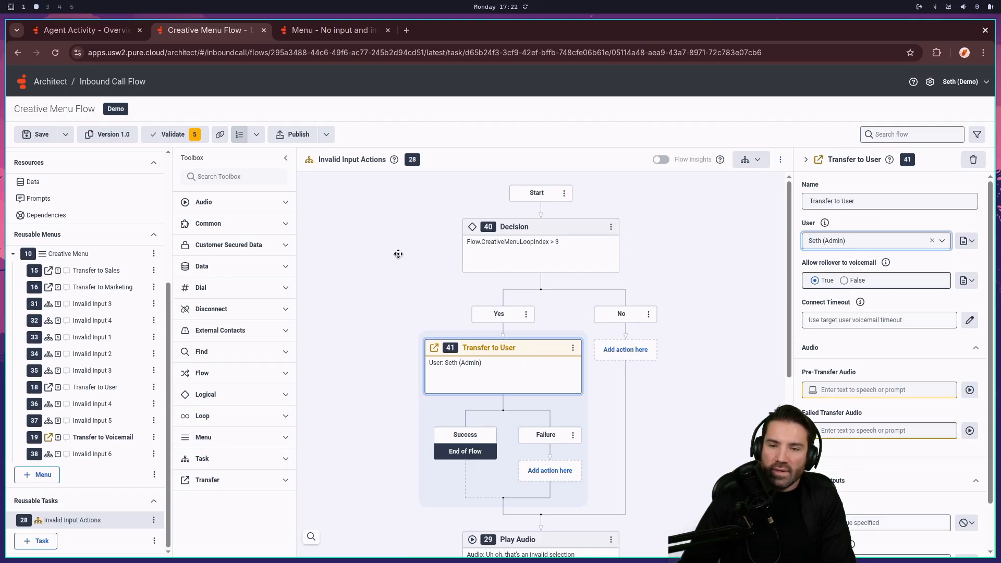
pyautogui.click(439, 275)
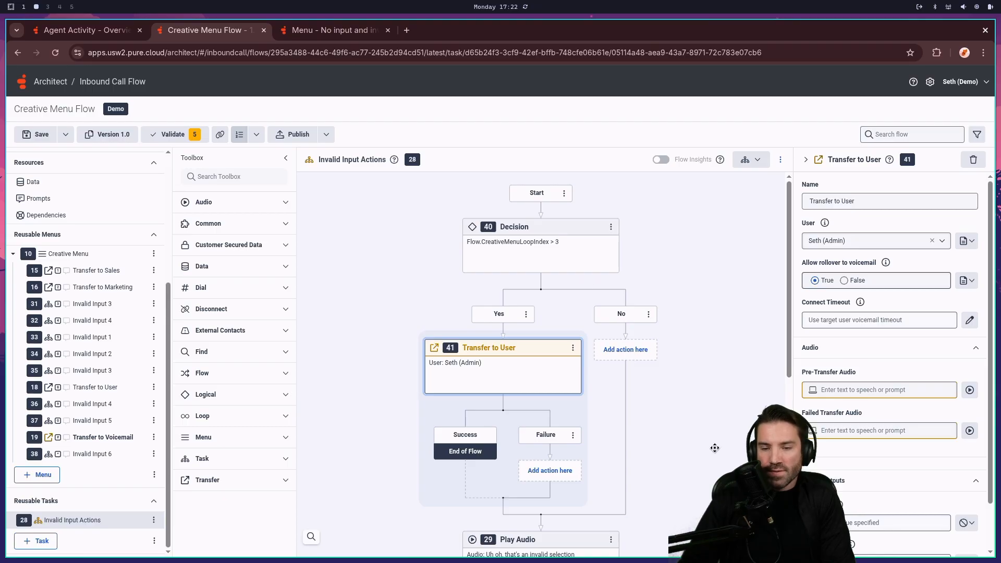
# Review the Play Audio, Previous Menu, Transfer to User, Update Data and Decision actions in the Invalid Input Actions task.
pyautogui.scroll(-2, 678, 433)
pyautogui.click(557, 420)
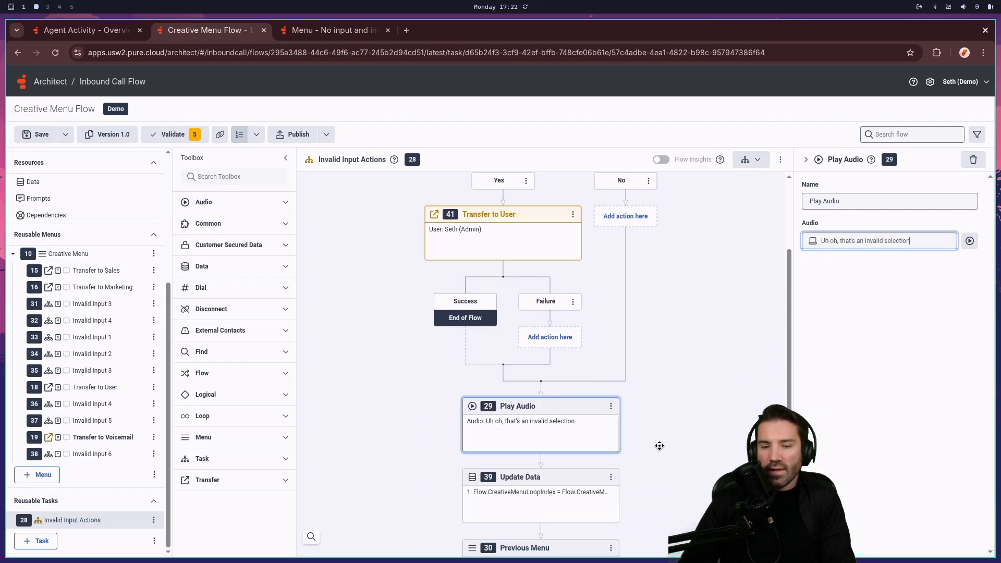
pyautogui.scroll(-2, 543, 363)
pyautogui.click(553, 425)
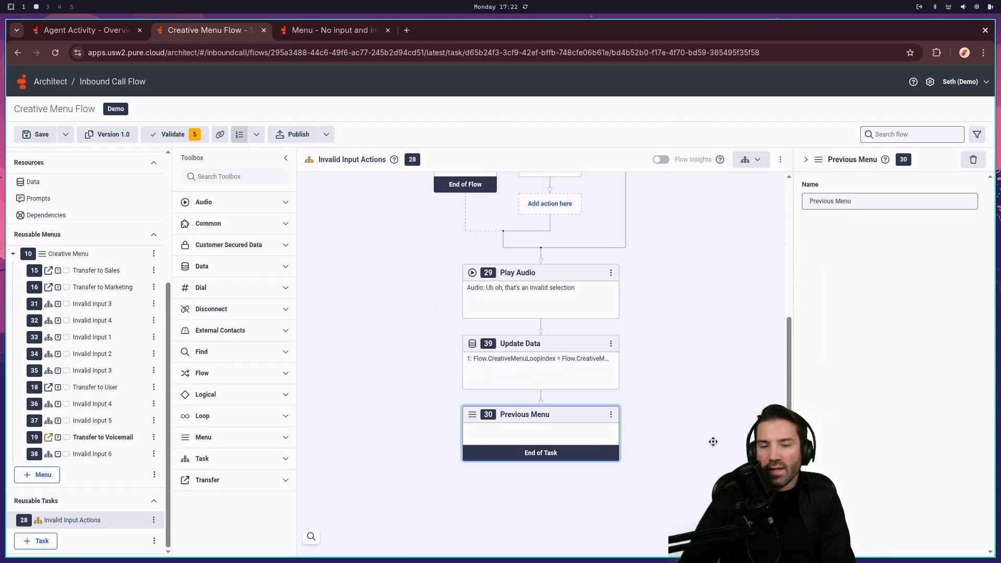
pyautogui.scroll(1, 765, 362)
pyautogui.scroll(3, 765, 362)
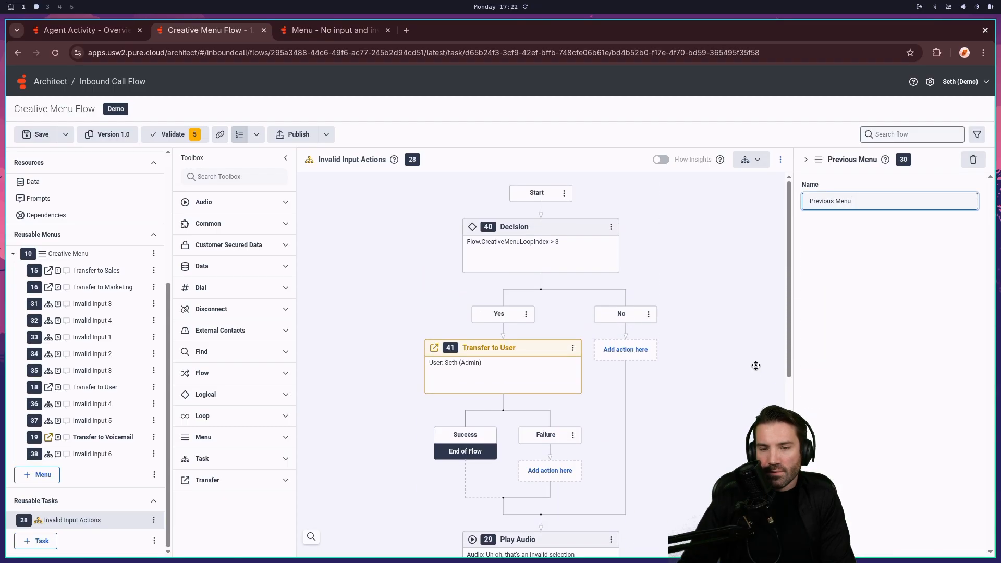
pyautogui.click(484, 374)
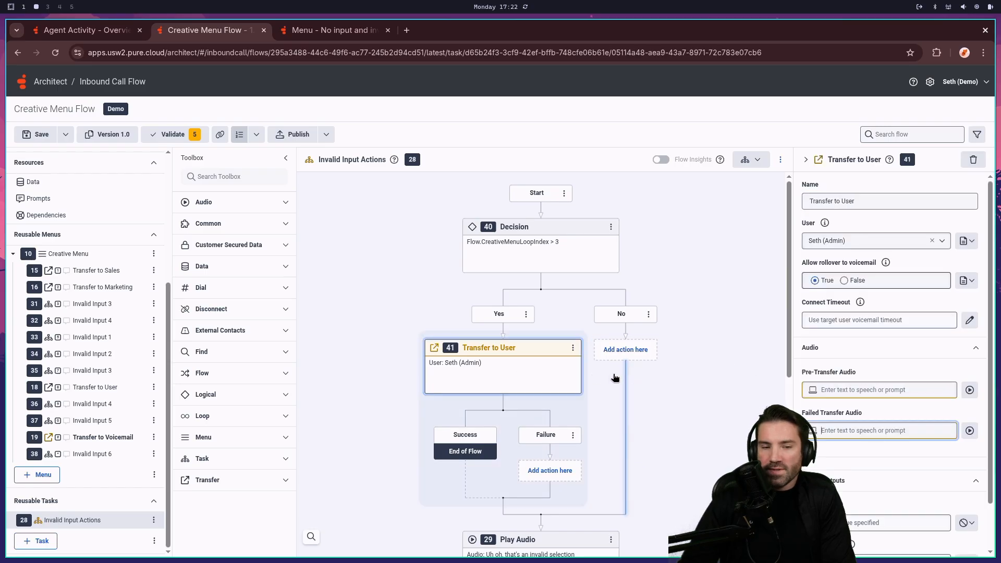
pyautogui.scroll(-3, 446, 357)
pyautogui.scroll(3, 705, 412)
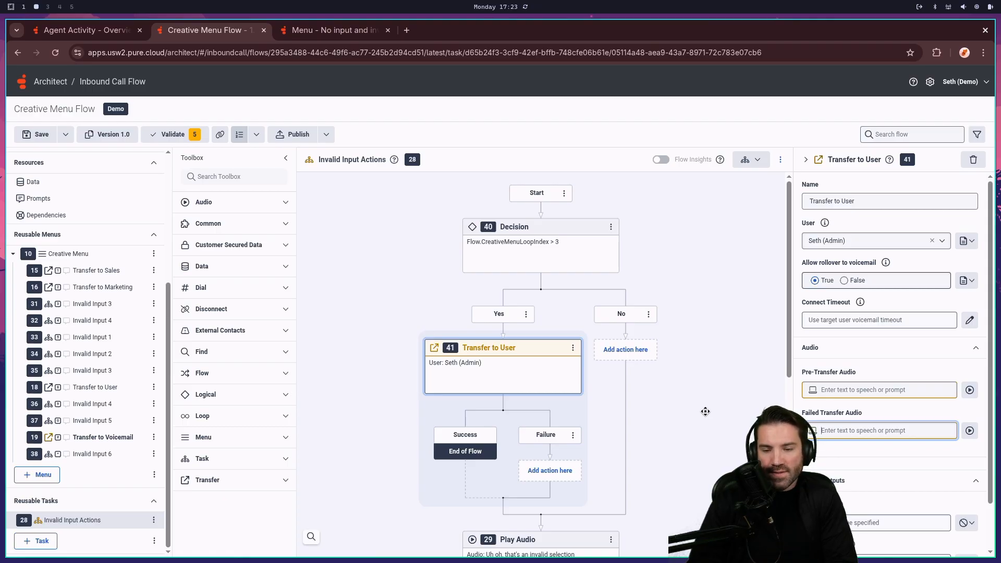
pyautogui.scroll(-5, 701, 401)
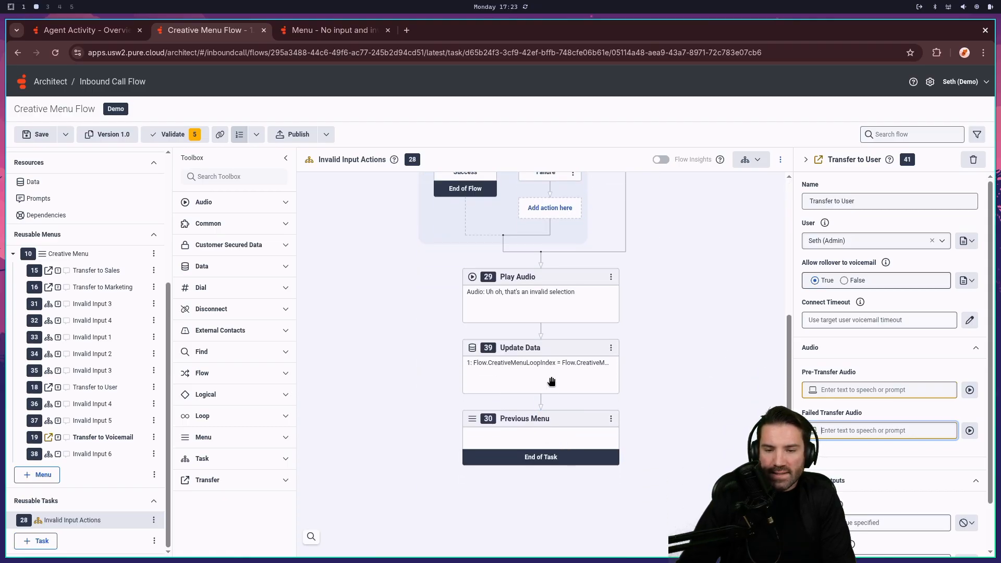
pyautogui.click(553, 374)
pyautogui.scroll(5, 735, 395)
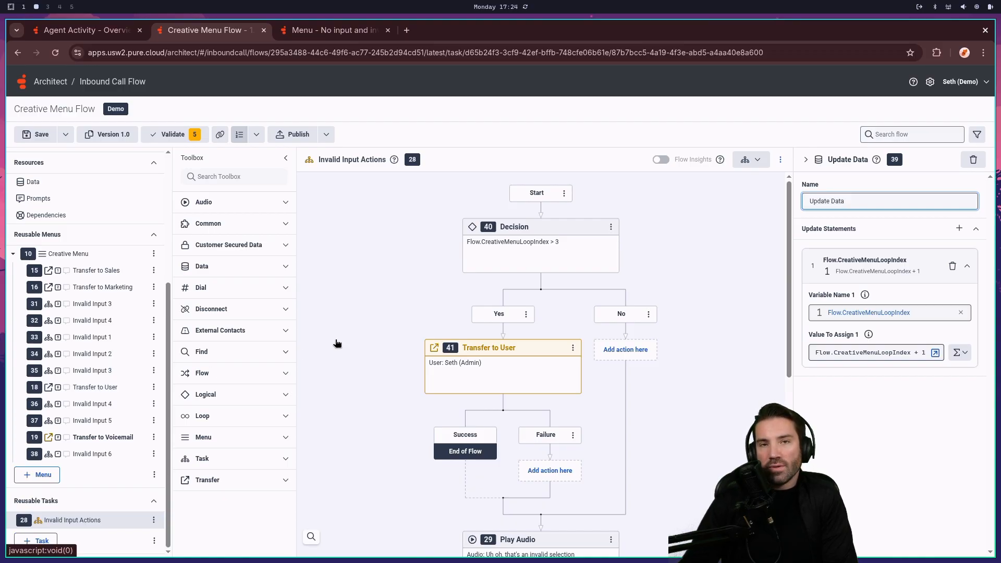
pyautogui.click(579, 259)
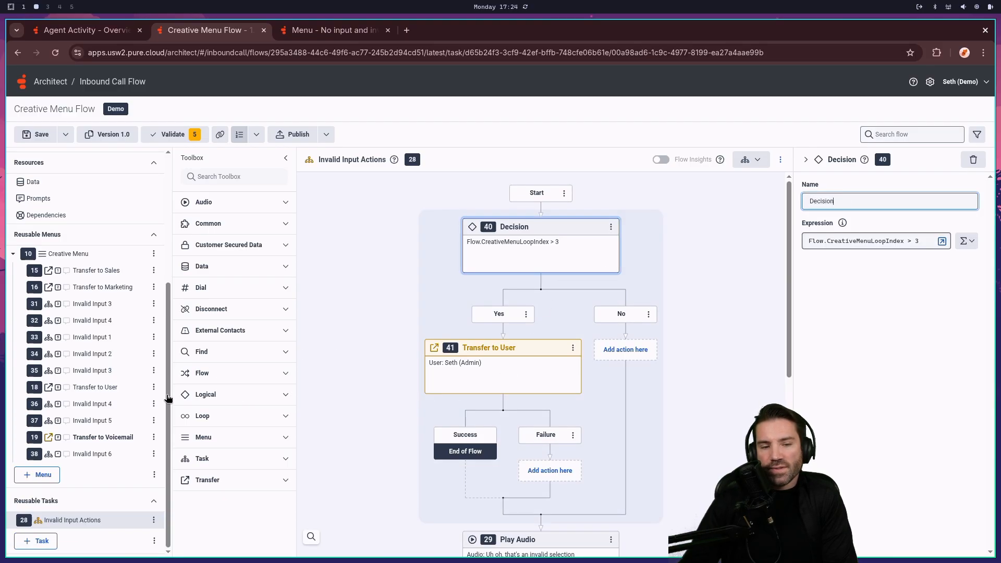
# Inspect the Transfer to User, Transfer to Voicemail and Invalid Input 4 choices of the Creative Menu.
pyautogui.click(84, 386)
pyautogui.click(90, 440)
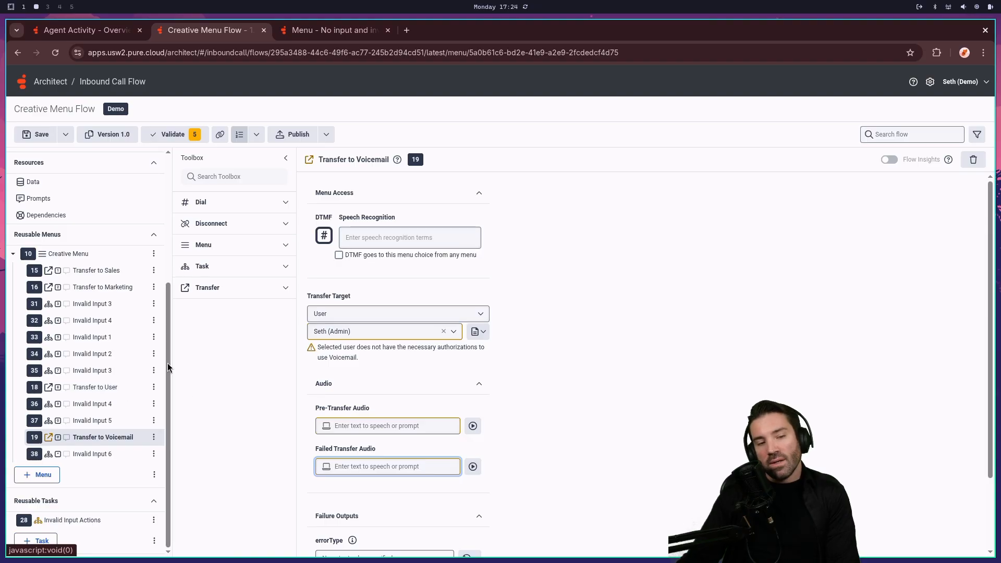
pyautogui.click(99, 320)
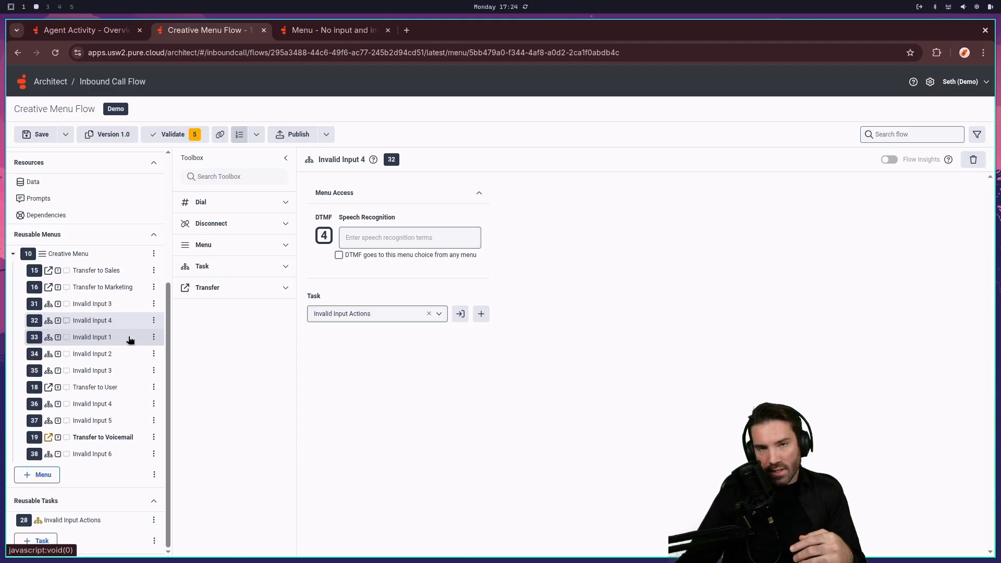
# Switch to the Genesys Community discussion on menu no input and invalid input and read the Collect Input recommendation.
pyautogui.click(358, 32)
pyautogui.scroll(-10, 452, 252)
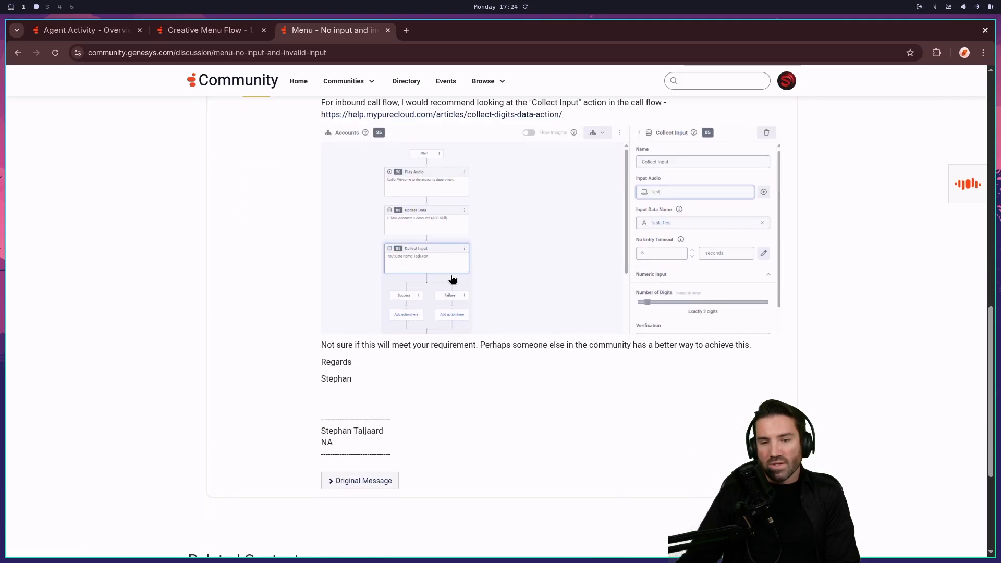
pyautogui.scroll(4, 446, 271)
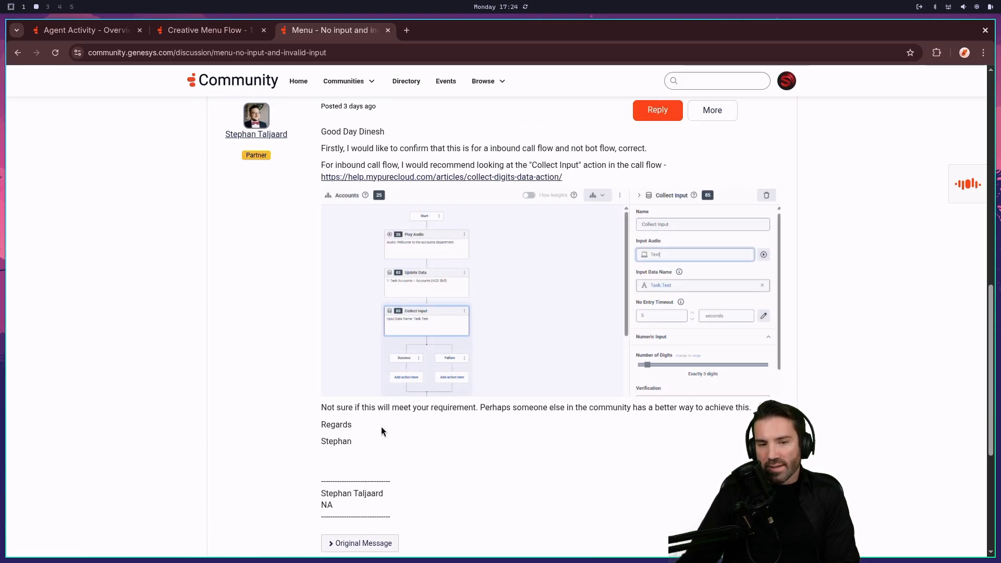
# Switch back to Architect, save Creative Menu Flow and return to the list of inbound call flows.
pyautogui.click(208, 32)
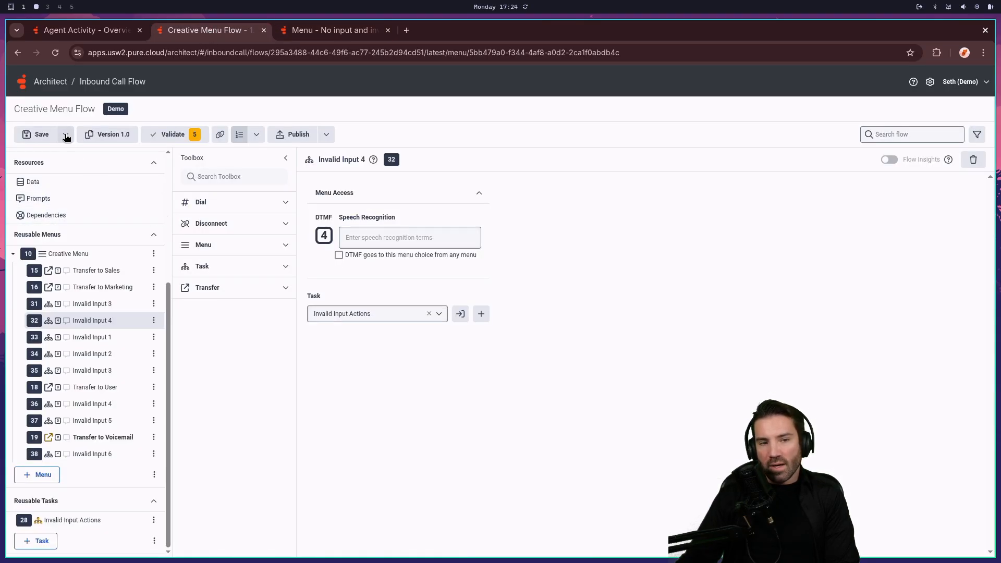
pyautogui.click(41, 135)
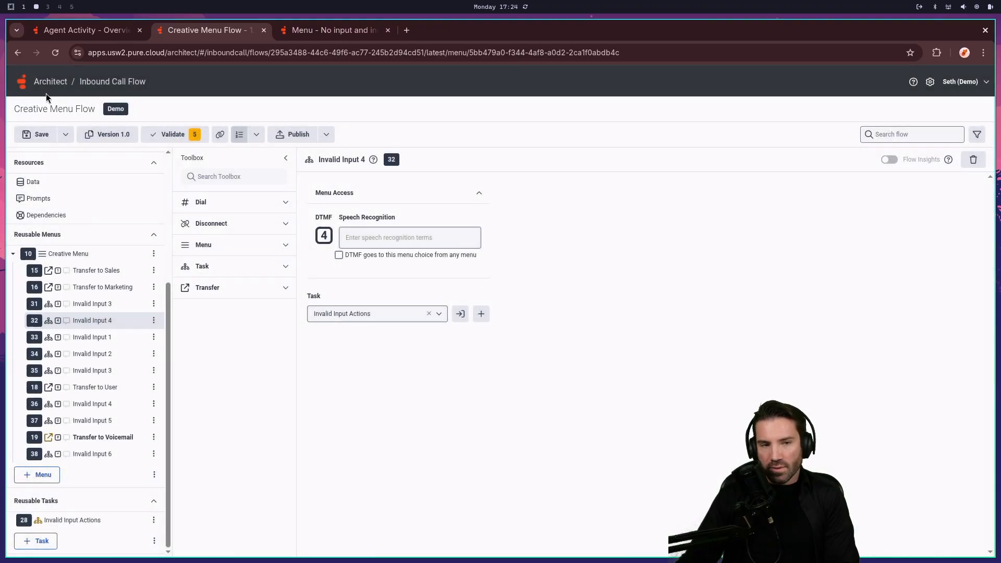
pyautogui.click(51, 82)
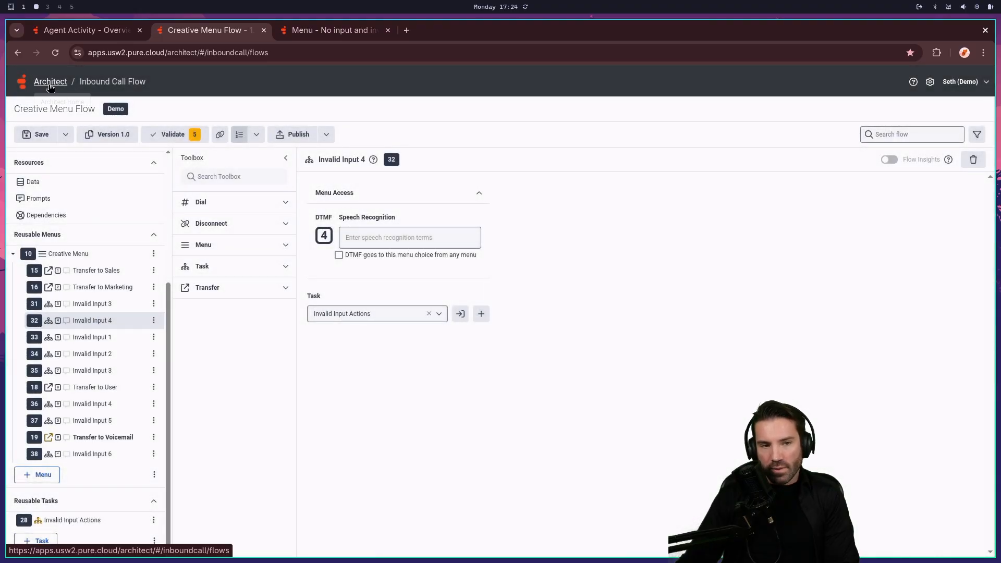
# Create an inbound call flow named Creative Menu Version 2, keeping the default language and division.
pyautogui.click(41, 143)
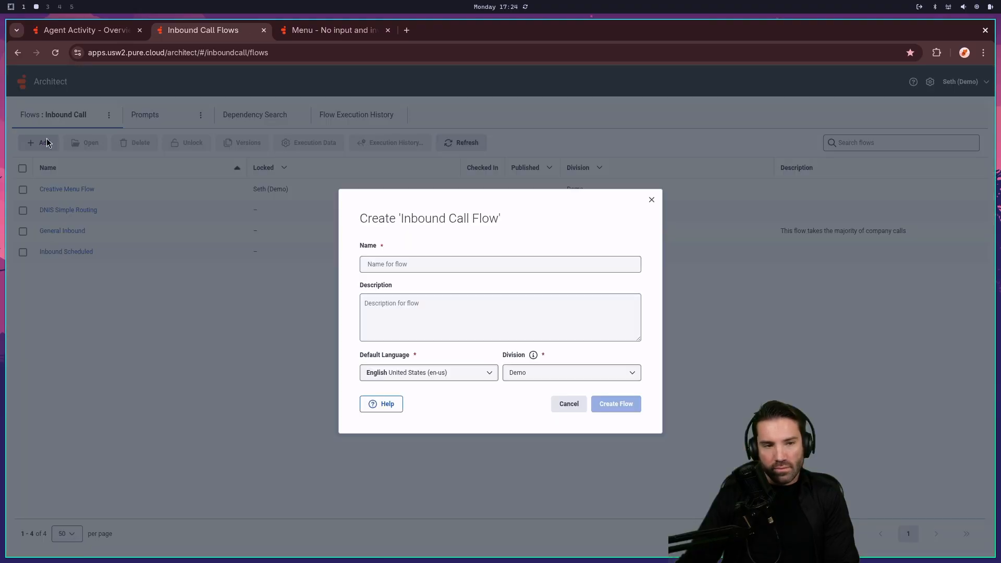
pyautogui.write('C')
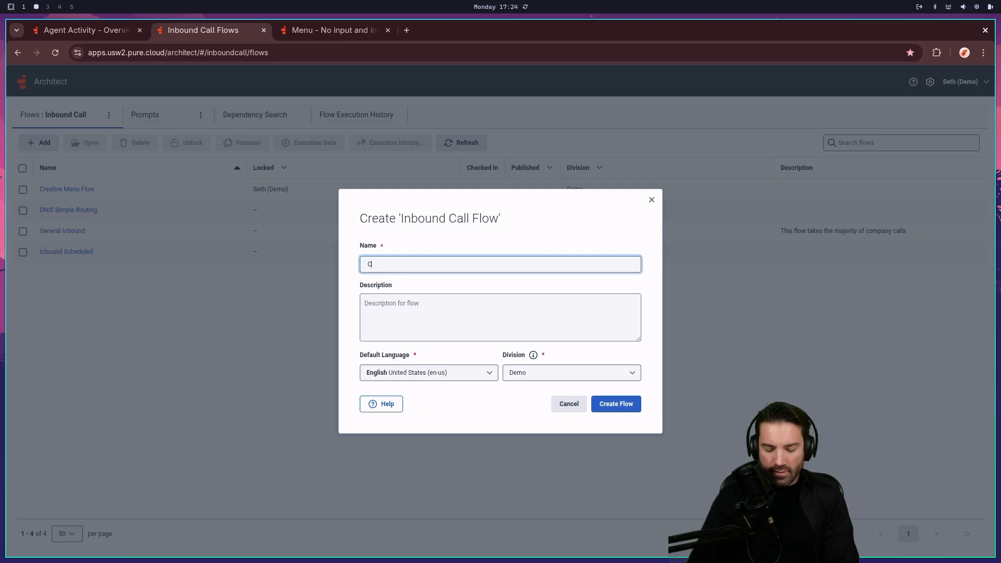
pyautogui.write('reative ')
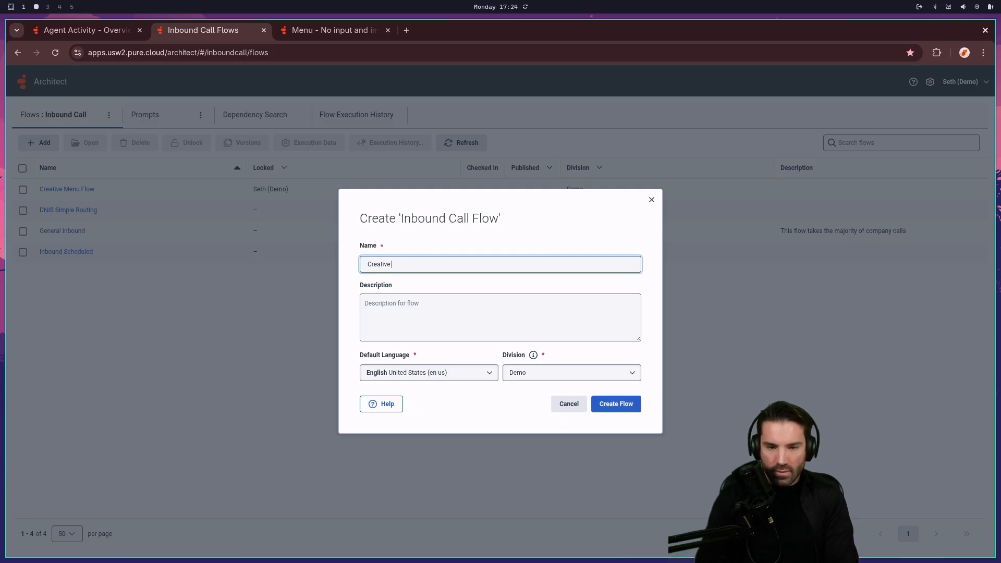
pyautogui.write('Menu ')
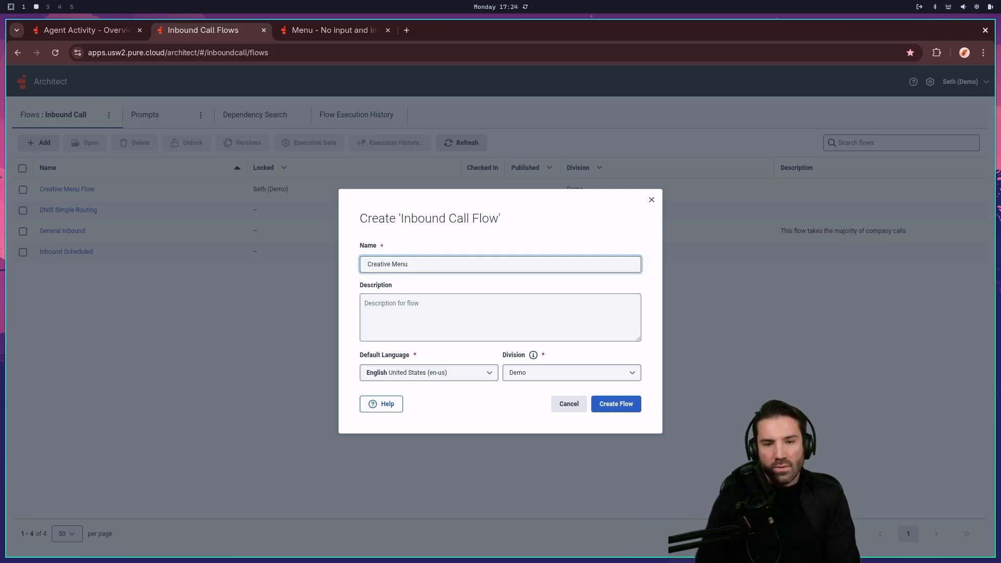
pyautogui.write('Version')
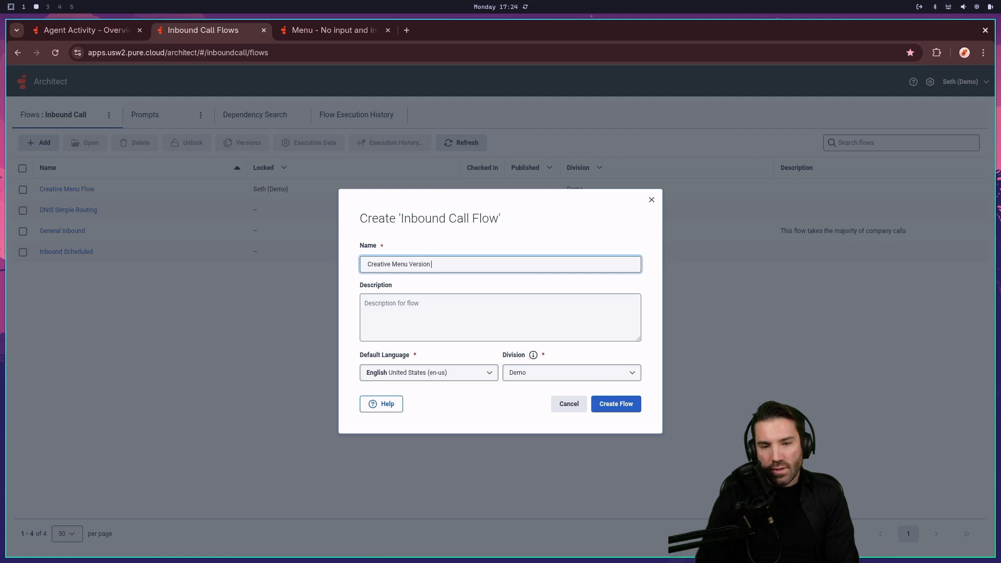
pyautogui.write(' 2')
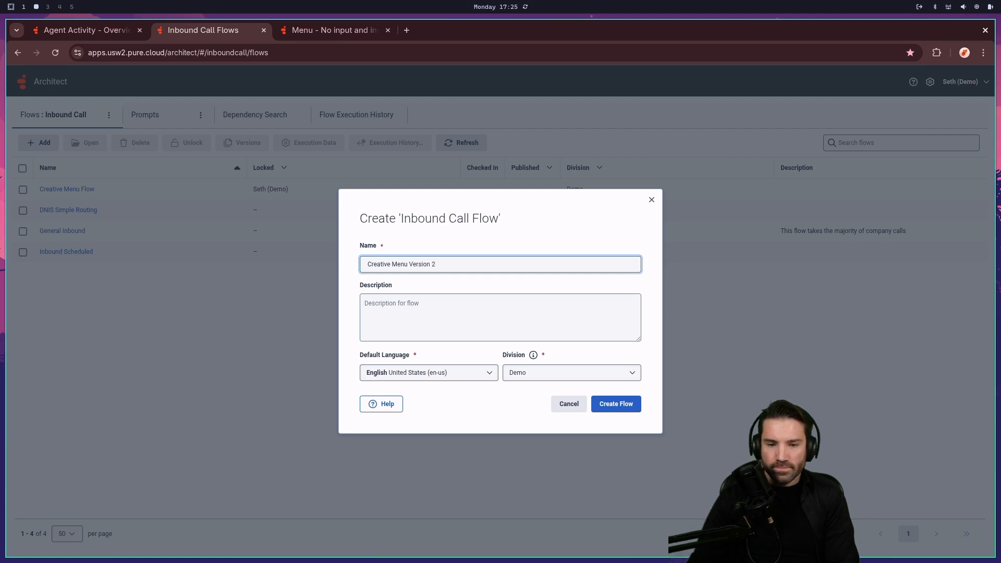
pyautogui.click(634, 403)
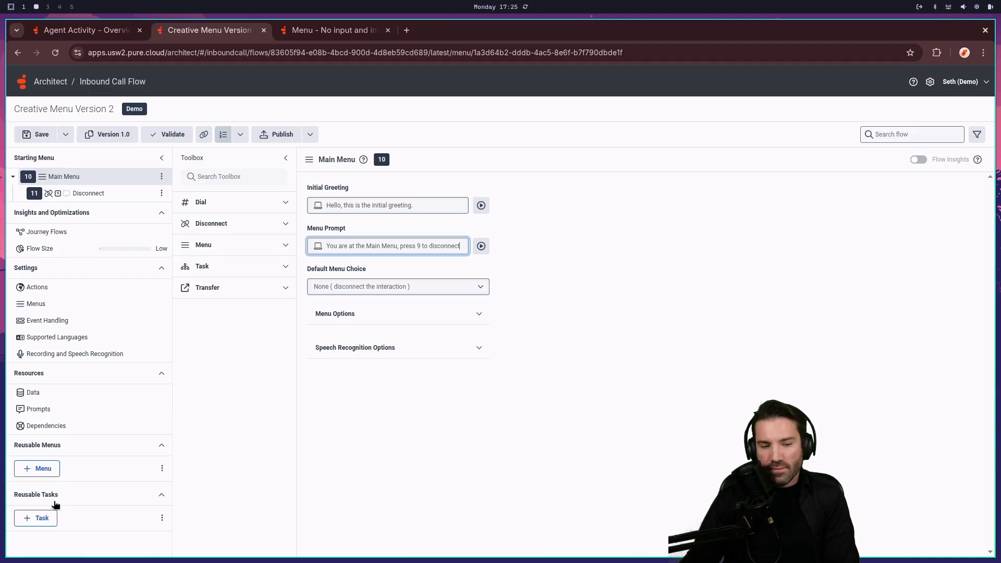
# Add a reusable task named Main Task and set it as the flow's starting task.
pyautogui.click(36, 519)
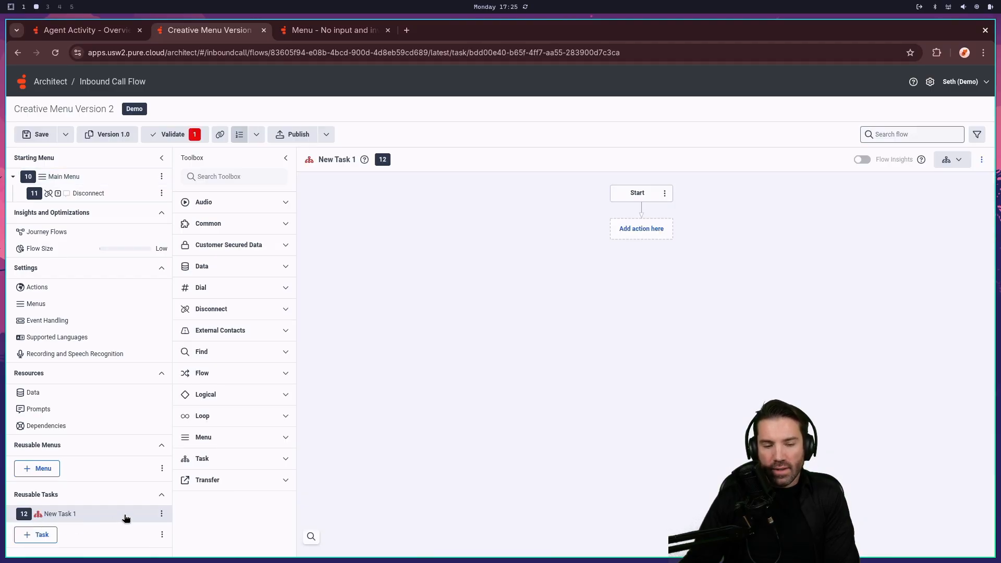
pyautogui.click(352, 159)
pyautogui.write('Main Task')
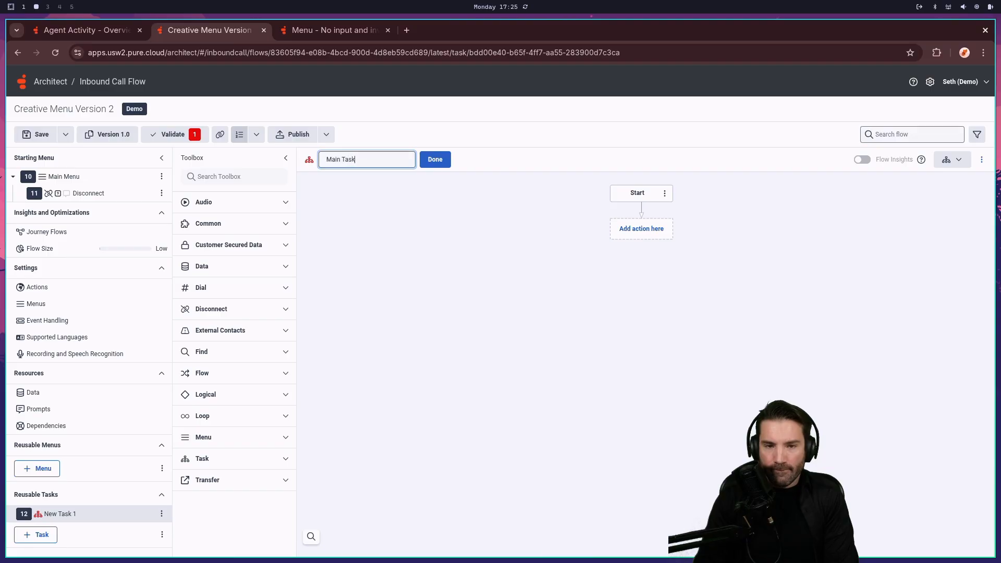
pyautogui.click(435, 161)
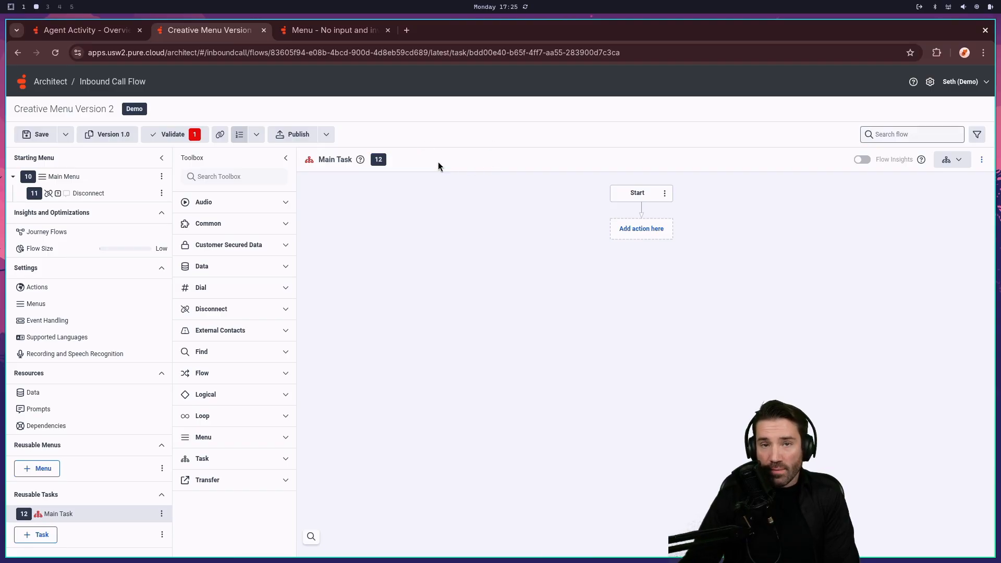
pyautogui.click(162, 513)
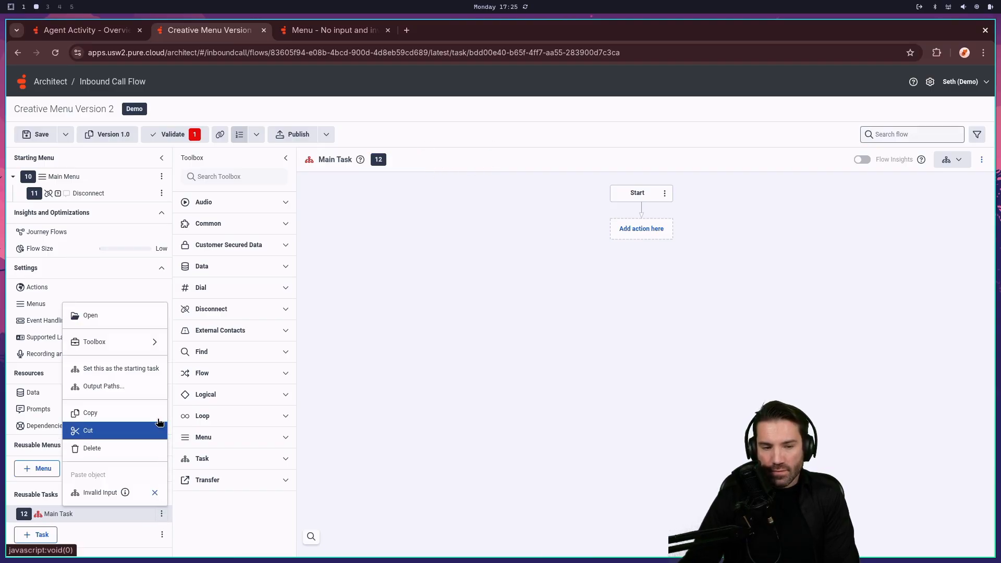
pyautogui.click(123, 367)
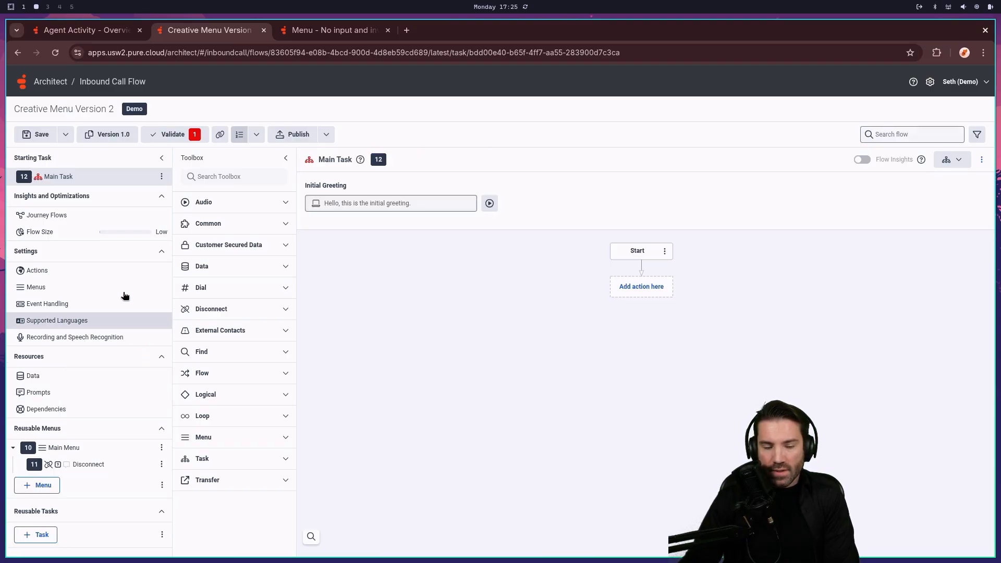
# Delete the reusable Main Menu from the flow.
pyautogui.click(95, 449)
pyautogui.click(161, 447)
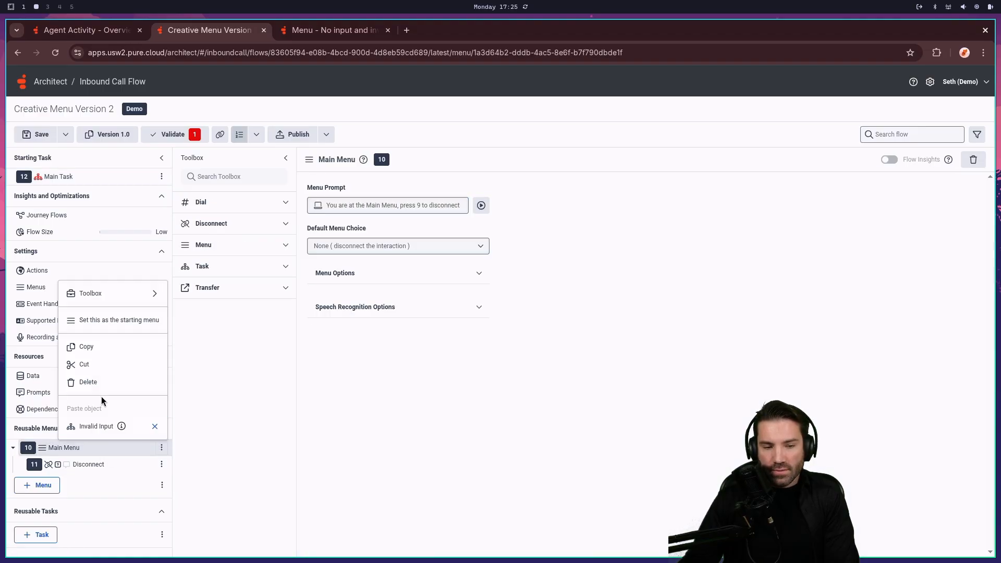
pyautogui.click(103, 383)
pyautogui.click(674, 350)
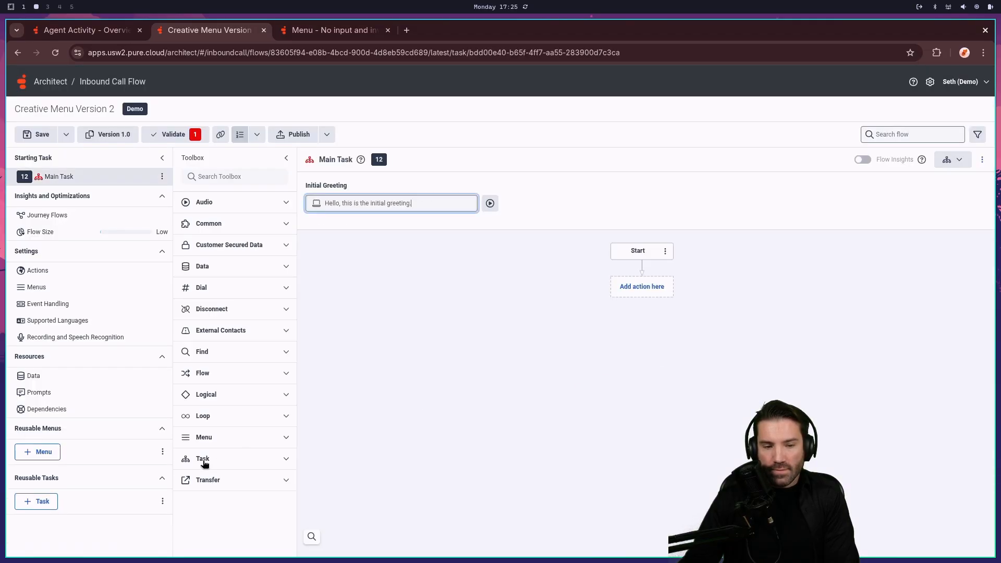
pyautogui.click(162, 451)
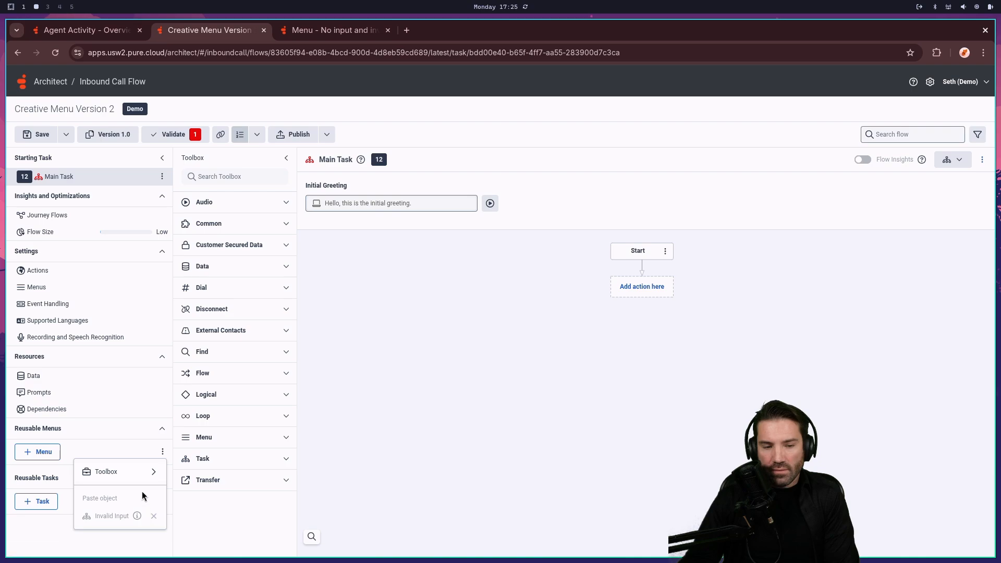
pyautogui.click(393, 404)
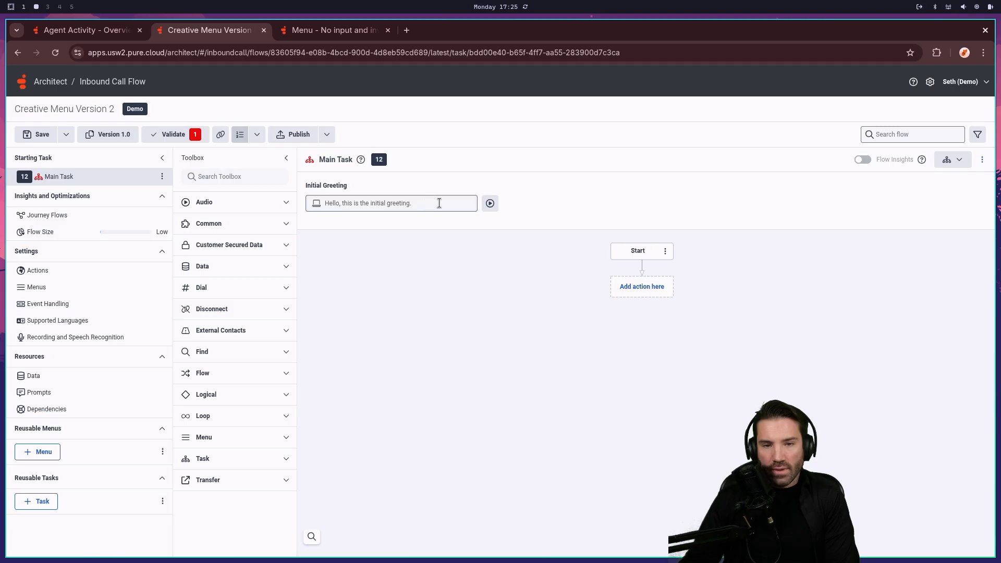
# Replace the initial greeting's text-to-speech with the expression ToAudio(NOT_SET) and close the audio sequence.
pyautogui.click(471, 203)
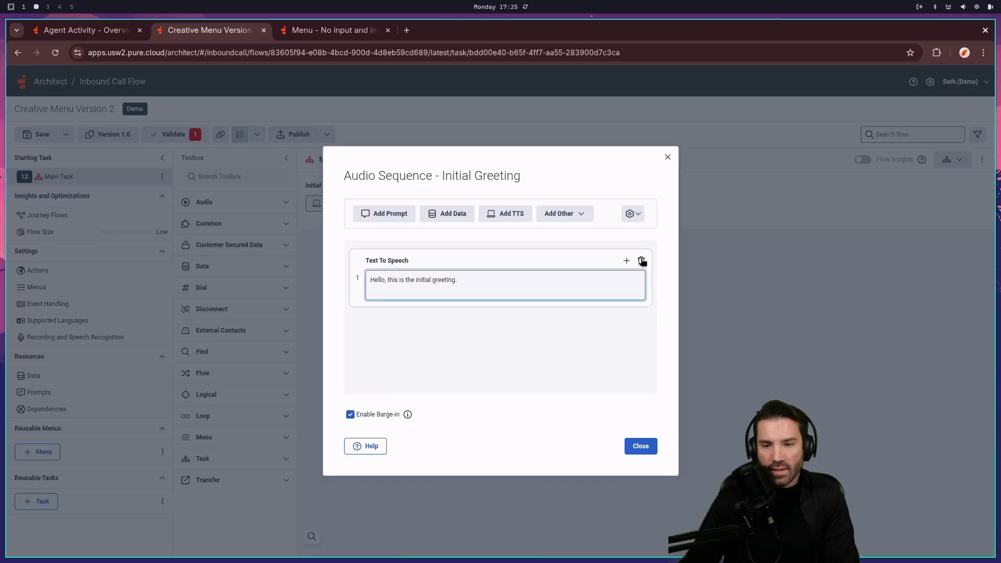
pyautogui.click(642, 261)
pyautogui.click(570, 343)
pyautogui.click(562, 215)
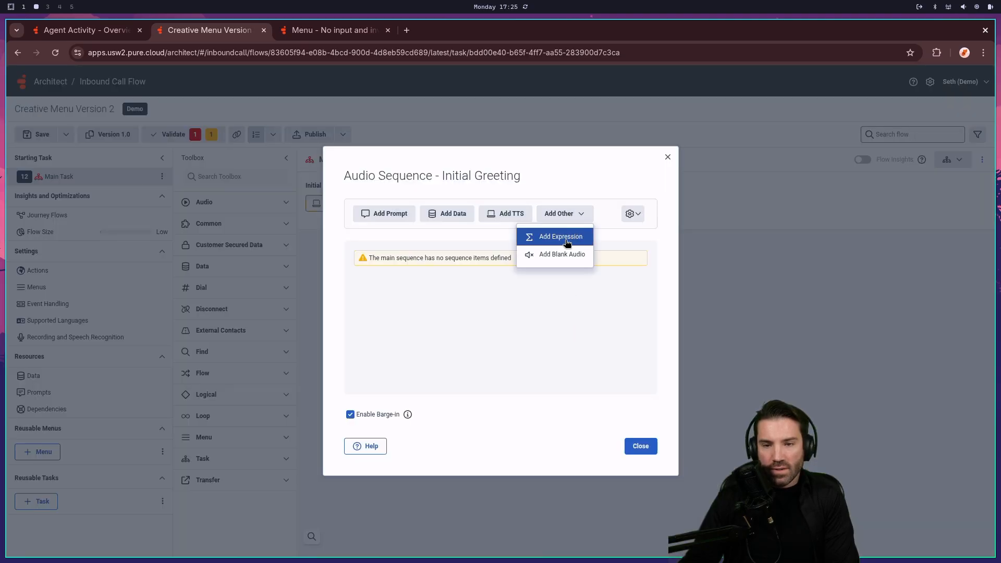
pyautogui.click(566, 237)
pyautogui.write('toaud')
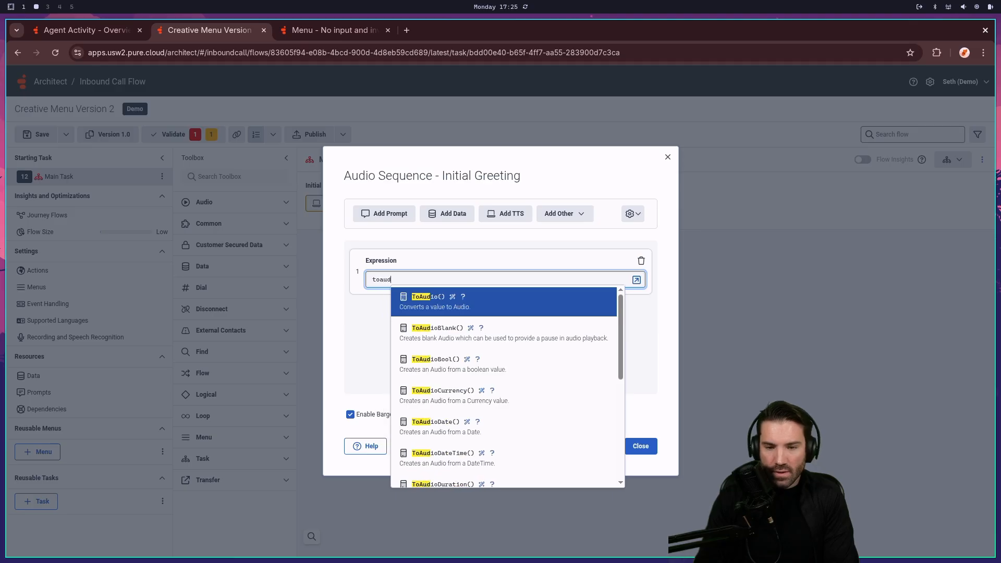
pyautogui.press('Return')
pyautogui.write('NOT_SET')
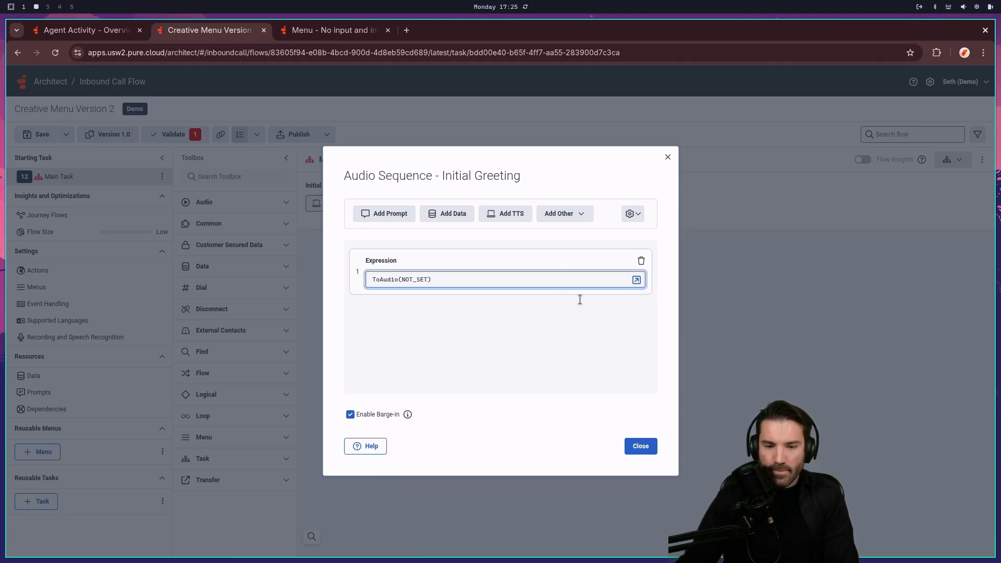
pyautogui.click(650, 449)
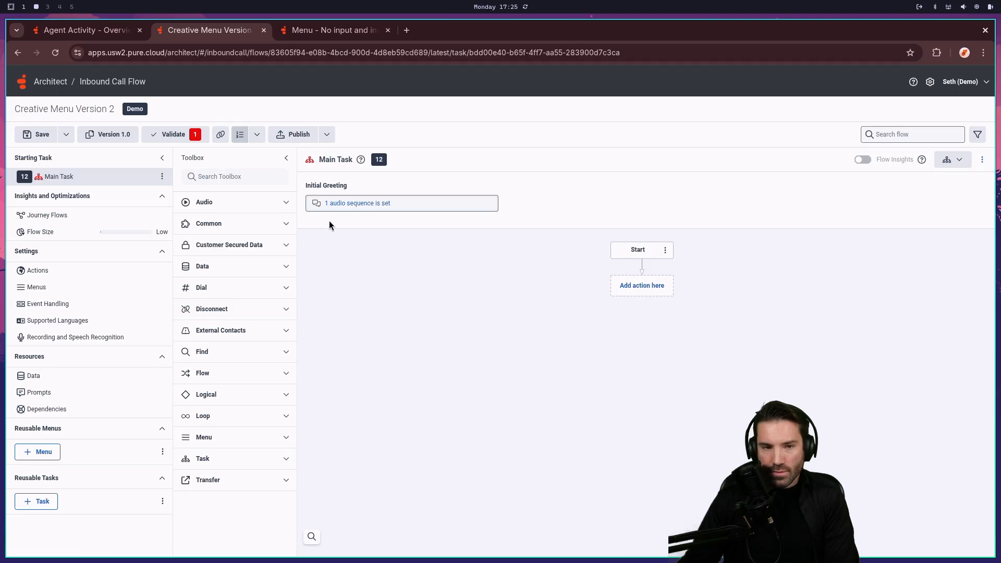
# Clear the copied Invalid Input task from the clipboard and add a Disconnect action after the start of Main Task.
pyautogui.click(639, 285)
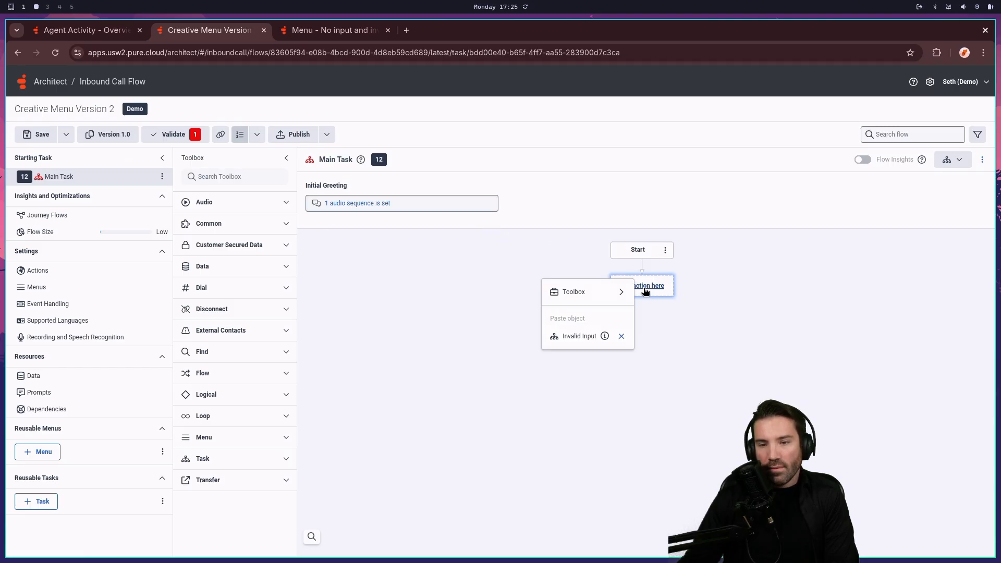
pyautogui.click(620, 336)
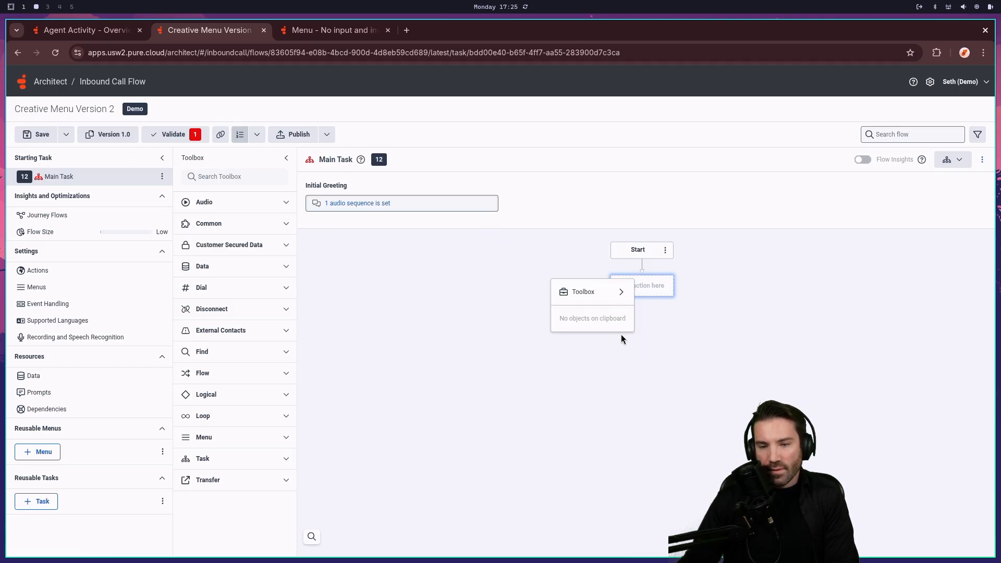
pyautogui.moveTo(605, 291)
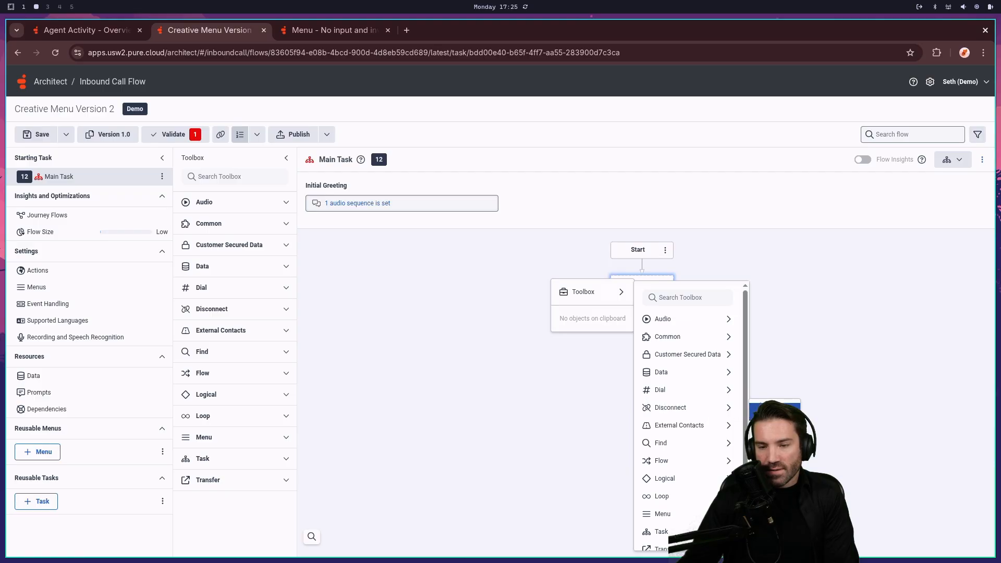
pyautogui.click(774, 409)
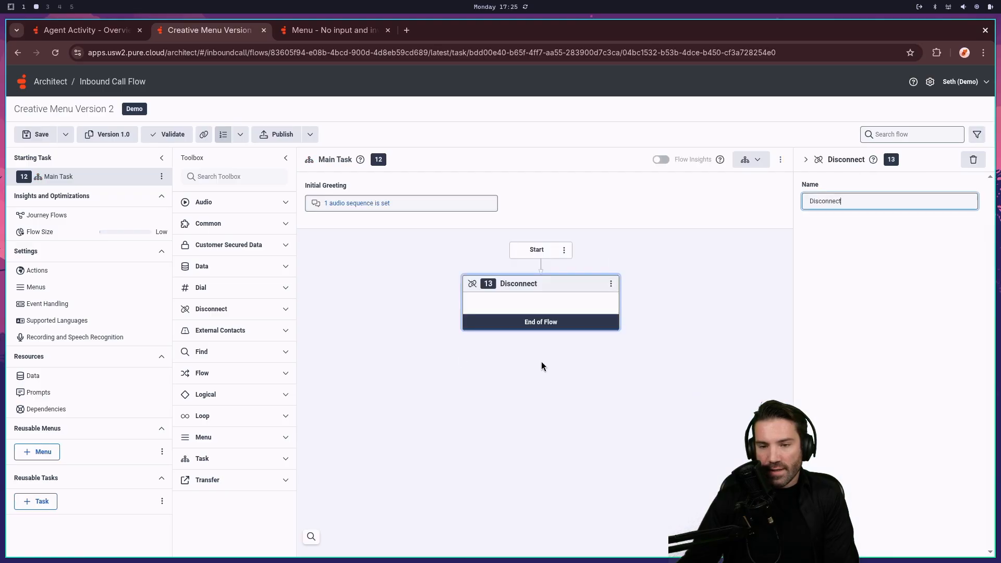
# Collapse the toolbox, the flow outline and the Disconnect action's properties to widen the canvas.
pyautogui.click(287, 159)
pyautogui.click(161, 158)
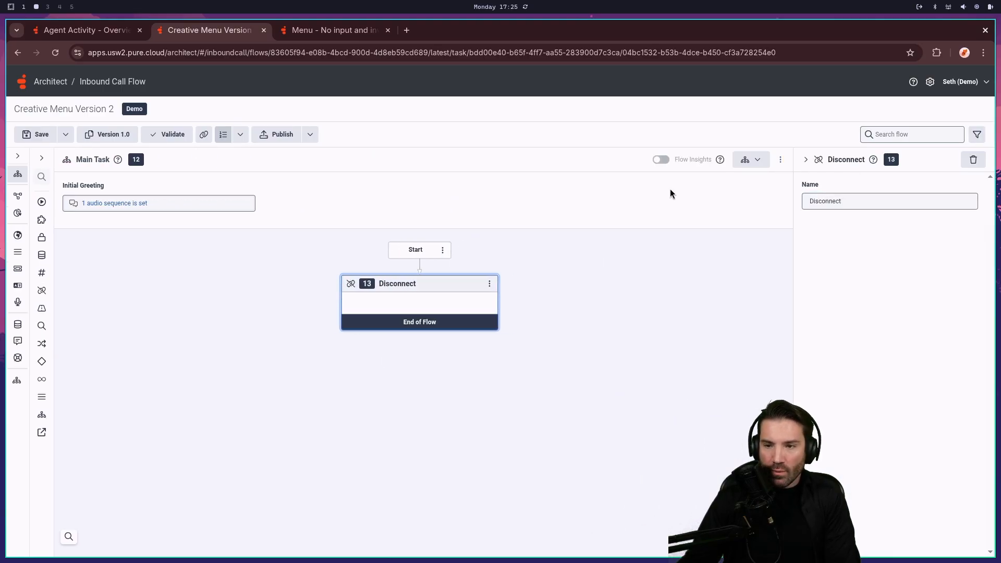
pyautogui.click(807, 159)
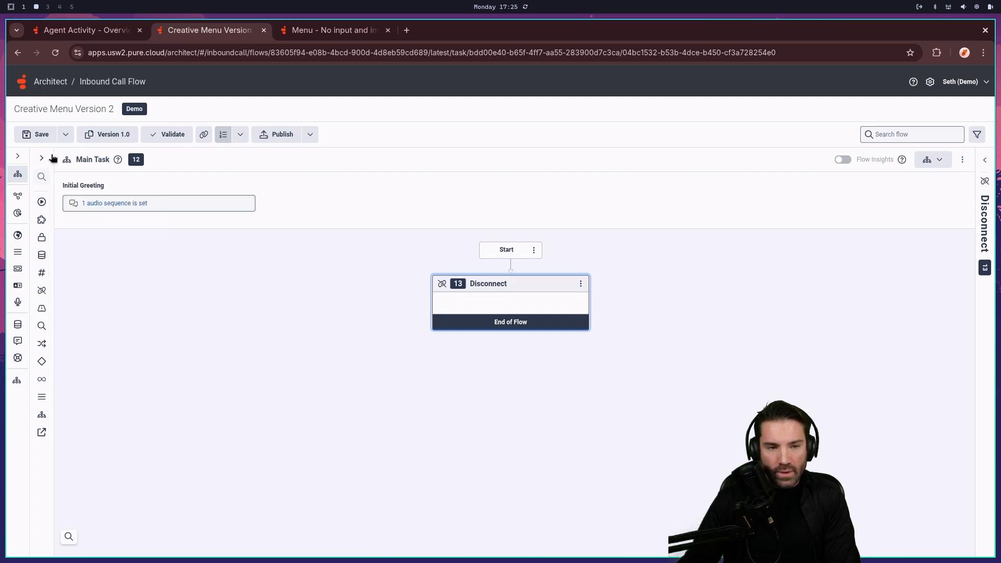
# Check the community reply about the Collect Input action, return to Creative Menu Version 2 and dismiss the open insertion list.
pyautogui.click(511, 267)
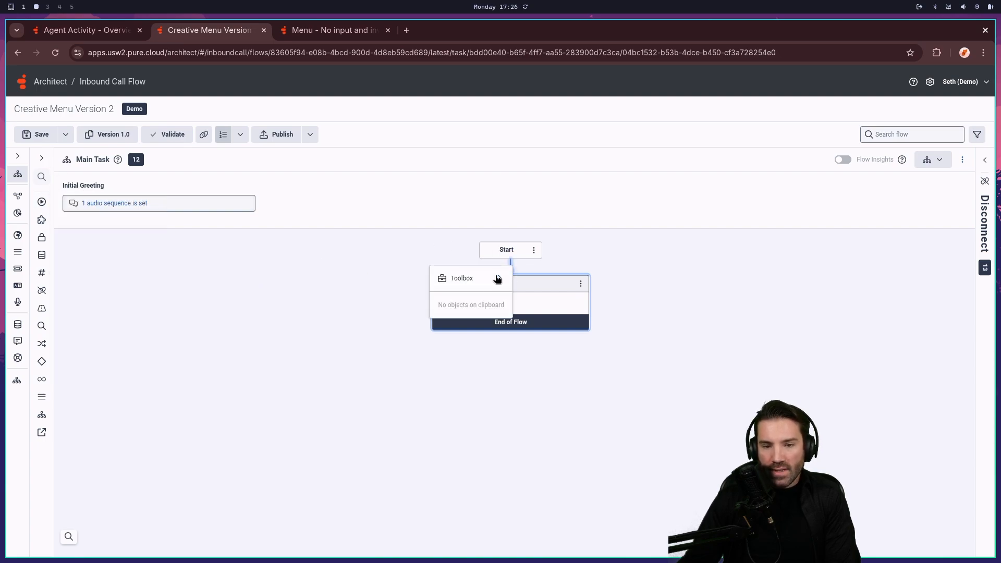
pyautogui.moveTo(490, 284)
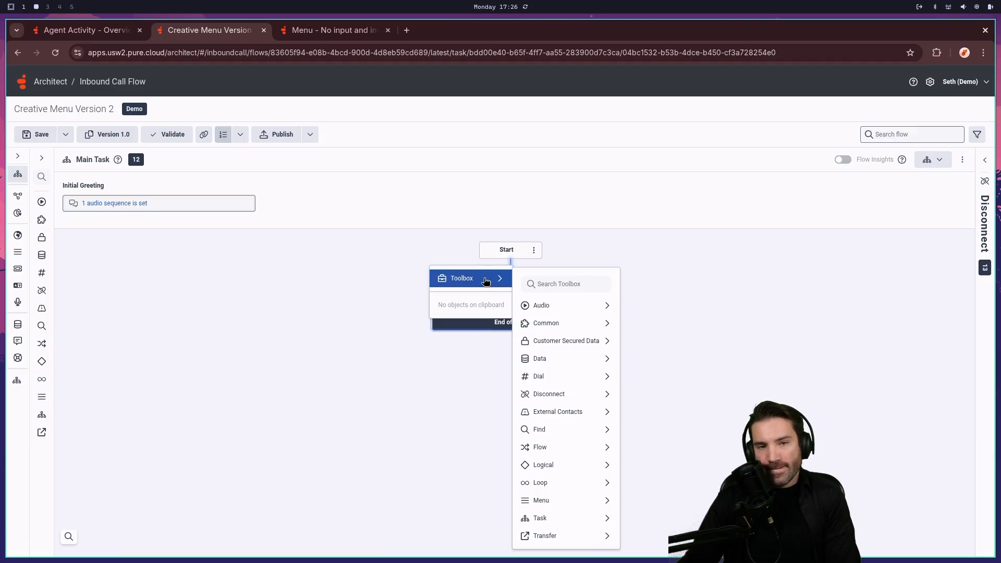
pyautogui.click(327, 36)
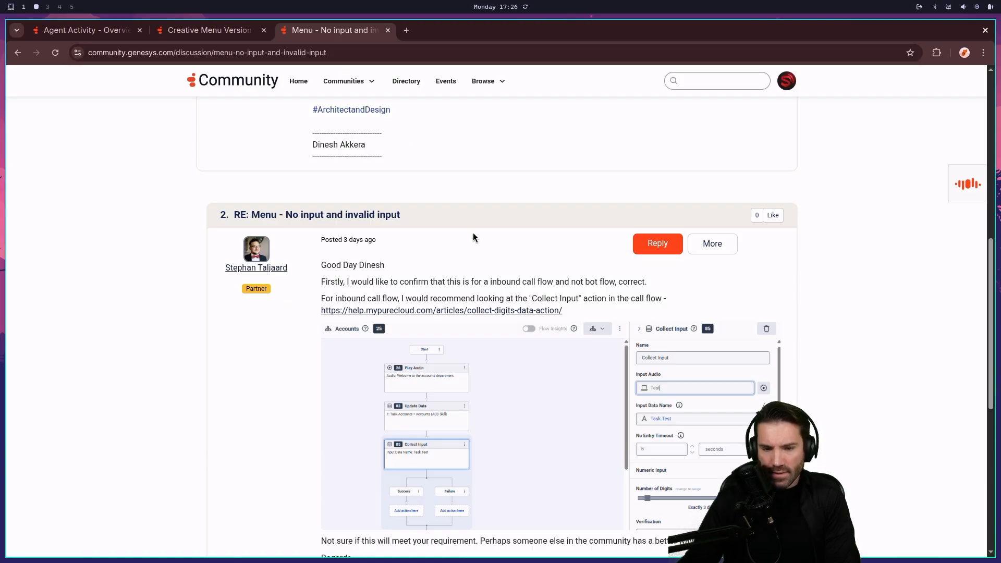
pyautogui.click(216, 30)
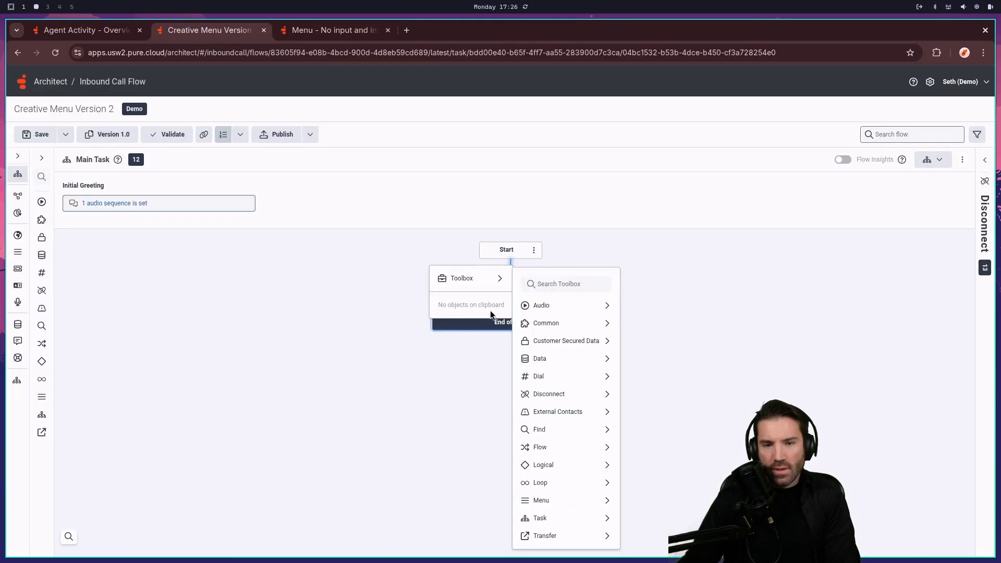
pyautogui.click(327, 281)
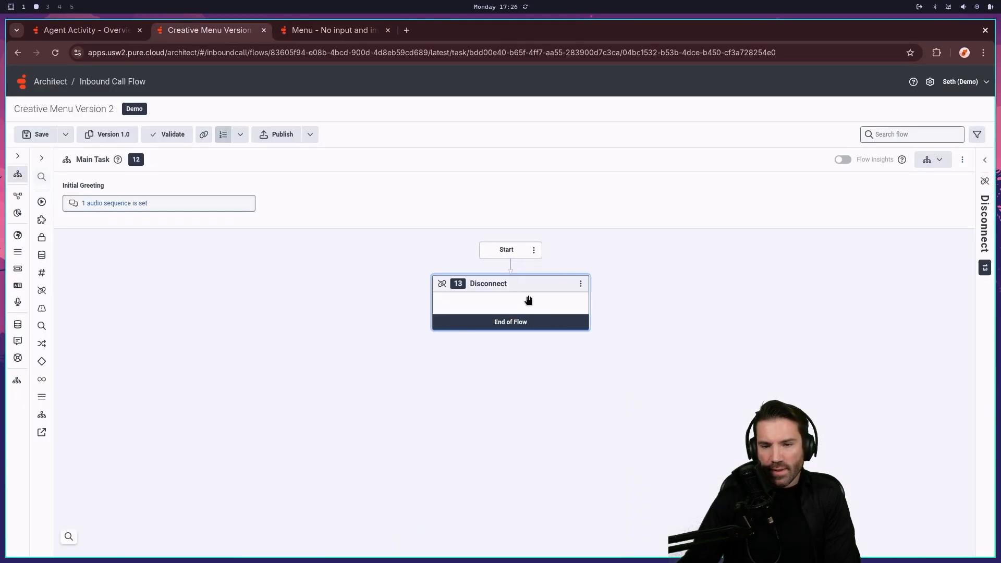
# Insert a Collect Input data action between Start and Disconnect in Main Task.
pyautogui.rightClick(511, 268)
pyautogui.moveTo(572, 489)
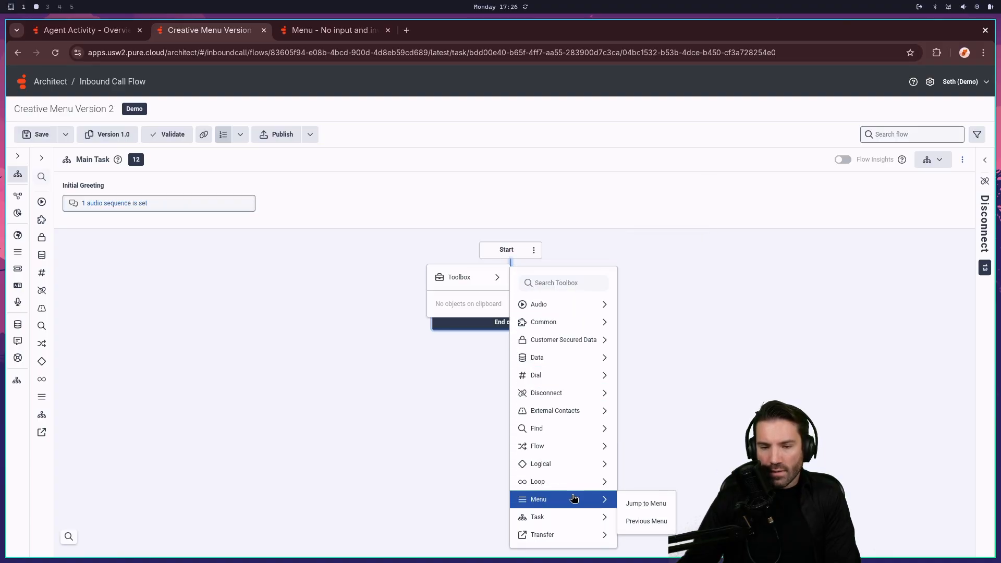
pyautogui.moveTo(572, 358)
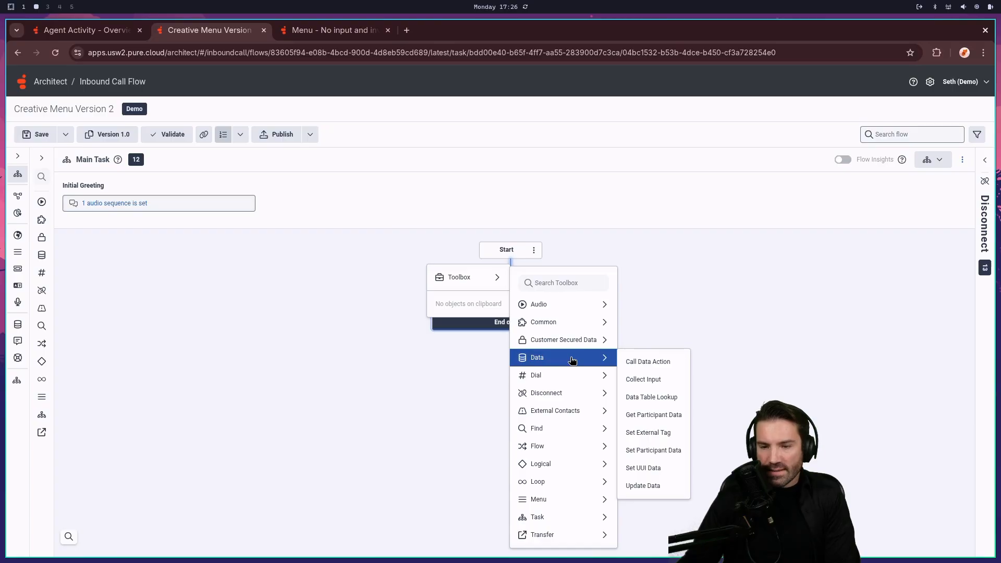
pyautogui.click(662, 380)
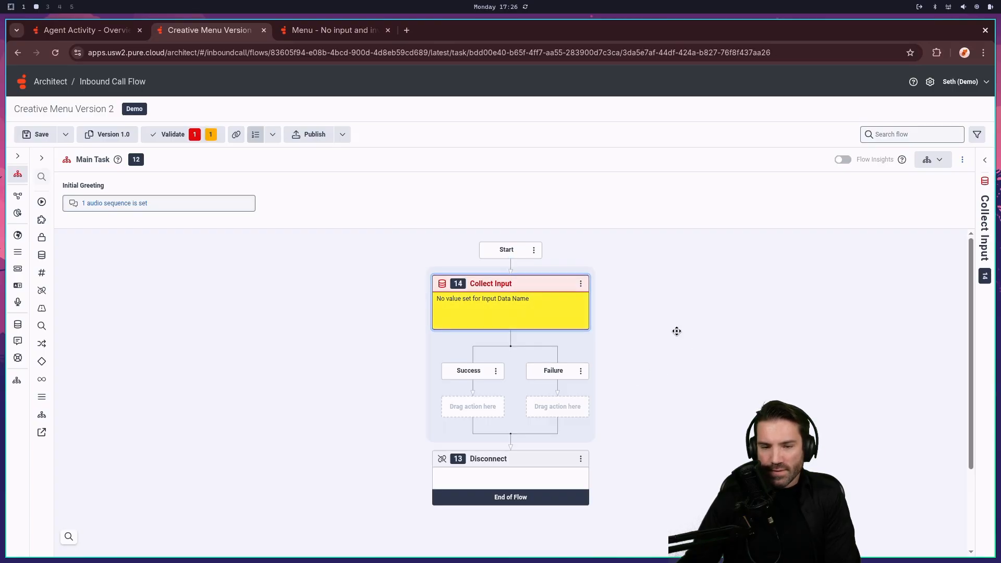
# Expand the Collect Input properties and set the input audio to "Please press 1 2 or 8".
pyautogui.click(985, 161)
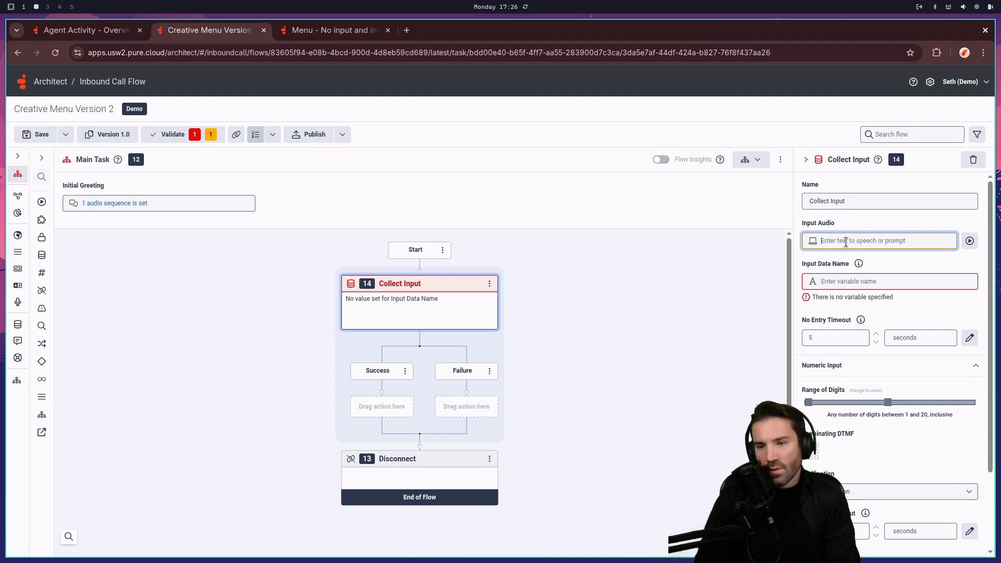
pyautogui.write('PLease')
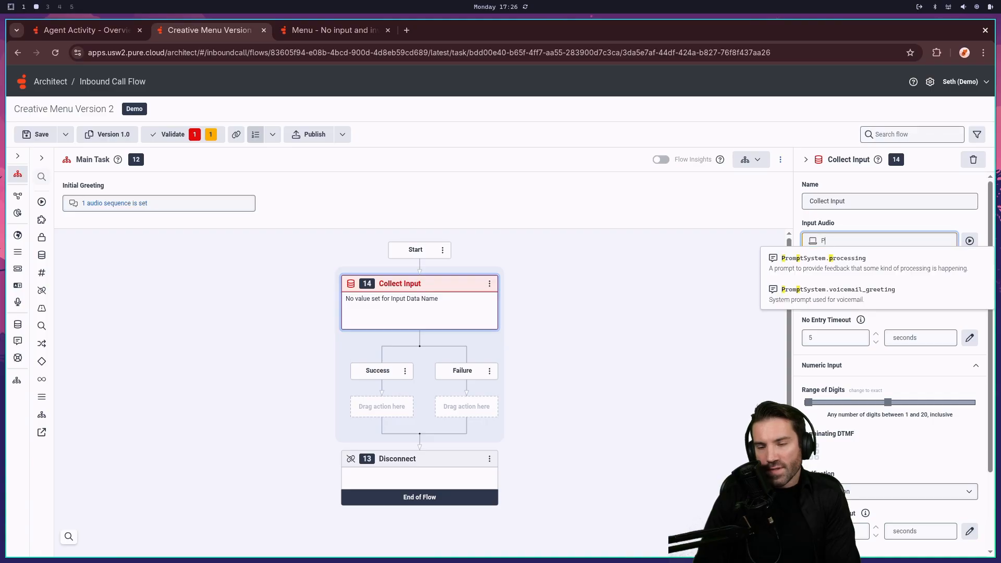
pyautogui.press('BackSpace')
pyautogui.press('BackSpace')
pyautogui.write('lea')
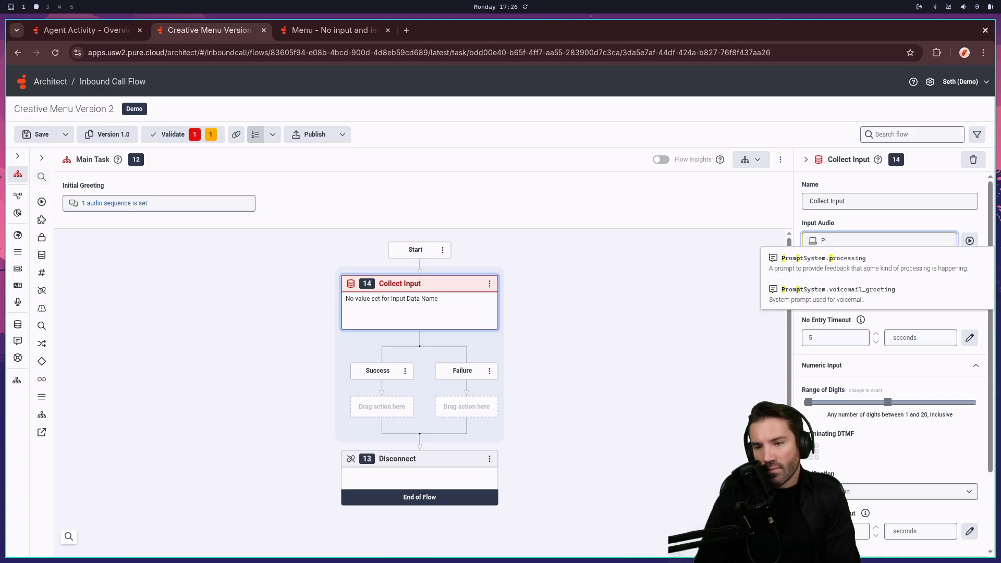
pyautogui.write('se press')
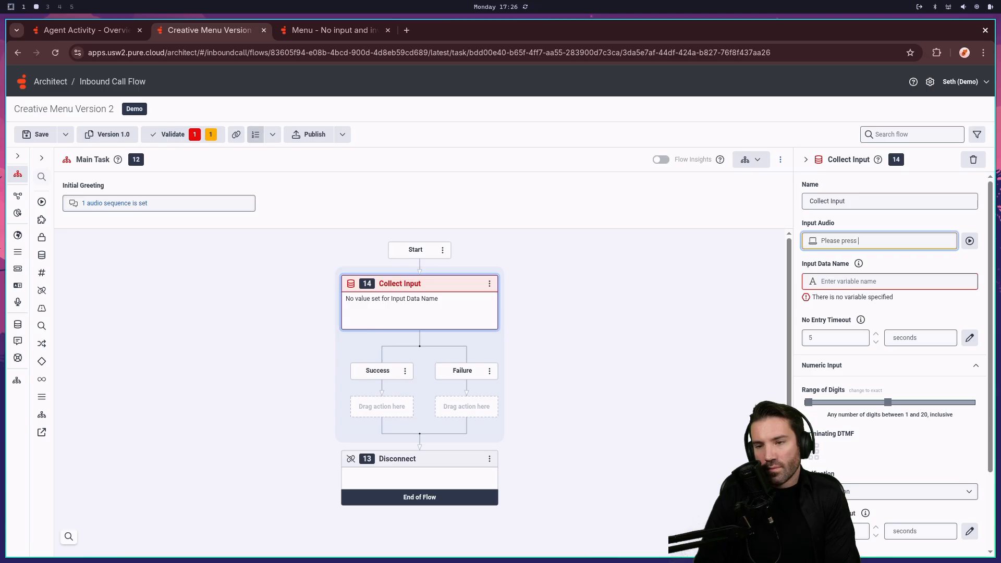
pyautogui.write(' 1 2 or 8')
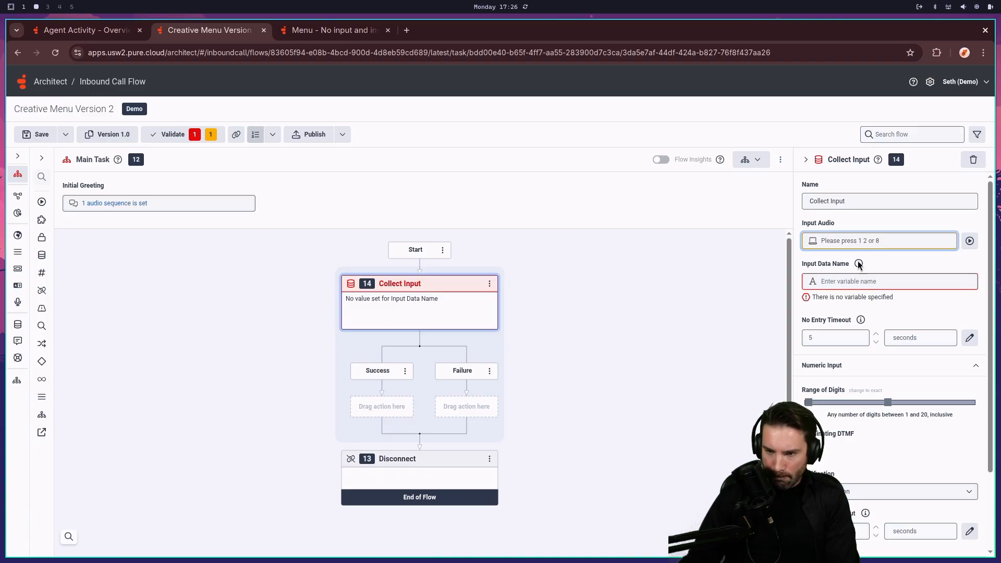
# Set the Collect Input action's input data name to the new variable CreativeMenuSelection.
pyautogui.click(841, 281)
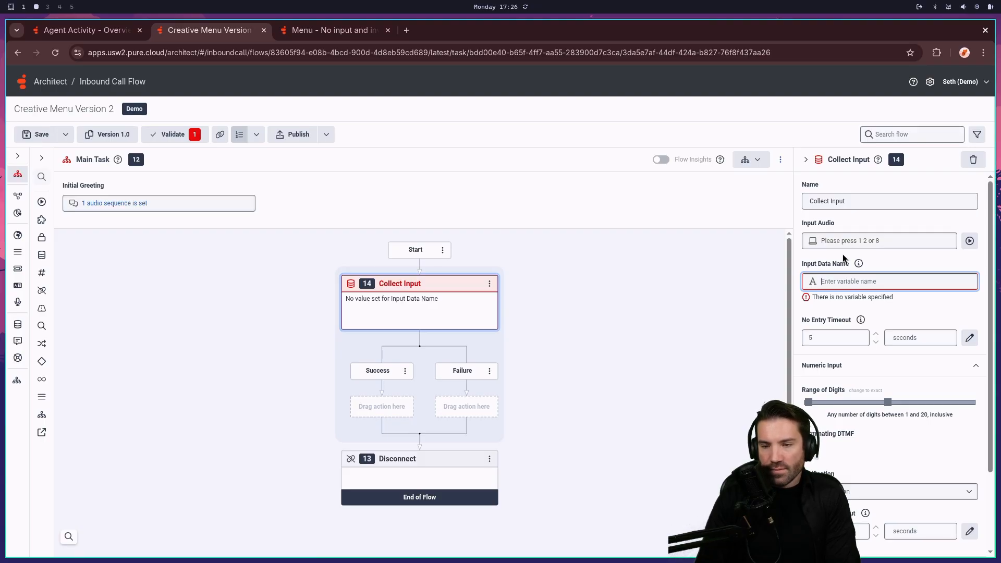
pyautogui.write('M')
pyautogui.press('BackSpace')
pyautogui.write('C')
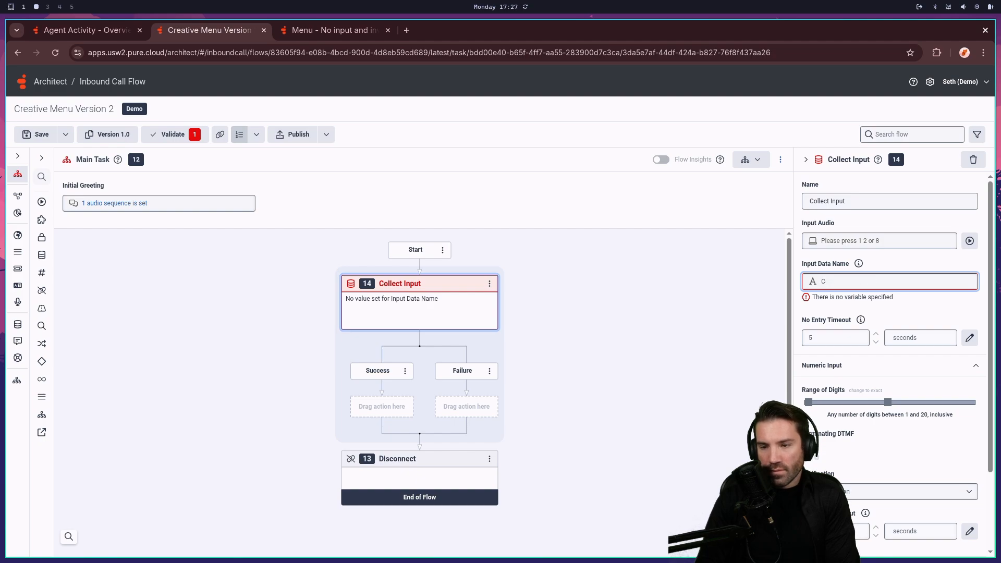
pyautogui.write('ereative')
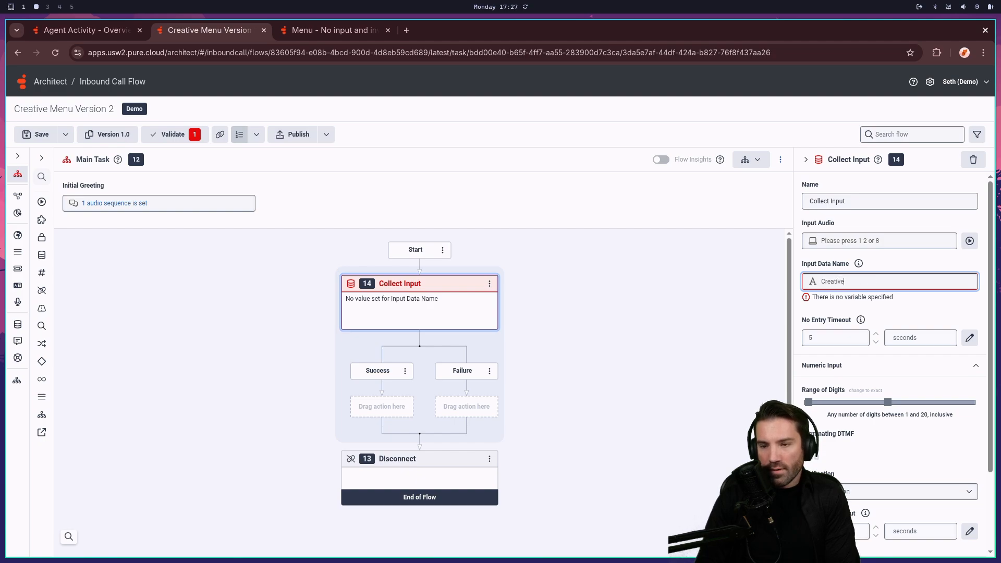
pyautogui.write('MenuSelection')
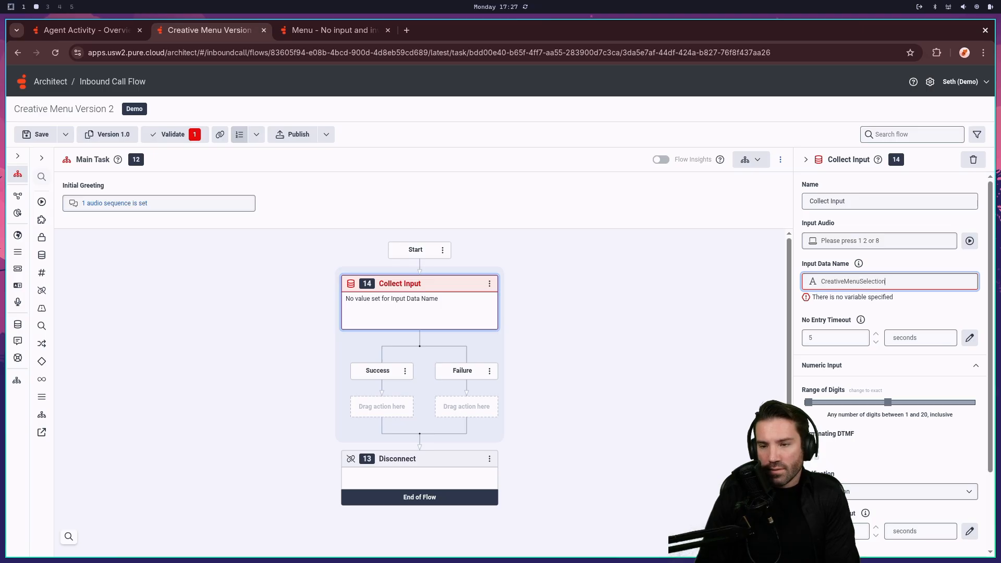
pyautogui.press('Return')
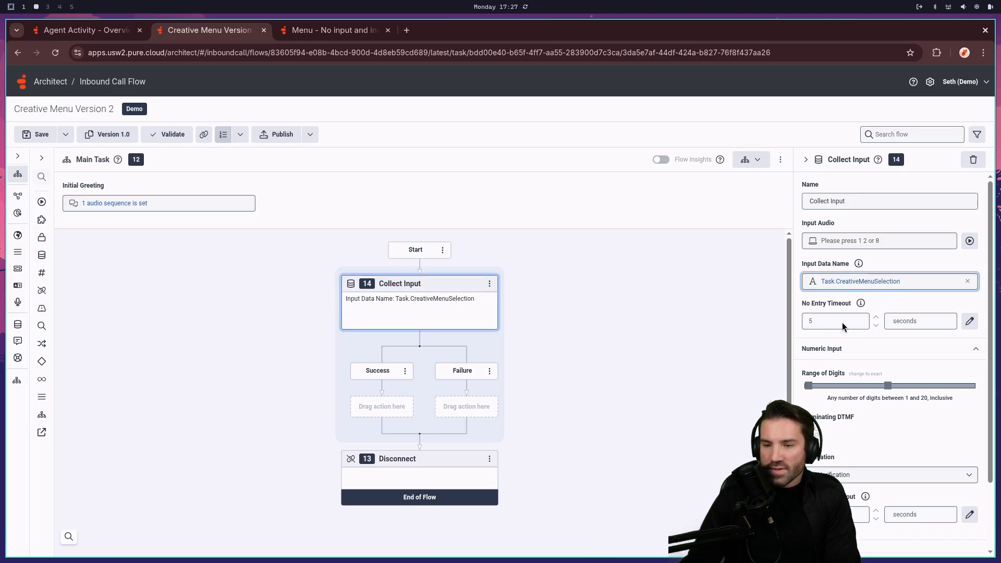
# Set the Collect Input action's No Entry Timeout to 3 seconds.
pyautogui.click(875, 326)
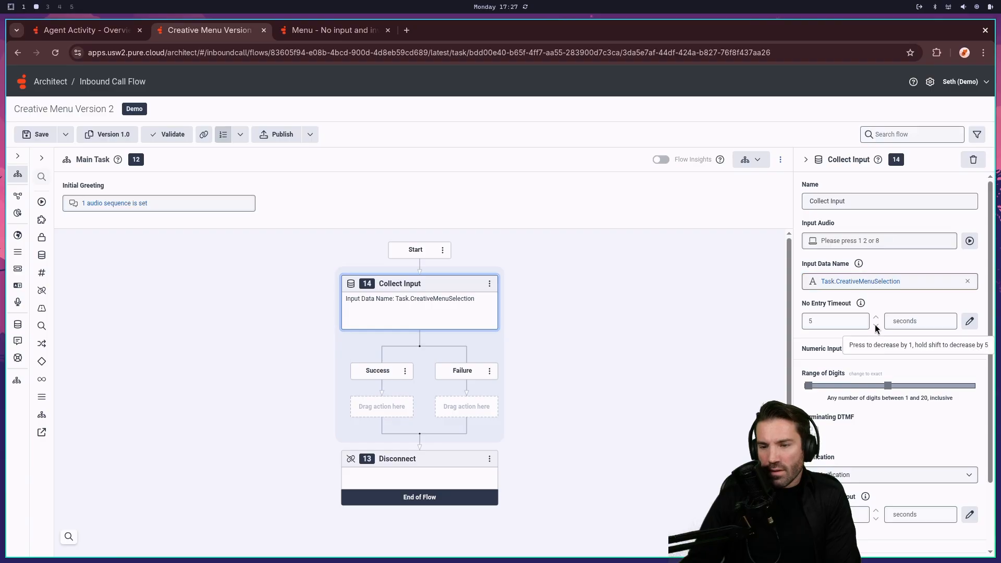
pyautogui.click(973, 322)
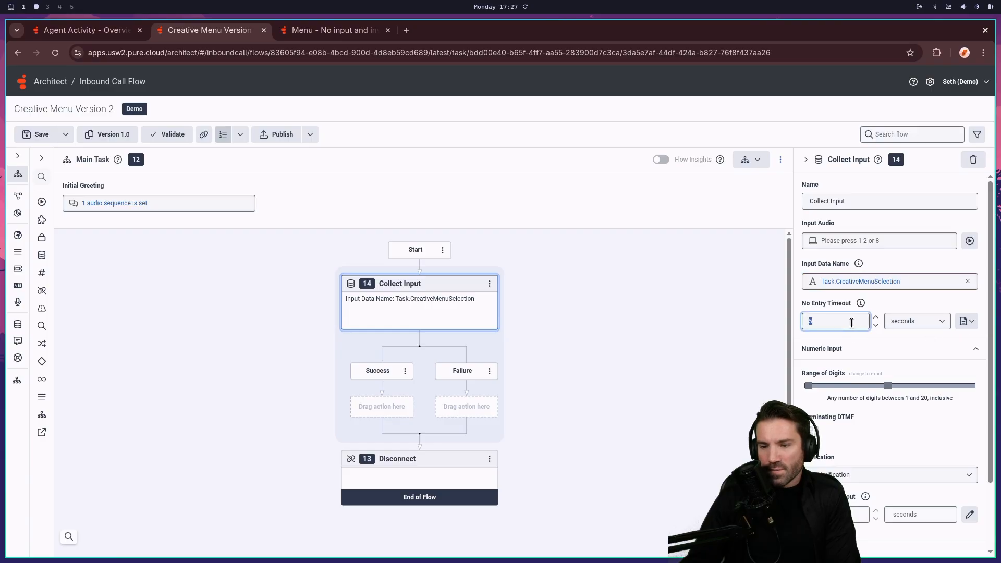
pyautogui.click(875, 326)
pyautogui.click(875, 326)
pyautogui.click(892, 353)
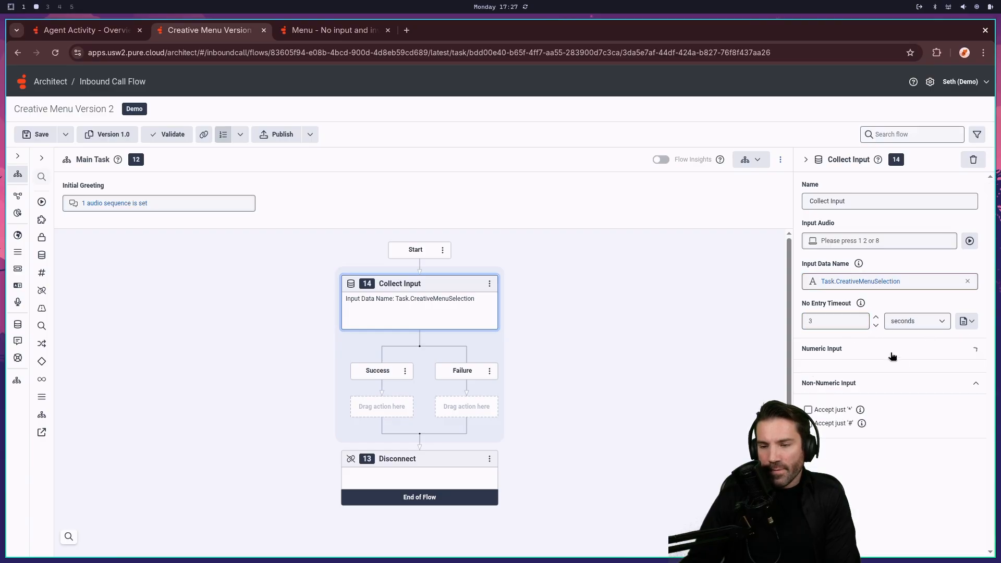
pyautogui.scroll(-2, 892, 383)
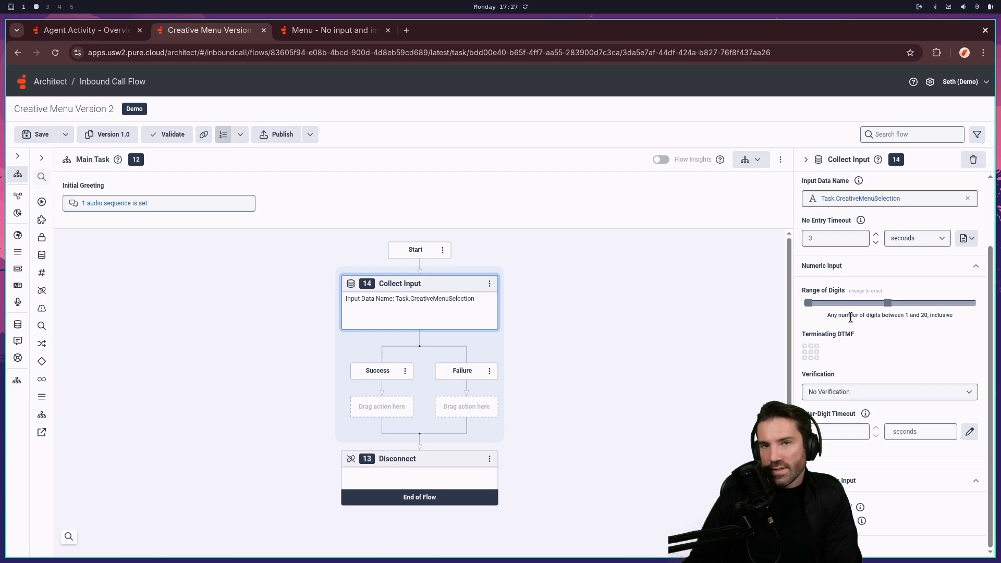
# Set the Collect Input action's numeric input to exactly 1 digit.
pyautogui.click(855, 290)
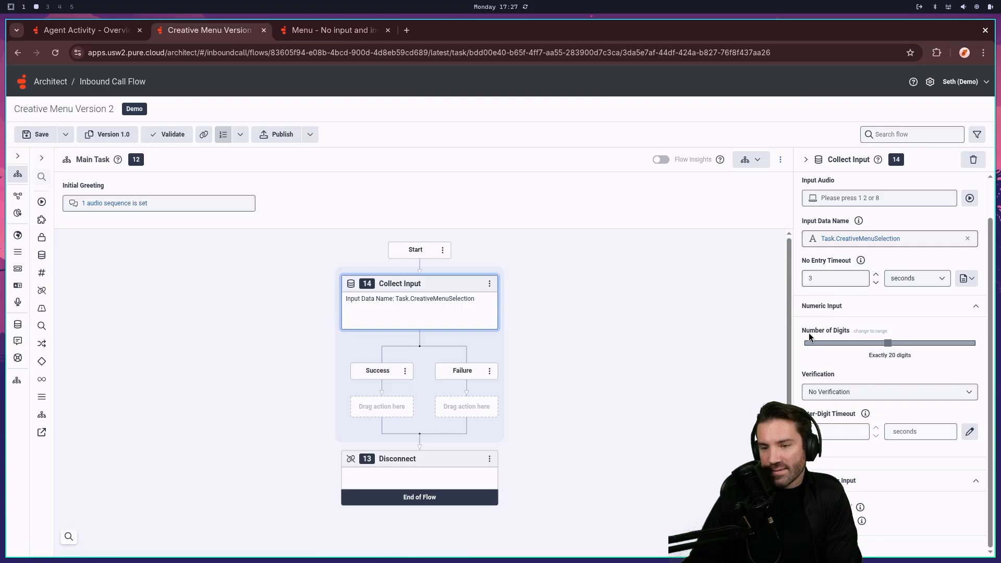
pyautogui.moveTo(890, 344); pyautogui.dragTo(783, 351)
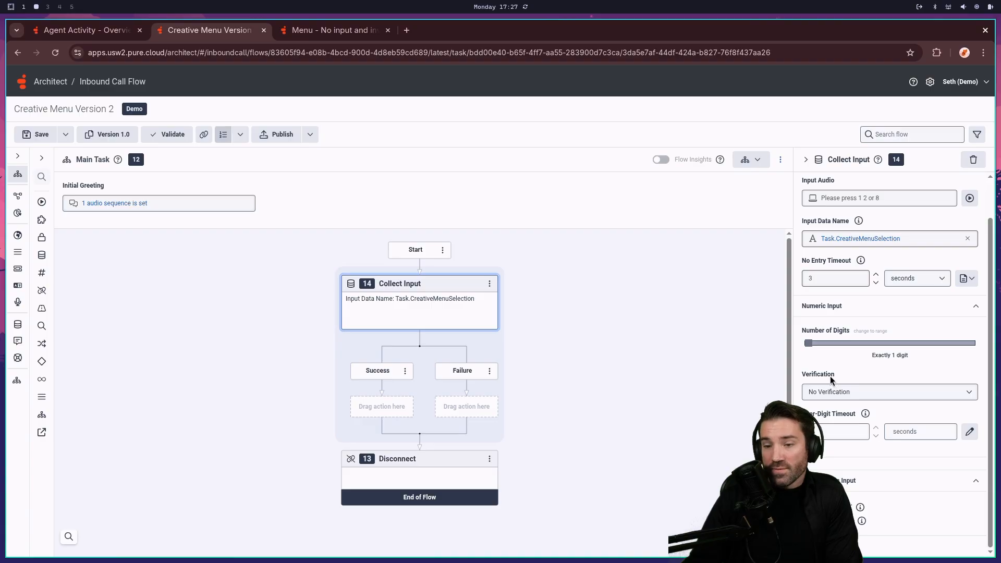
# Examine the Collect Input action's verification options and its remaining input settings.
pyautogui.click(857, 394)
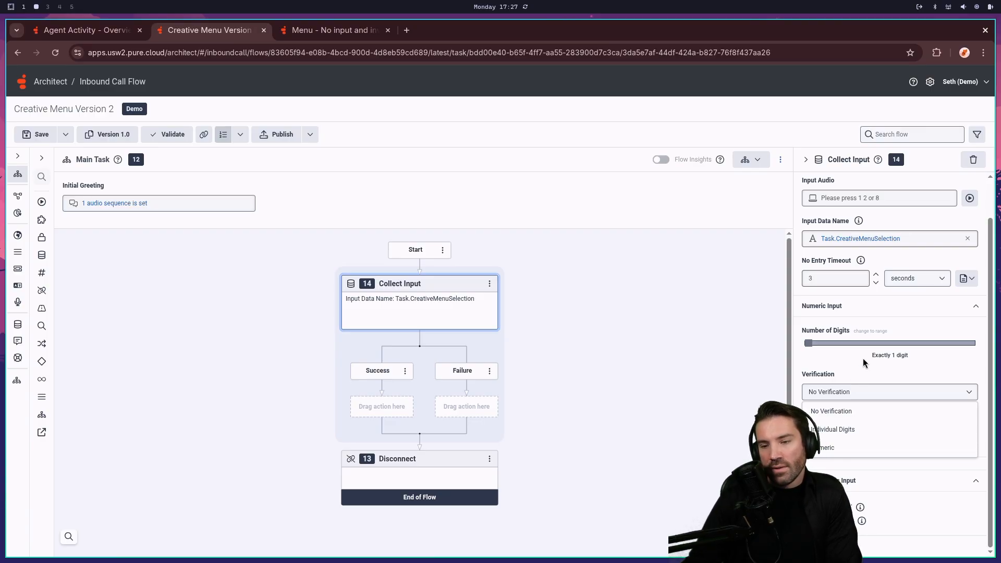
pyautogui.click(848, 376)
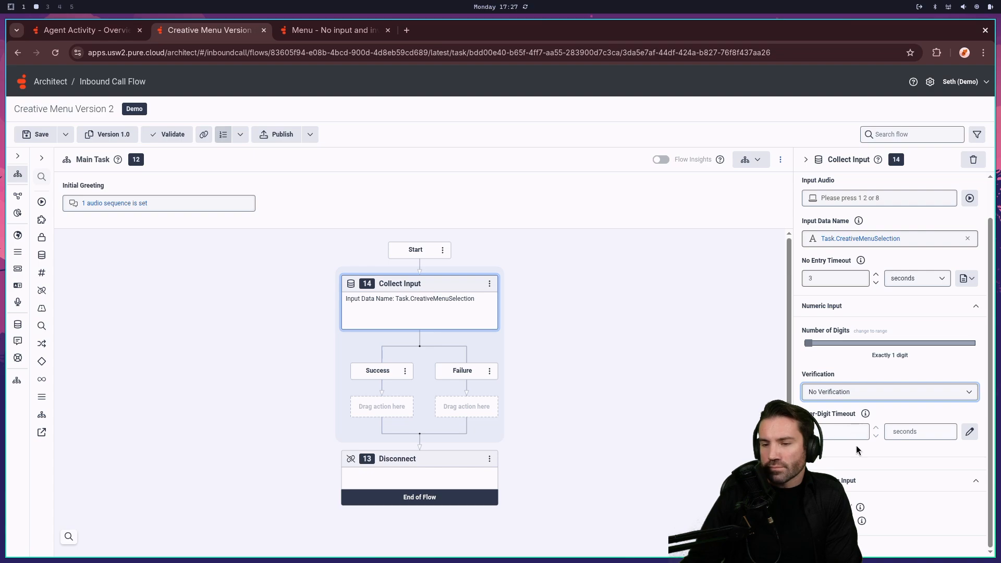
pyautogui.scroll(1, 854, 443)
pyautogui.scroll(-1, 848, 441)
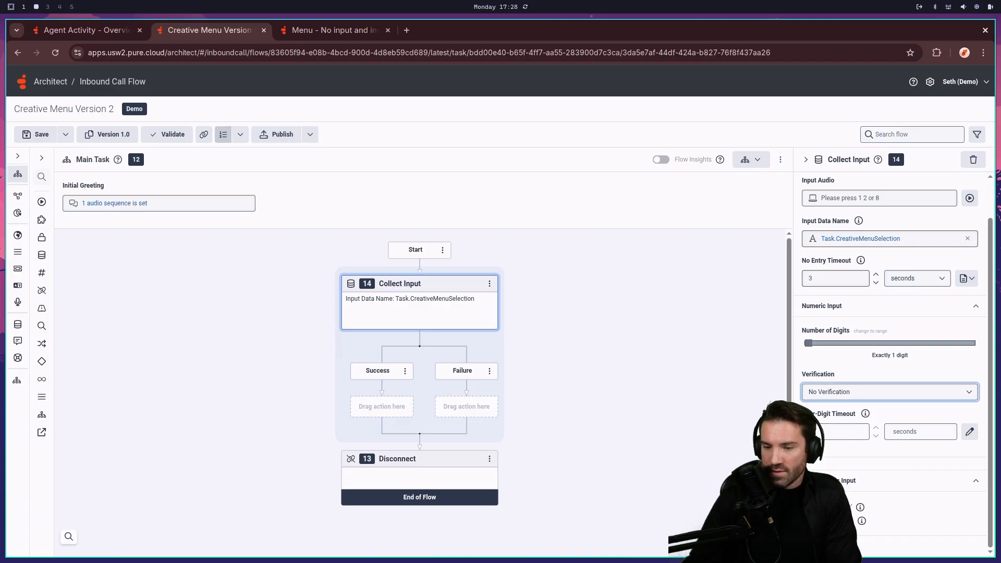
pyautogui.scroll(-2, 779, 459)
pyautogui.scroll(1, 855, 463)
pyautogui.scroll(2, 686, 443)
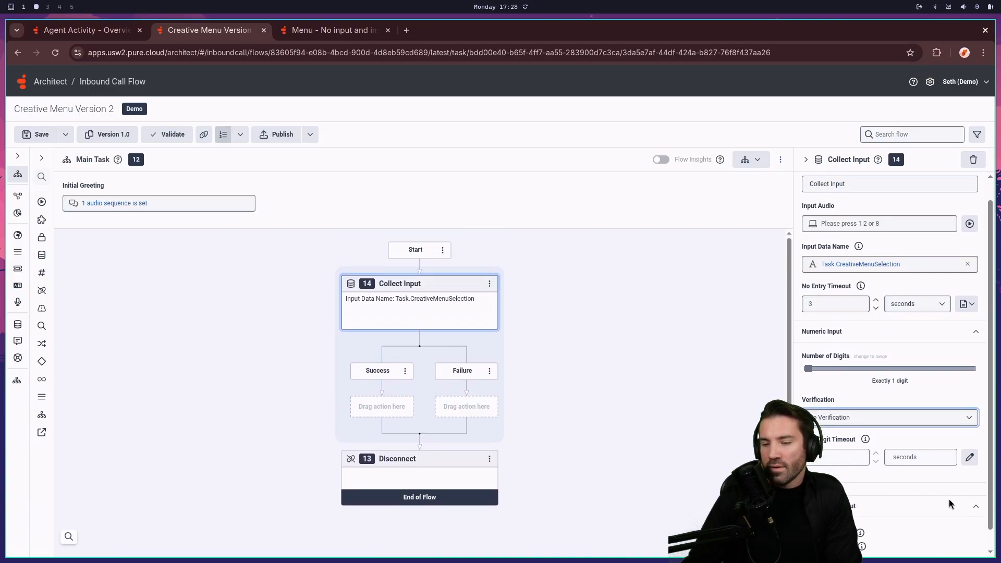
pyautogui.scroll(-1, 940, 487)
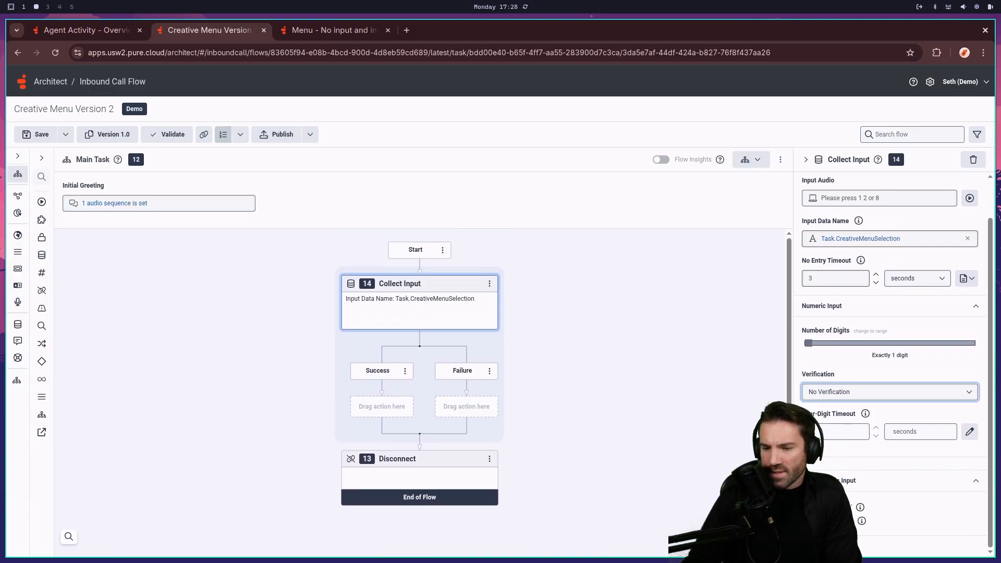
pyautogui.moveTo(863, 517)
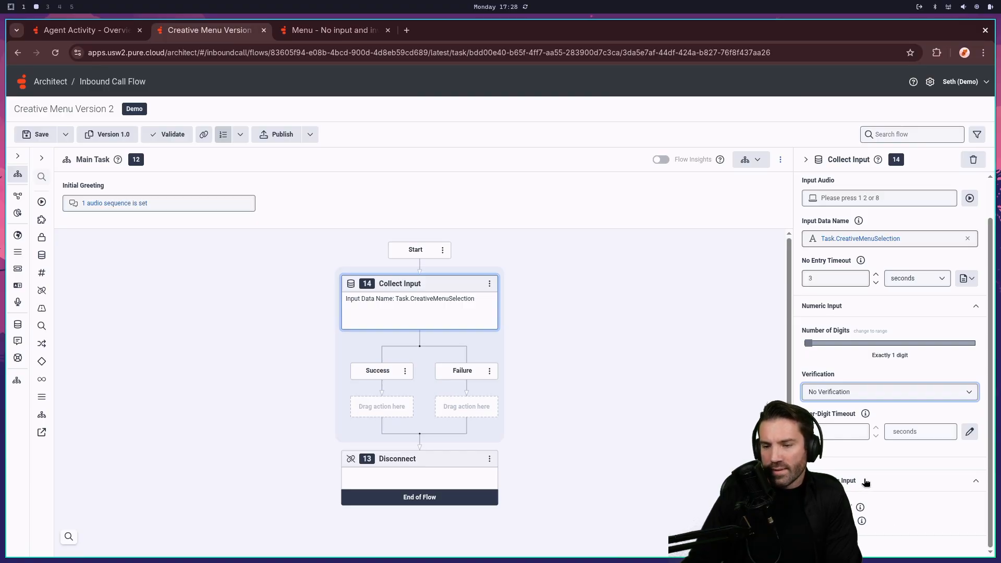
pyautogui.scroll(2, 871, 456)
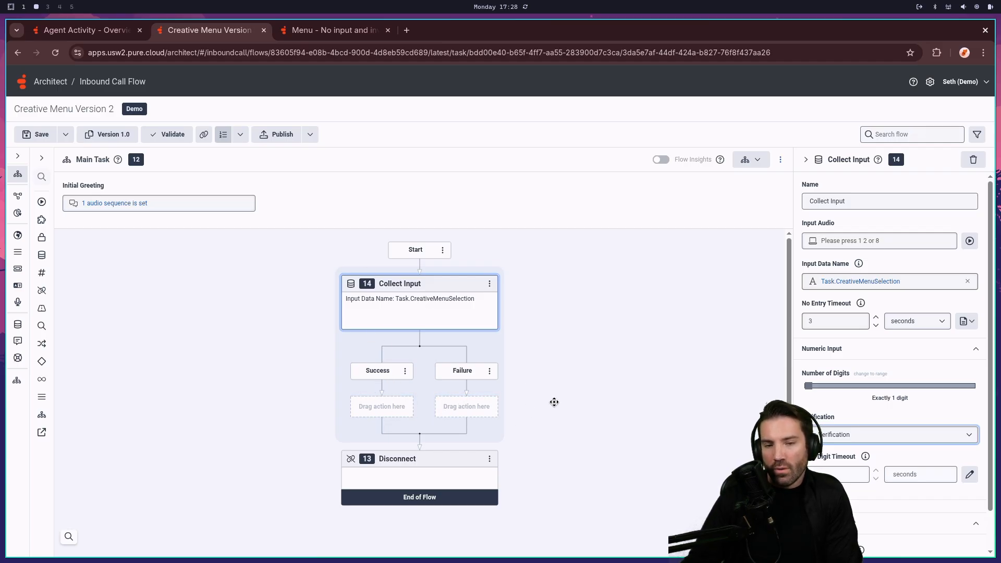
pyautogui.scroll(-1, 578, 393)
pyautogui.scroll(1, 586, 388)
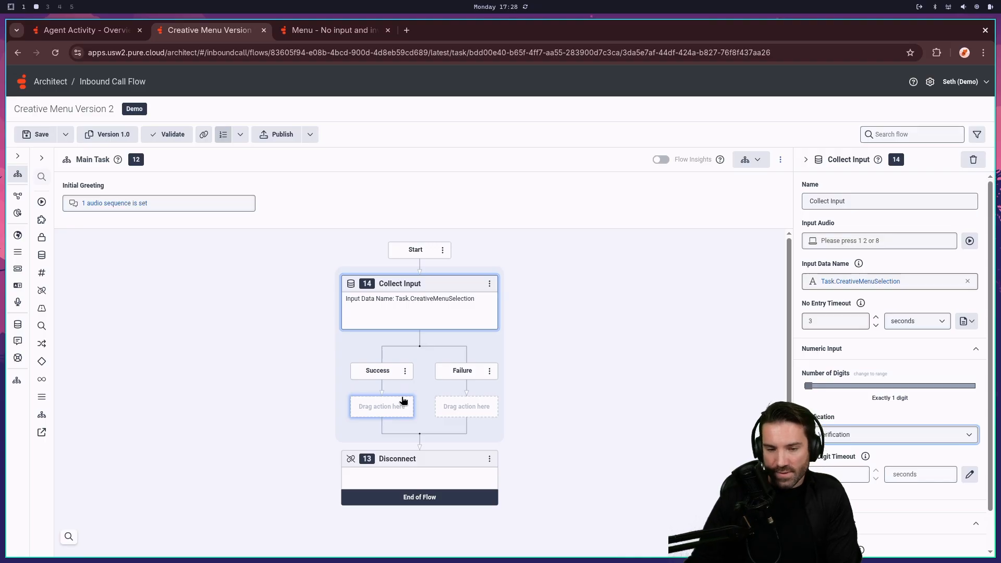
# Add a Decision action to the Success path of Collect Input.
pyautogui.rightClick(372, 409)
pyautogui.moveTo(331, 425)
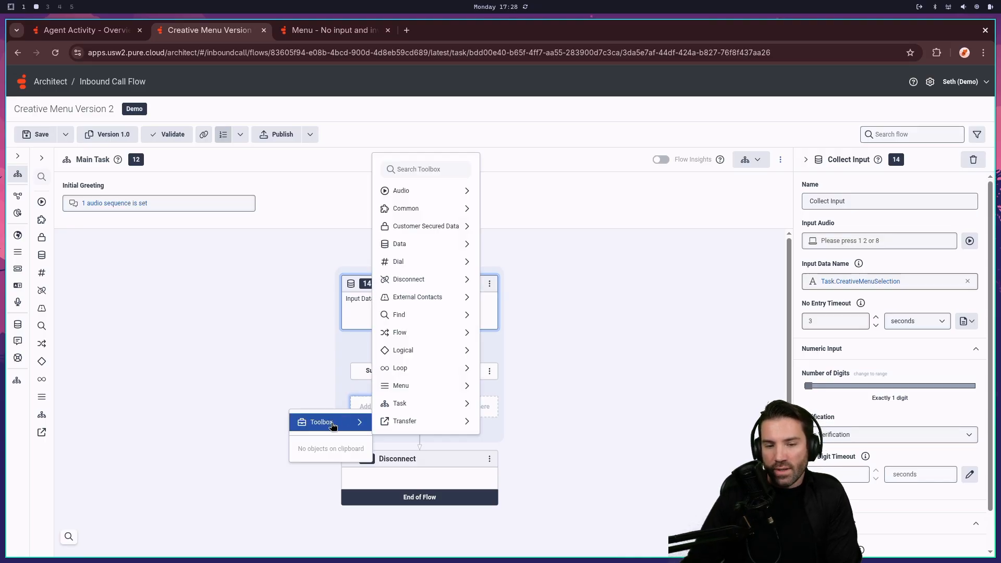
pyautogui.moveTo(450, 218)
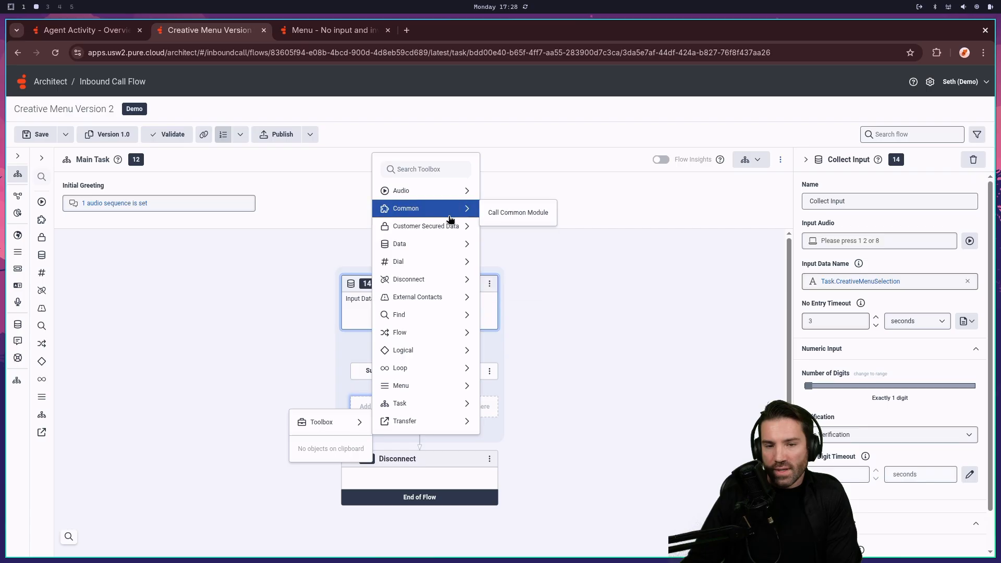
pyautogui.moveTo(428, 355)
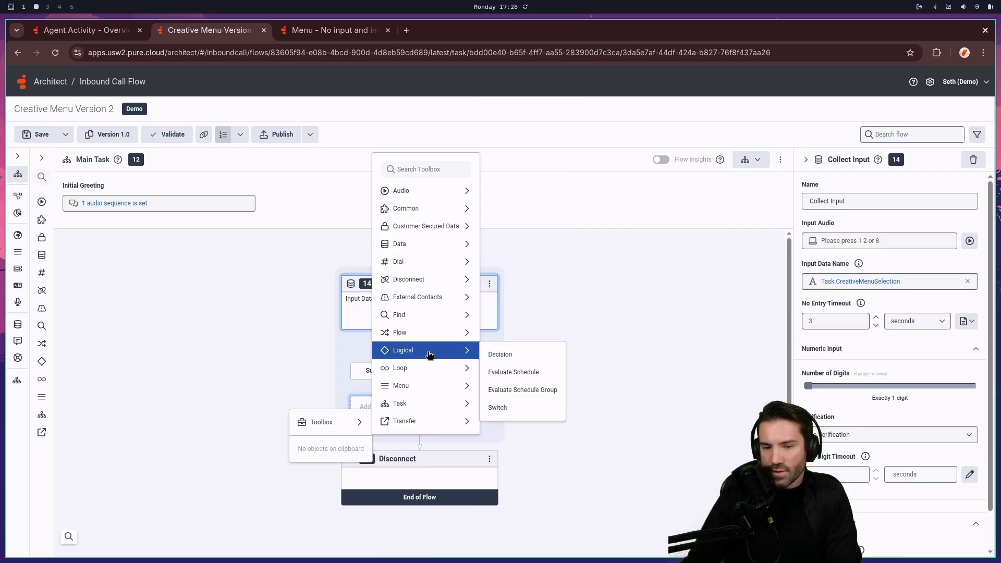
pyautogui.click(502, 353)
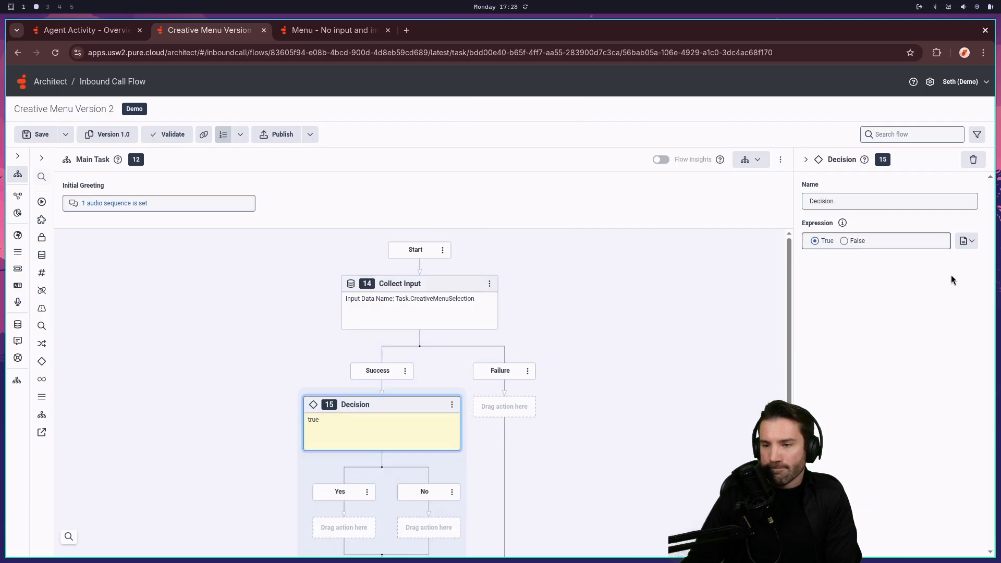
# Switch the Decision's condition to expression mode and replace it with Task.CreativeMenuSelection == 1.
pyautogui.click(968, 241)
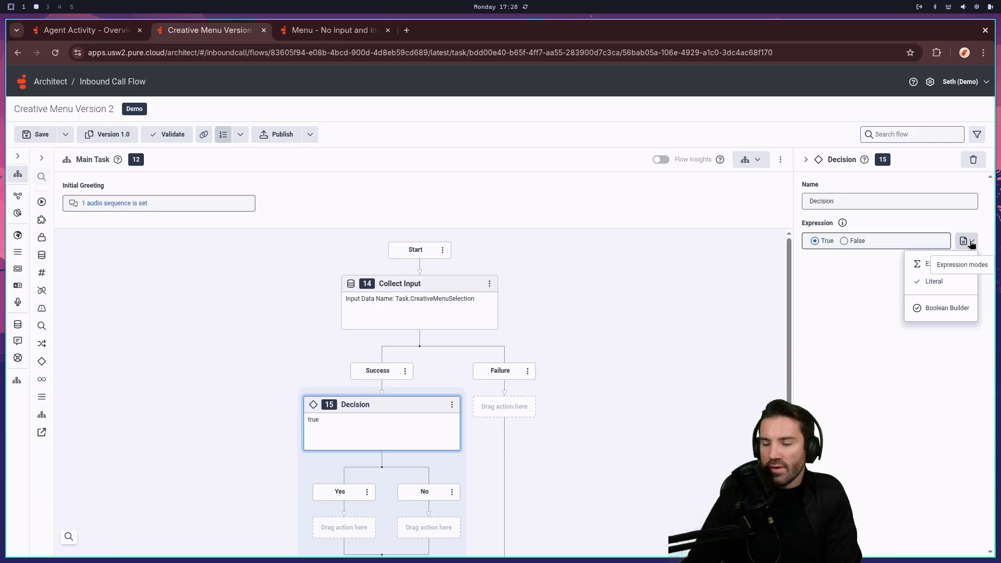
pyautogui.click(933, 264)
pyautogui.click(942, 241)
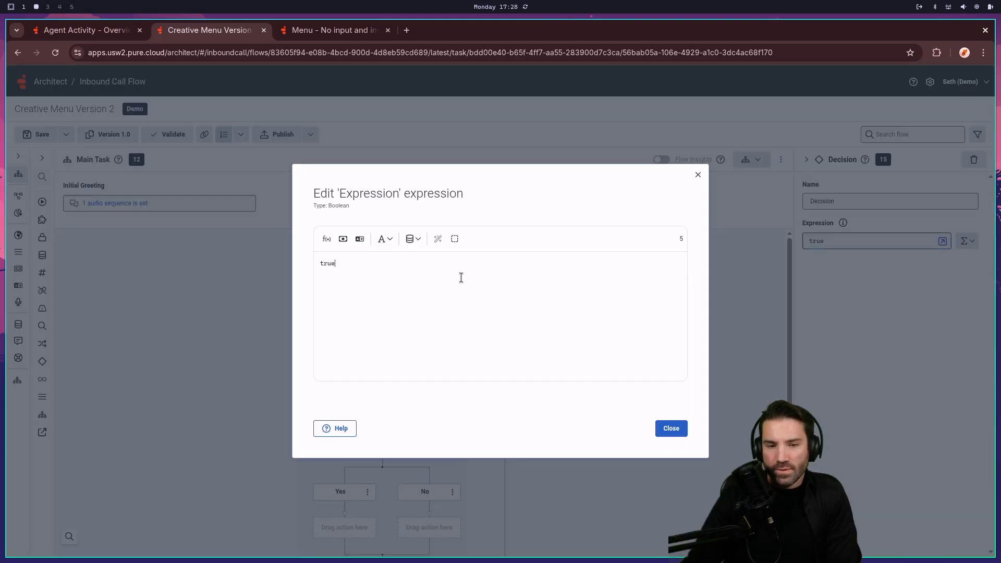
pyautogui.press('BackSpace')
pyautogui.press('BackSpace')
pyautogui.press('BackSpace')
pyautogui.press('BackSpace')
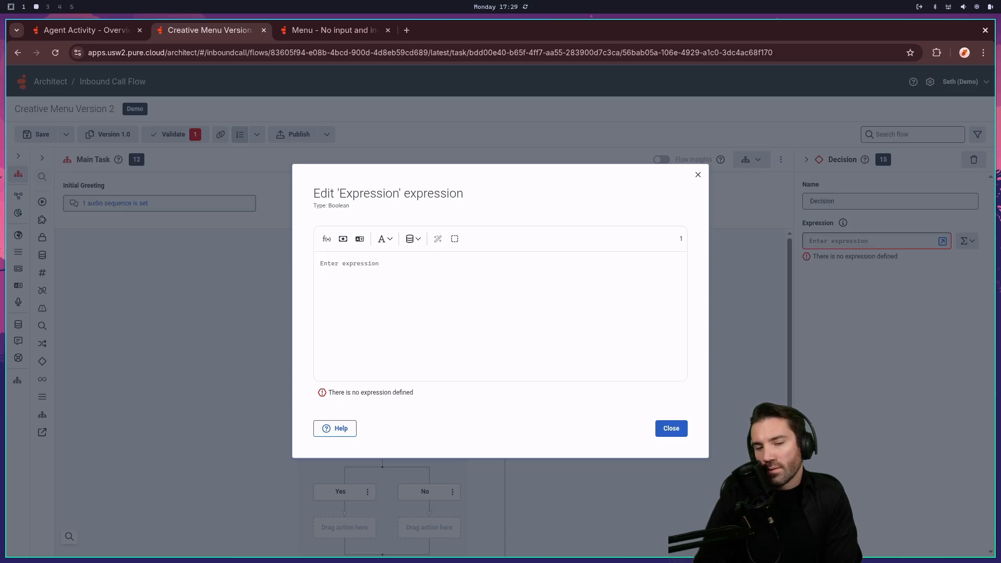
pyautogui.write('creat')
pyautogui.press('Return')
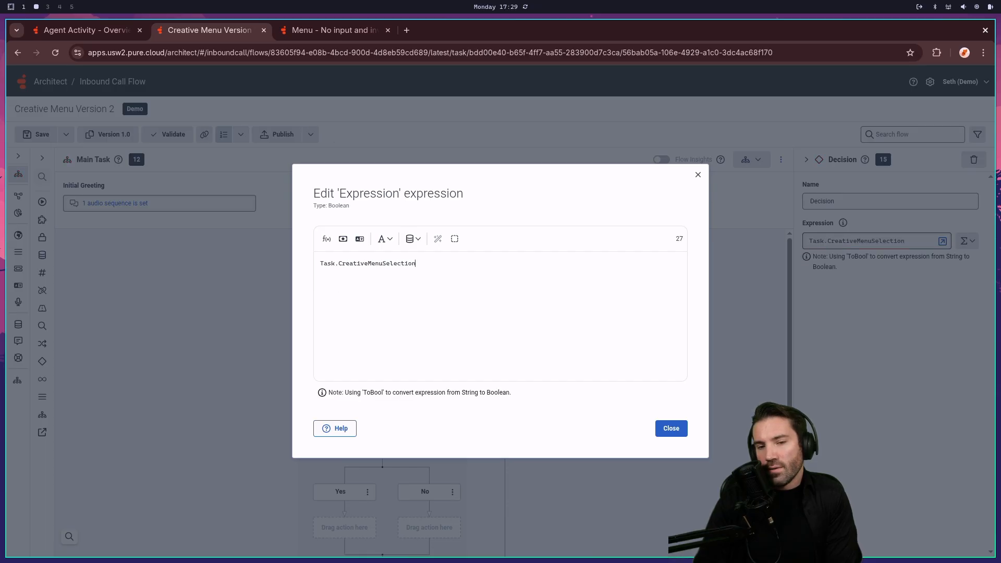
pyautogui.write('== ')
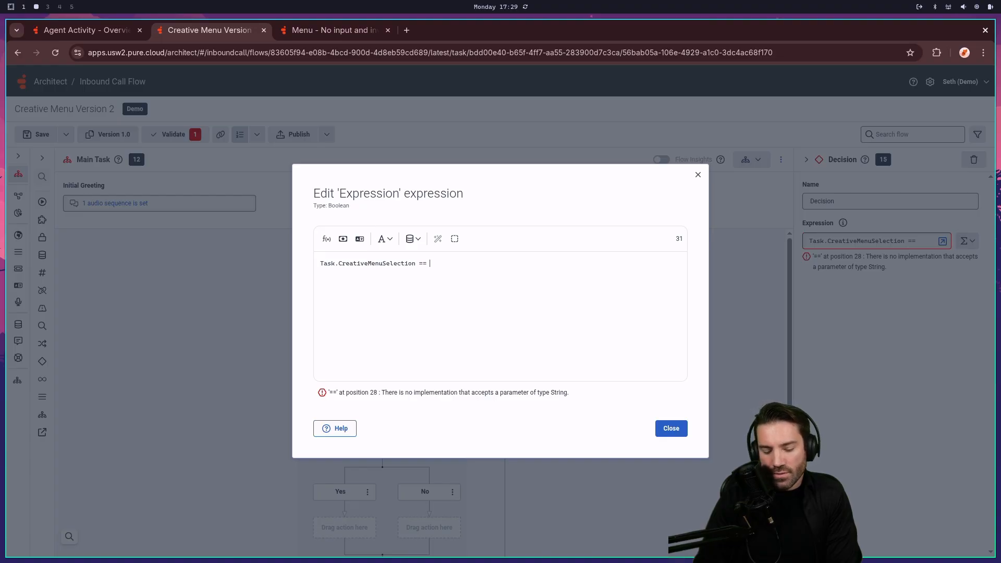
pyautogui.write('1')
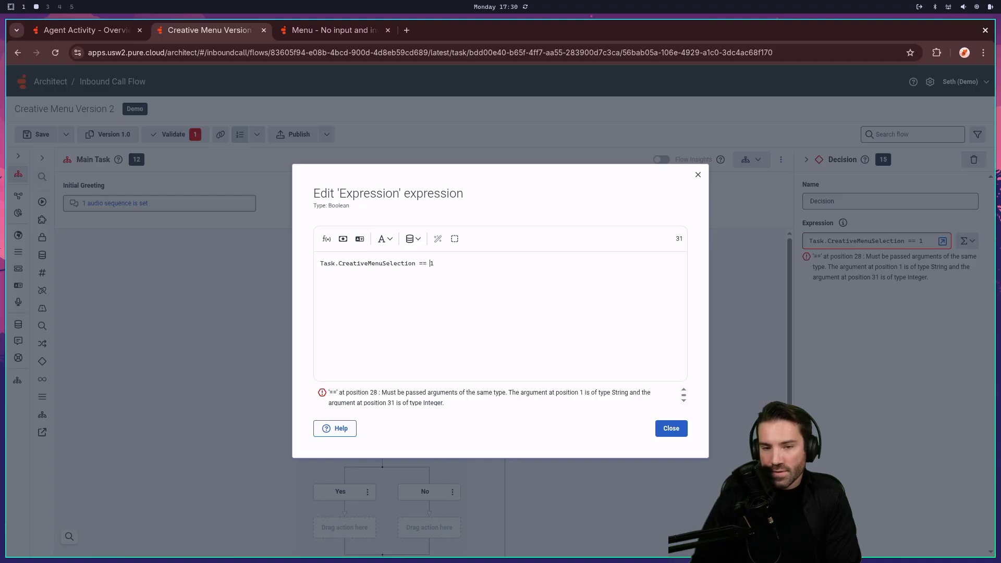
# Try enclosing the compared value 1 in quotation marks in the Decision expression, and remove the quotation marks.
pyautogui.write('"')
pyautogui.press('End')
pyautogui.write('"')
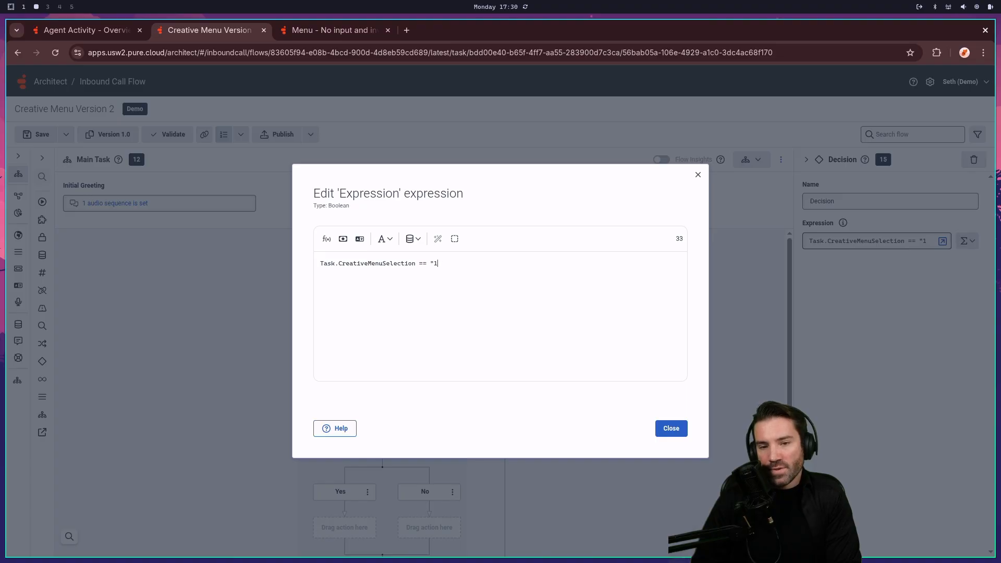
pyautogui.press('Left')
pyautogui.press('BackSpace')
# Wrap Task.CreativeMenuSelection in ToInt() so the Decision expression compares it with 1 as an integer.
pyautogui.press('Left')
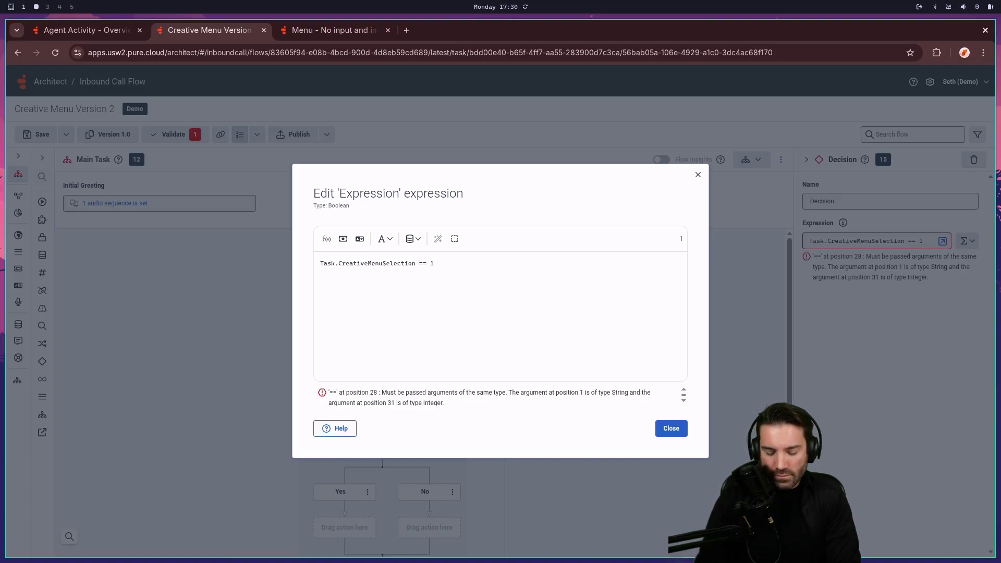
pyautogui.write('ToInt(')
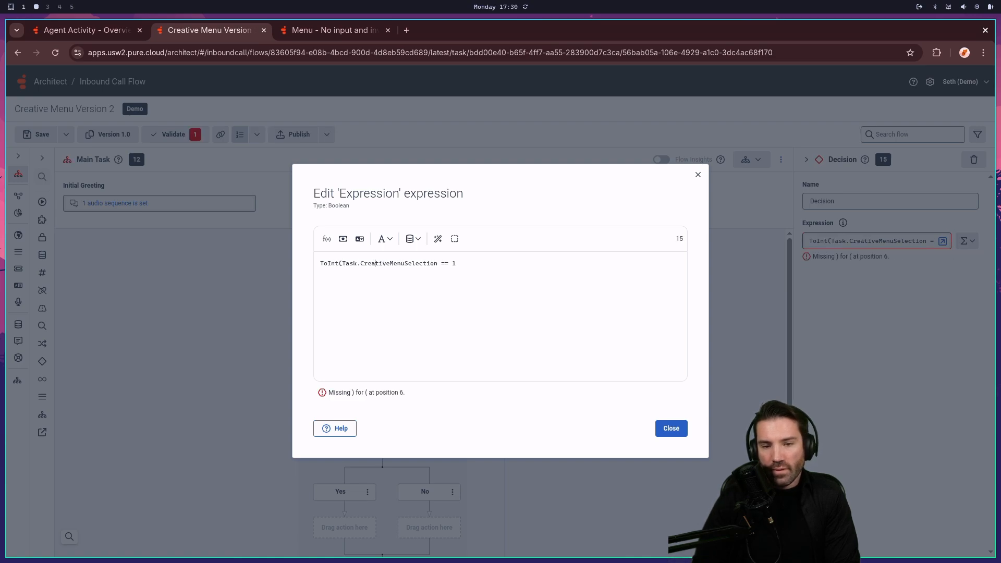
pyautogui.write(')')
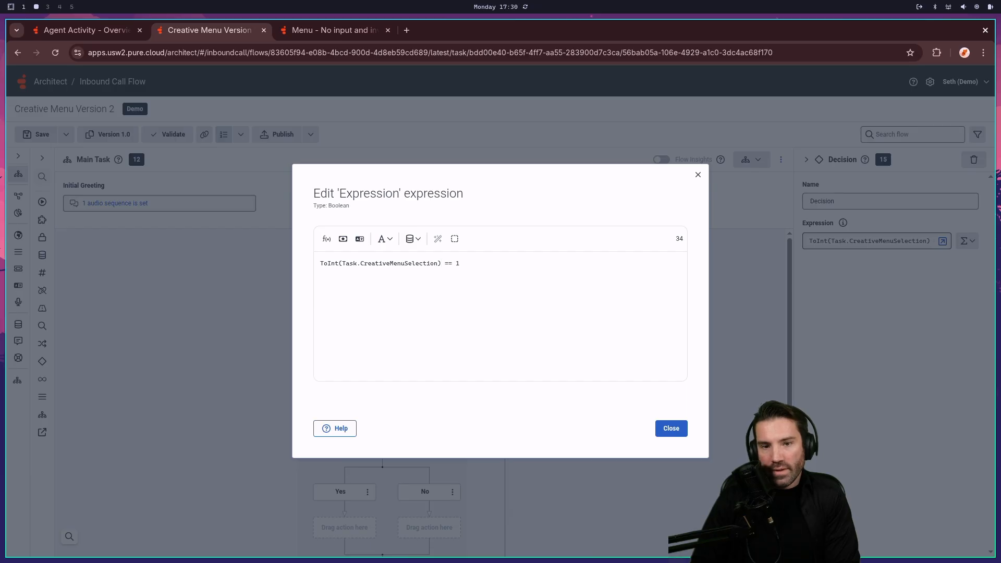
pyautogui.press('Right')
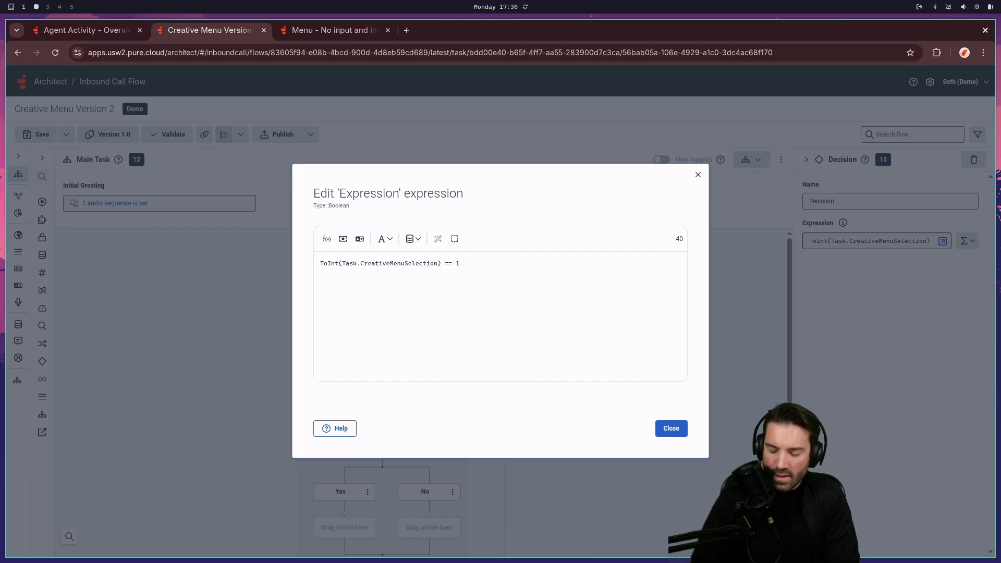
pyautogui.hotkey('ctrl', 'a')
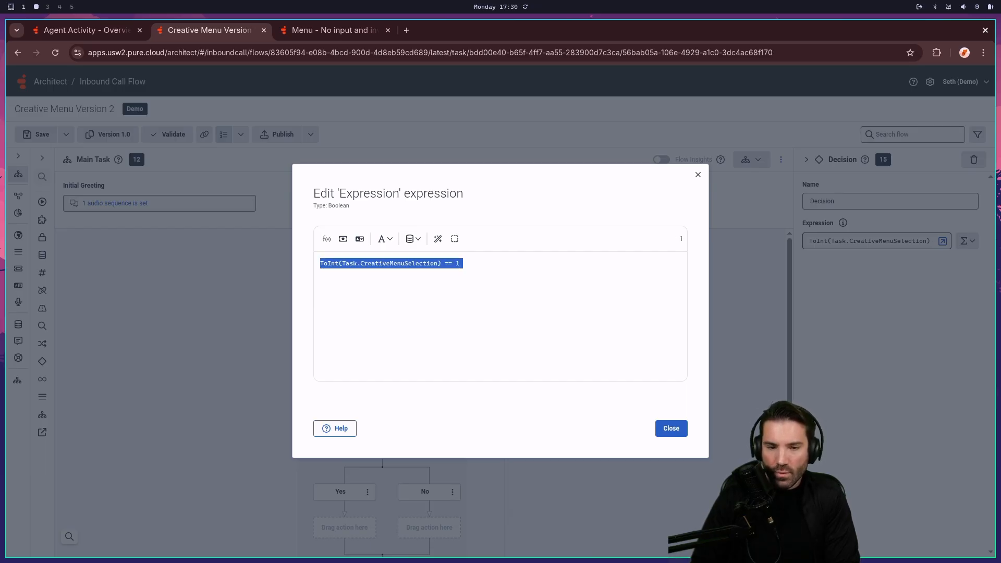
pyautogui.press('Right')
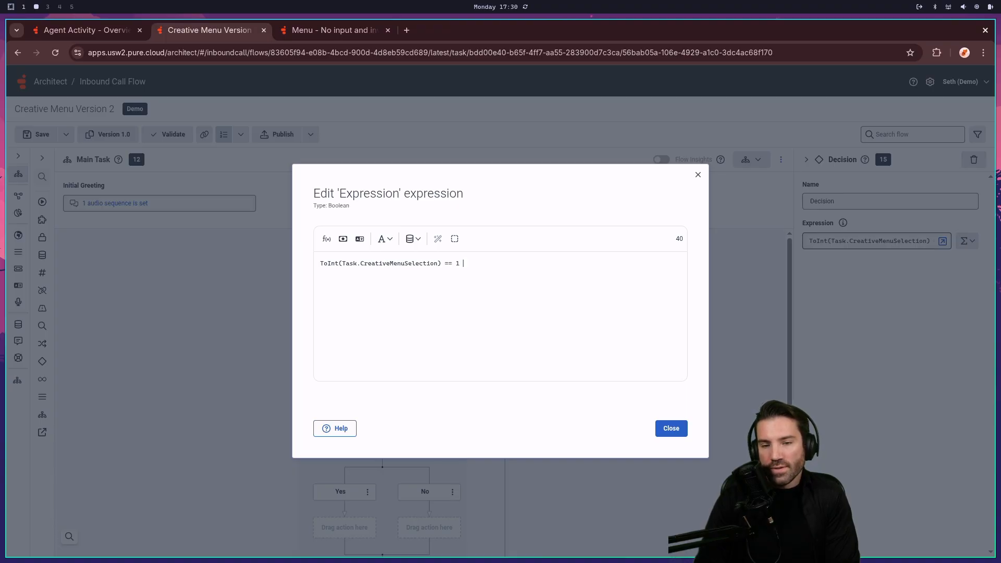
# Extend the Decision expression with the alternative condition or ToInt(Task.CreativeMenuSelection) == 2.
pyautogui.write('nd')
pyautogui.press('BackSpace')
pyautogui.press('BackSpace')
pyautogui.press('BackSpace')
pyautogui.press('BackSpace')
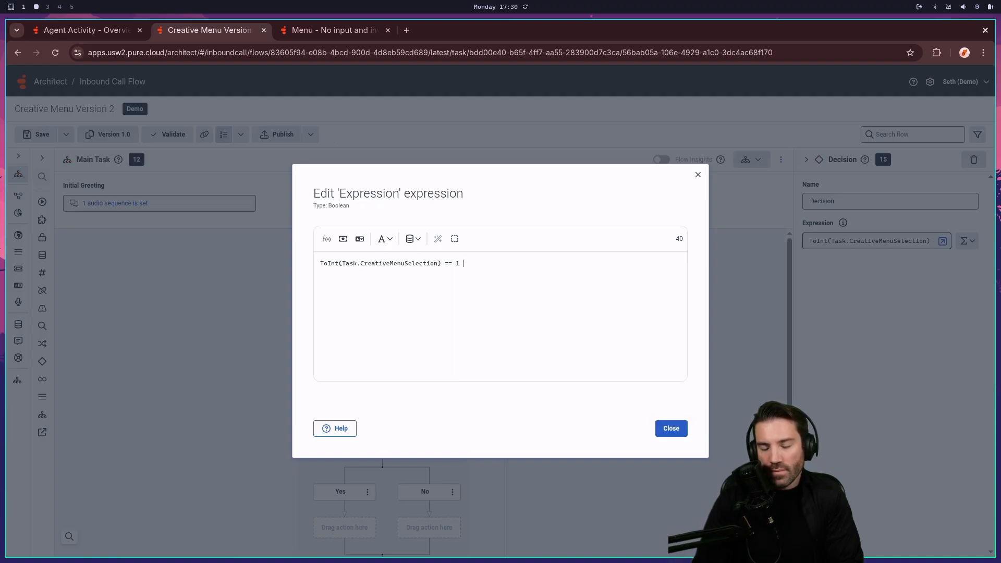
pyautogui.write('or')
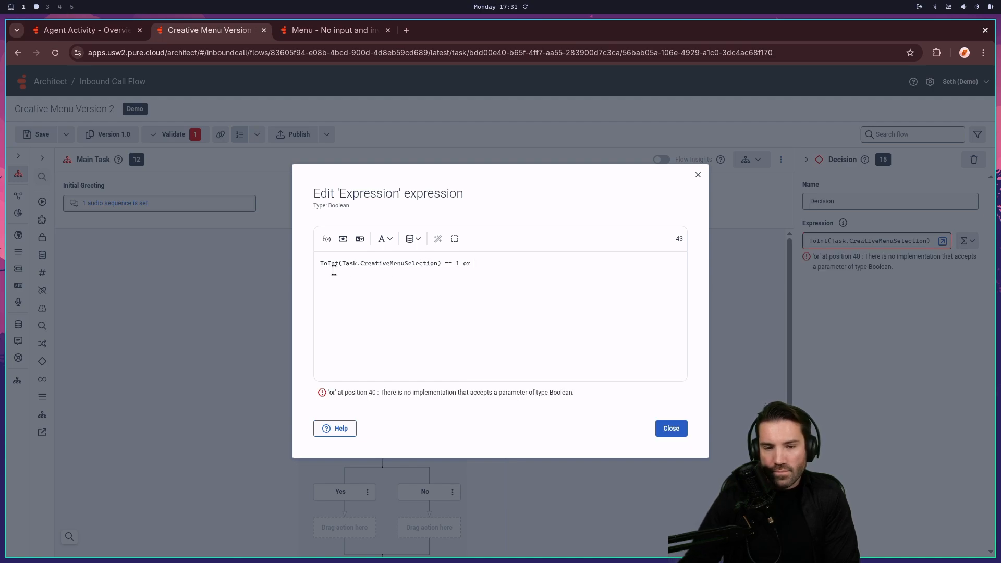
pyautogui.moveTo(317, 263); pyautogui.dragTo(460, 263)
pyautogui.hotkey('ctrl', 'c')
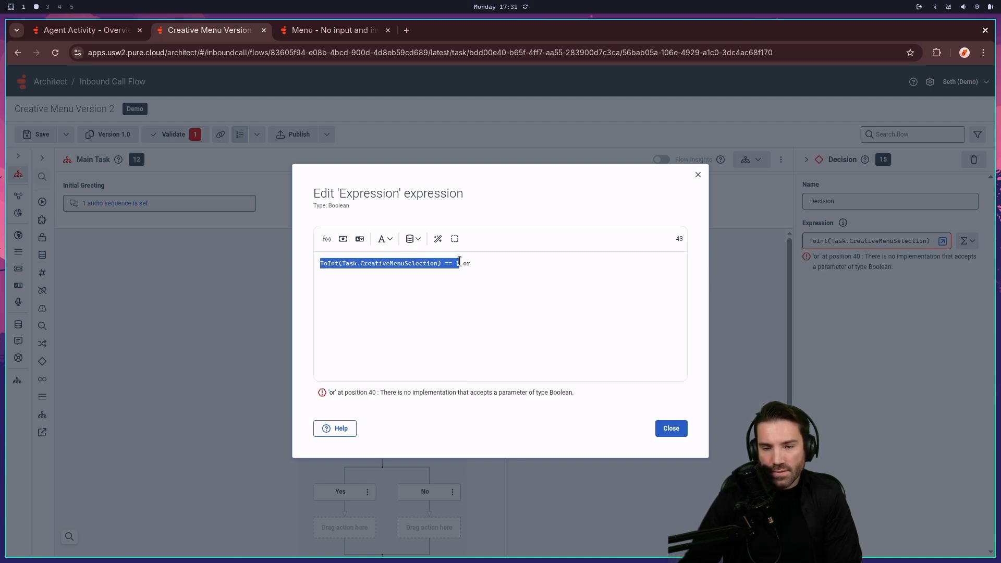
pyautogui.click(534, 264)
pyautogui.hotkey('ctrl', 'v')
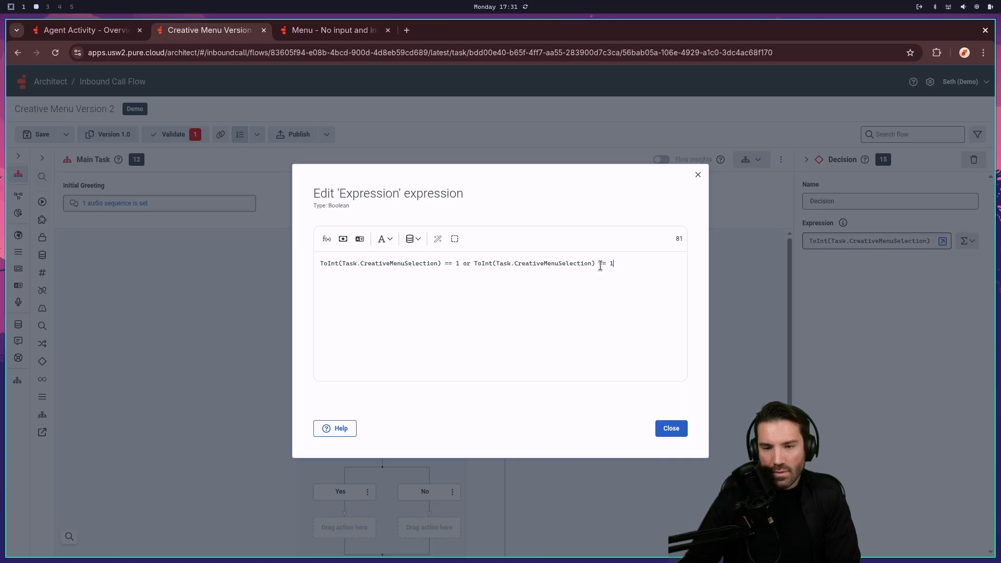
pyautogui.press('BackSpace')
pyautogui.write('2 ')
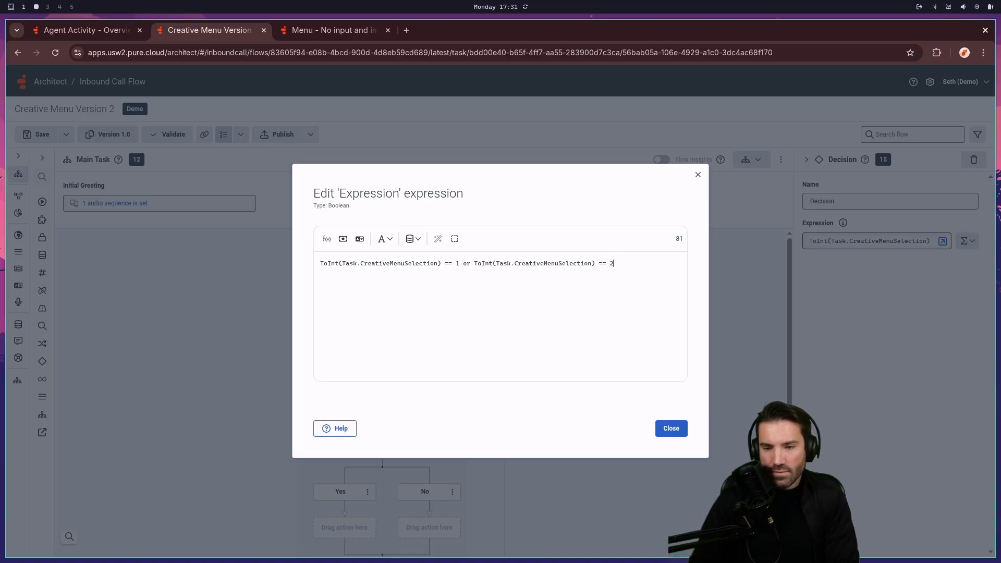
# Append a third condition, or ToInt(Task.CreativeMenuSelection) == 8, to the Decision expression.
pyautogui.write('or')
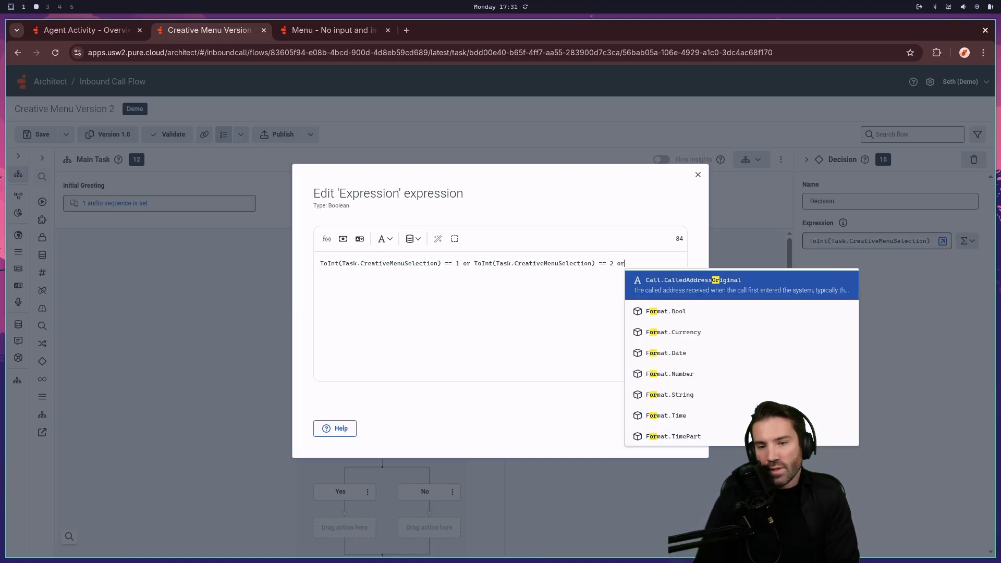
pyautogui.hotkey('ctrl', 'v')
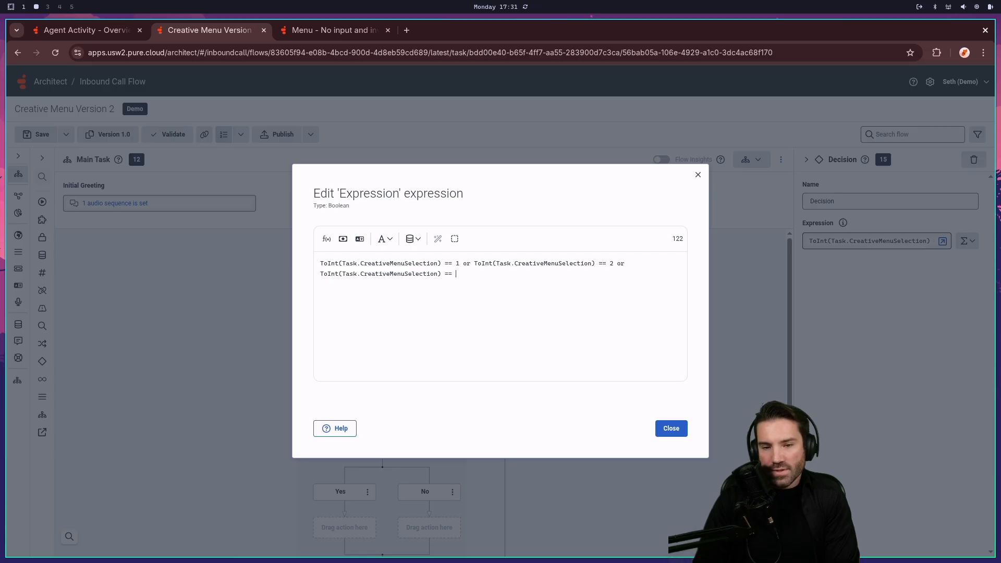
pyautogui.write('8')
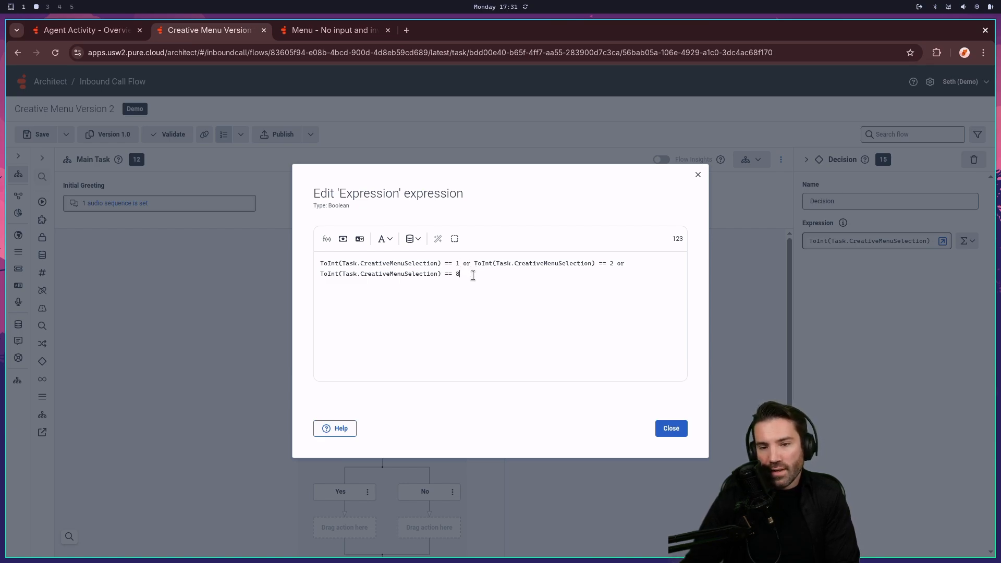
pyautogui.moveTo(471, 272); pyautogui.dragTo(265, 243)
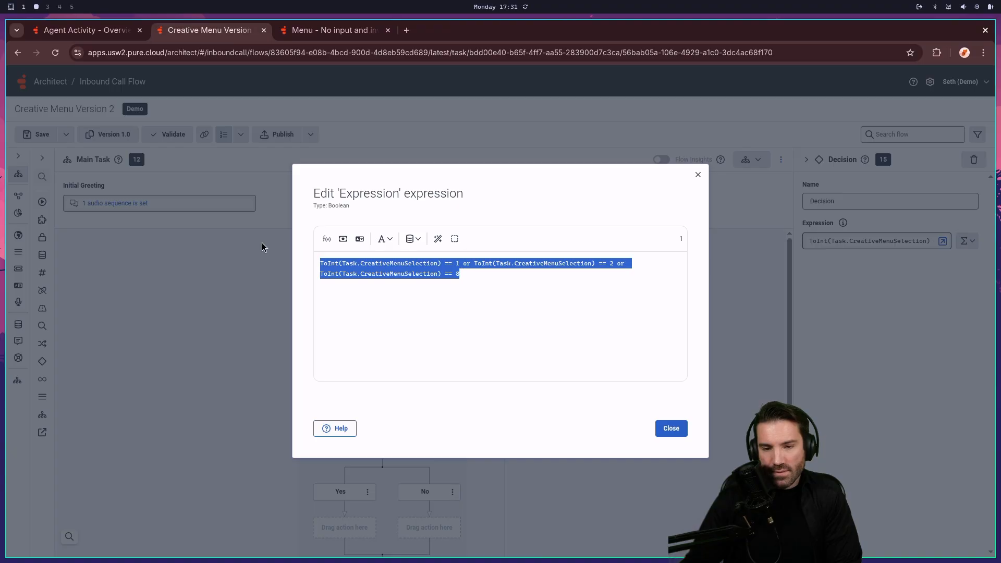
pyautogui.click(471, 268)
pyautogui.moveTo(472, 268); pyautogui.dragTo(279, 240)
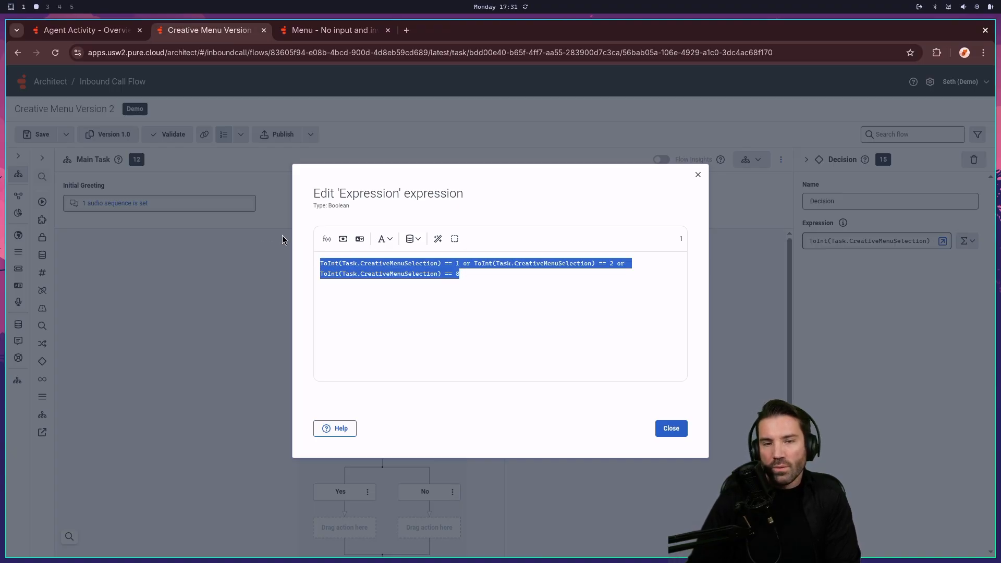
pyautogui.click(493, 271)
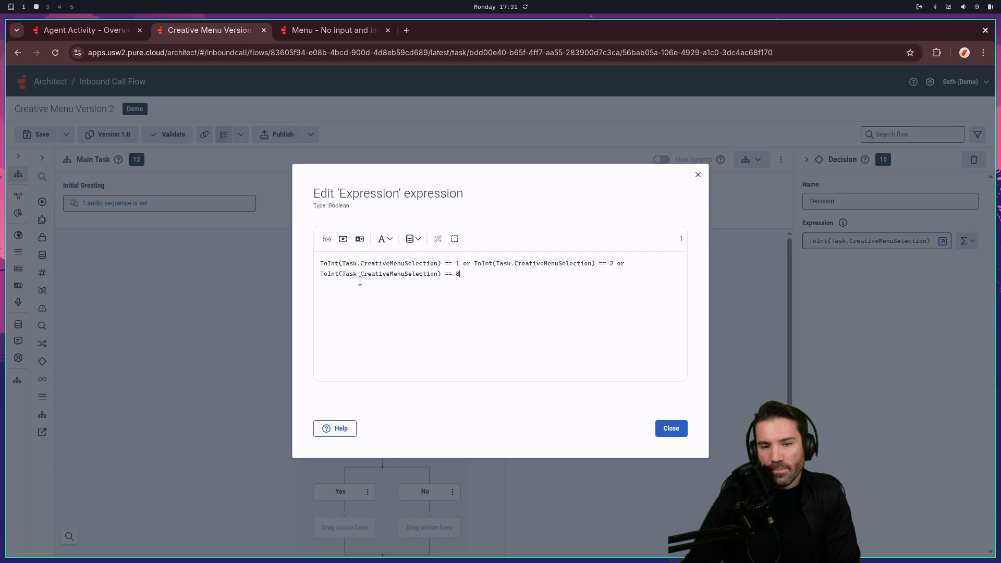
pyautogui.moveTo(357, 279); pyautogui.dragTo(250, 248)
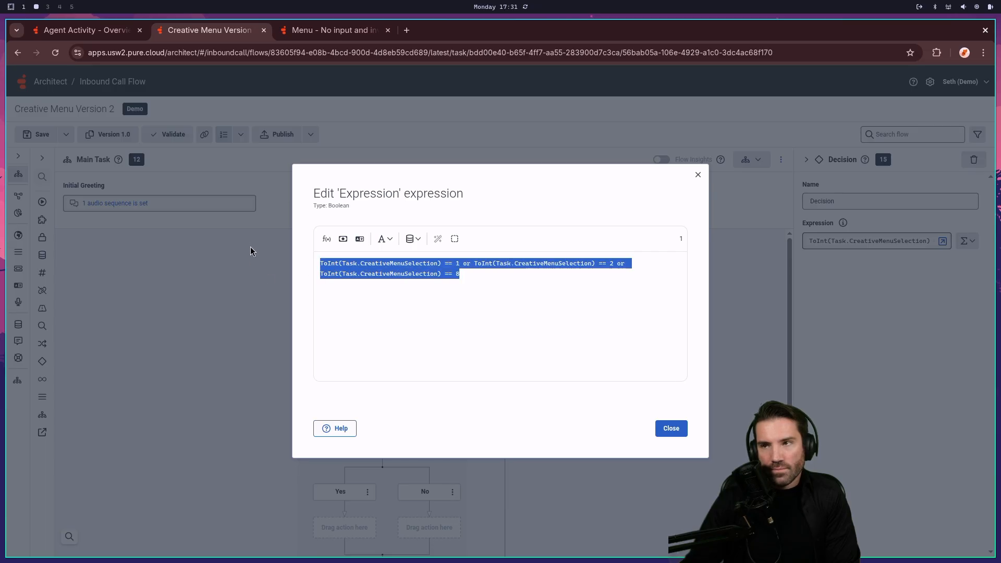
# Open the expression function help, search the functions for "include", and clear the search.
pyautogui.click(326, 239)
pyautogui.click(844, 146)
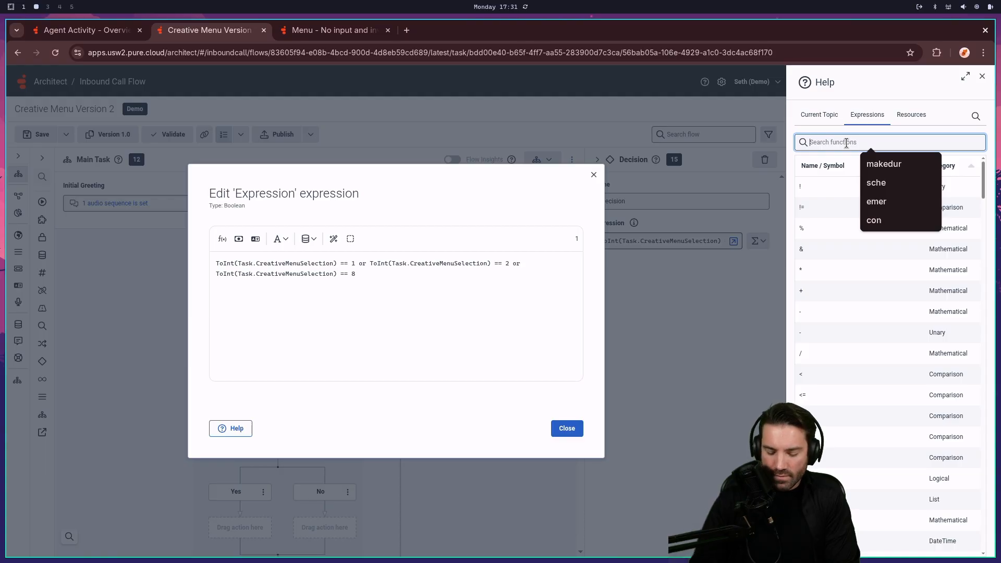
pyautogui.write('include')
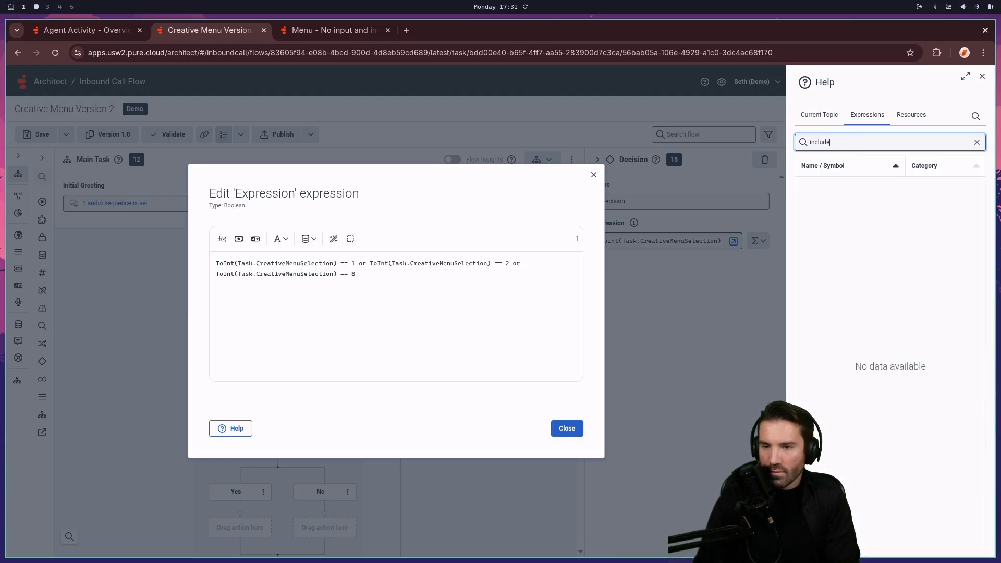
pyautogui.press('BackSpace')
pyautogui.press('BackSpace')
pyautogui.press('BackSpace')
pyautogui.press('BackSpace')
pyautogui.press('BackSpace')
pyautogui.press('BackSpace')
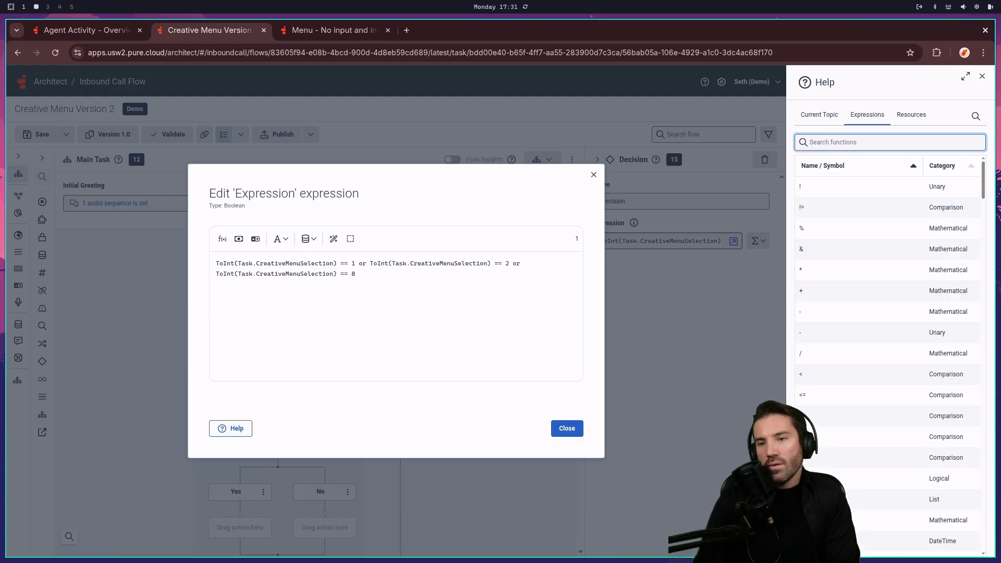
# Search the function help for "list" and read the FindFirst entry's return value, parameters and examples.
pyautogui.write('list')
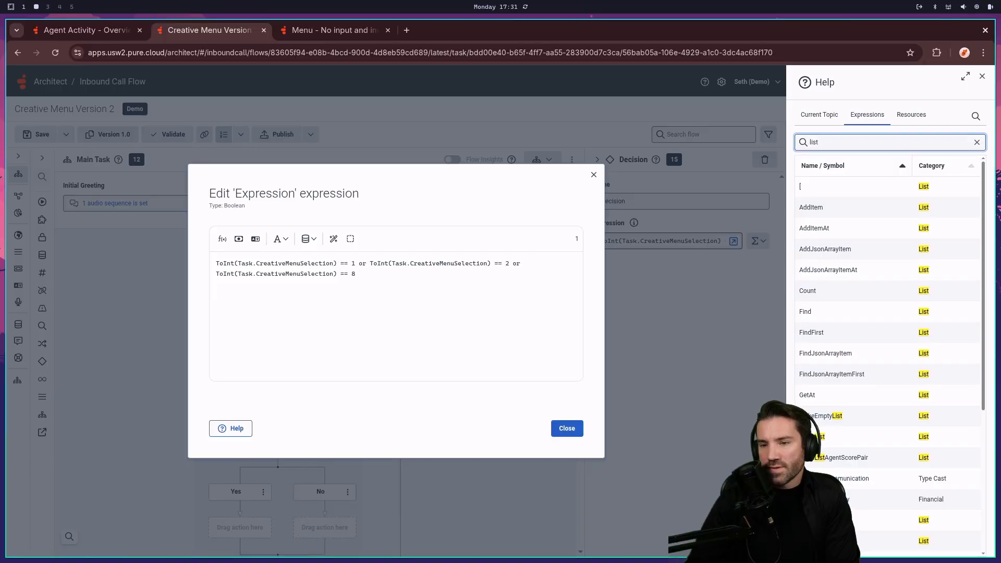
pyautogui.scroll(-1, 831, 339)
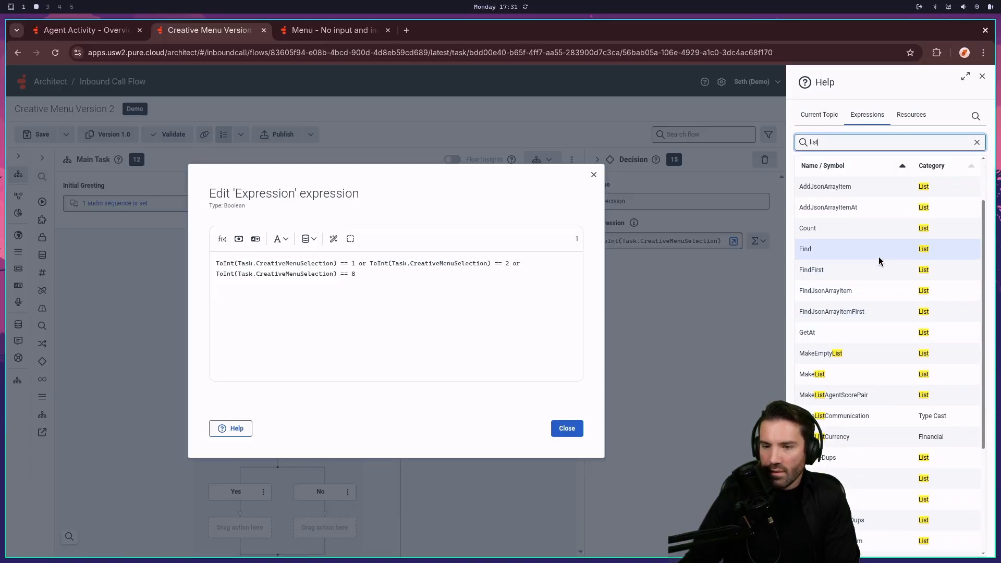
pyautogui.scroll(-2, 863, 364)
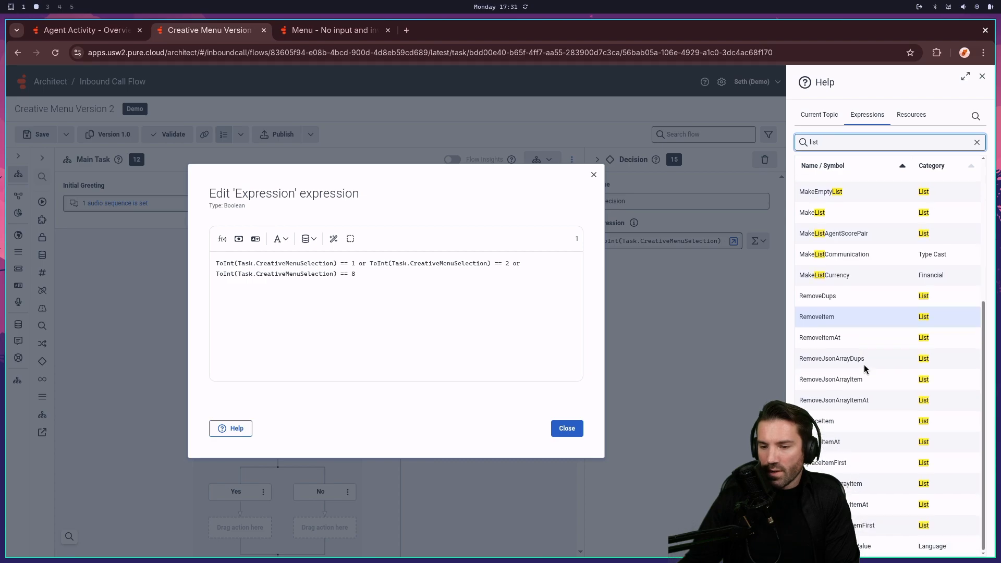
pyautogui.scroll(3, 864, 365)
pyautogui.scroll(3, 864, 365)
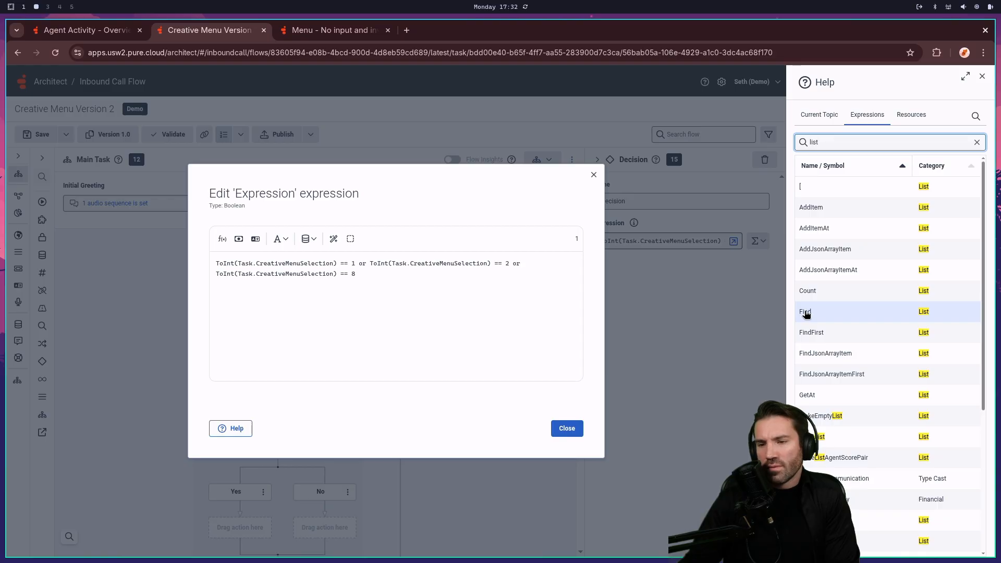
pyautogui.click(811, 333)
pyautogui.scroll(-3, 962, 364)
pyautogui.scroll(-2, 962, 379)
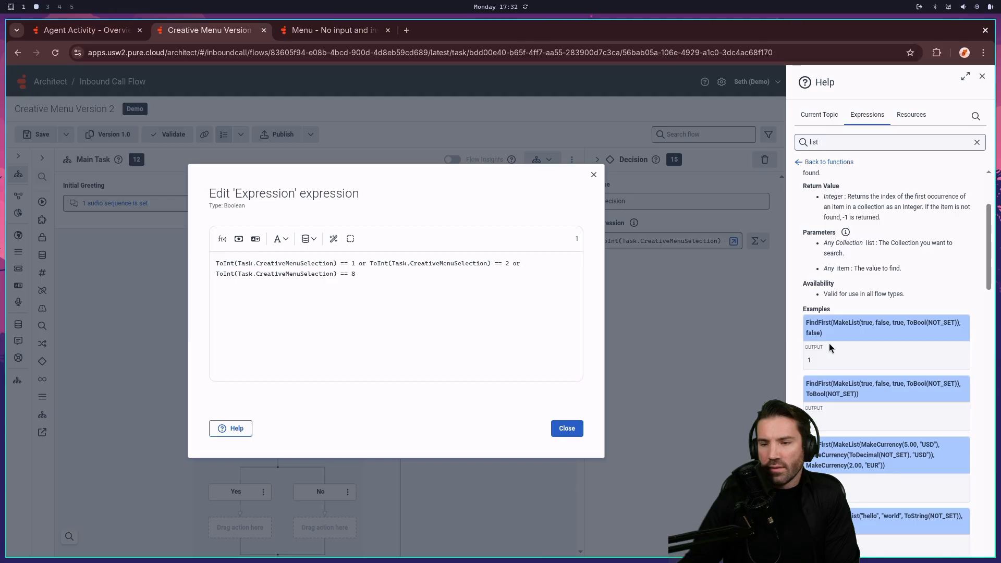
# Replace the whole Decision expression with FindFirst(MakeList(1,2,8)).
pyautogui.moveTo(375, 279); pyautogui.dragTo(152, 255)
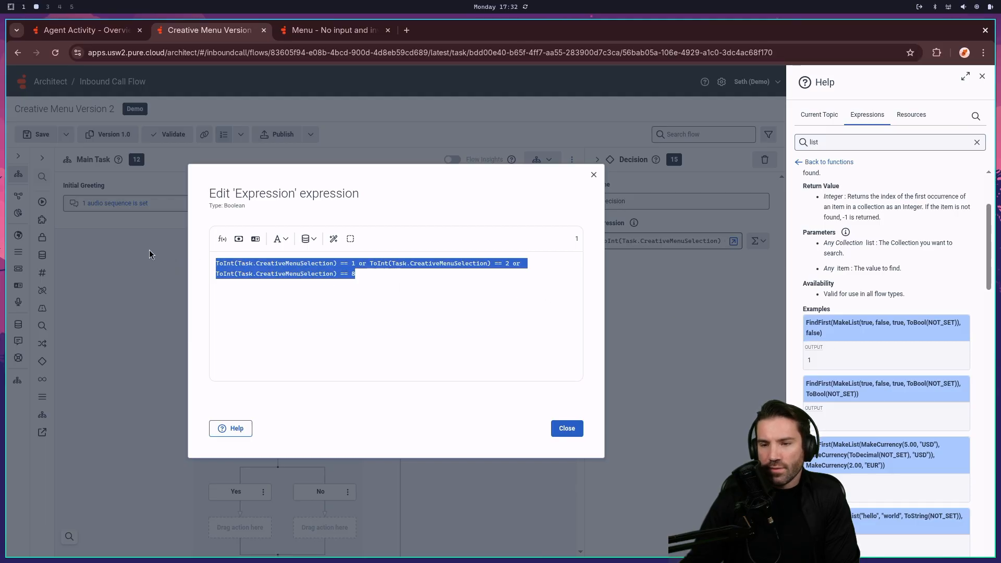
pyautogui.write('Find')
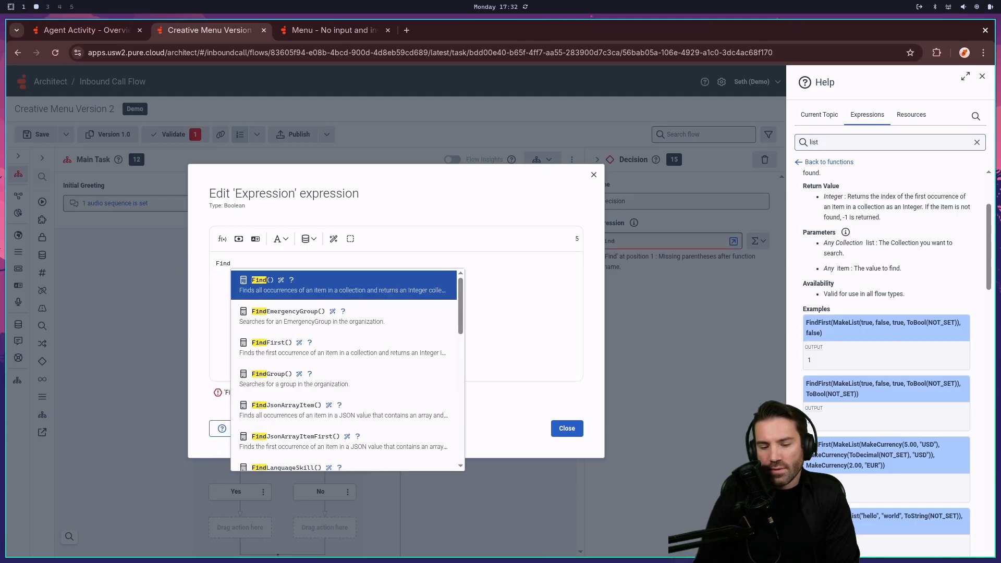
pyautogui.write('Fir')
pyautogui.press('Return')
pyautogui.write('Make')
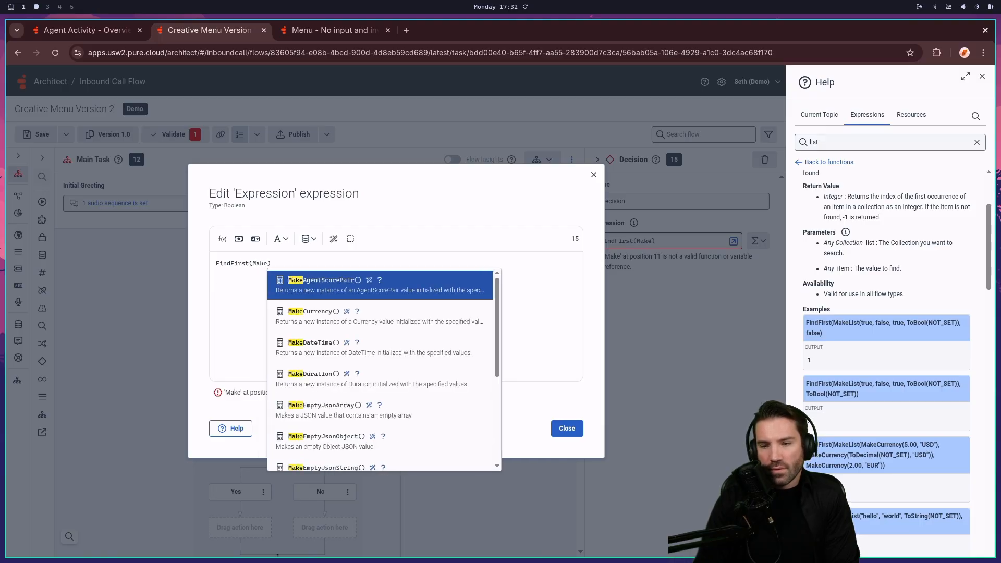
pyautogui.write('List')
pyautogui.press('Return')
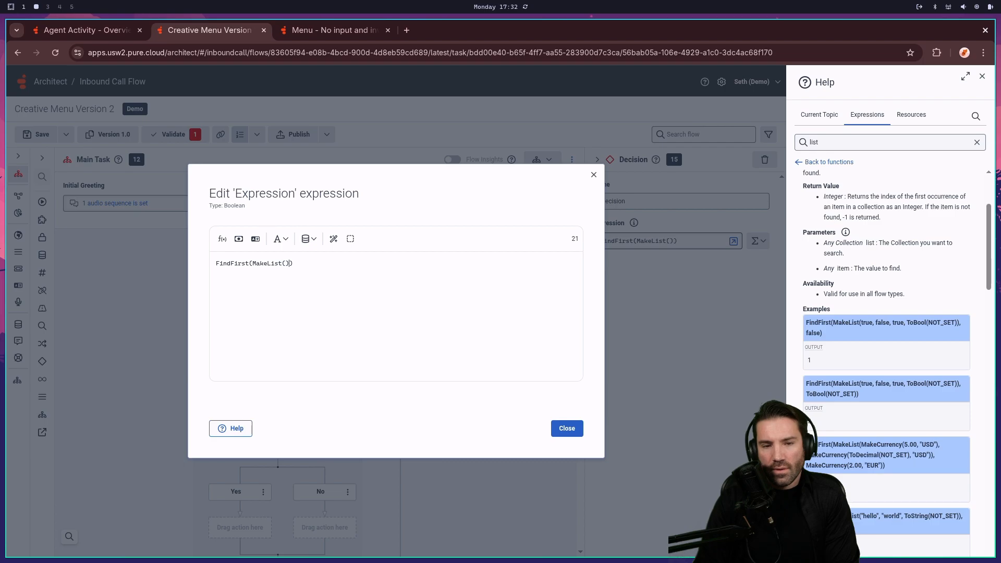
pyautogui.write('1')
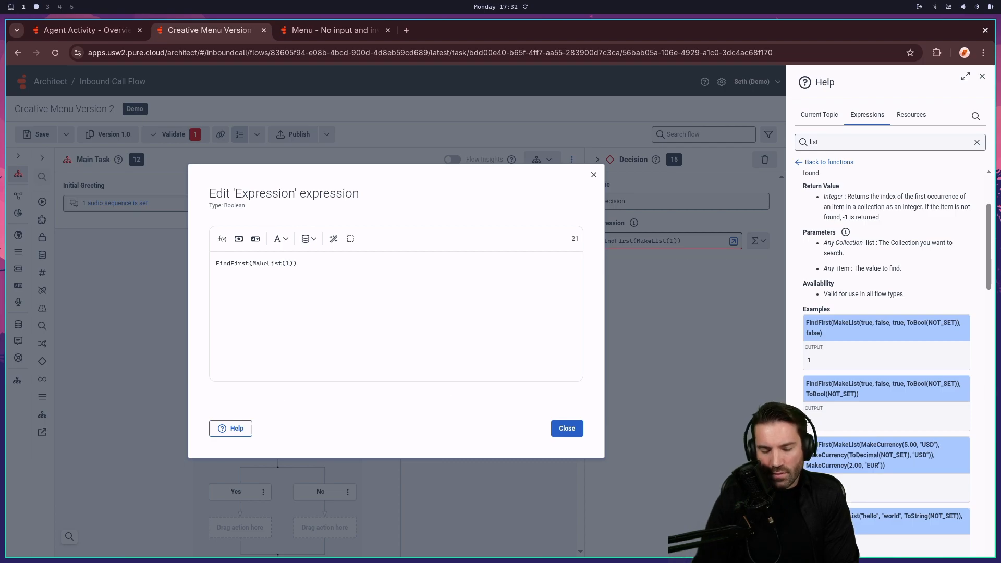
pyautogui.write(',2')
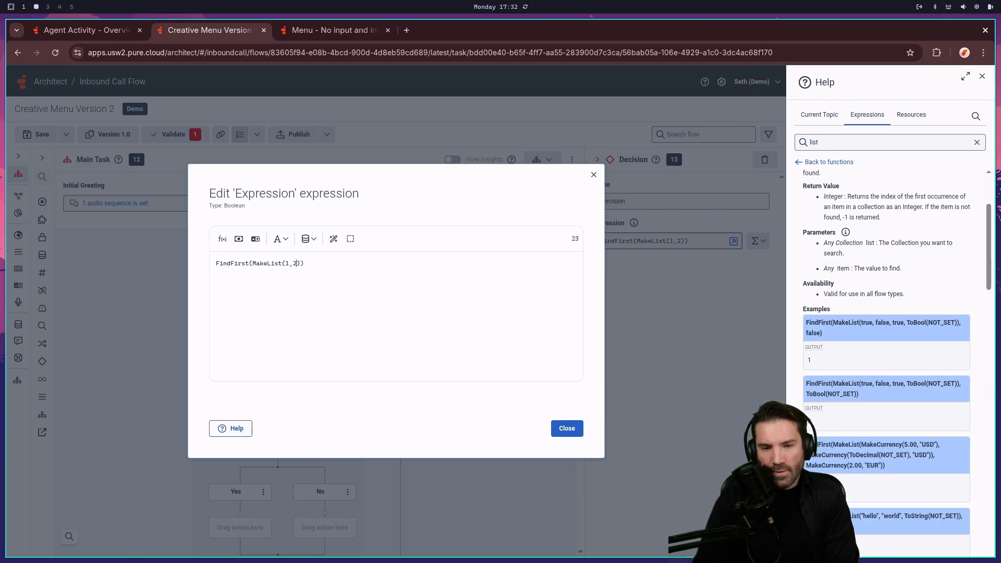
pyautogui.write(',8')
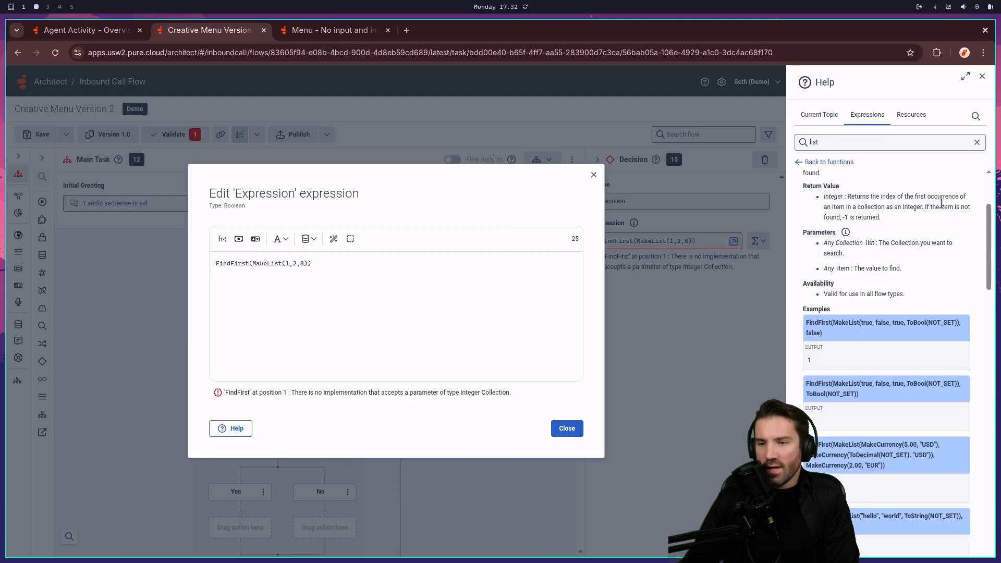
# Append the comparison >= 0 after the FindFirst call in the Decision expression.
pyautogui.click(428, 270)
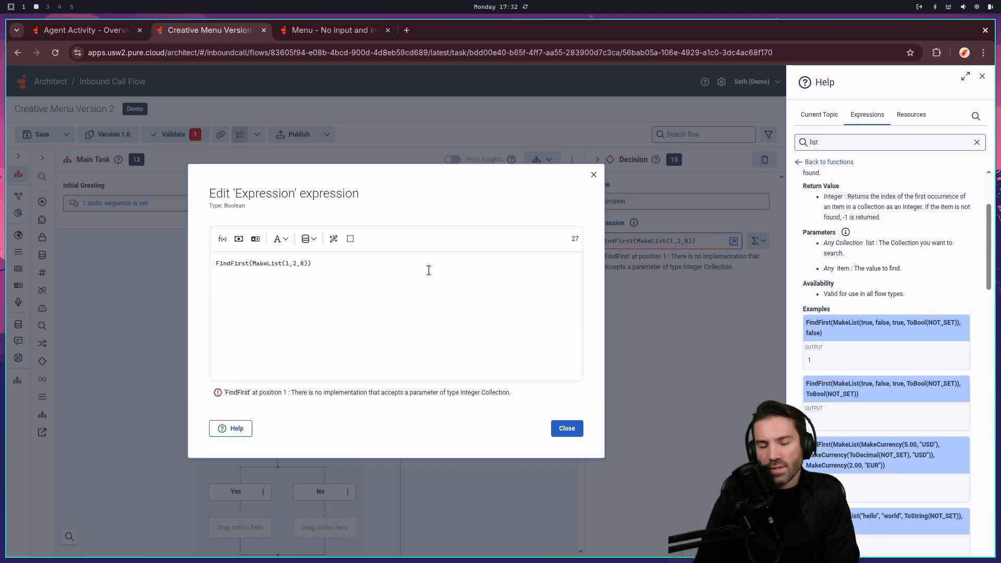
pyautogui.write('==')
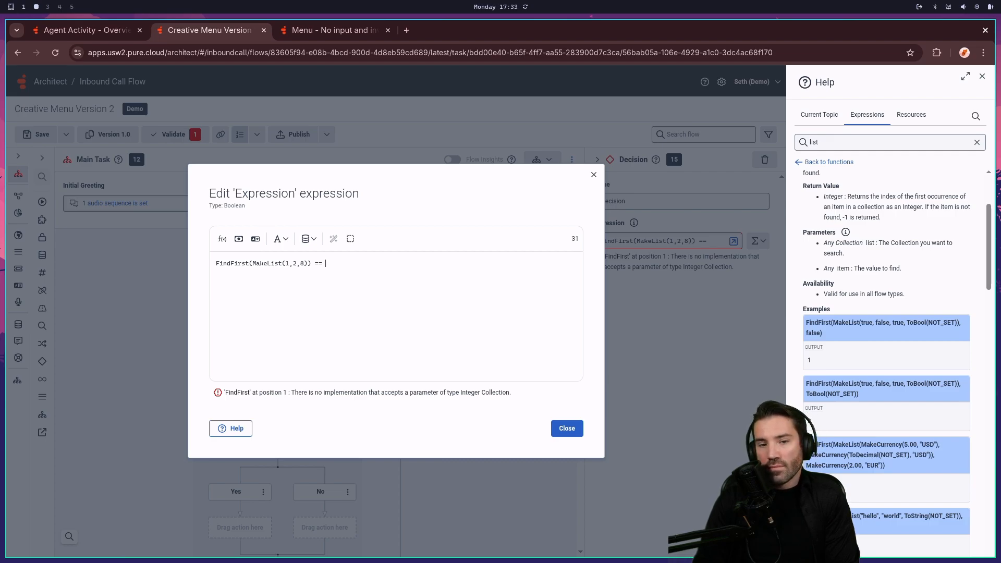
pyautogui.press('BackSpace')
pyautogui.press('BackSpace')
pyautogui.write('<')
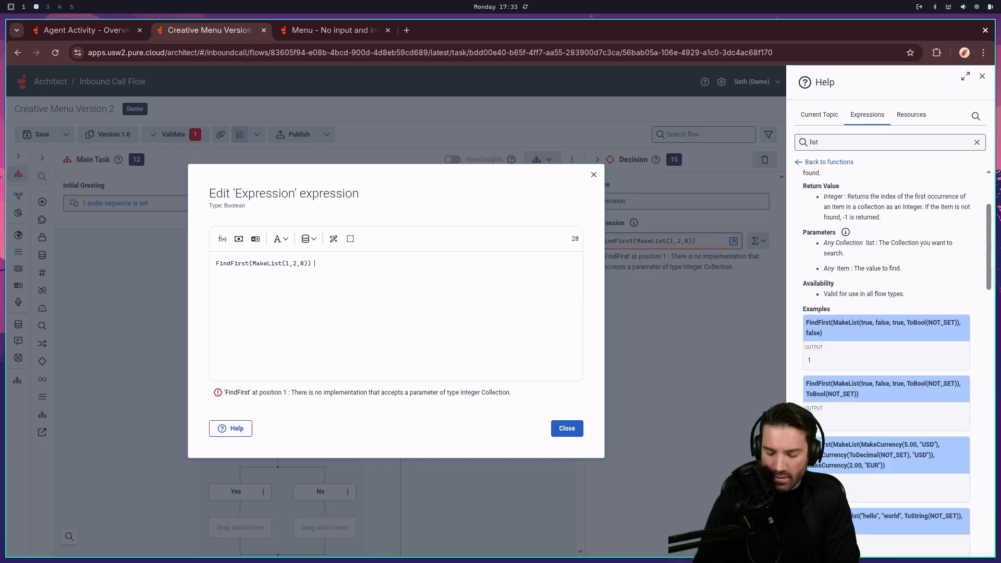
pyautogui.press('BackSpace')
pyautogui.write('>= 0')
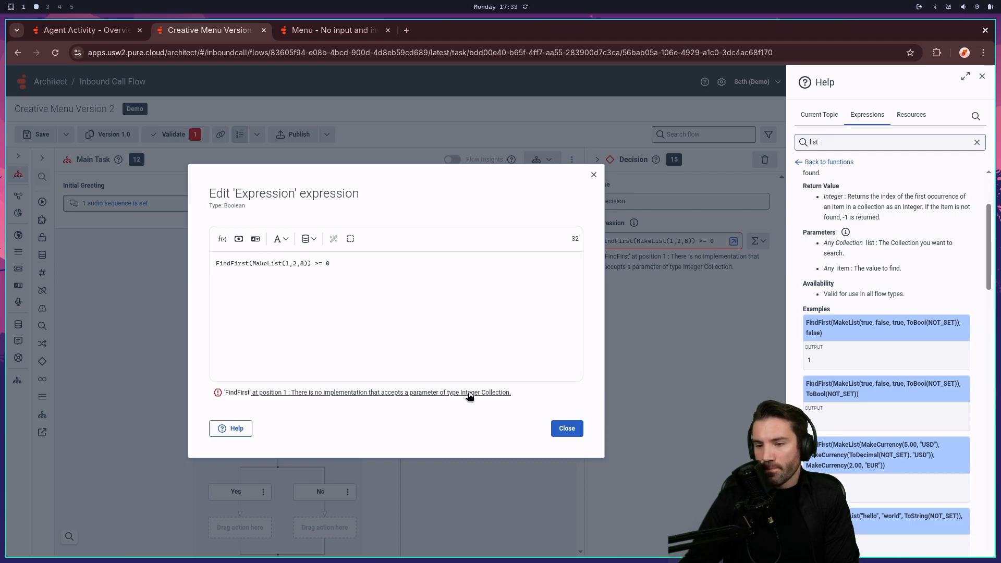
# Enclose the MakeList values 1, 2 and 8 in double quotation marks so they are strings.
pyautogui.click(288, 263)
pyautogui.write("'")
pyautogui.press('Left')
pyautogui.press('Left')
pyautogui.press('BackSpace')
pyautogui.write('"')
pyautogui.press('Left')
pyautogui.write('"')
pyautogui.press('Right')
pyautogui.press('Right')
pyautogui.press('Right')
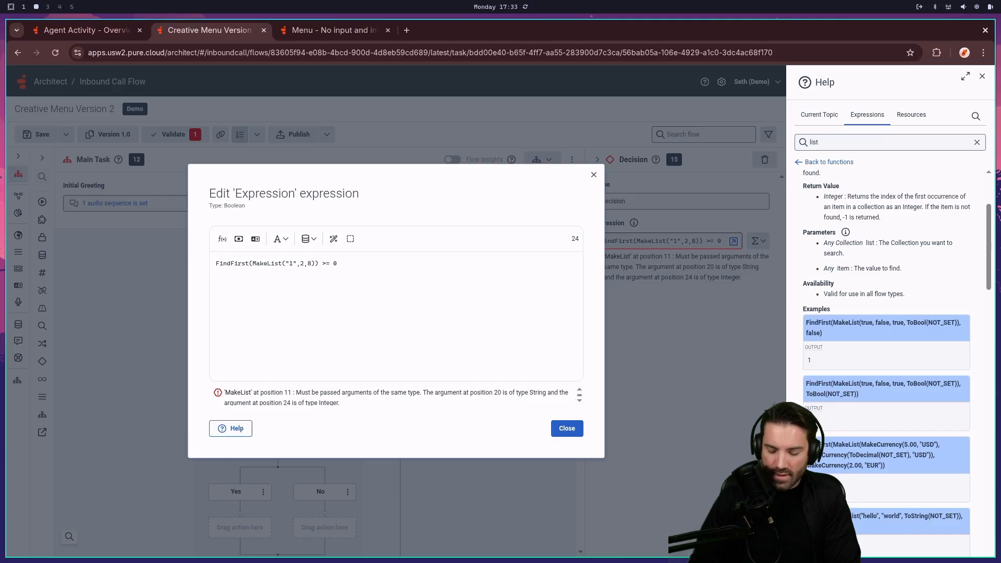
pyautogui.write('"2')
pyautogui.press('Right')
pyautogui.write('"')
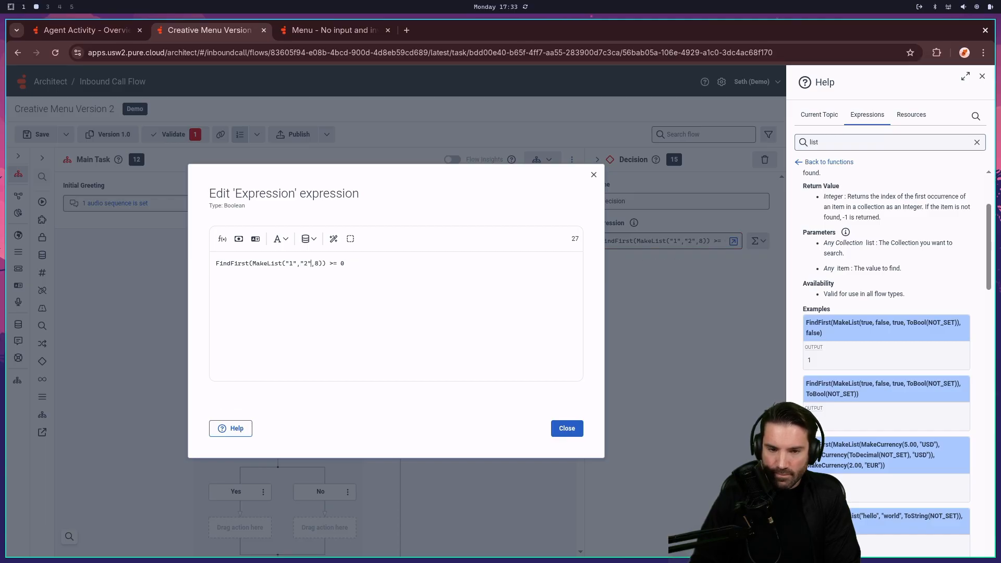
pyautogui.press('Right')
pyautogui.write('"')
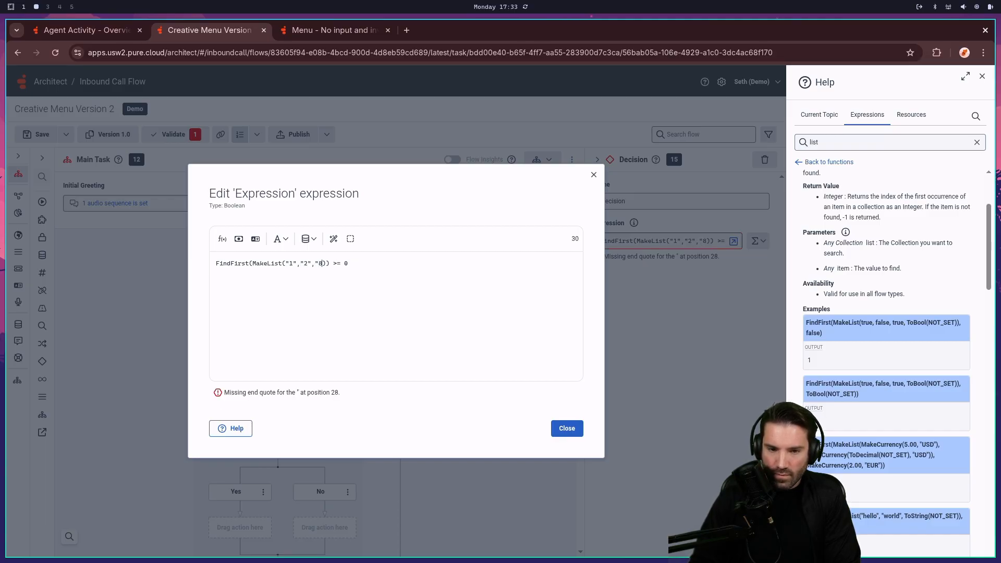
pyautogui.press('Right')
pyautogui.write('"')
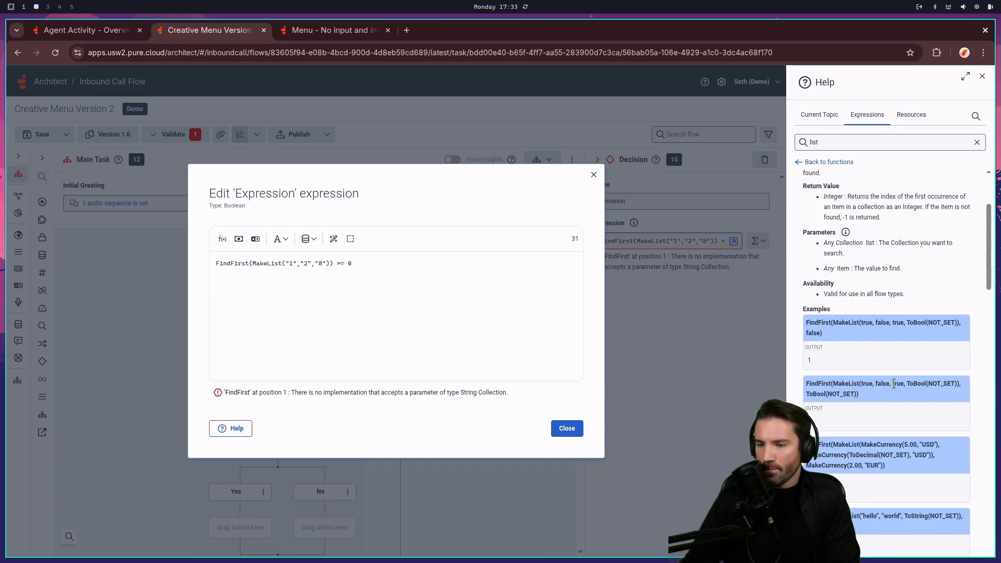
# Copy the help example FindFirst(MakeList(true, false, true, ToBool(NOT_SET)), false) over the FindFirst call in the Decision expression, keeping the >= 0 comparison.
pyautogui.scroll(-3, 895, 383)
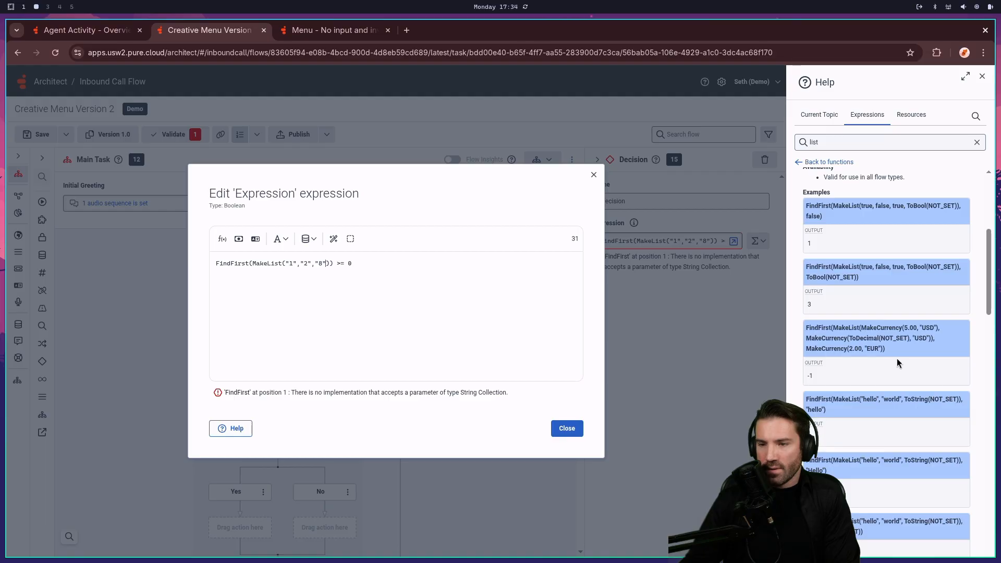
pyautogui.scroll(1, 892, 353)
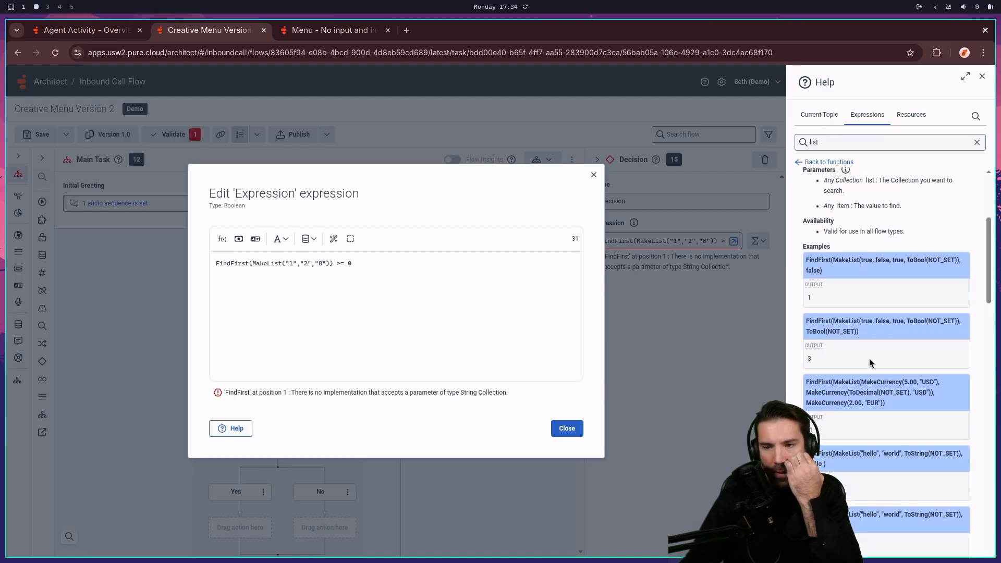
pyautogui.scroll(1, 868, 358)
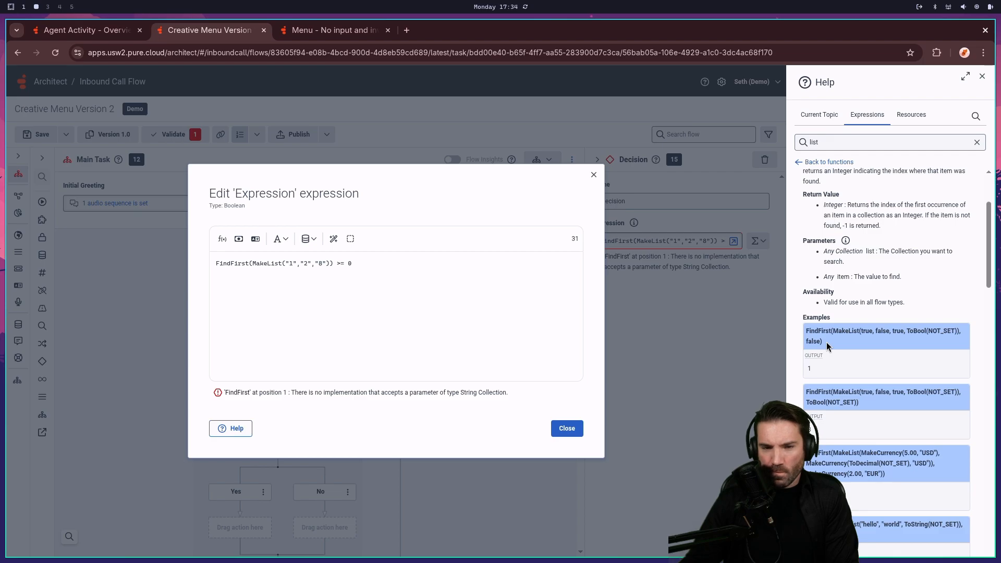
pyautogui.moveTo(826, 342); pyautogui.dragTo(793, 326)
pyautogui.hotkey('ctrl', 'c')
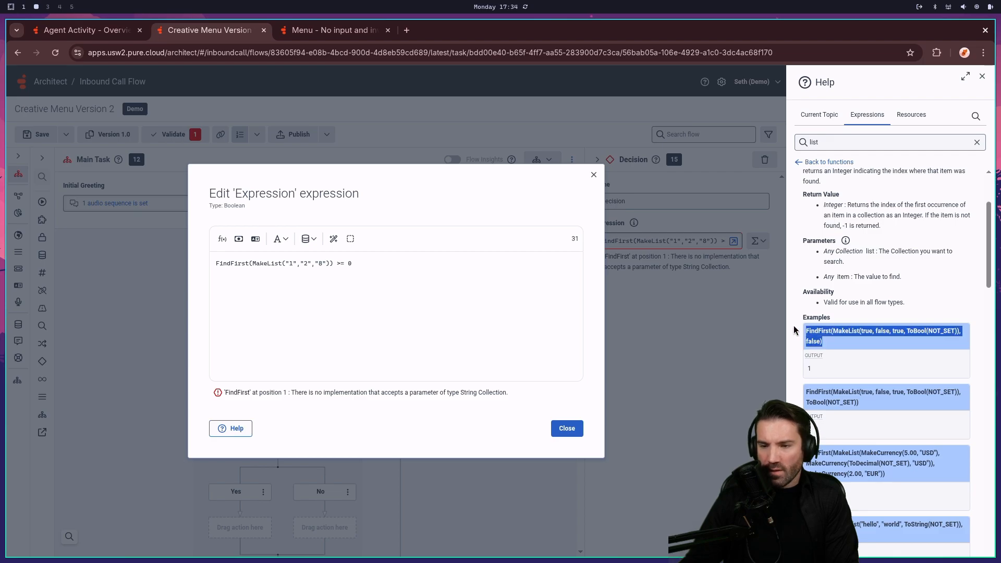
pyautogui.moveTo(352, 263); pyautogui.dragTo(173, 258)
pyautogui.click(365, 274)
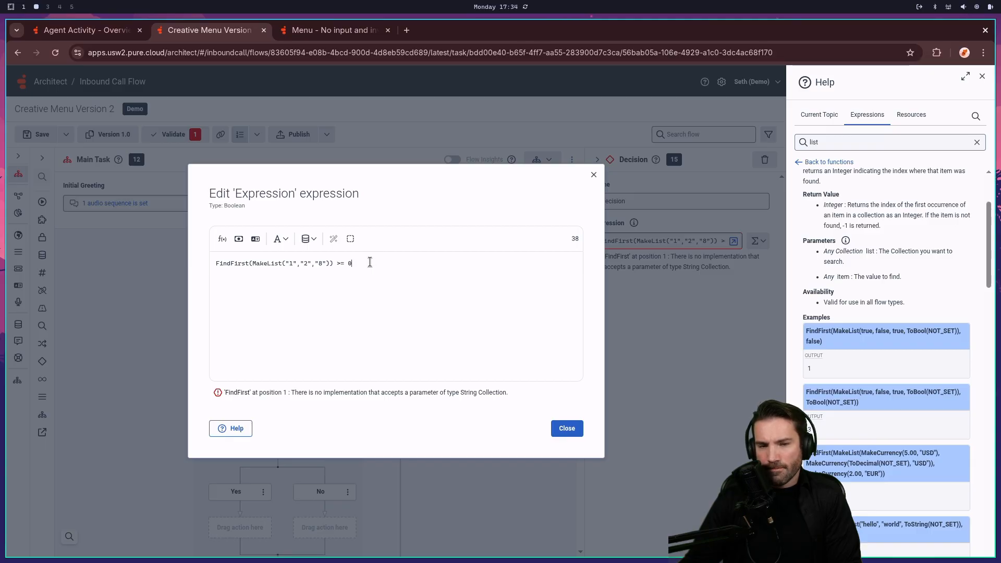
pyautogui.moveTo(379, 261); pyautogui.dragTo(134, 261)
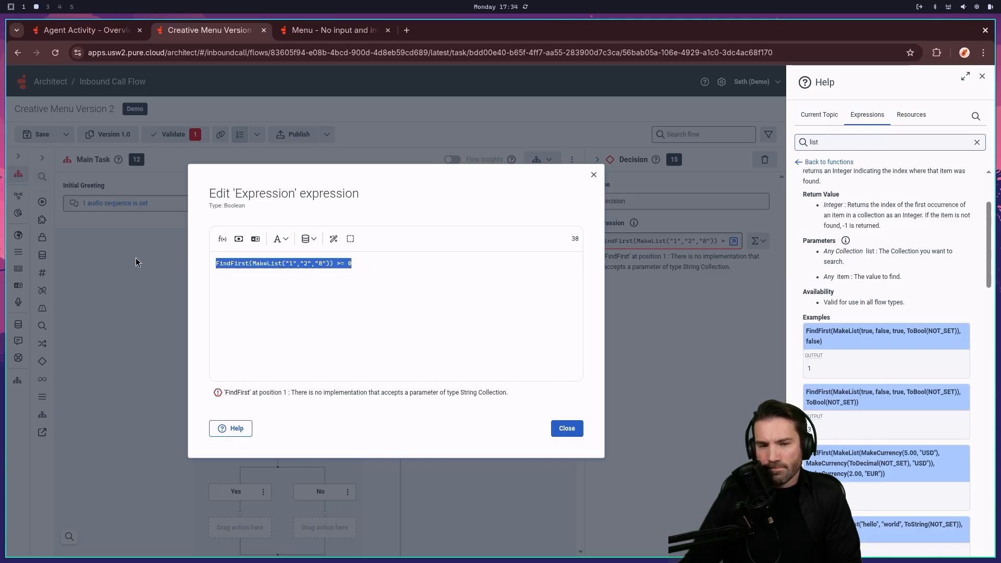
pyautogui.click(315, 269)
pyautogui.moveTo(334, 263); pyautogui.dragTo(213, 261)
pyautogui.hotkey('ctrl', 'v')
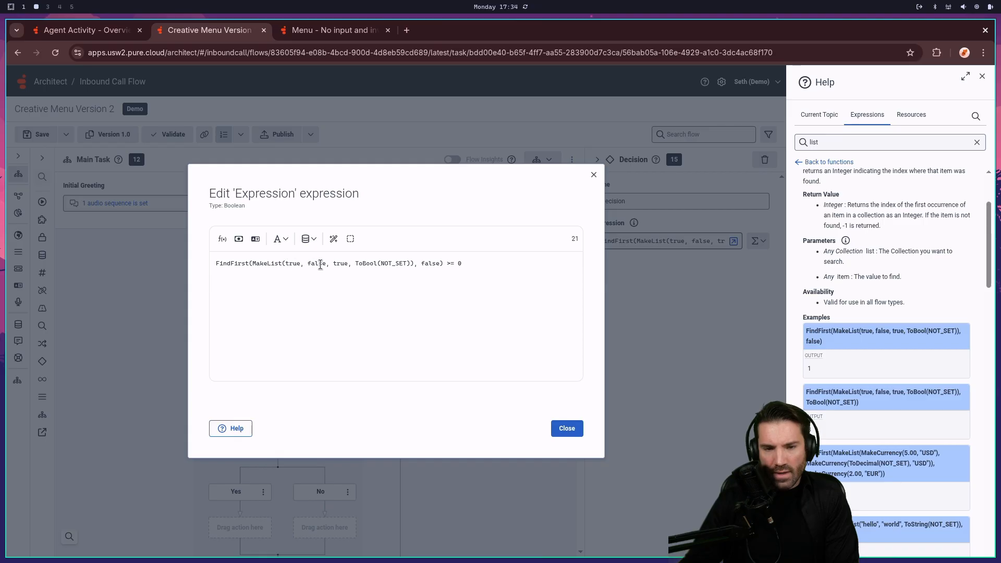
# Copy the help example FindFirst(MakeList("hello", "world", ToString(NOT_SET)), "hello") over the FindFirst call in the Decision expression, keeping the >= 0 comparison.
pyautogui.click(339, 263)
pyautogui.scroll(-1, 873, 349)
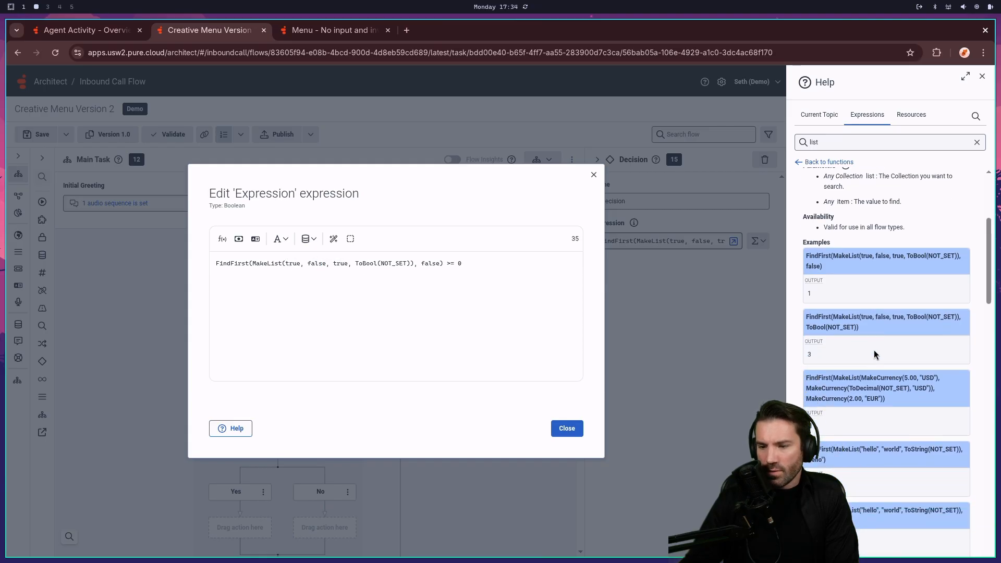
pyautogui.scroll(-1, 872, 349)
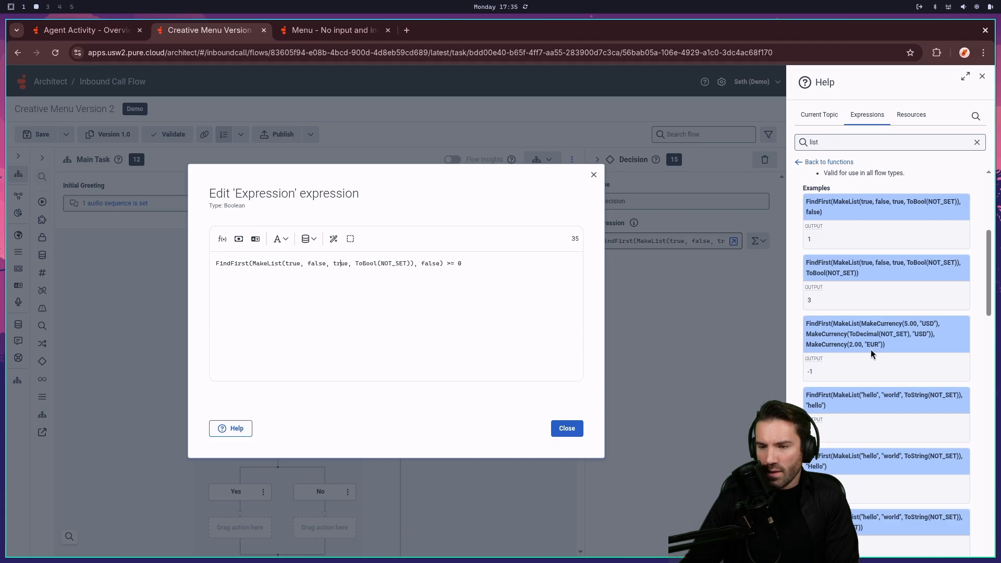
pyautogui.scroll(-1, 869, 353)
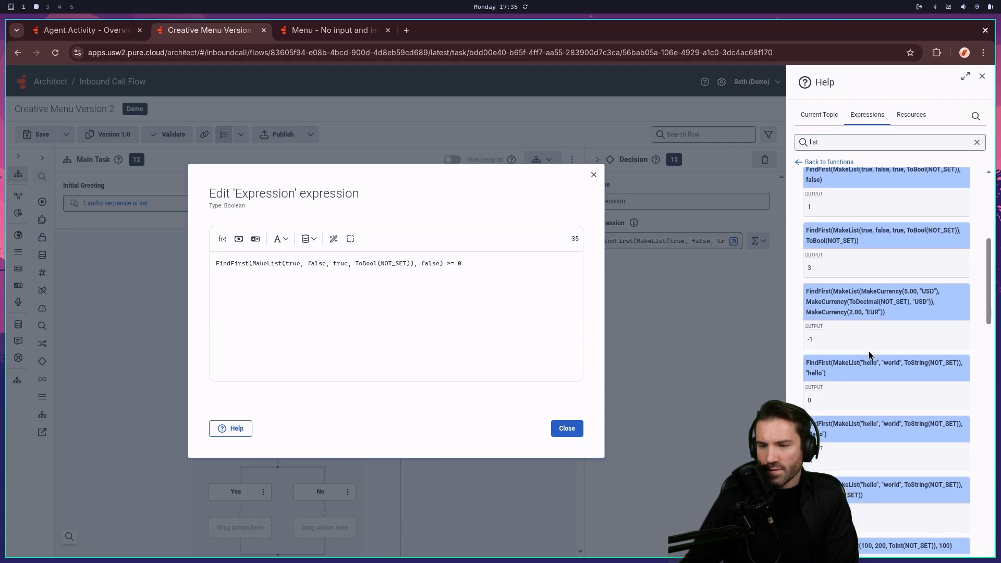
pyautogui.scroll(-1, 858, 355)
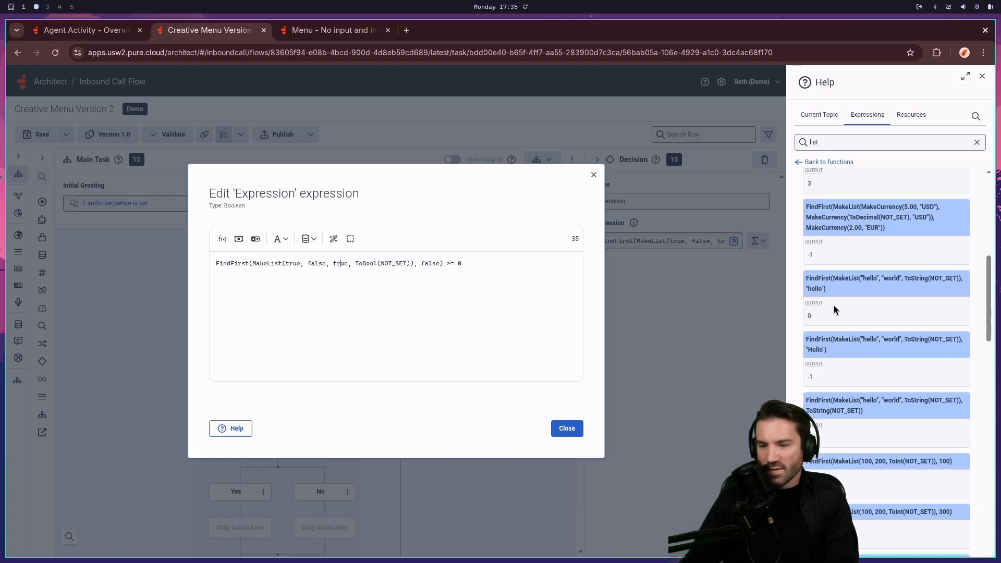
pyautogui.moveTo(831, 289); pyautogui.dragTo(798, 277)
pyautogui.hotkey('ctrl', 'c')
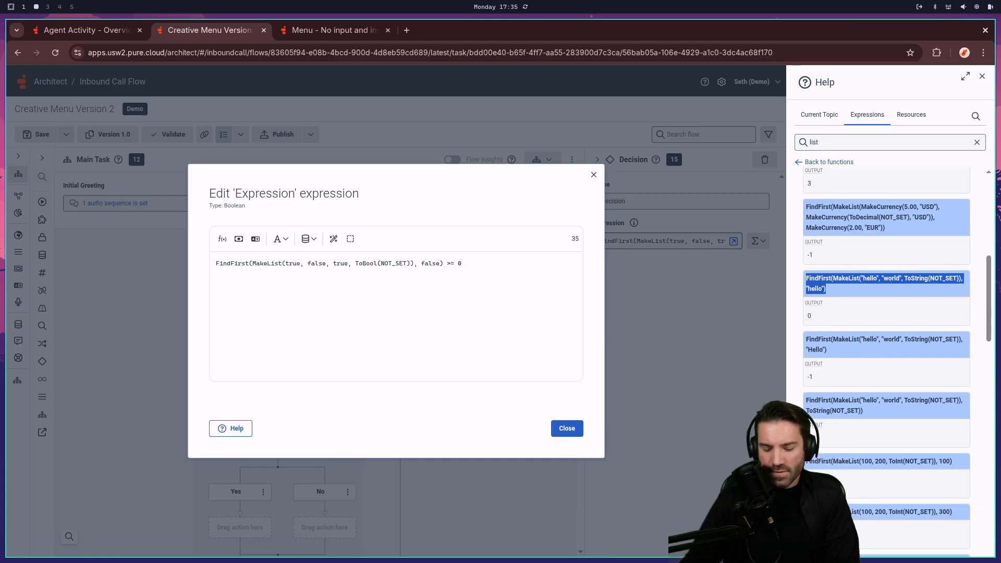
pyautogui.click(444, 263)
pyautogui.hotkey('shift', 'Home')
pyautogui.hotkey('ctrl', 'v')
# Change the MakeList strings "hello" and "world" to "1" and "2", and the FindFirst search item to "8".
pyautogui.doubleClick(293, 263)
pyautogui.write('1')
pyautogui.doubleClick(312, 263)
pyautogui.write('2')
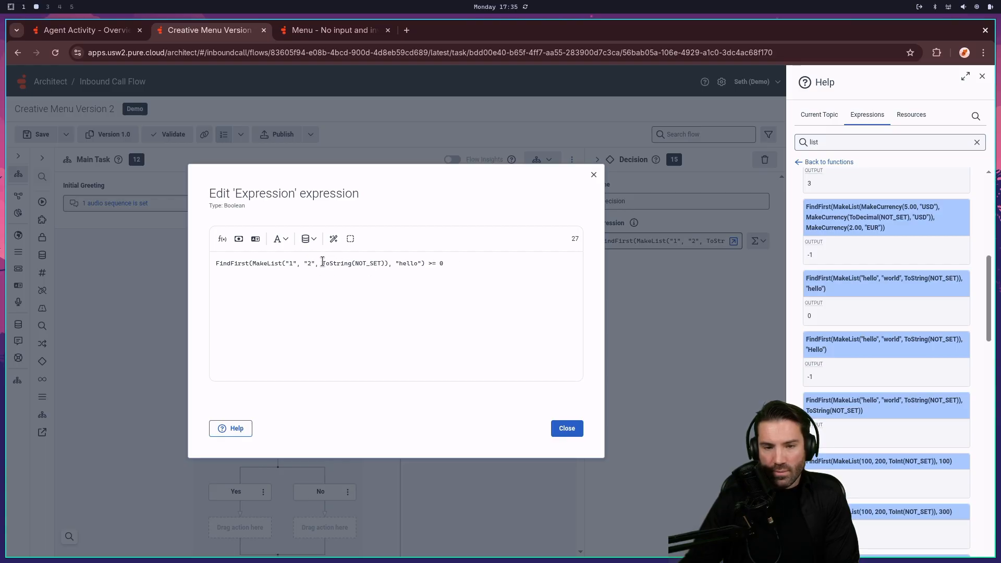
pyautogui.doubleClick(402, 263)
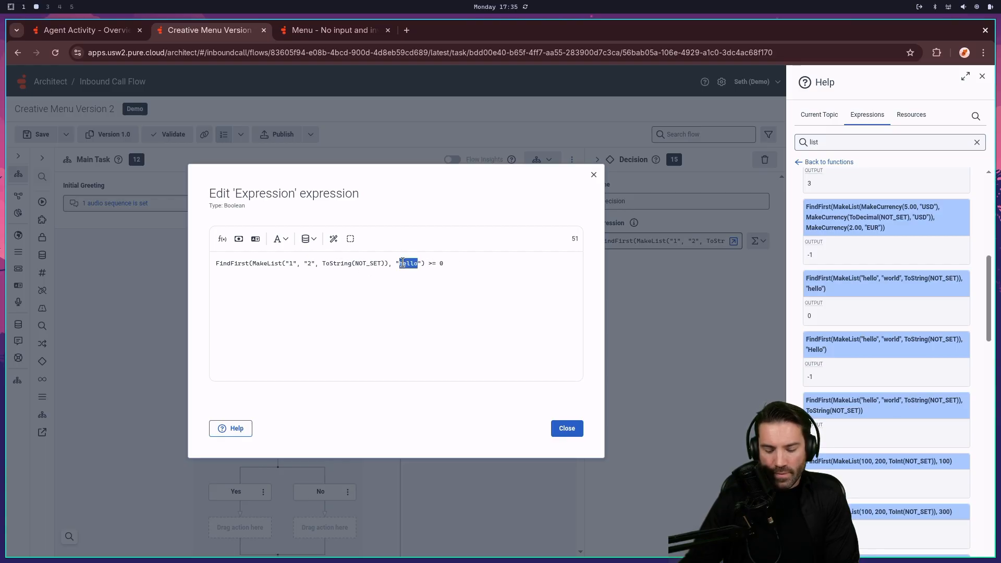
pyautogui.write('8')
# Remove ToString(NOT_SET) from the Decision expression so "8" joins the MakeList values, and add the missing closing parenthesis.
pyautogui.moveTo(395, 263); pyautogui.dragTo(319, 264)
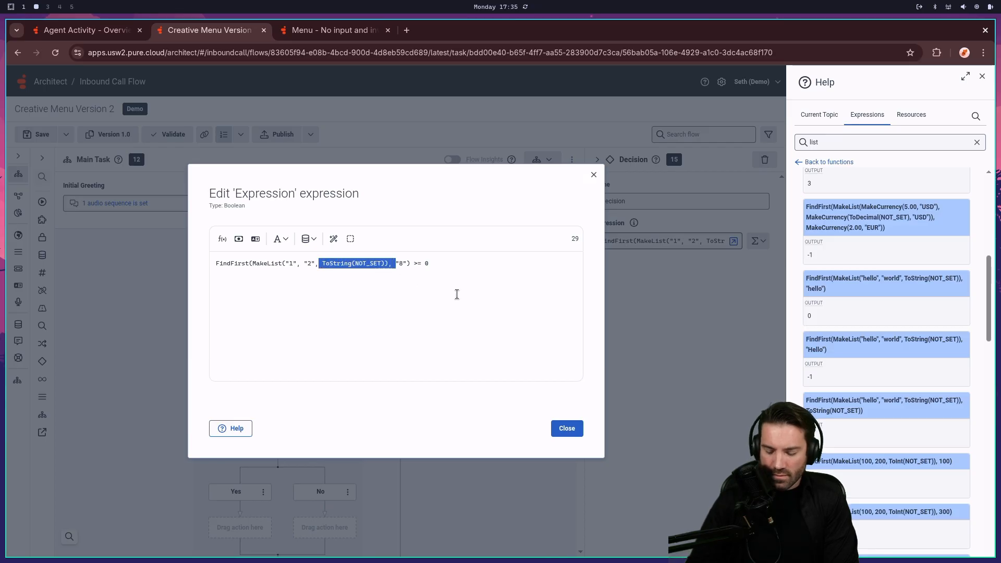
pyautogui.press('BackSpace')
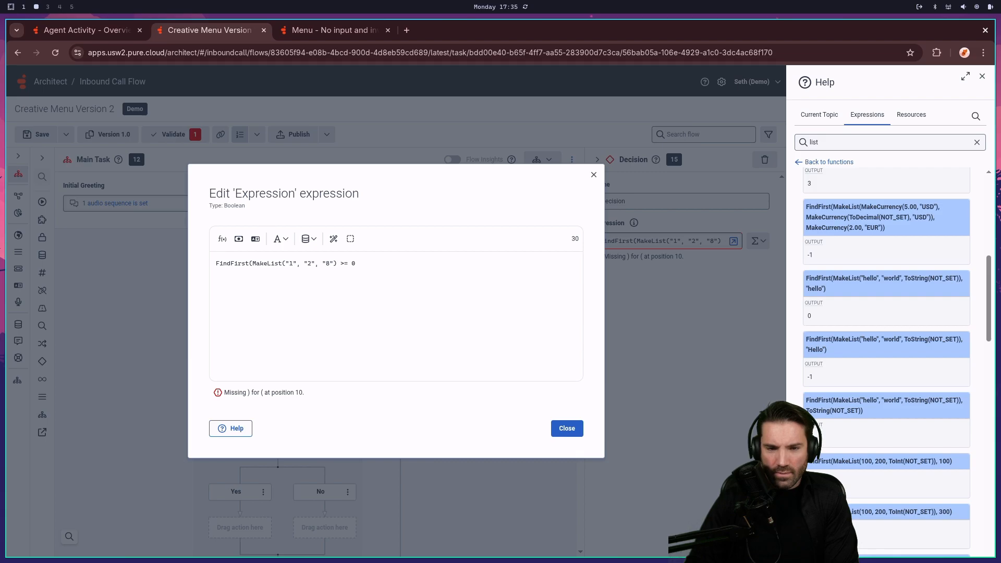
pyautogui.press('Right')
pyautogui.press('Right')
pyautogui.write(')')
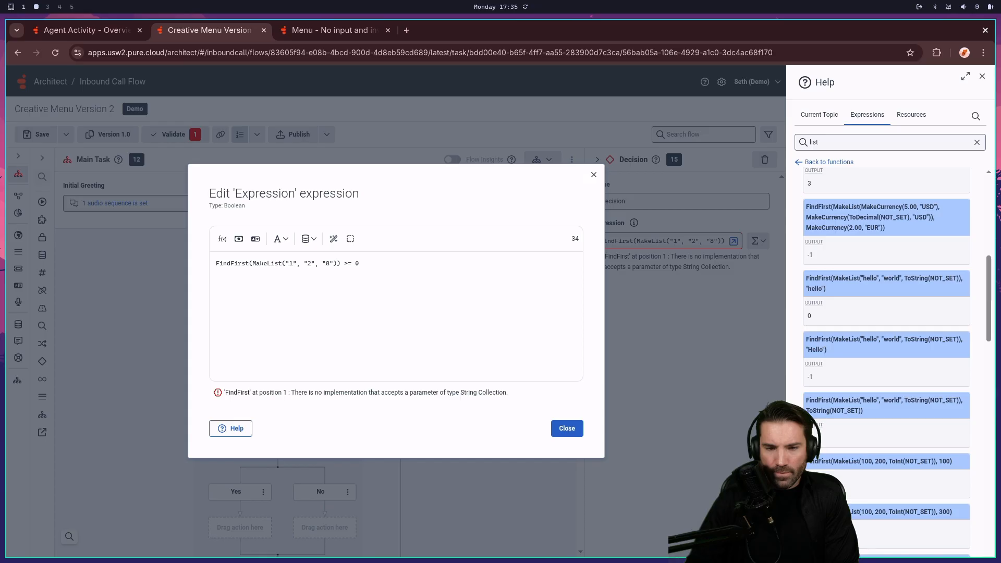
# Put the help example FindFirst(MakeList("hello", "world", ToString(NOT_SET)), "hello") back in place of the edited FindFirst call, keeping >= 0.
pyautogui.moveTo(830, 290); pyautogui.dragTo(788, 277)
pyautogui.hotkey('ctrl', 'c')
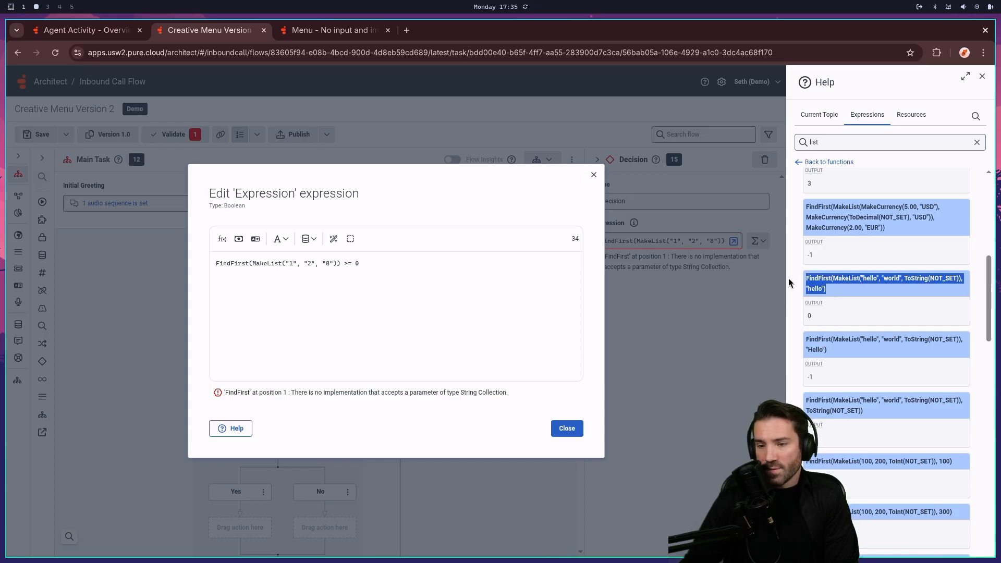
pyautogui.moveTo(337, 264); pyautogui.dragTo(148, 255)
pyautogui.press('End')
pyautogui.moveTo(342, 262); pyautogui.dragTo(134, 249)
pyautogui.hotkey('ctrl', 'v')
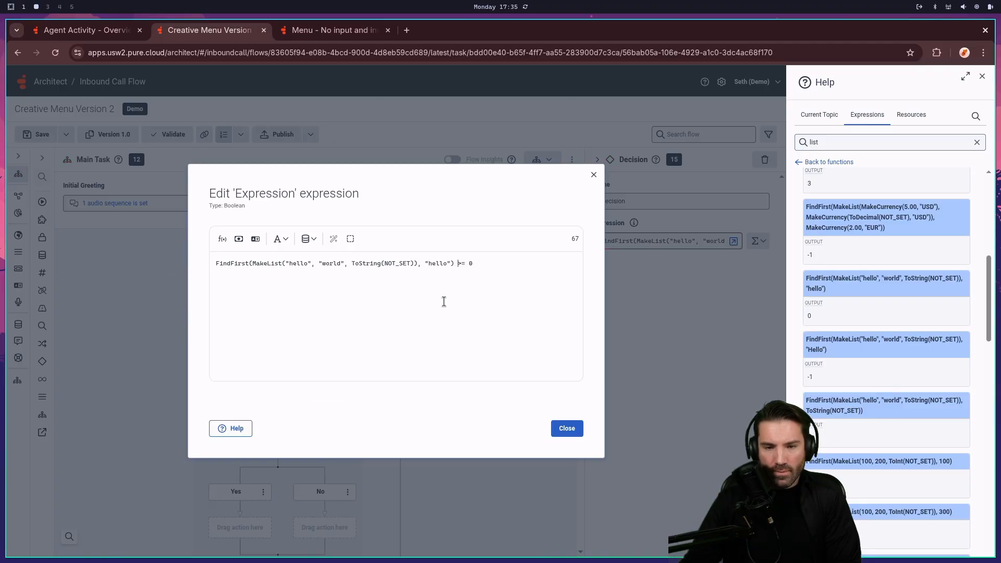
pyautogui.hotkey('ctrl', 'a')
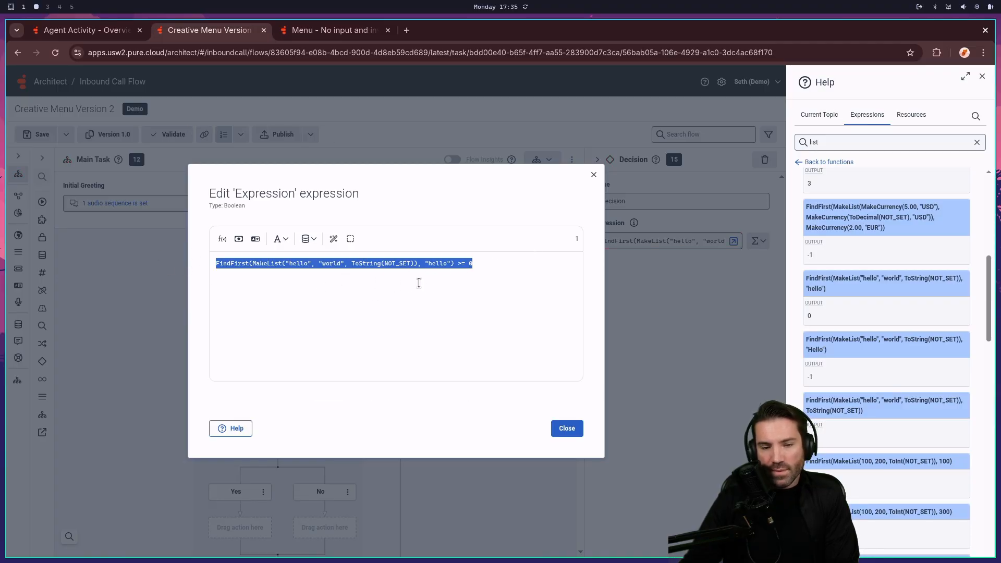
pyautogui.click(446, 265)
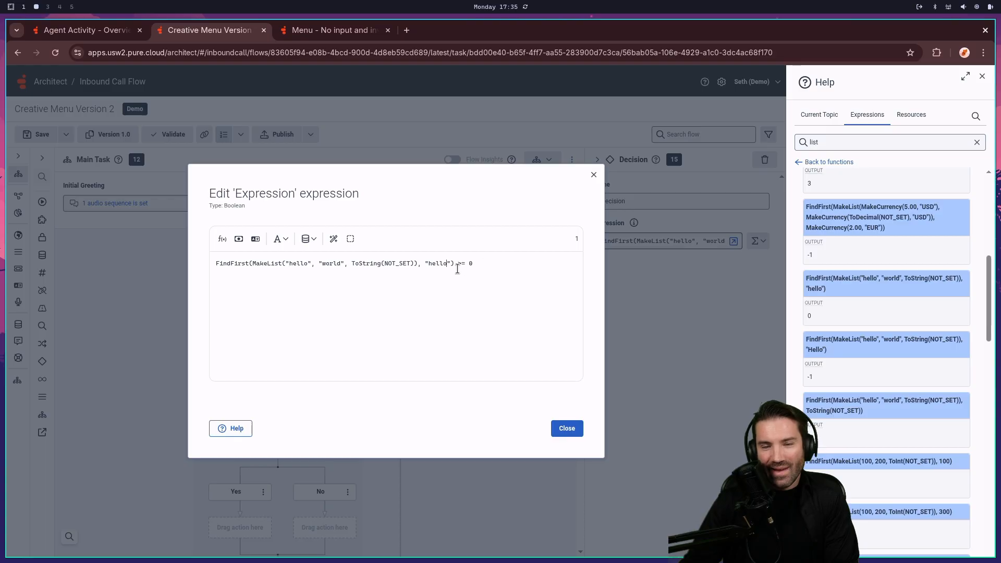
# Set the first two MakeList values in the Decision expression to "1" and "2".
pyautogui.doubleClick(297, 263)
pyautogui.write('1')
pyautogui.doubleClick(316, 263)
pyautogui.write('1')
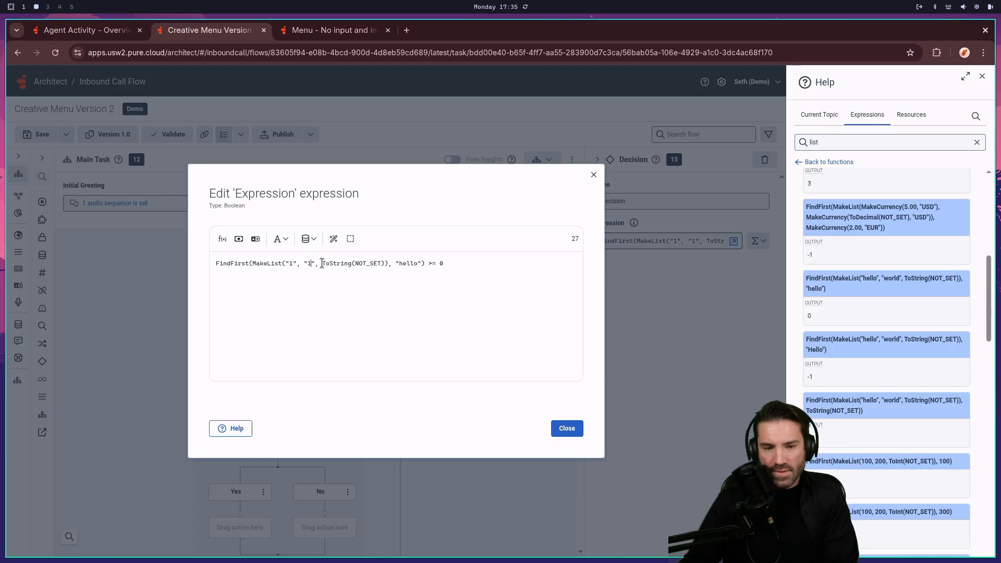
pyautogui.press('BackSpace')
pyautogui.write('2')
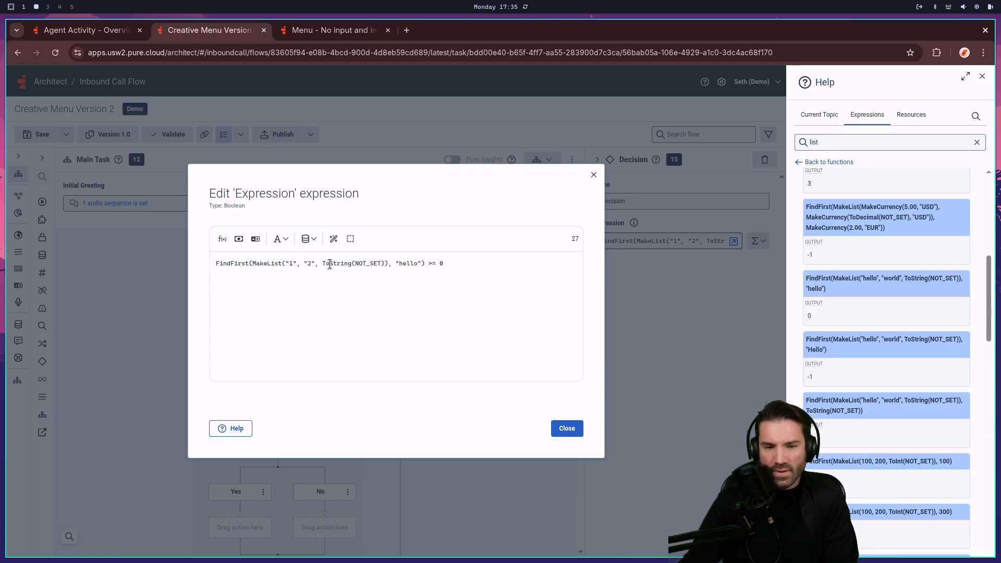
# Replace the FindFirst search item "hello" with the variable Task.CreativeMenuSelection.
pyautogui.doubleClick(407, 263)
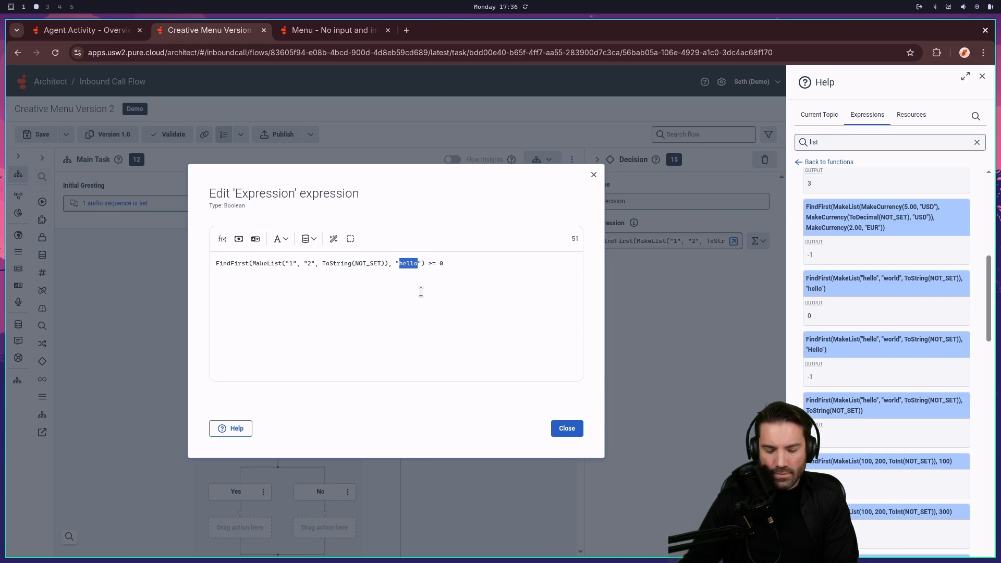
pyautogui.write('8')
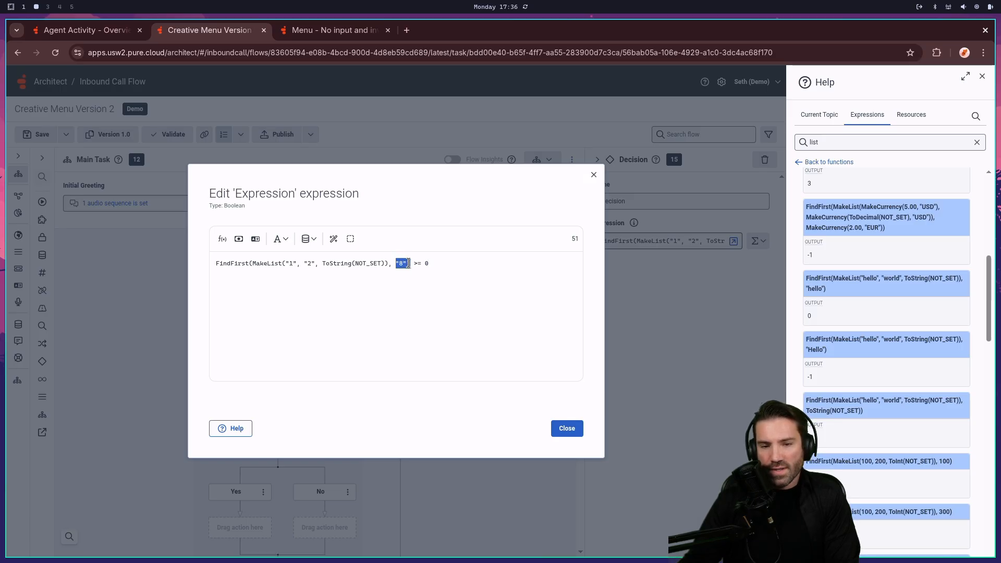
pyautogui.press('Left')
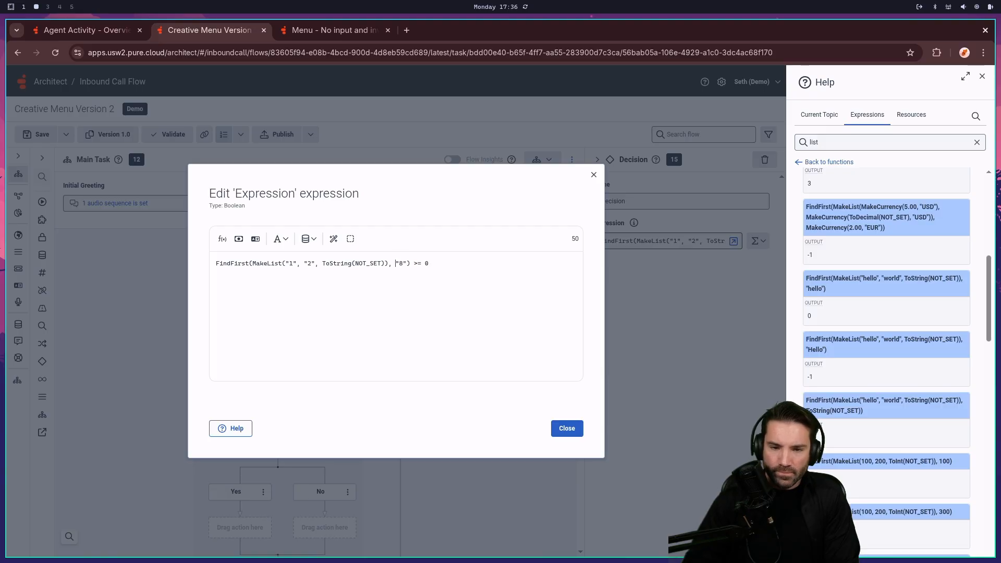
pyautogui.press('BackSpace')
pyautogui.press('BackSpace')
pyautogui.press('BackSpace')
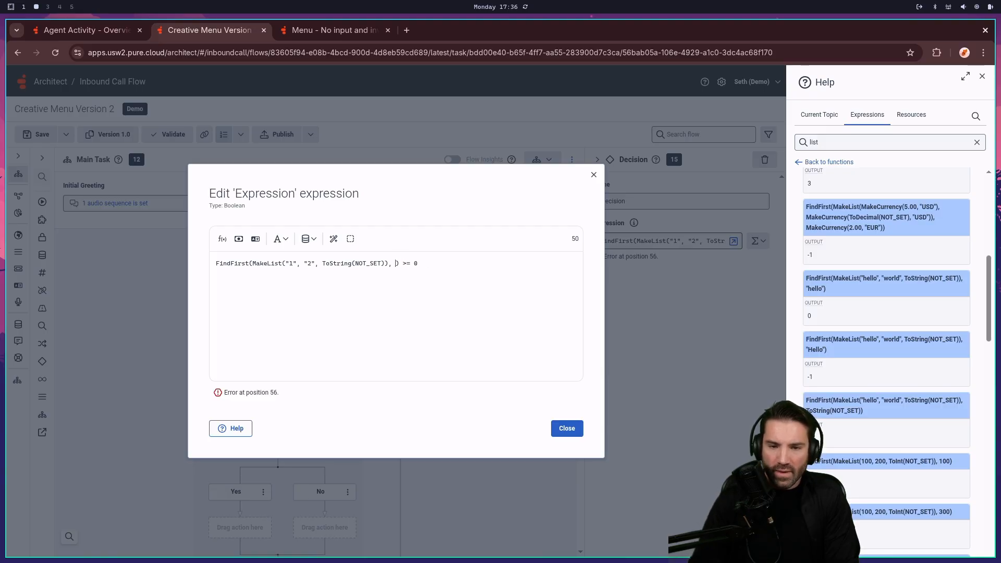
pyautogui.write('Task.CreativeMenuSelection')
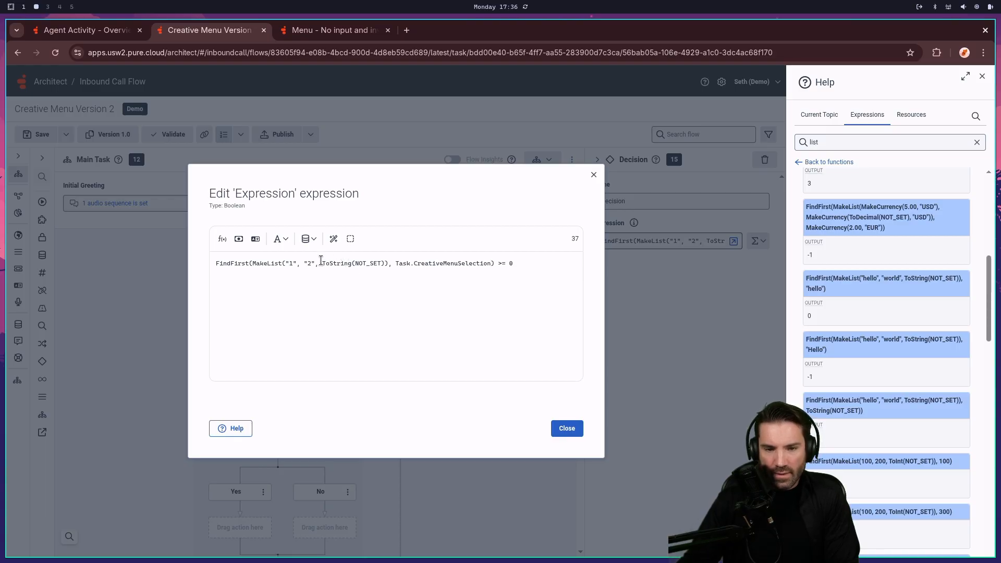
# Replace NOT_SET with 8 inside the ToString call of the MakeList, and close the expression editor.
pyautogui.moveTo(321, 263); pyautogui.dragTo(385, 262)
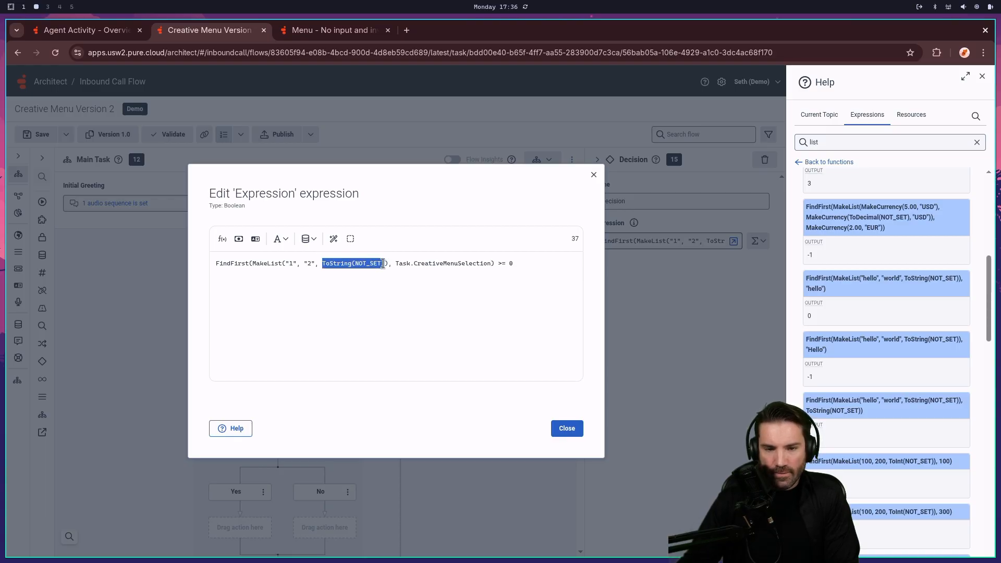
pyautogui.click(372, 263)
pyautogui.moveTo(356, 263); pyautogui.dragTo(382, 261)
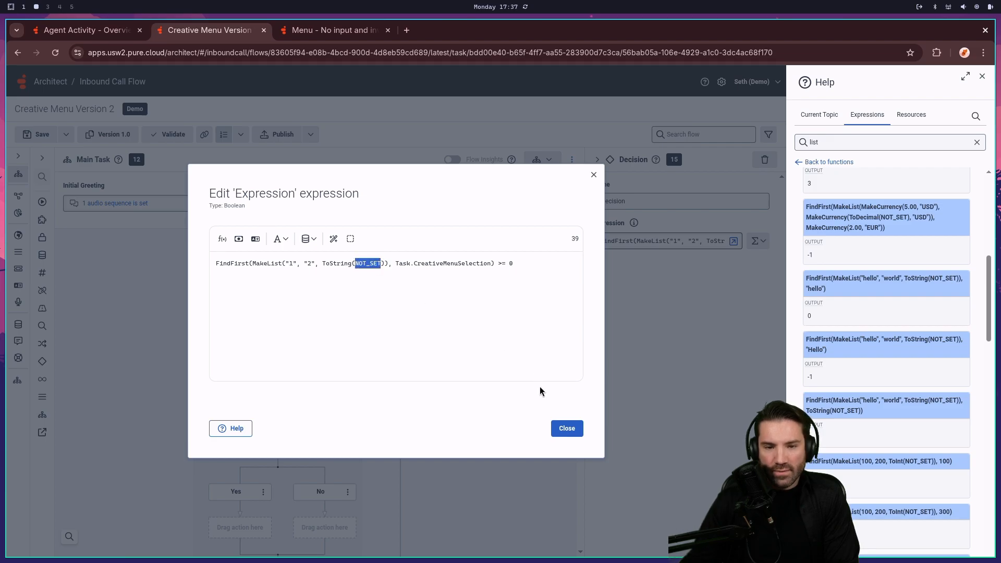
pyautogui.write('8')
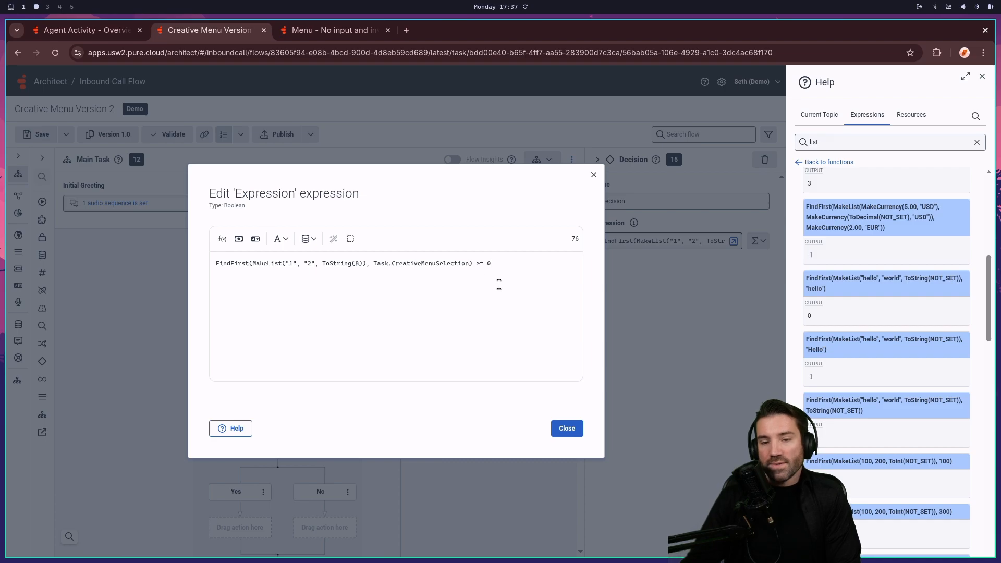
pyautogui.click(576, 434)
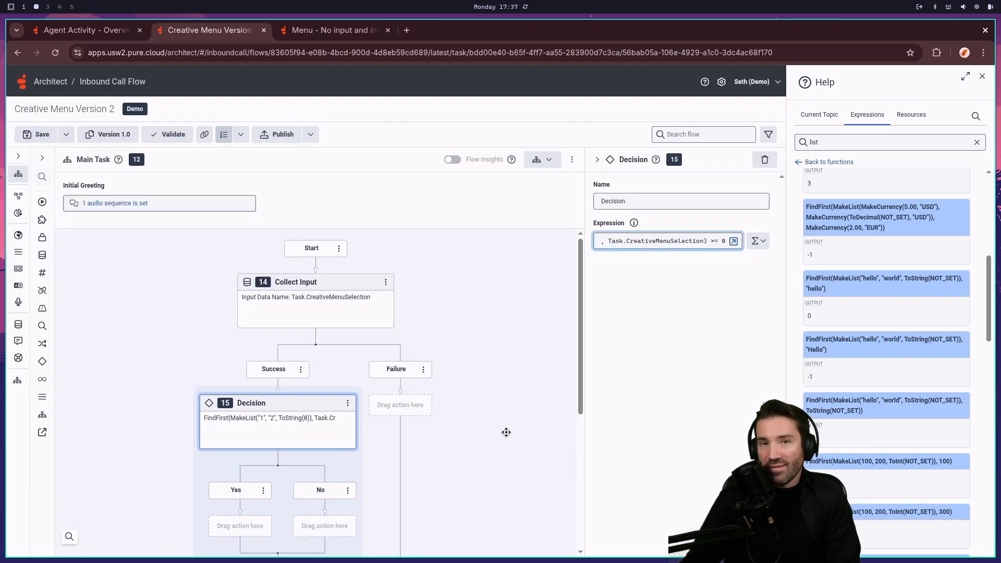
# Add a Play Audio action to the Decision's No branch and close the expression help.
pyautogui.scroll(-3, 505, 434)
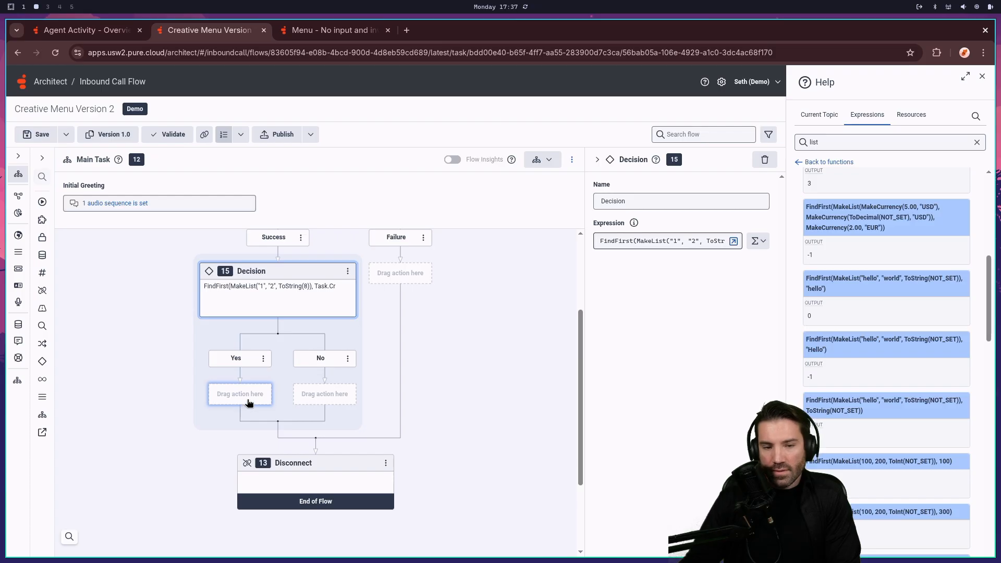
pyautogui.scroll(3, 310, 396)
pyautogui.scroll(-3, 311, 406)
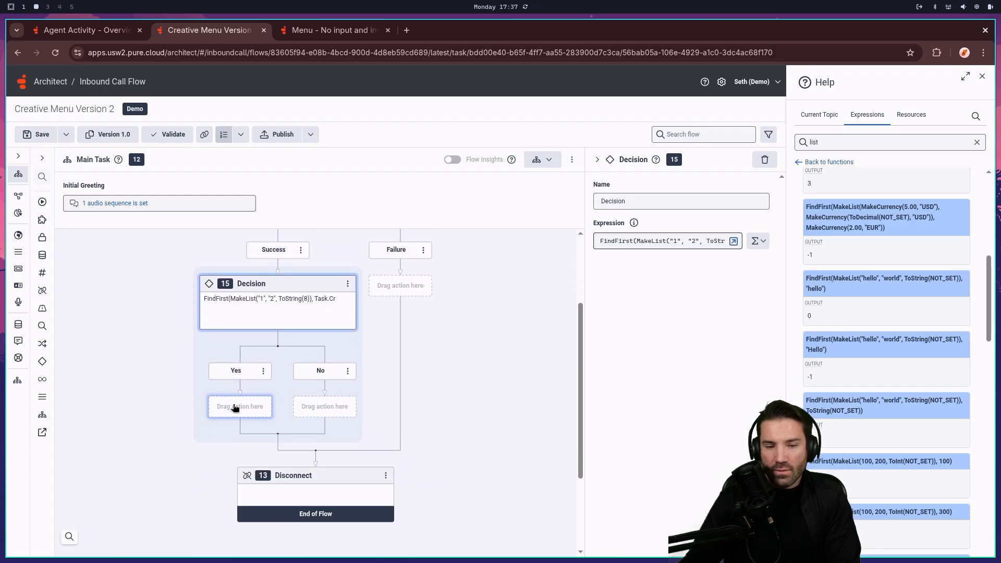
pyautogui.click(323, 409)
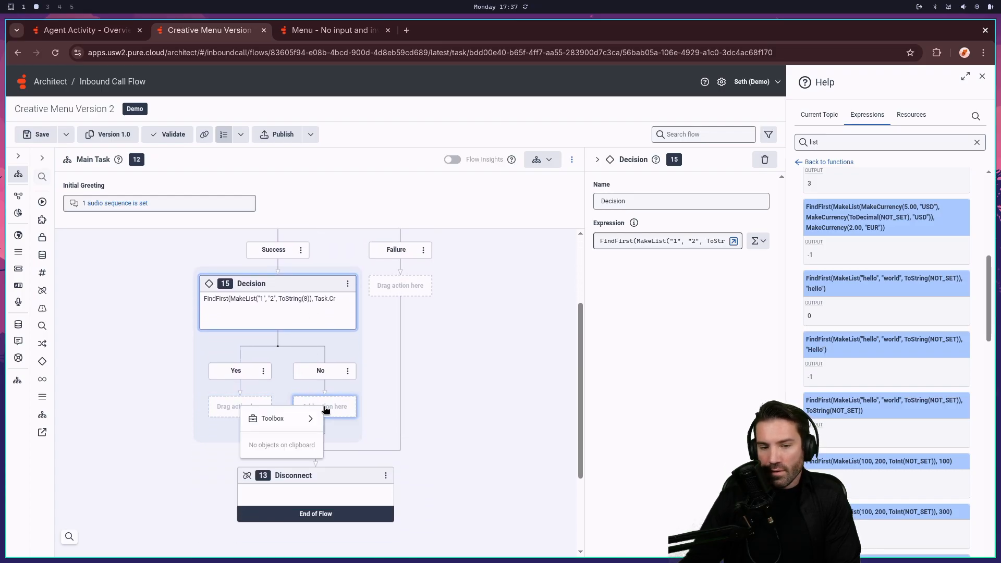
pyautogui.moveTo(306, 417)
pyautogui.moveTo(365, 187)
pyautogui.click(445, 191)
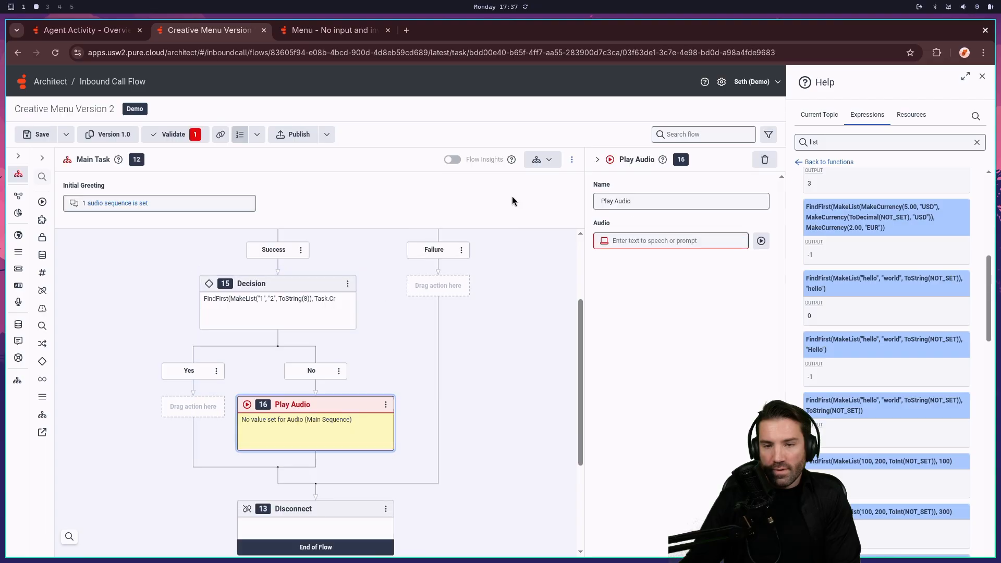
pyautogui.click(976, 142)
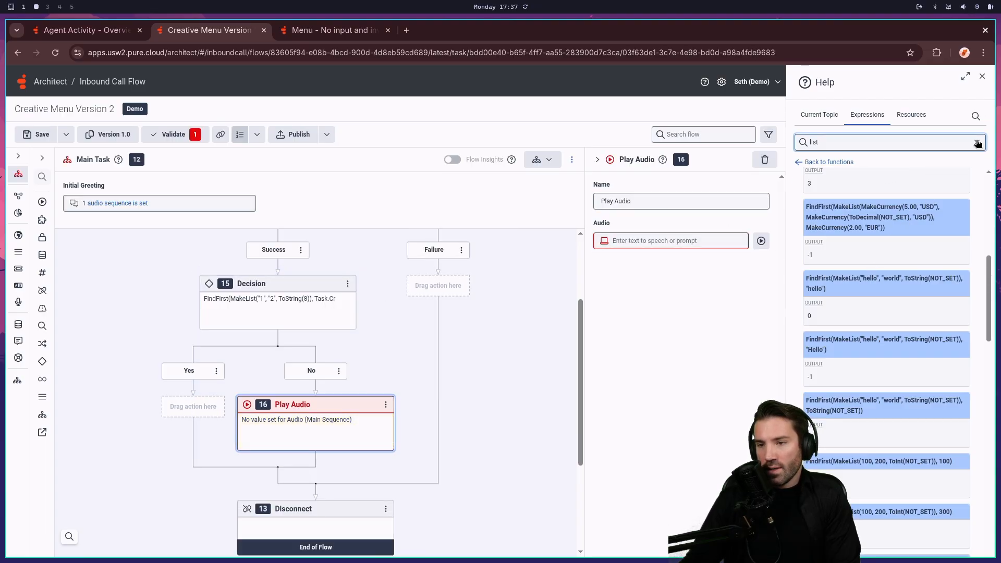
pyautogui.click(982, 77)
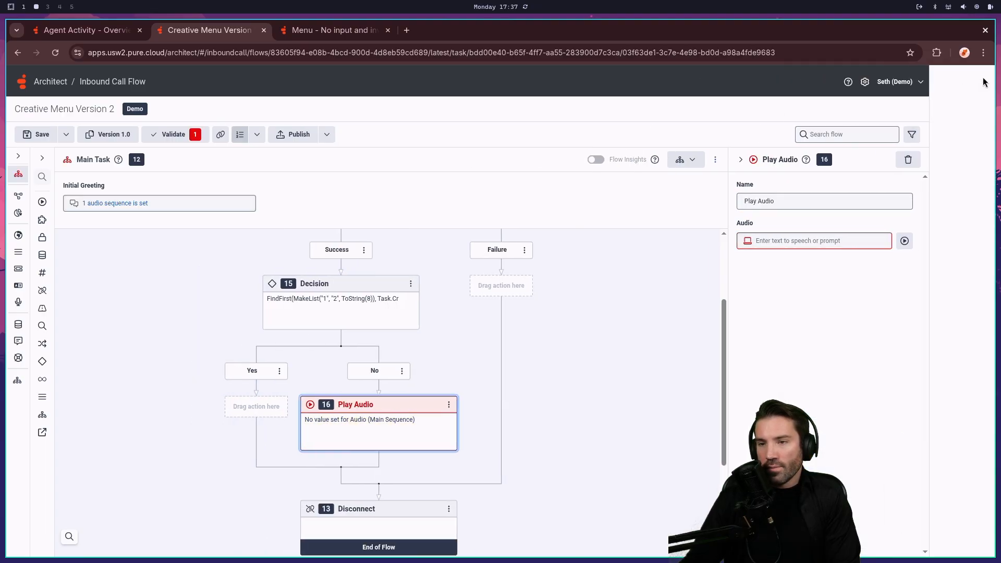
# Copy the sentence "Uh oh, that's an invalid selection." from the first post of the community thread for the Play Audio prompt.
pyautogui.click(853, 239)
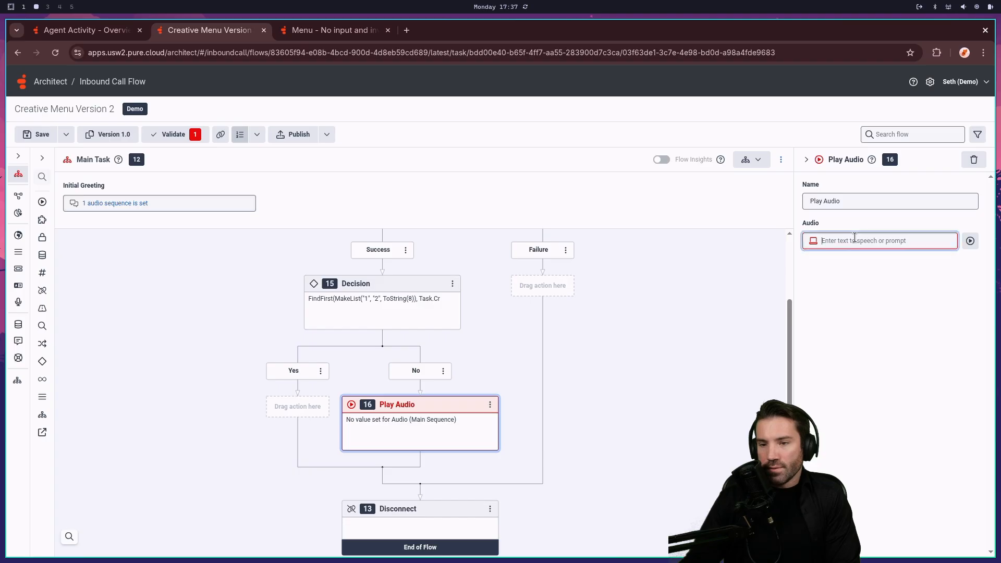
pyautogui.click(357, 31)
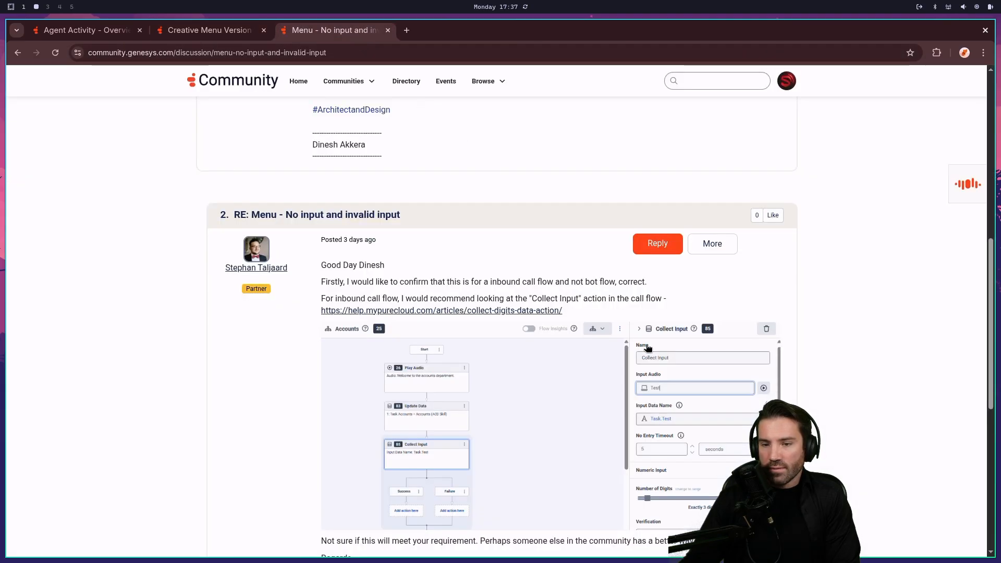
pyautogui.scroll(2, 506, 315)
pyautogui.moveTo(555, 212); pyautogui.dragTo(675, 213)
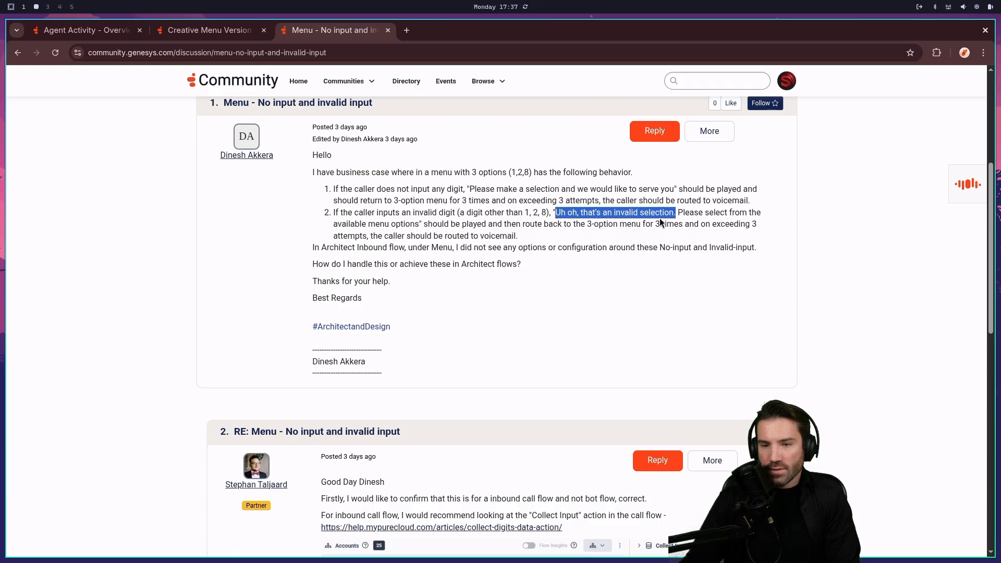
pyautogui.rightClick(661, 214)
pyautogui.click(677, 226)
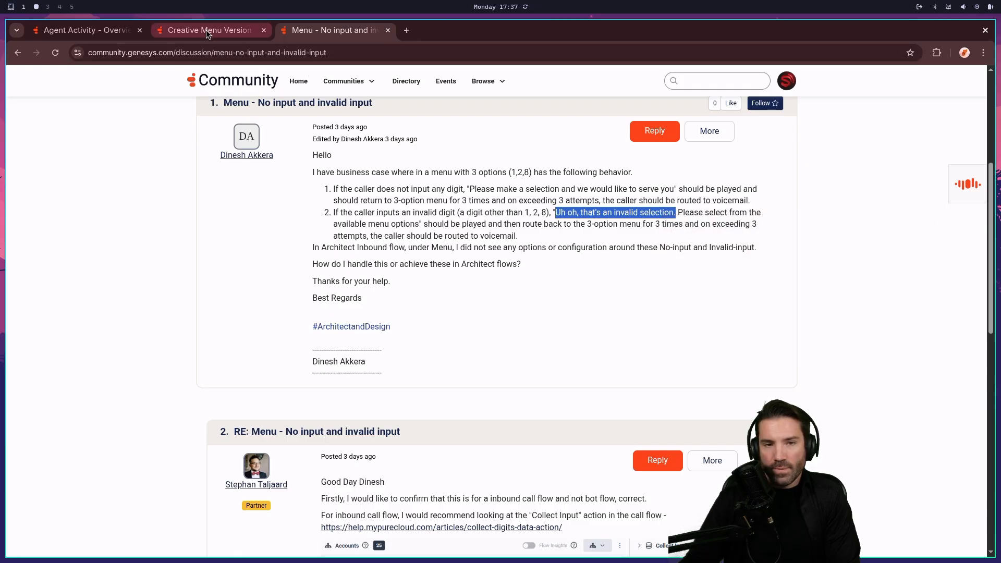
# Paste the copied sentence "Uh oh, that's an invalid selection." as the audio of the Play Audio action in Creative Menu Version 2.
pyautogui.click(206, 30)
pyautogui.click(913, 239)
pyautogui.hotkey('ctrl', 'v')
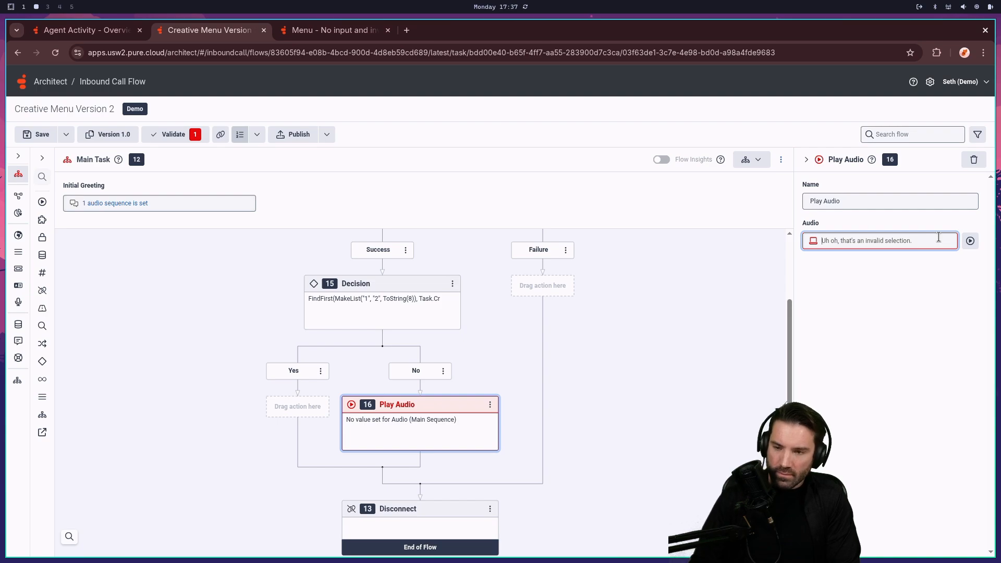
pyautogui.click(850, 281)
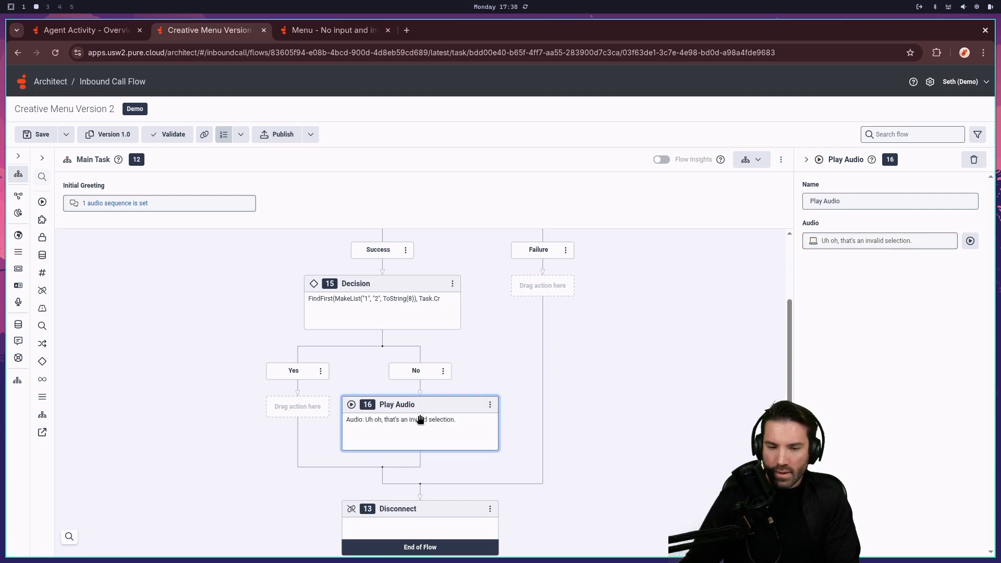
# Add a Switch action to the Yes branch of the Decision.
pyautogui.rightClick(296, 415)
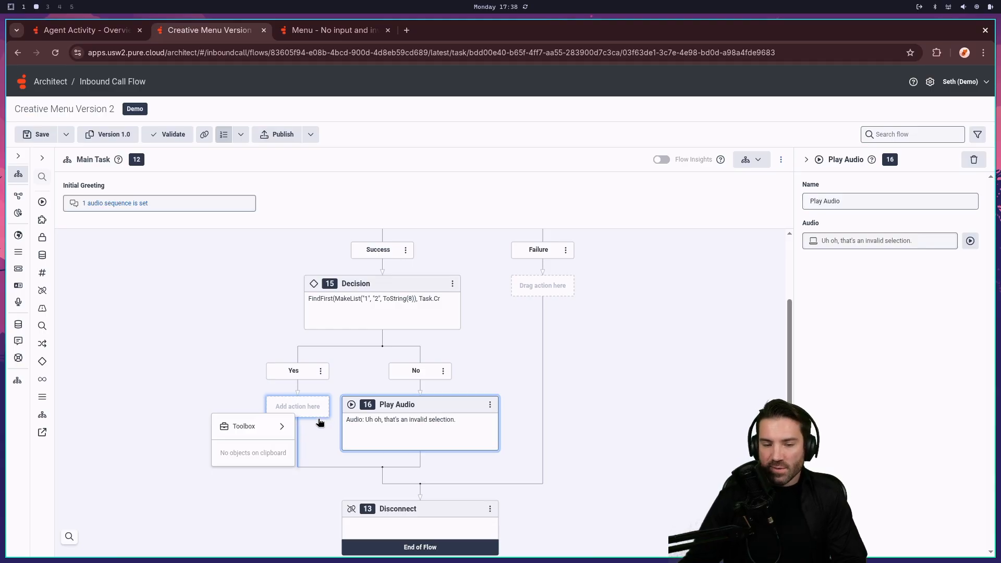
pyautogui.click(290, 426)
pyautogui.moveTo(376, 353)
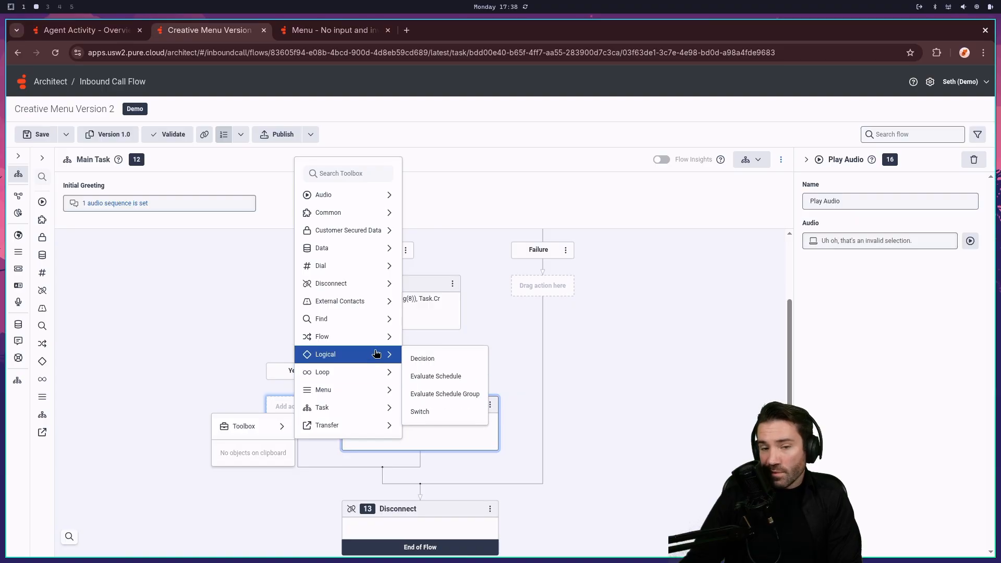
pyautogui.moveTo(346, 373)
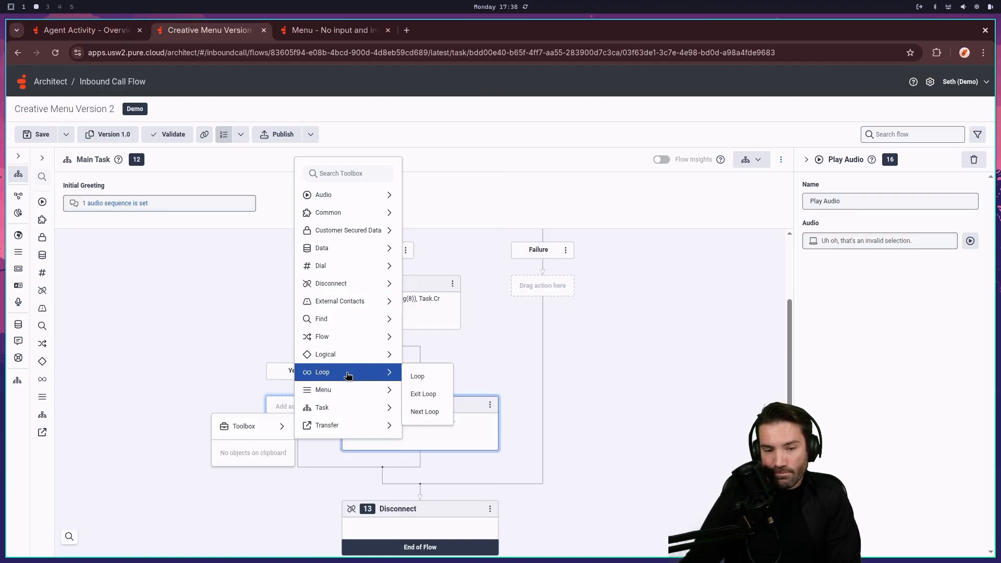
pyautogui.moveTo(342, 355)
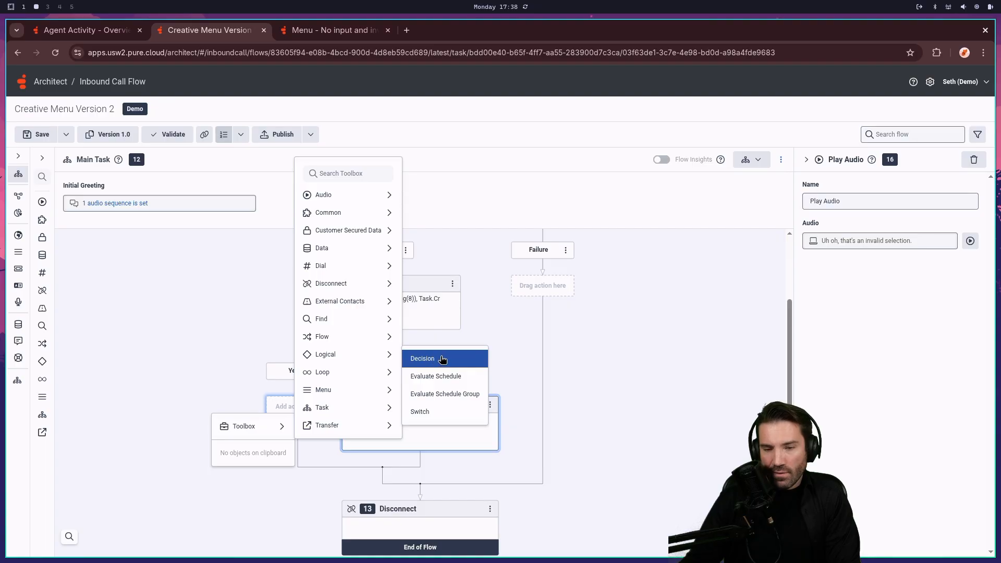
pyautogui.click(443, 412)
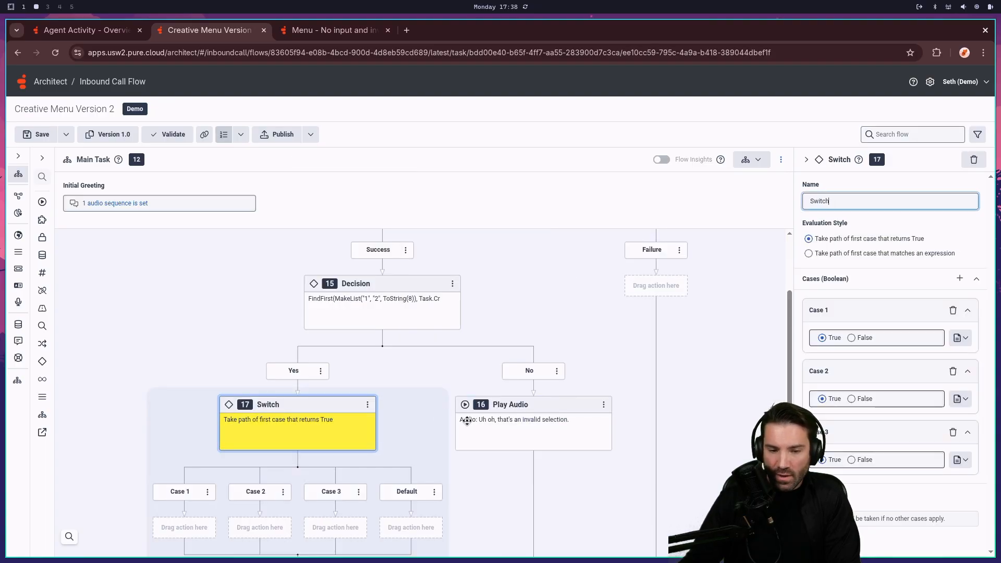
pyautogui.scroll(-2, 421, 450)
pyautogui.scroll(2, 396, 423)
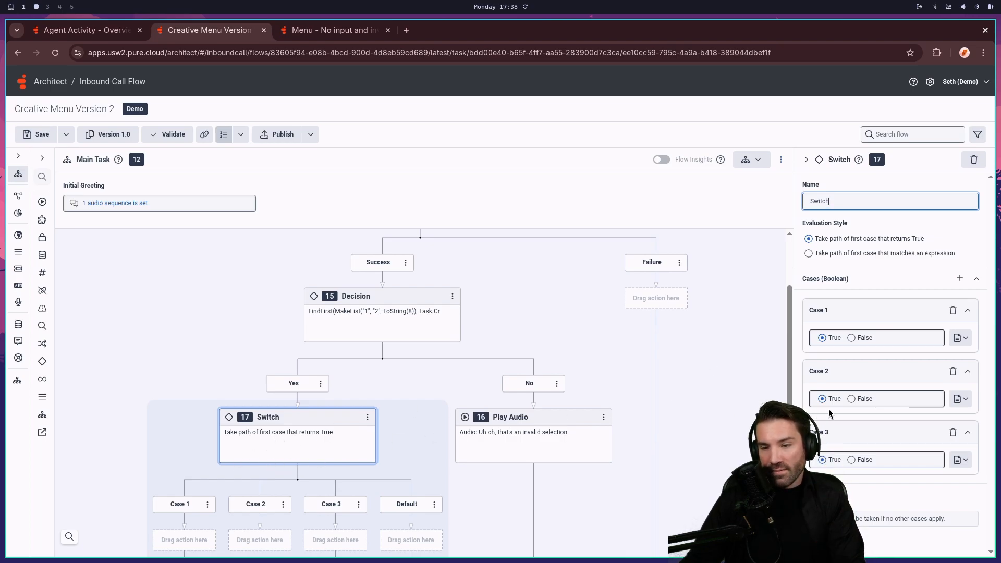
# Delete Case 3 from the Switch and set its evaluation style to take the path of the first case that matches an expression.
pyautogui.click(953, 433)
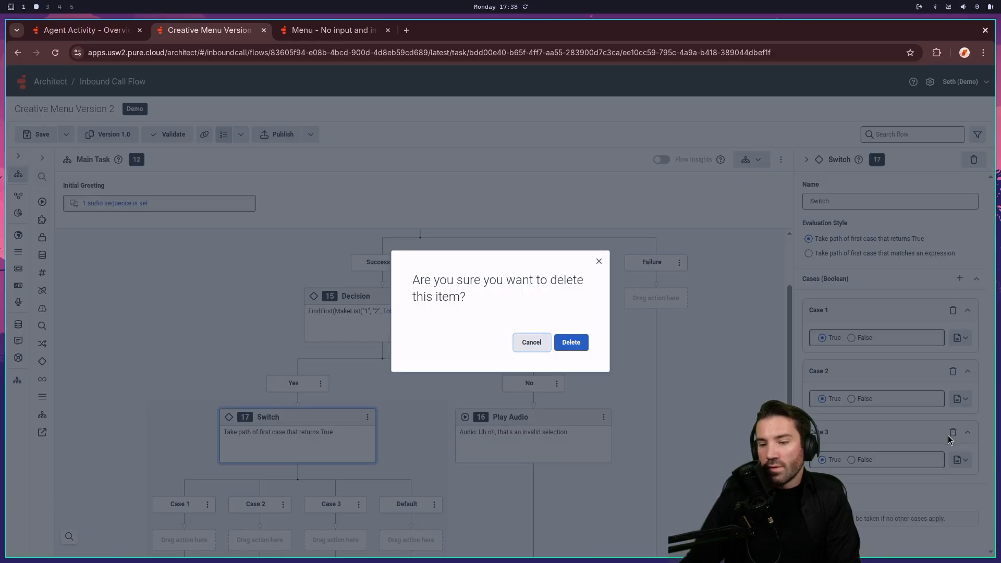
pyautogui.click(575, 344)
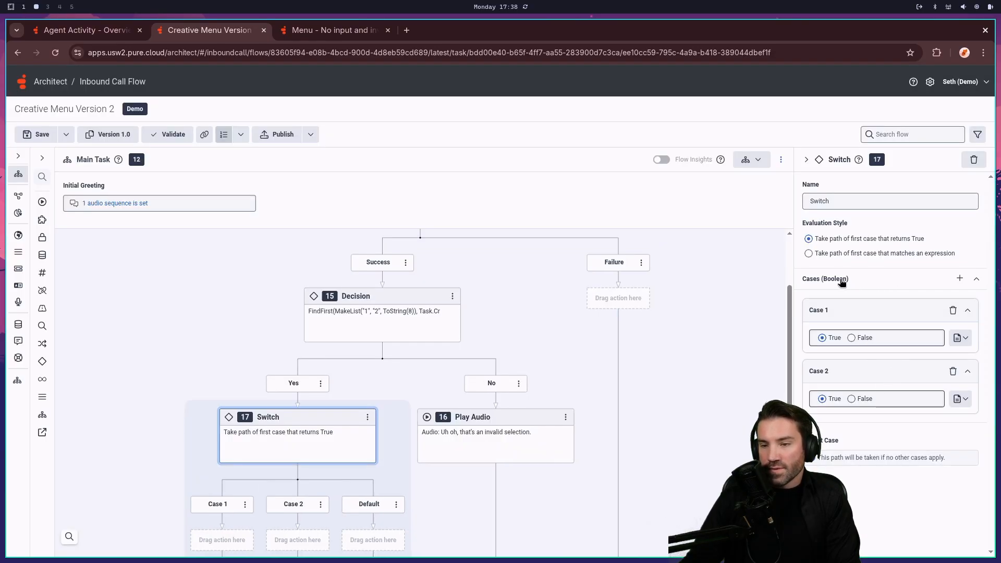
pyautogui.click(839, 253)
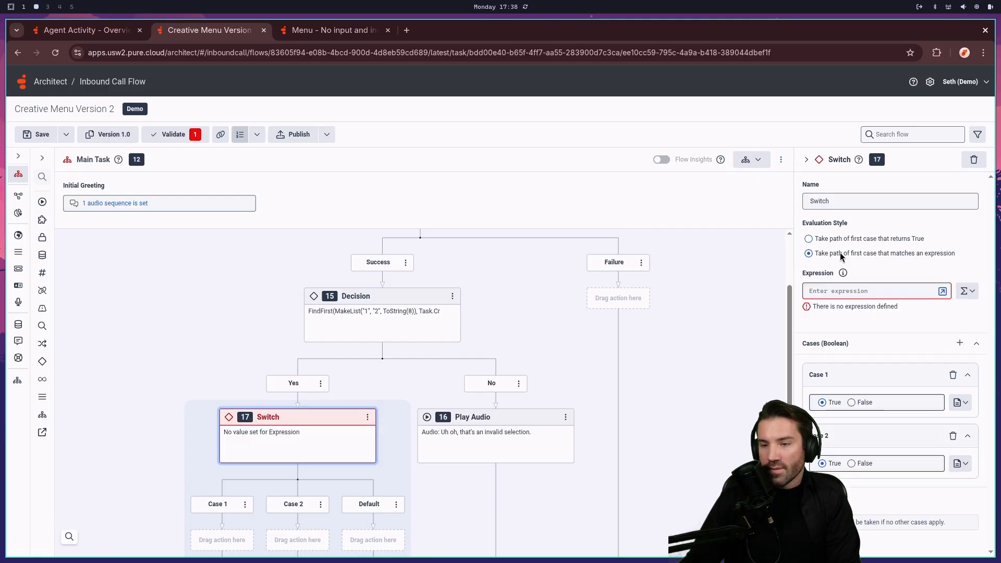
# Set the Switch expression to Task.CreativeMenuSelection and change its cases to String.
pyautogui.click(860, 291)
pyautogui.write('flow')
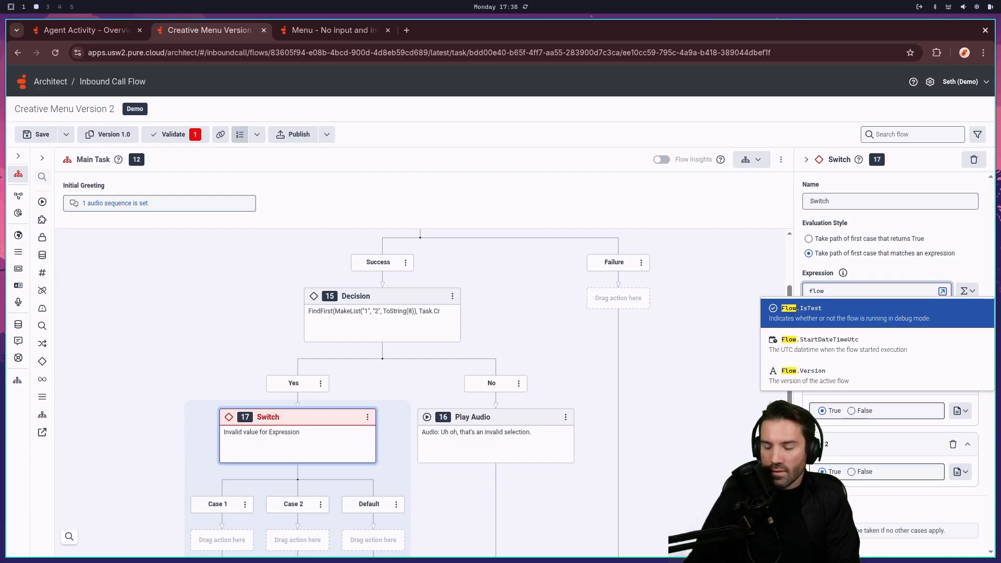
pyautogui.press('BackSpace')
pyautogui.press('BackSpace')
pyautogui.press('BackSpace')
pyautogui.press('BackSpace')
pyautogui.write('cre')
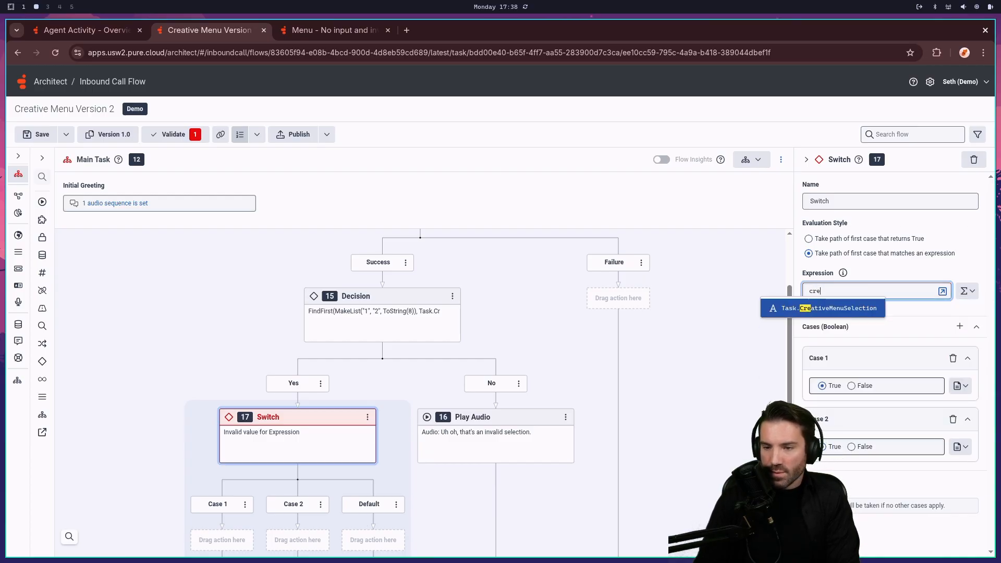
pyautogui.click(857, 311)
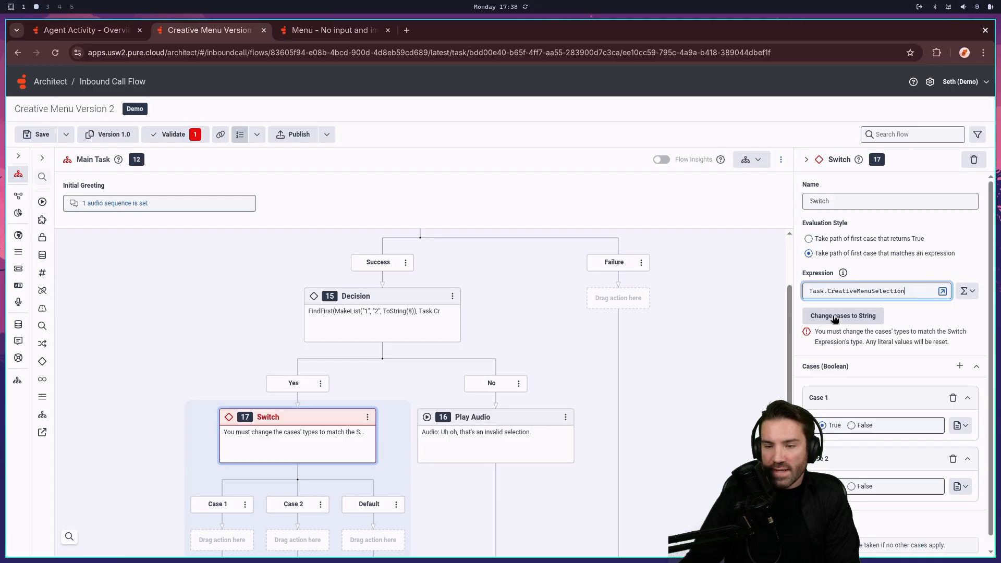
pyautogui.click(866, 320)
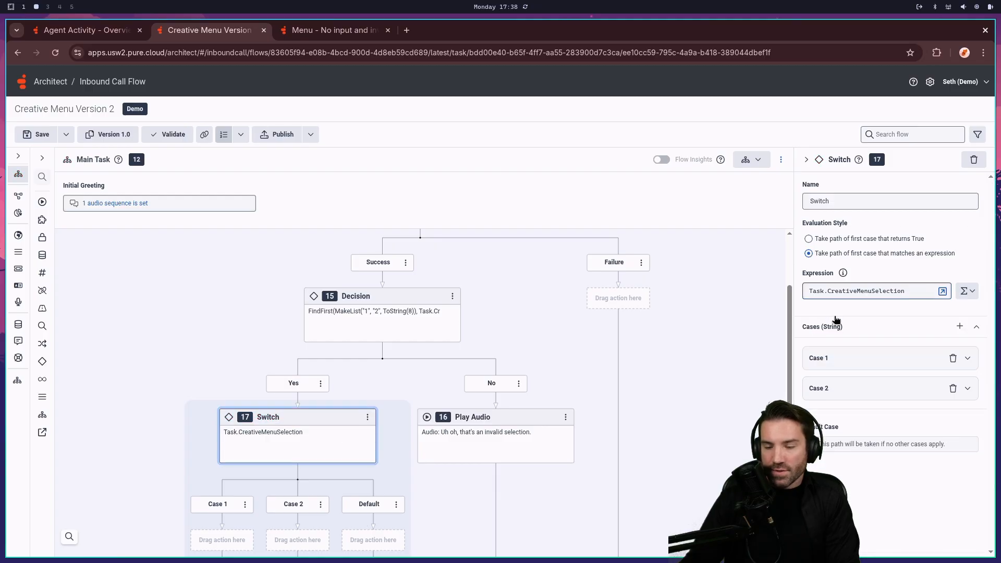
# Set the Switch's Case 1 value to 1 and open the Case 2 value for editing.
pyautogui.click(869, 359)
pyautogui.click(869, 384)
pyautogui.write('1')
pyautogui.click(840, 420)
pyautogui.click(842, 446)
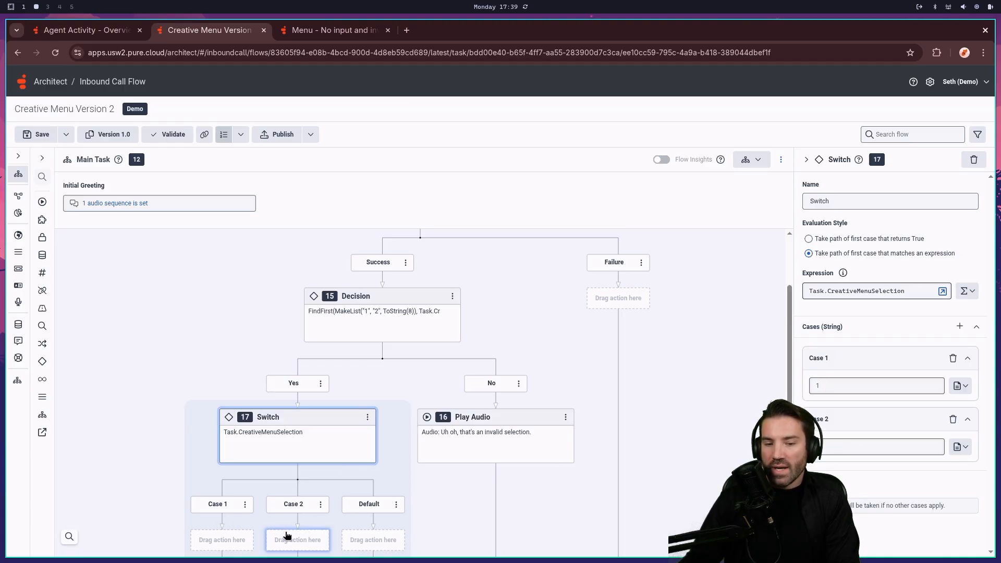
# Add a Transfer to ACD action under Case 1 of the Switch and assign it the Sales queue.
pyautogui.scroll(-2, 285, 536)
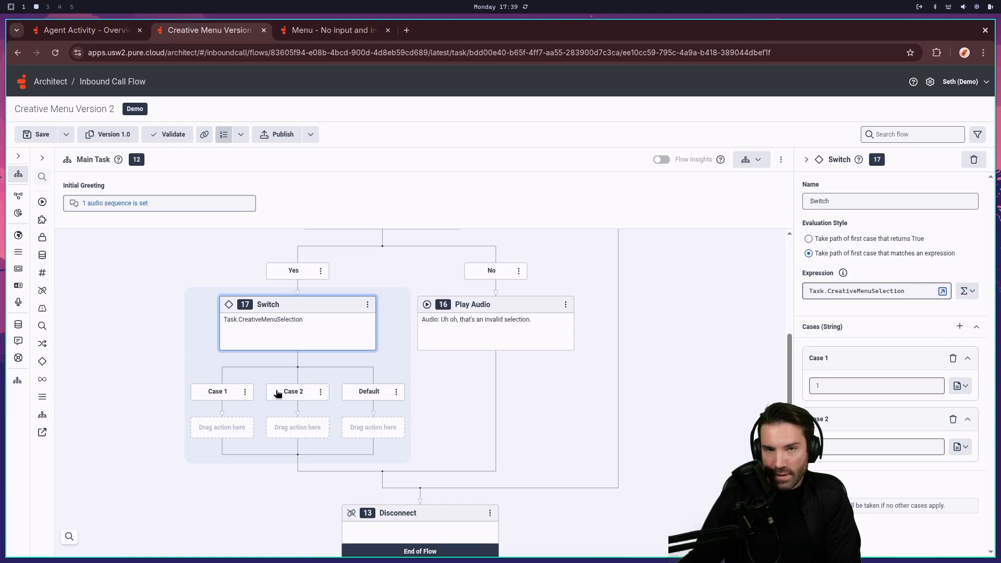
pyautogui.click(222, 430)
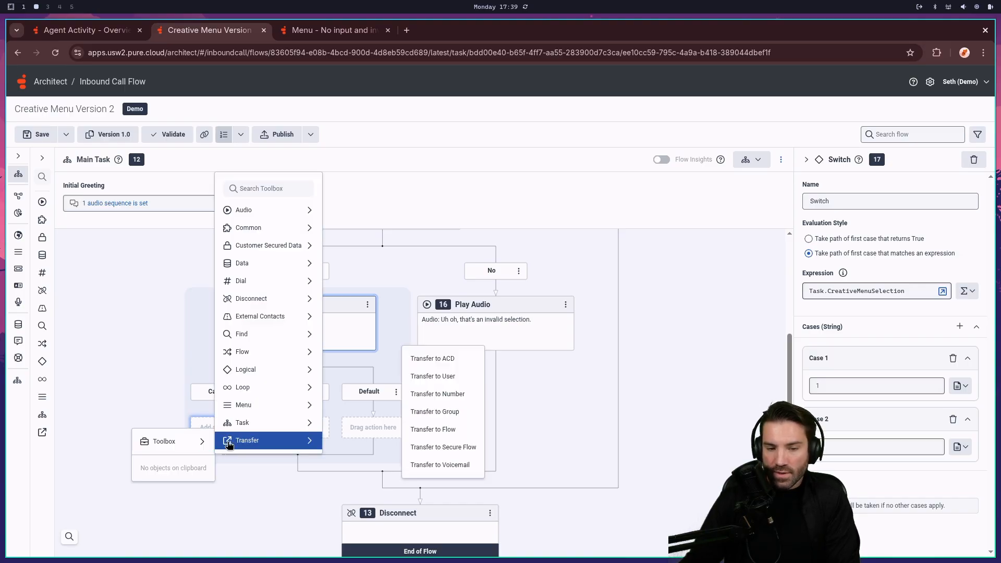
pyautogui.moveTo(226, 443)
pyautogui.click(341, 329)
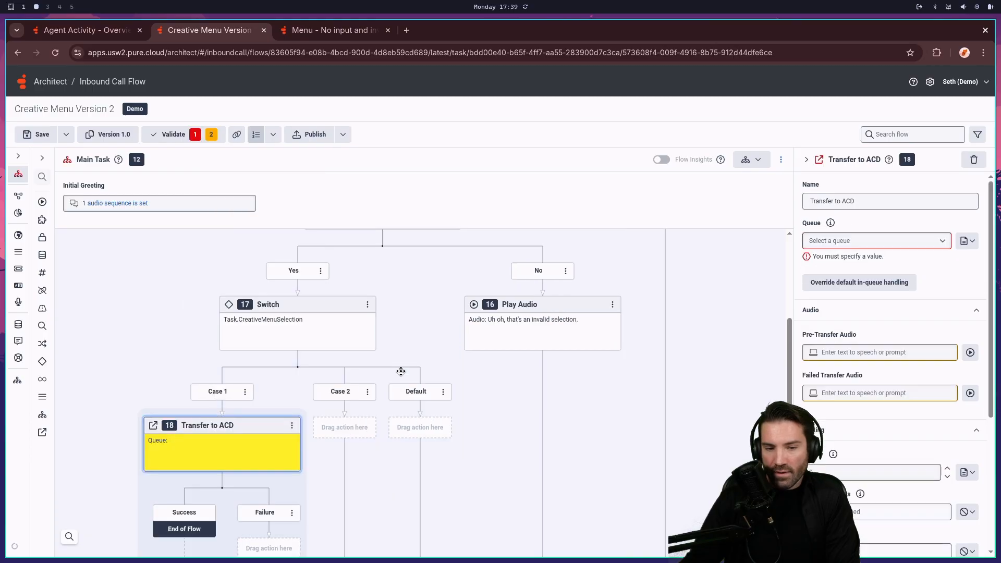
pyautogui.click(885, 242)
pyautogui.click(844, 366)
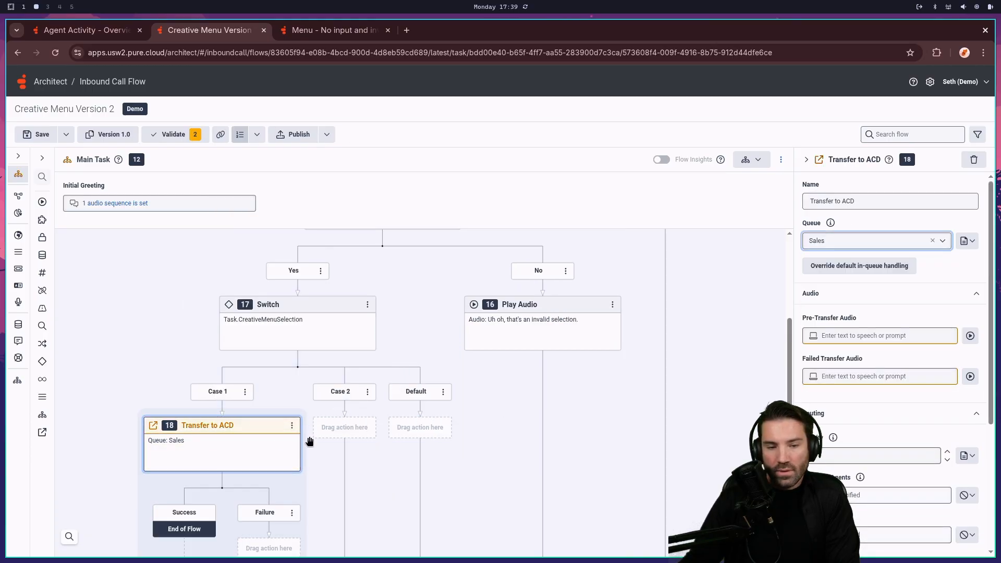
# Add a Transfer to ACD action under Case 2 of the Switch and assign it the Marketing queue.
pyautogui.click(322, 428)
pyautogui.moveTo(313, 446)
pyautogui.moveTo(399, 423)
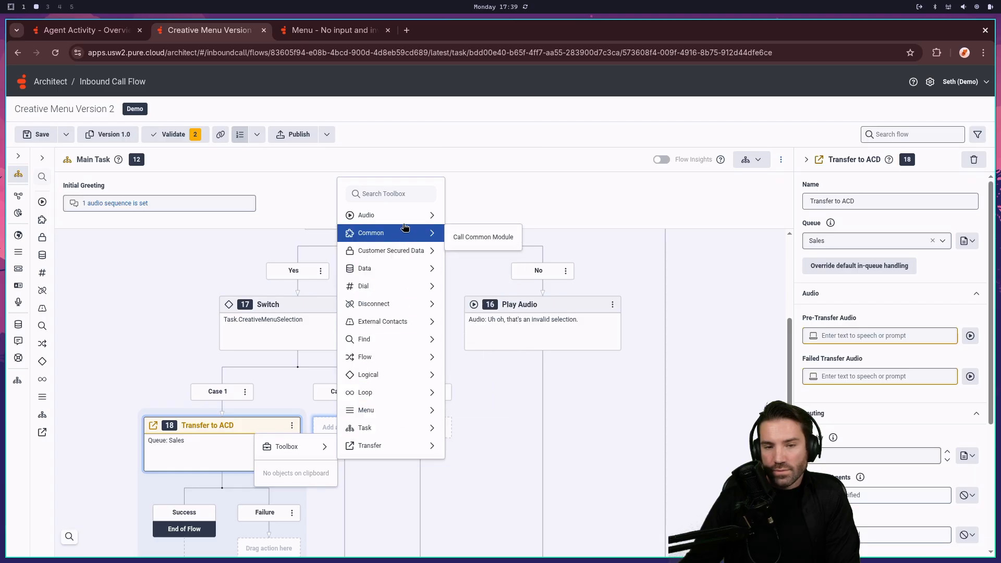
pyautogui.moveTo(412, 445)
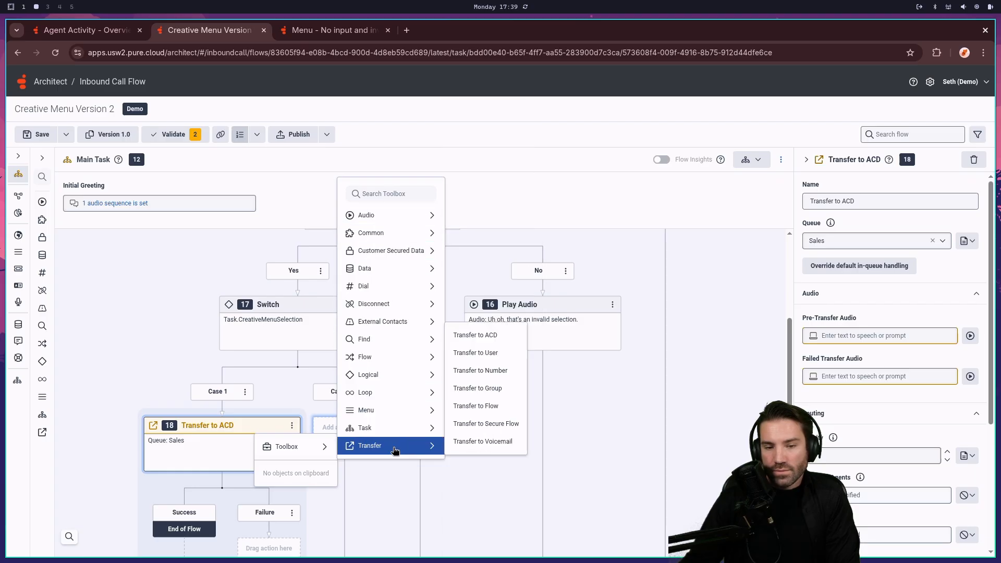
pyautogui.click(502, 334)
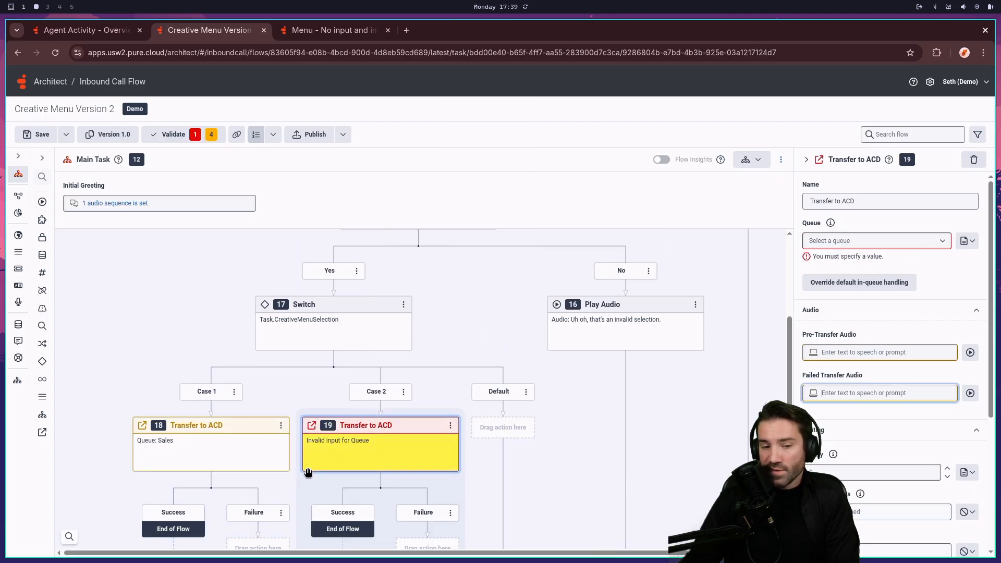
pyautogui.click(839, 240)
pyautogui.click(839, 329)
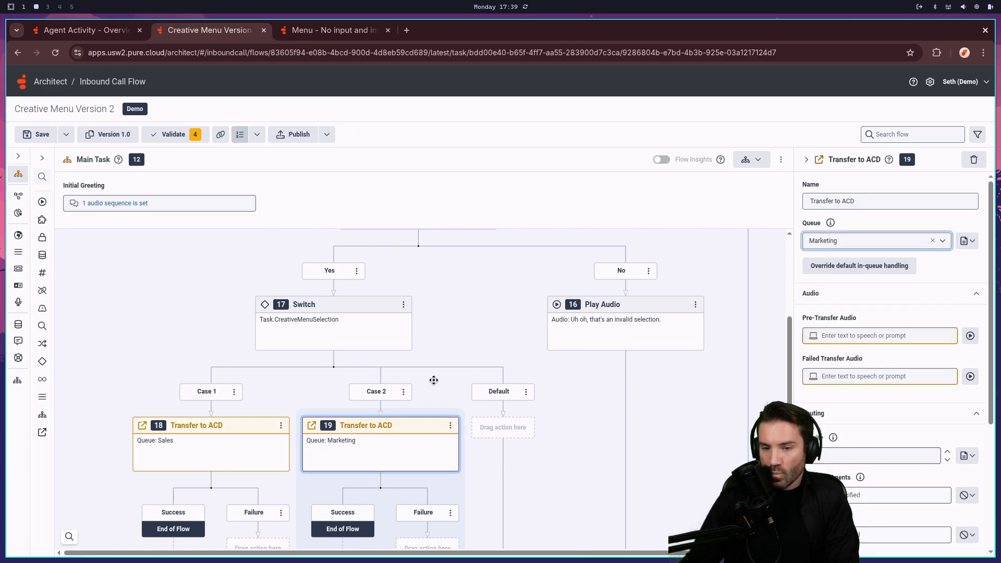
# Add a Transfer to ACD action under the Switch's Default path and assign it the Customer Service queue.
pyautogui.rightClick(502, 427)
pyautogui.moveTo(480, 435)
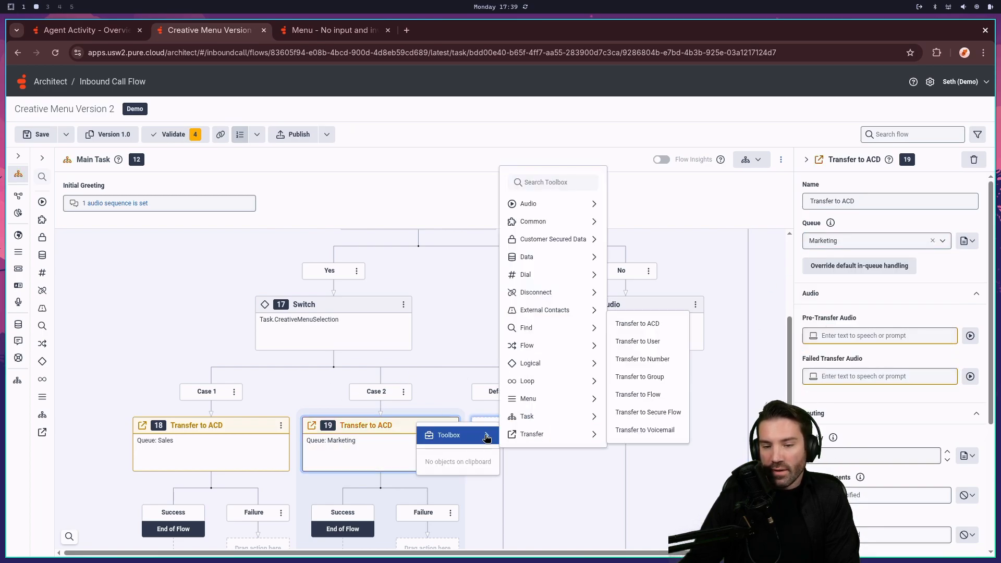
pyautogui.moveTo(564, 419)
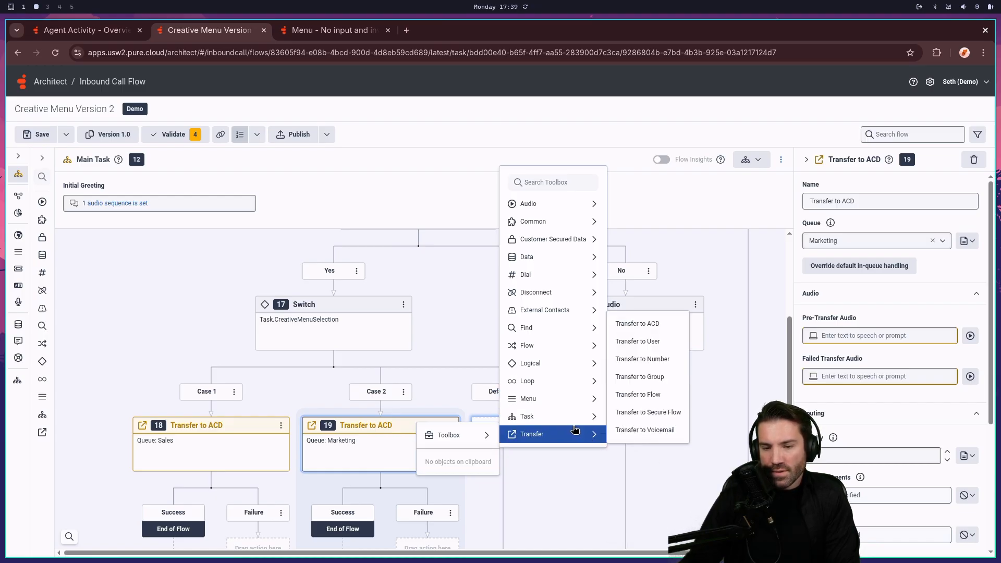
pyautogui.click(671, 332)
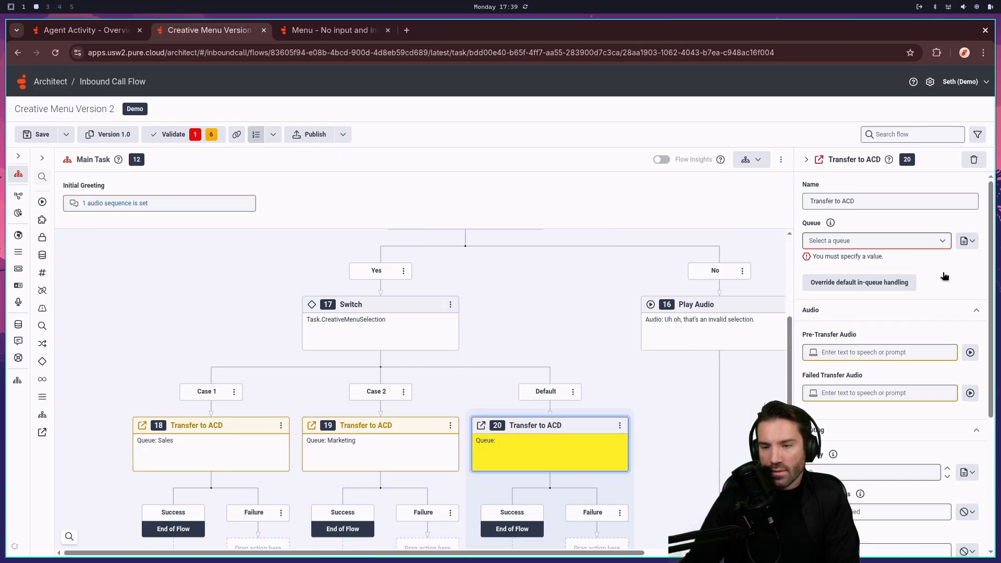
pyautogui.click(932, 242)
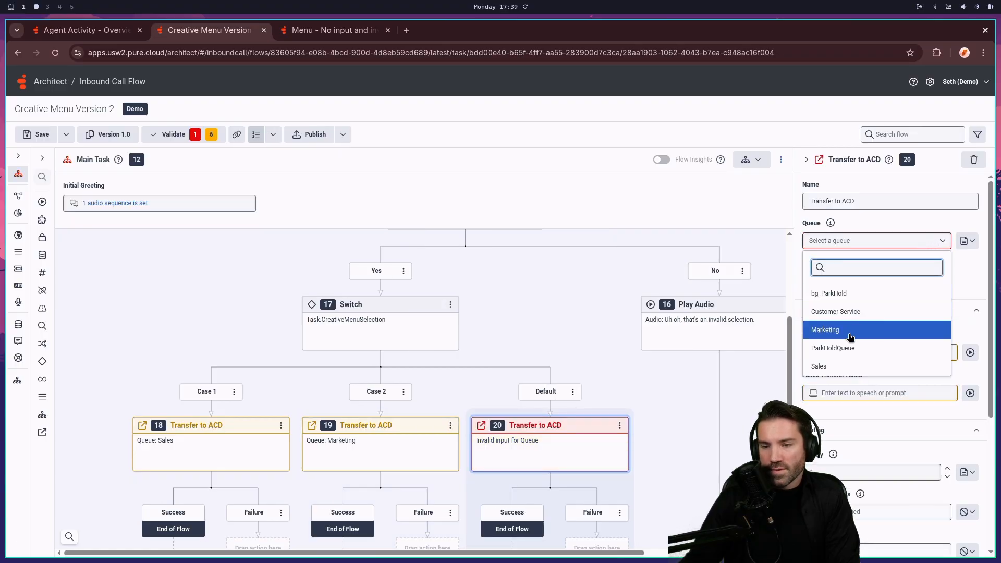
pyautogui.click(860, 311)
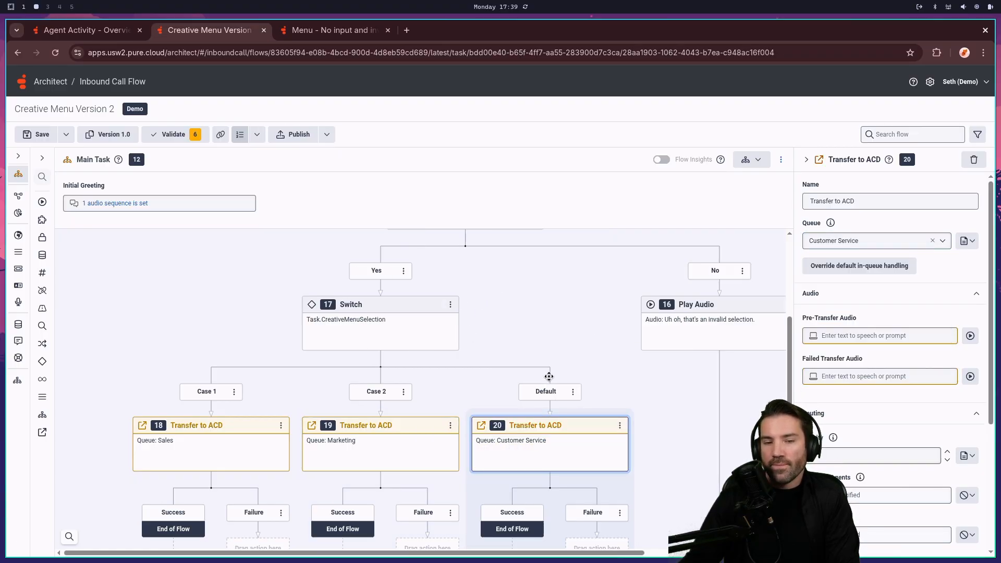
# Replace ToString(8) with the string "8" in the MakeList of the Decision's expression.
pyautogui.scroll(5, 596, 402)
pyautogui.click(424, 345)
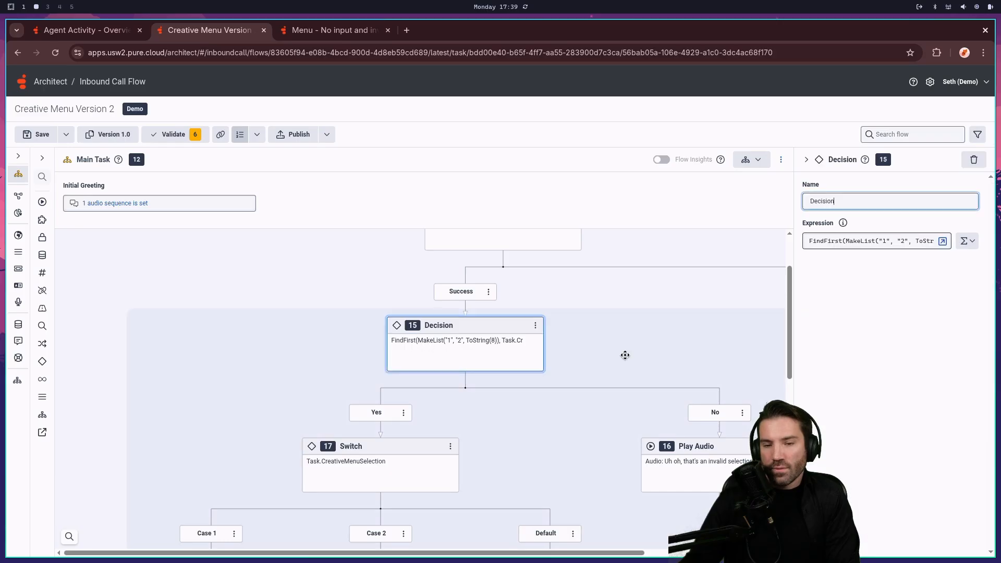
pyautogui.click(943, 240)
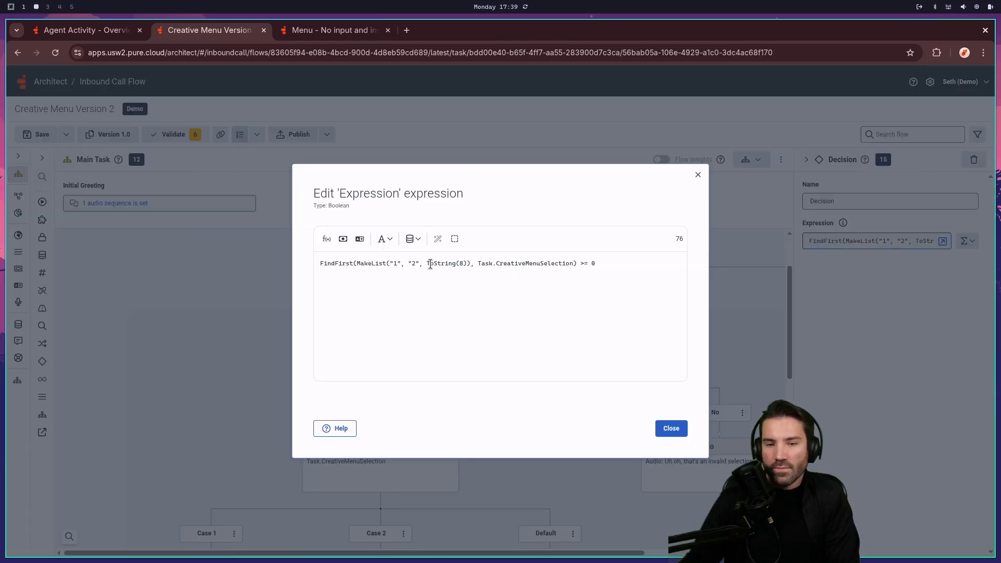
pyautogui.moveTo(427, 263); pyautogui.dragTo(468, 262)
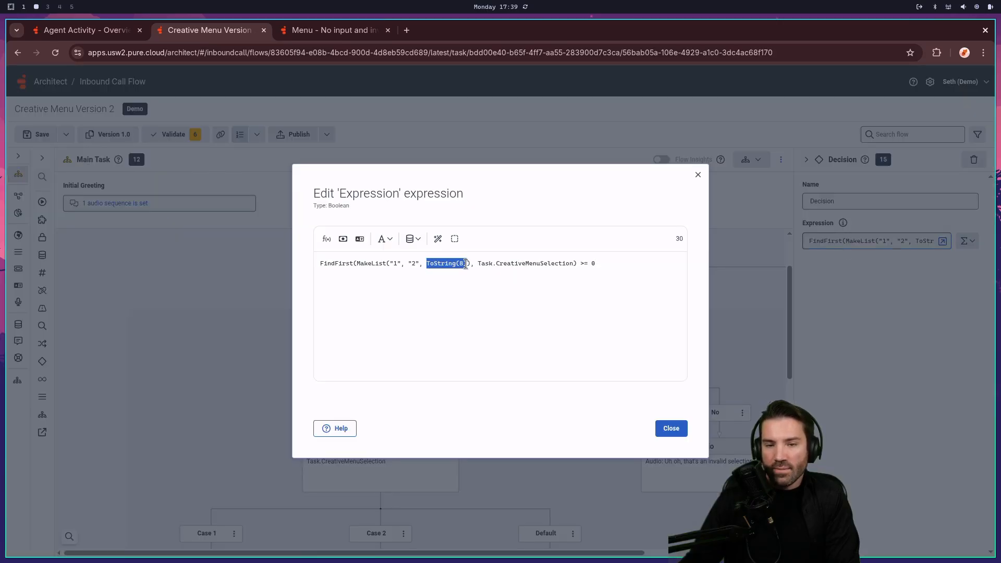
pyautogui.press('BackSpace')
pyautogui.write('"')
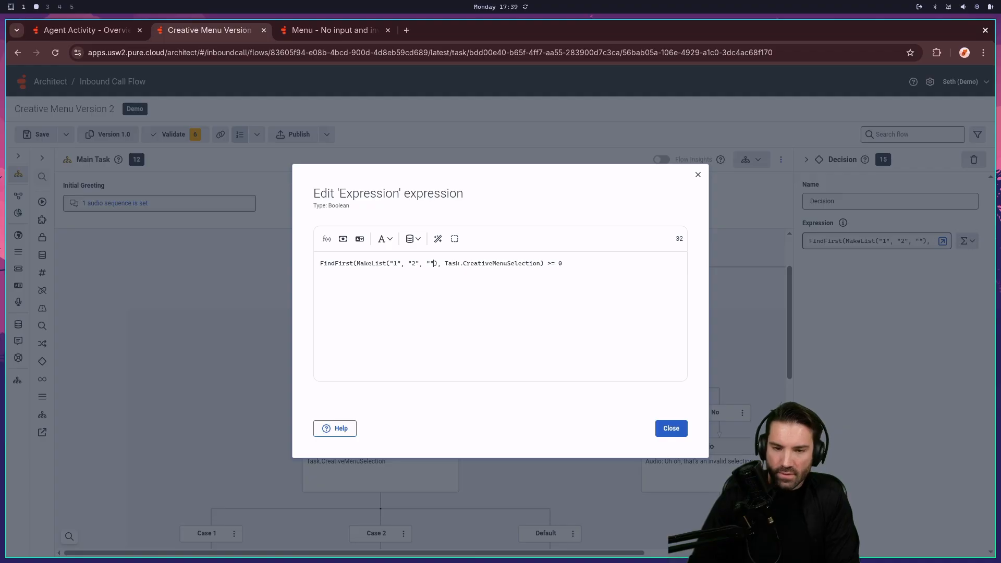
pyautogui.write('8')
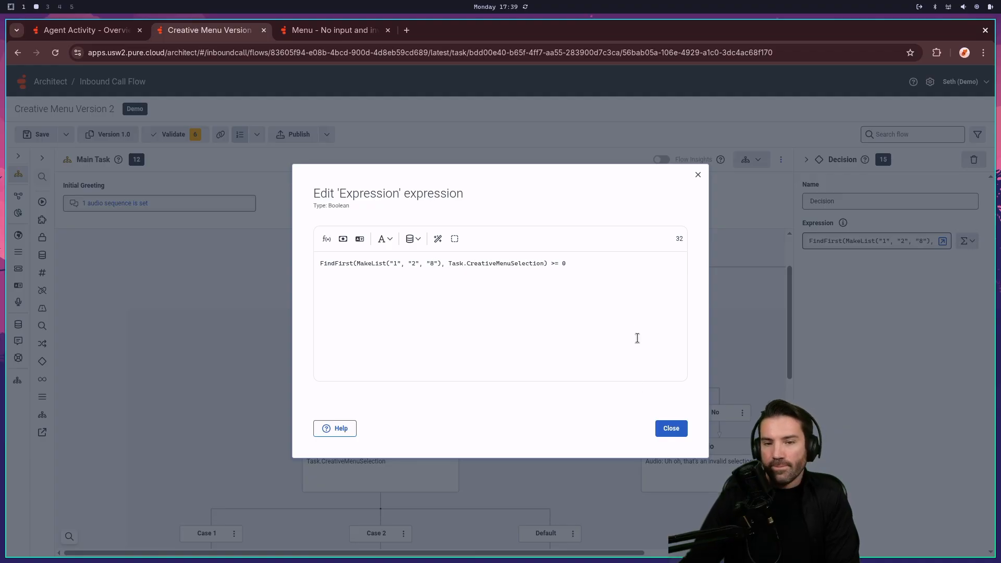
# Remove the spaces between the items "1", "2" and "8" in the Decision expression's MakeList.
pyautogui.click(427, 262)
pyautogui.press('BackSpace')
pyautogui.click(409, 263)
pyautogui.press('BackSpace')
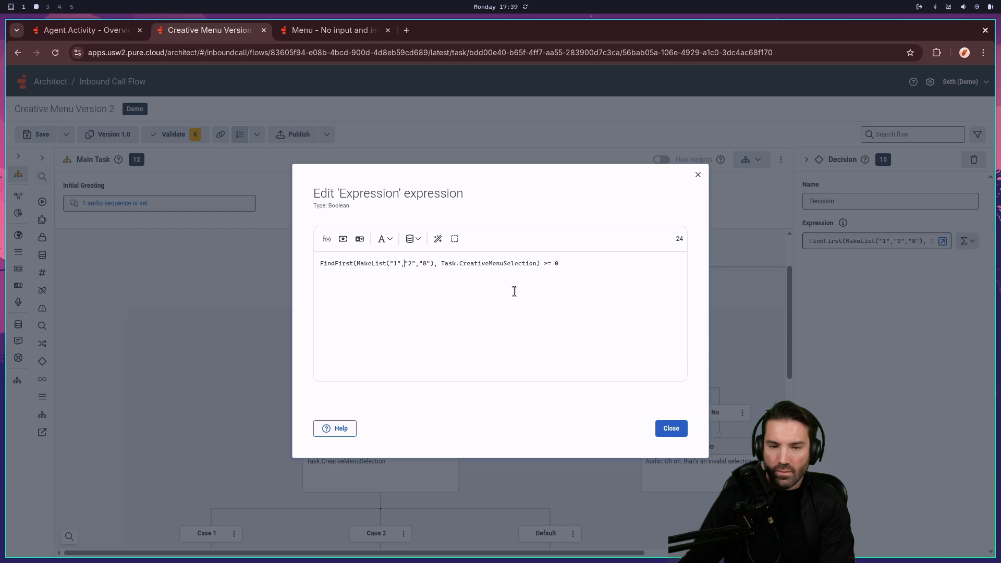
# Finish editing the Decision's expression and close its editor.
pyautogui.click(403, 278)
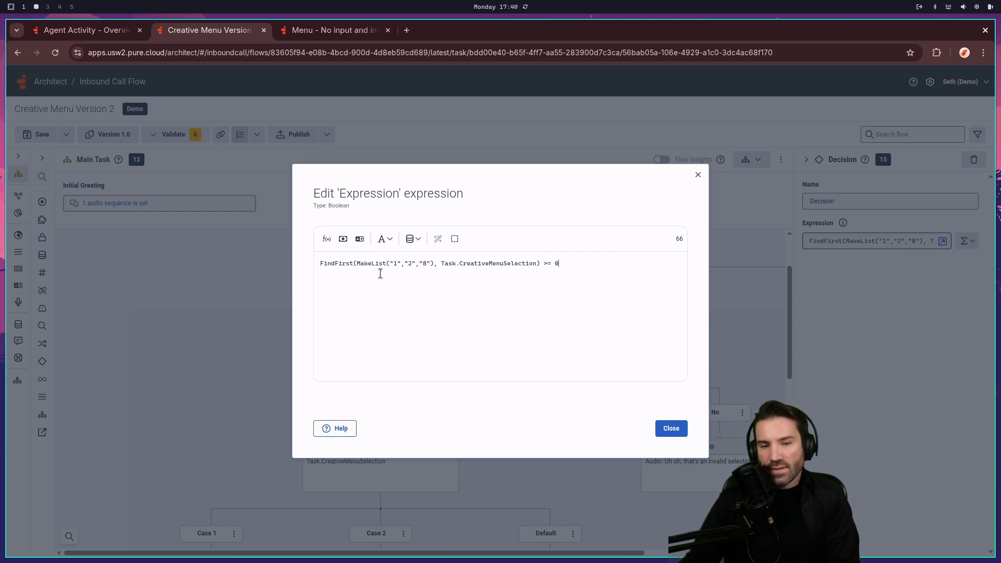
pyautogui.click(671, 430)
pyautogui.scroll(-3, 463, 422)
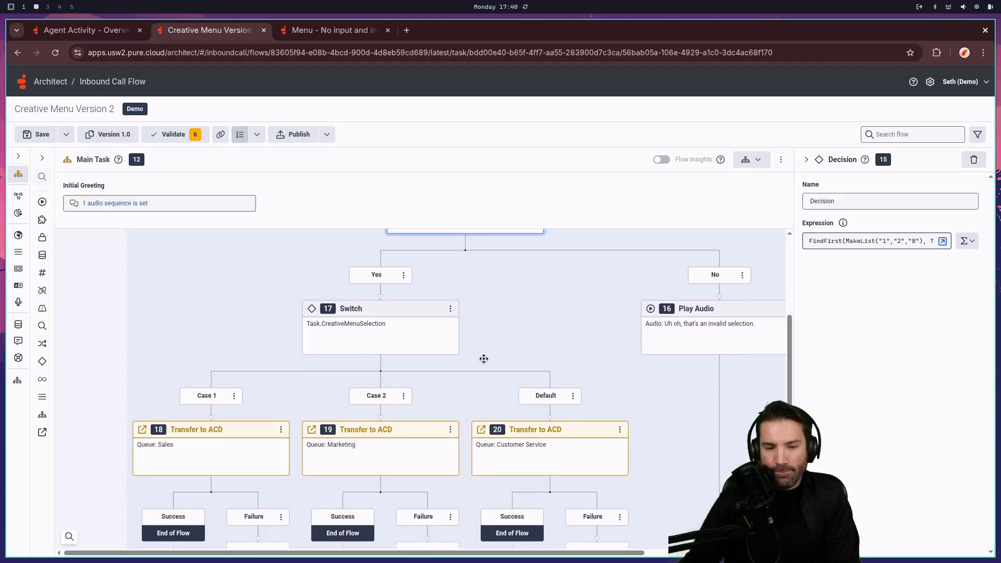
# Examine the flow from Collect Input through the Decision's Yes and No branches to the queue transfers and the invalid-selection audio.
pyautogui.click(374, 347)
pyautogui.scroll(4, 542, 412)
pyautogui.click(675, 537)
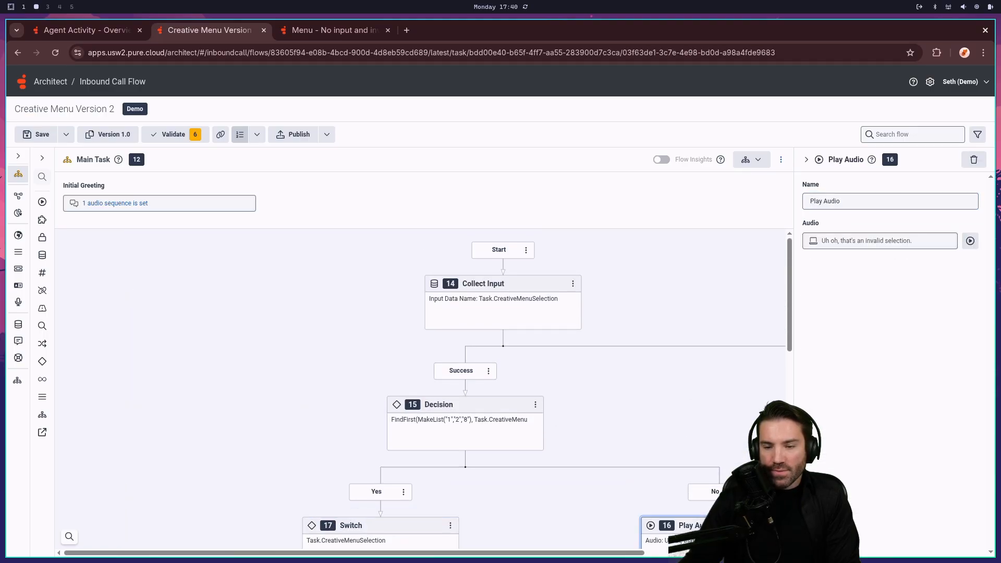
pyautogui.scroll(-5, 703, 396)
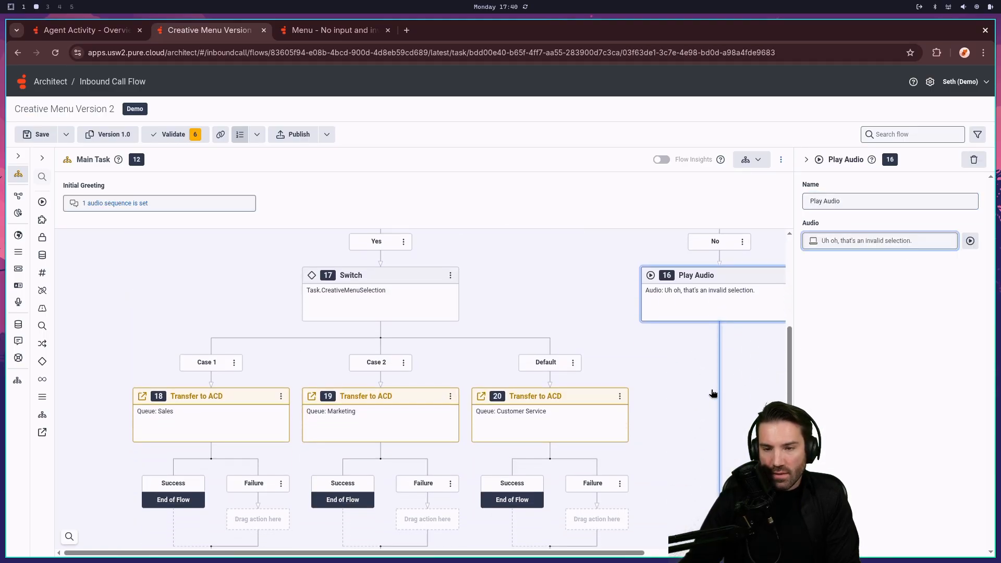
pyautogui.scroll(5, 699, 404)
pyautogui.scroll(-4, 524, 401)
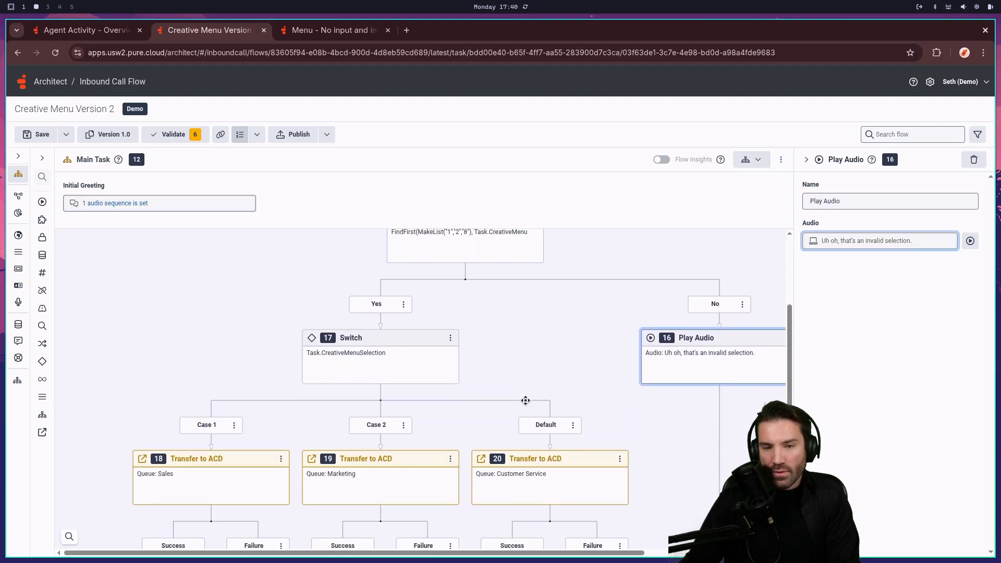
pyautogui.scroll(4, 525, 400)
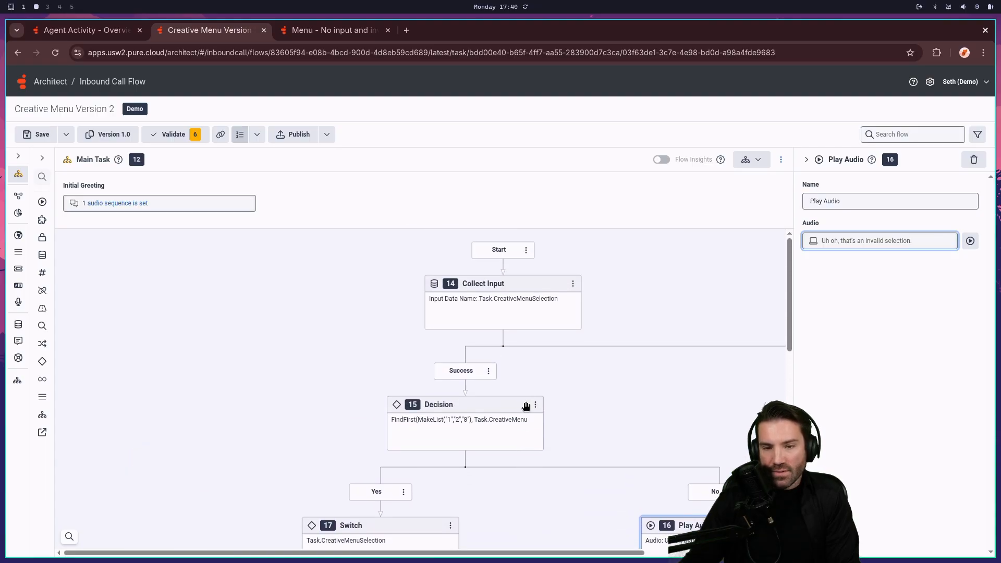
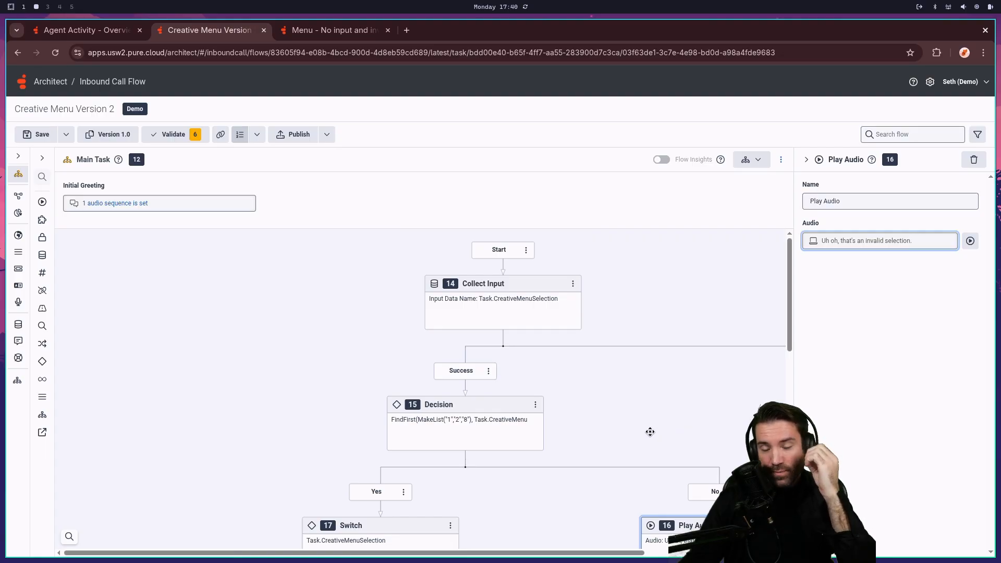
pyautogui.scroll(-3, 648, 428)
pyautogui.scroll(-6, 618, 422)
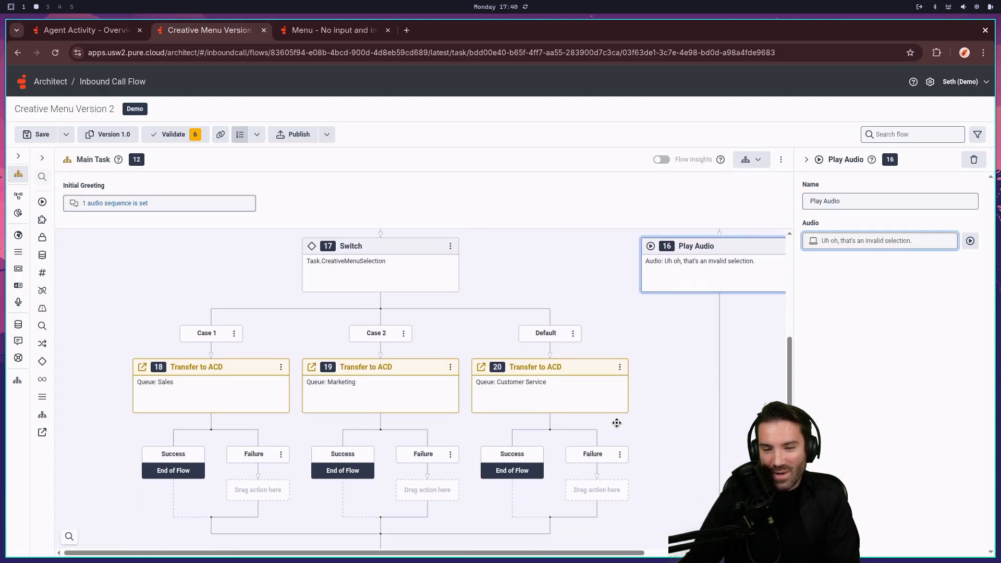
pyautogui.scroll(8, 661, 424)
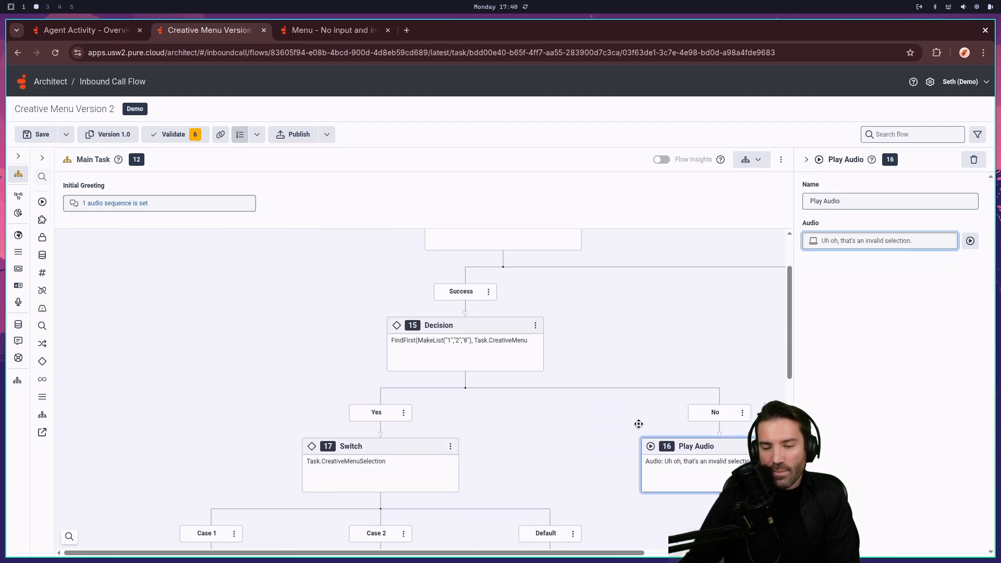
pyautogui.scroll(-1, 638, 420)
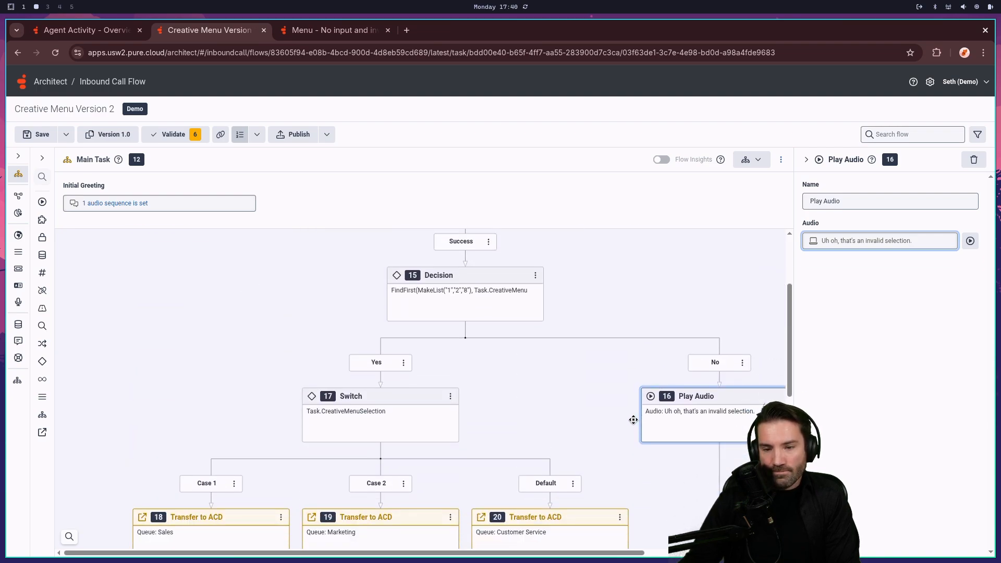
pyautogui.scroll(-1, 632, 420)
pyautogui.scroll(2, 632, 420)
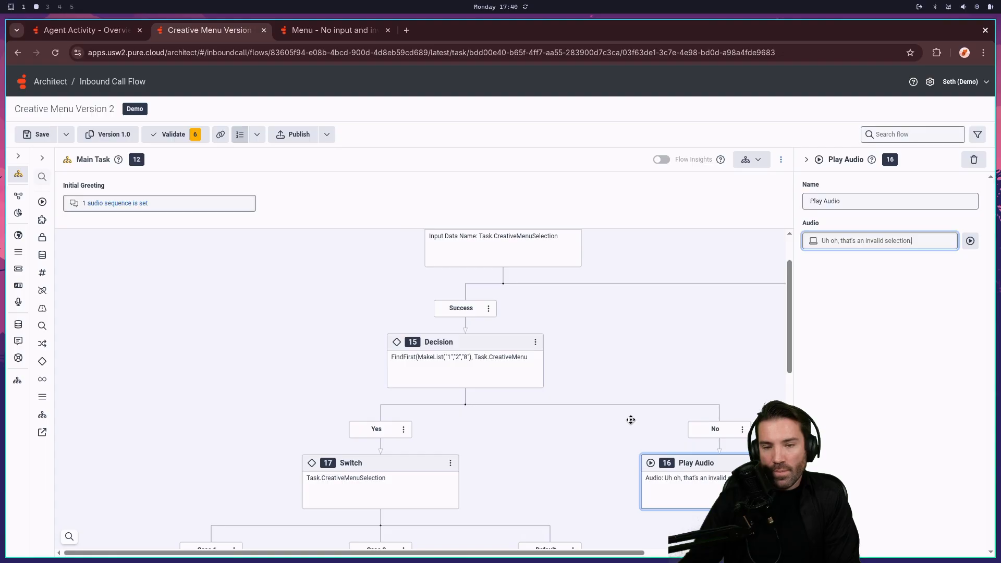
pyautogui.scroll(2, 630, 420)
# Insert a Loop action between Start and Collect Input and name its current index variable CreativeMenuLoopIndex.
pyautogui.click(503, 266)
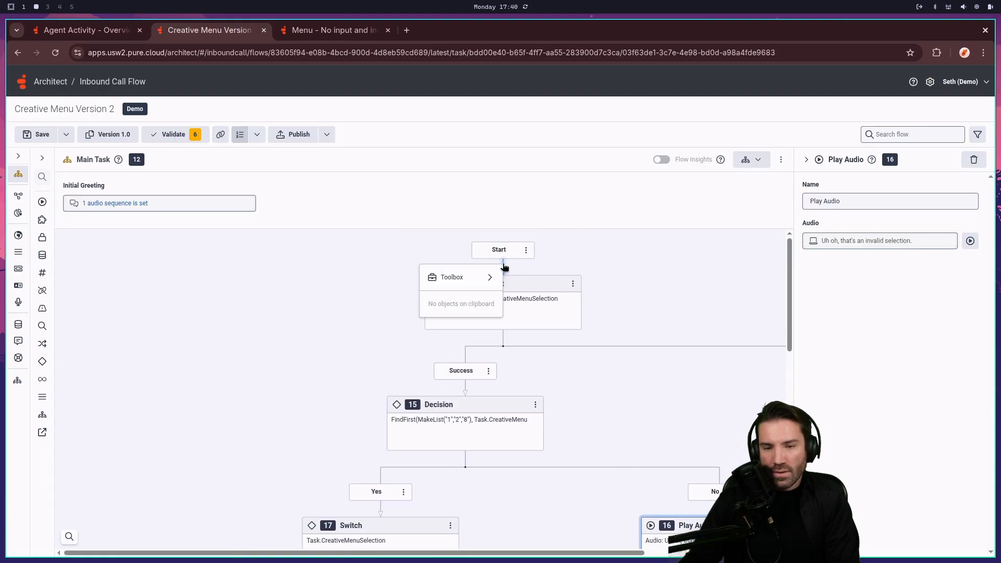
pyautogui.moveTo(476, 277)
pyautogui.moveTo(578, 483)
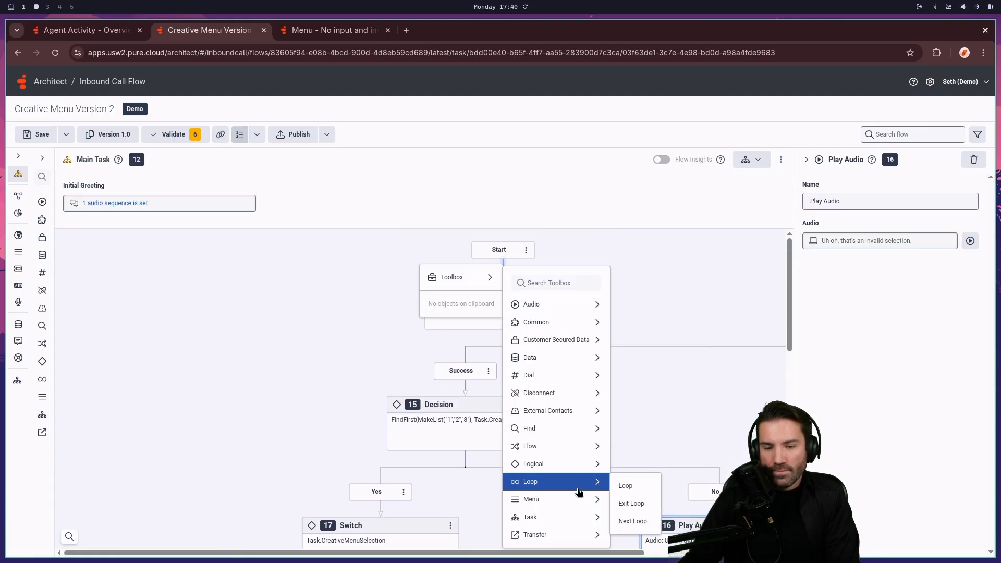
pyautogui.click(633, 486)
pyautogui.click(871, 241)
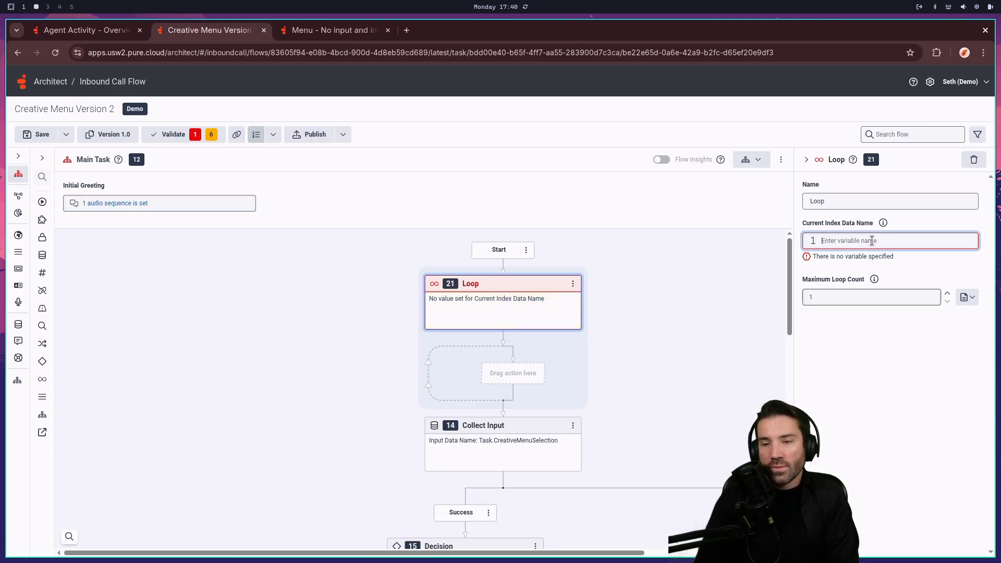
pyautogui.write('CreativeMenuLoopIndex')
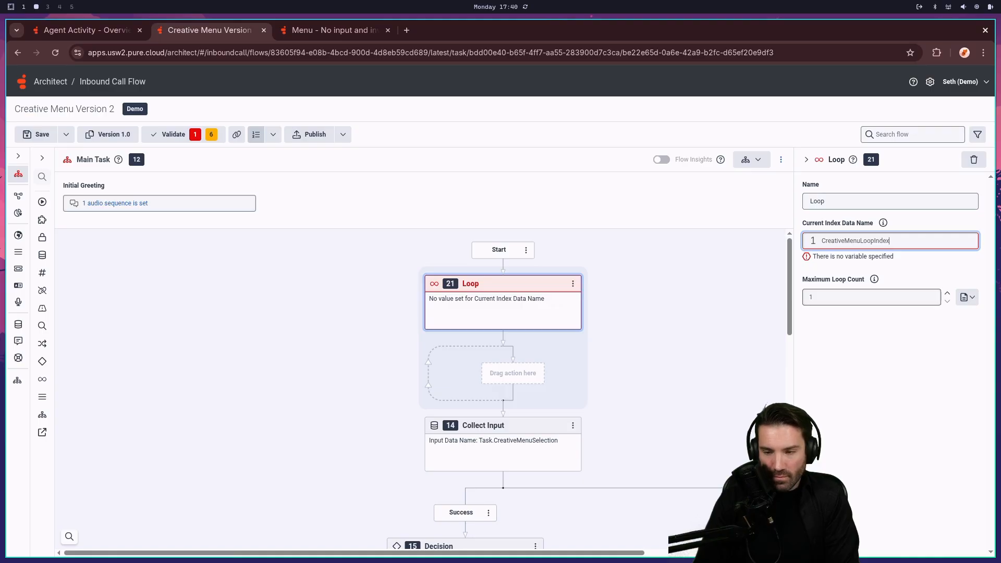
pyautogui.press('Return')
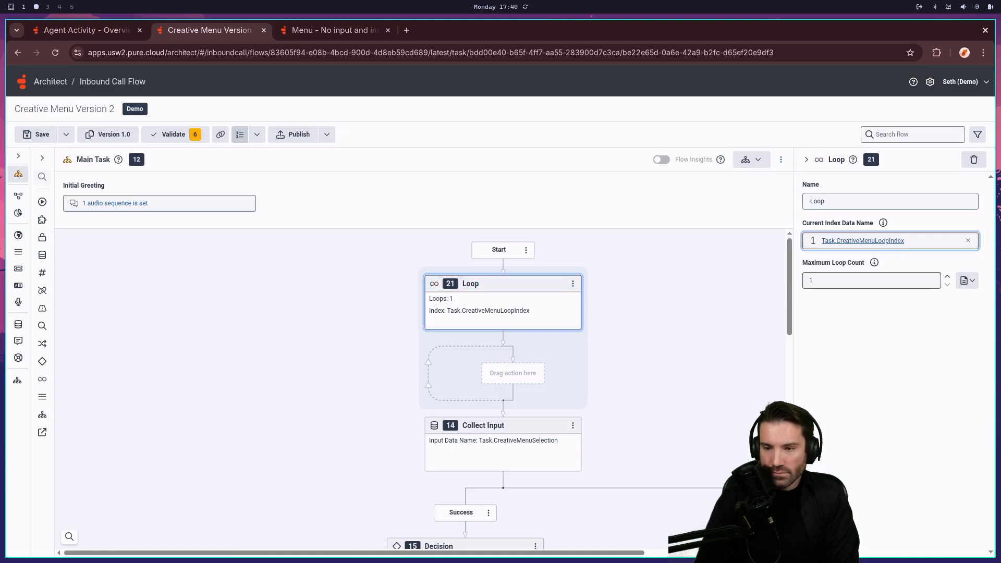
# Set the Loop's maximum loop count to 3.
pyautogui.click(870, 274)
pyautogui.click(948, 277)
pyautogui.click(948, 278)
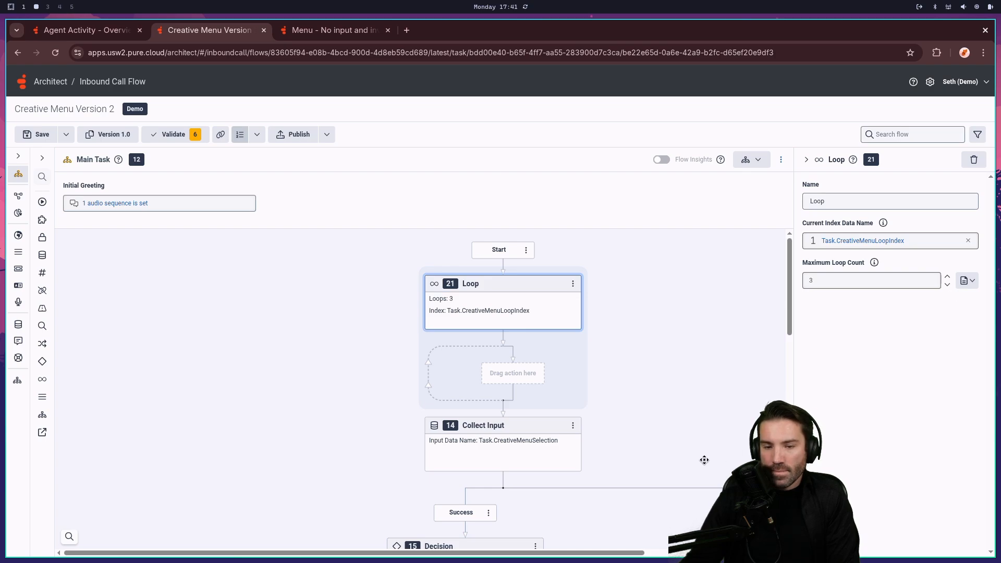
# Move the Collect Input action with all its branches inside the Loop and check the nested structure.
pyautogui.click(528, 471)
pyautogui.moveTo(528, 471); pyautogui.dragTo(513, 373)
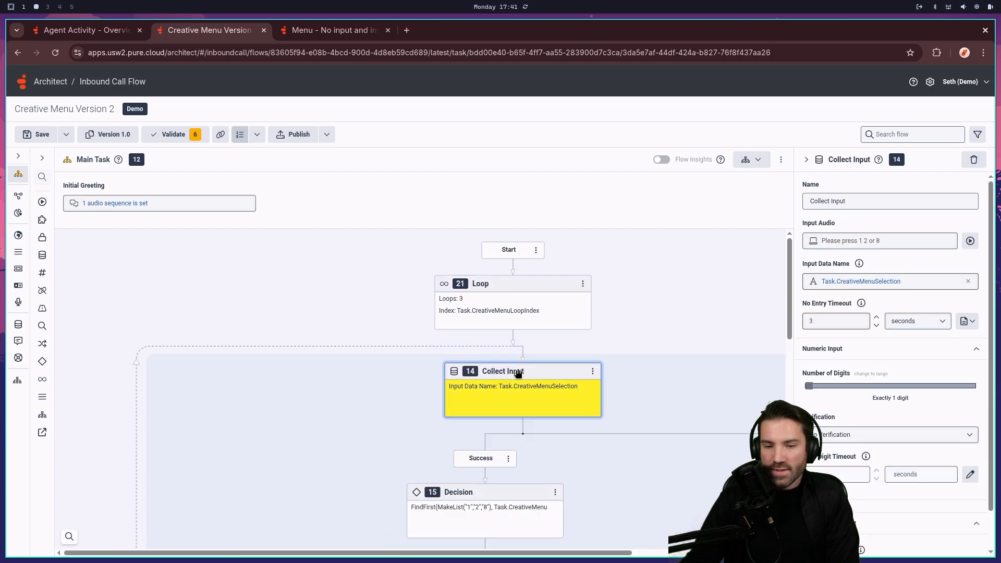
pyautogui.scroll(-10, 689, 415)
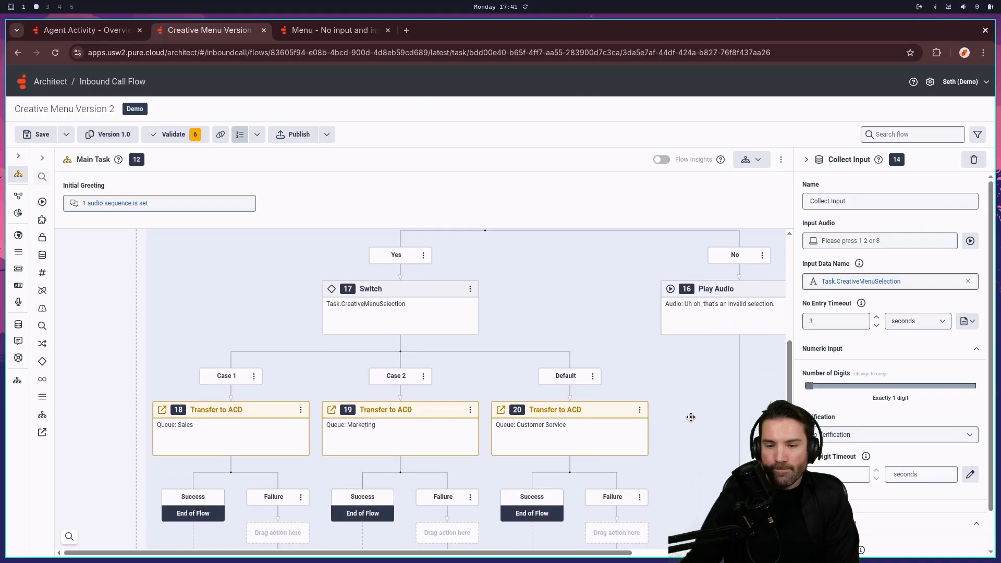
pyautogui.scroll(3, 690, 417)
pyautogui.scroll(-2, 690, 417)
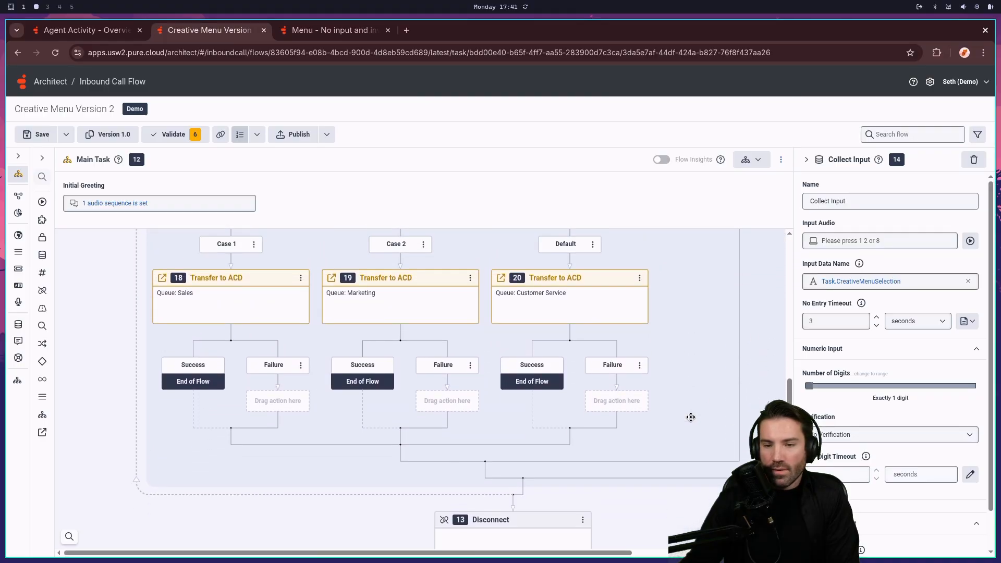
pyautogui.scroll(2, 690, 417)
pyautogui.scroll(4, 690, 417)
# Add a Transfer to Voicemail action between the Loop and Disconnect and target an admin user's voicemail.
pyautogui.scroll(-9, 690, 417)
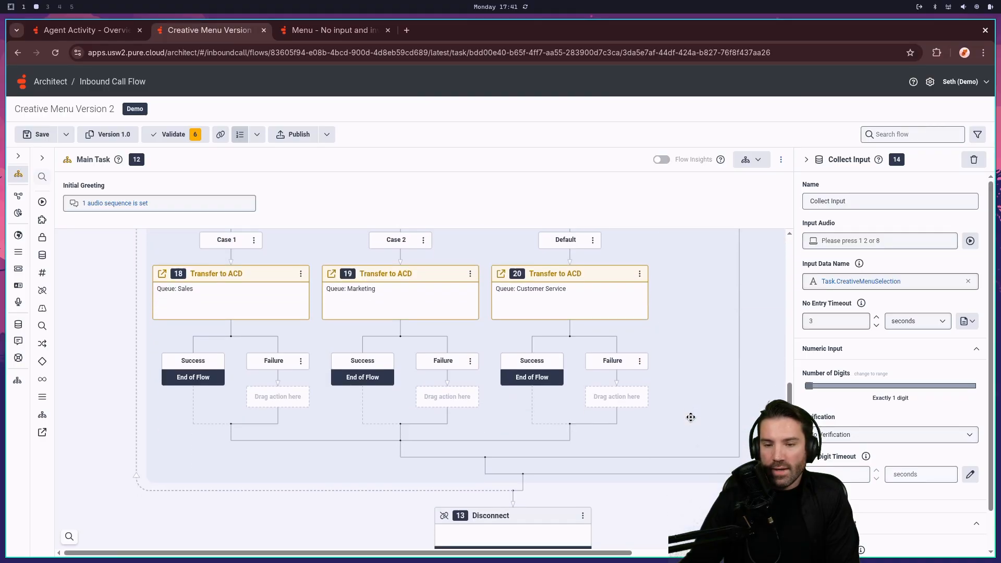
pyautogui.click(510, 348)
pyautogui.moveTo(491, 358)
pyautogui.moveTo(542, 358)
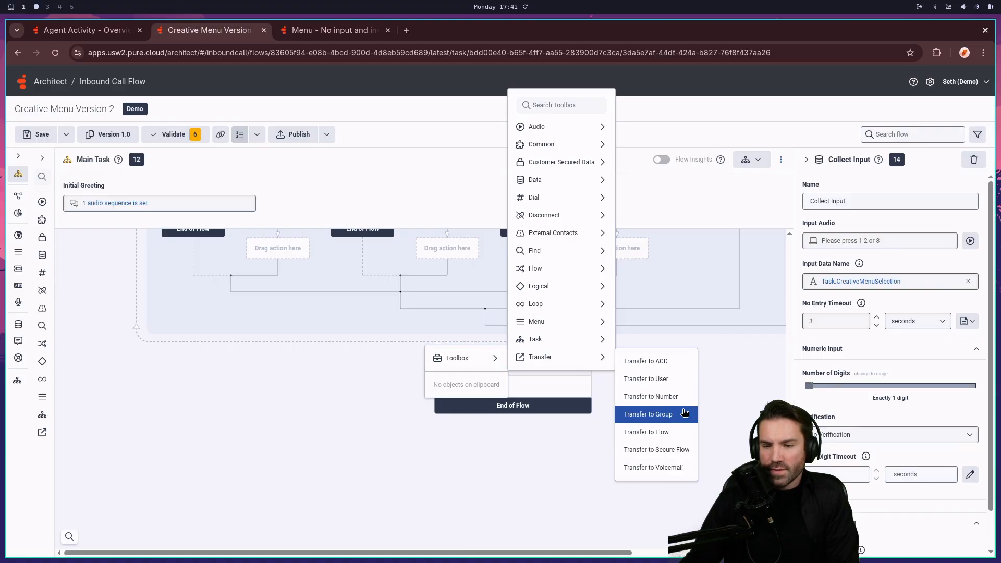
pyautogui.click(672, 467)
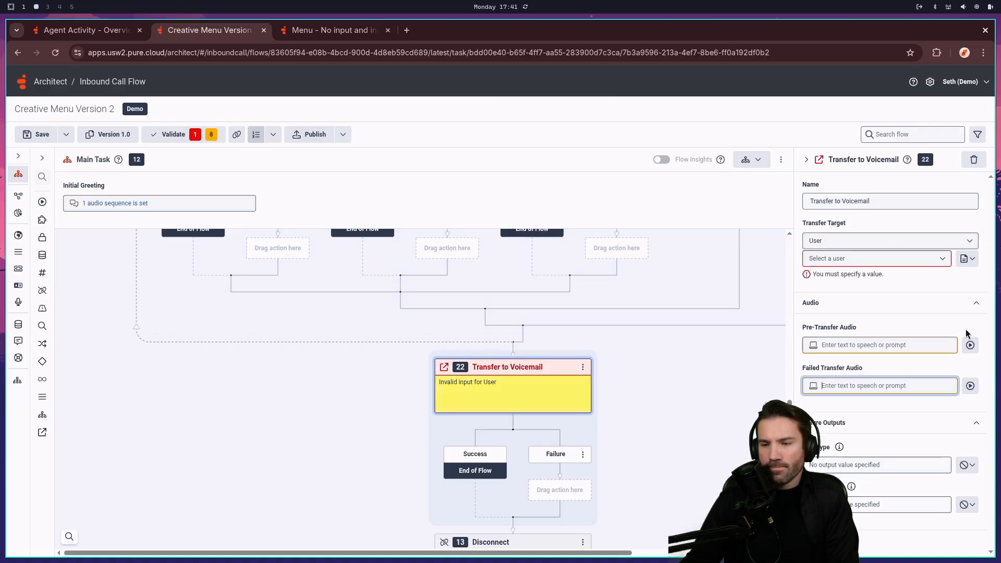
pyautogui.click(879, 258)
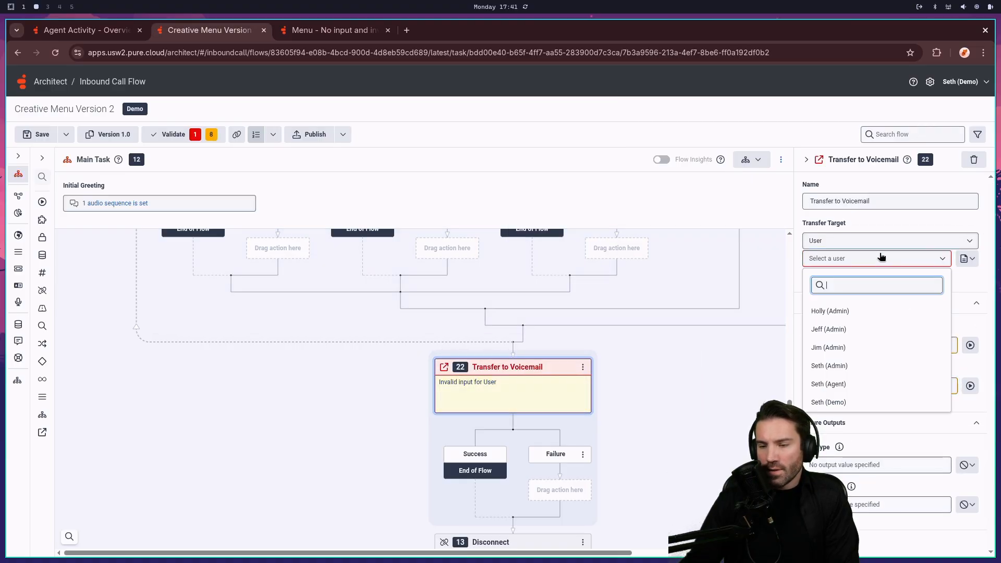
pyautogui.click(865, 365)
# Collapse the action properties and review the Loop's contents, including the Decision branches and Collect Input's Failure path.
pyautogui.scroll(-4, 712, 424)
pyautogui.scroll(10, 714, 425)
pyautogui.scroll(6, 714, 435)
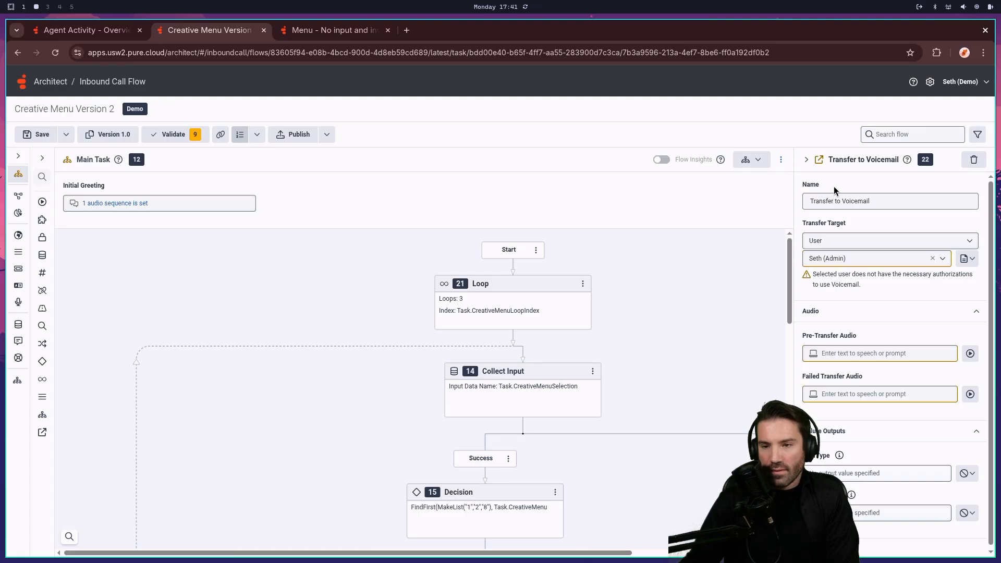
pyautogui.click(808, 163)
pyautogui.scroll(-10, 719, 461)
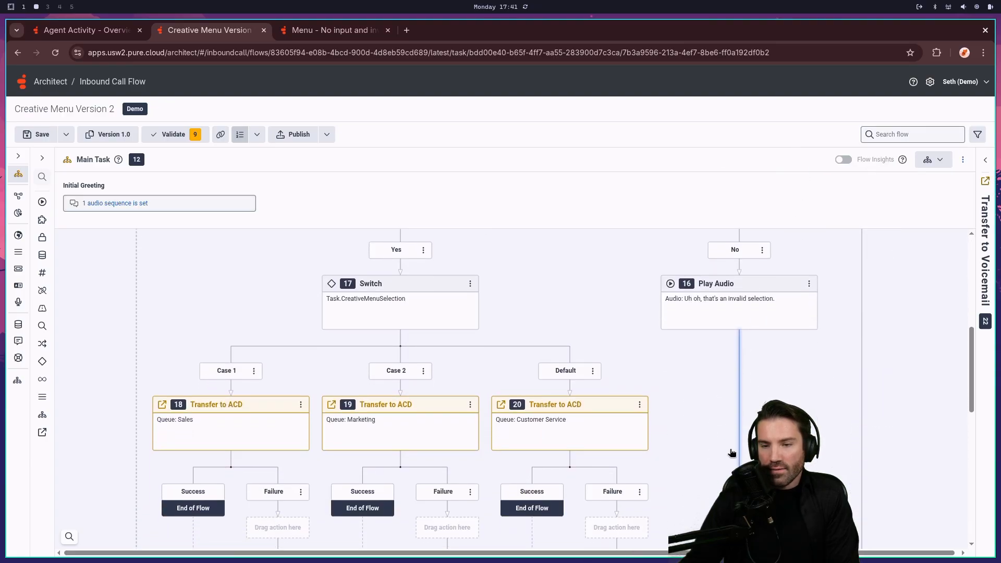
pyautogui.scroll(10, 731, 452)
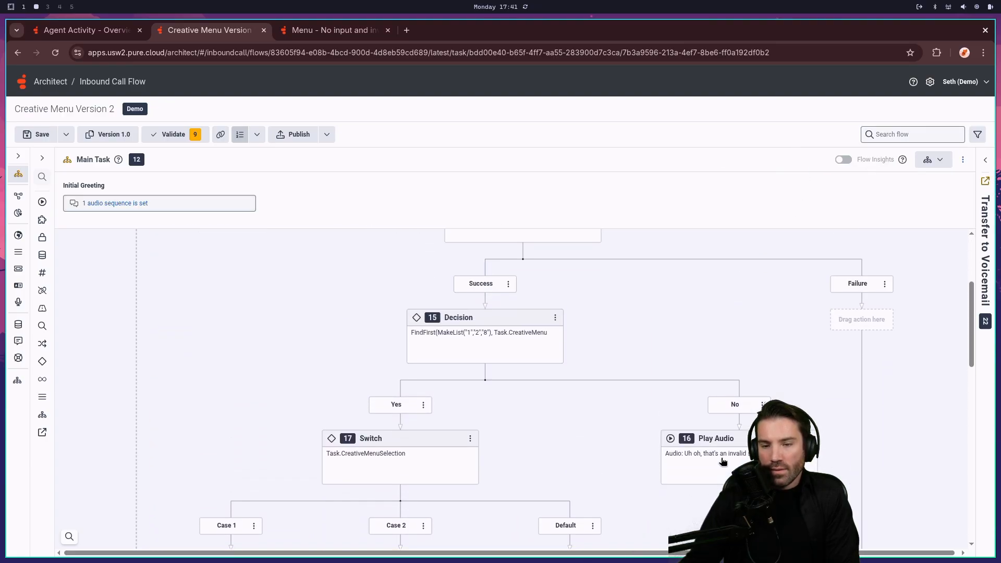
pyautogui.scroll(-2, 717, 452)
pyautogui.scroll(3, 715, 453)
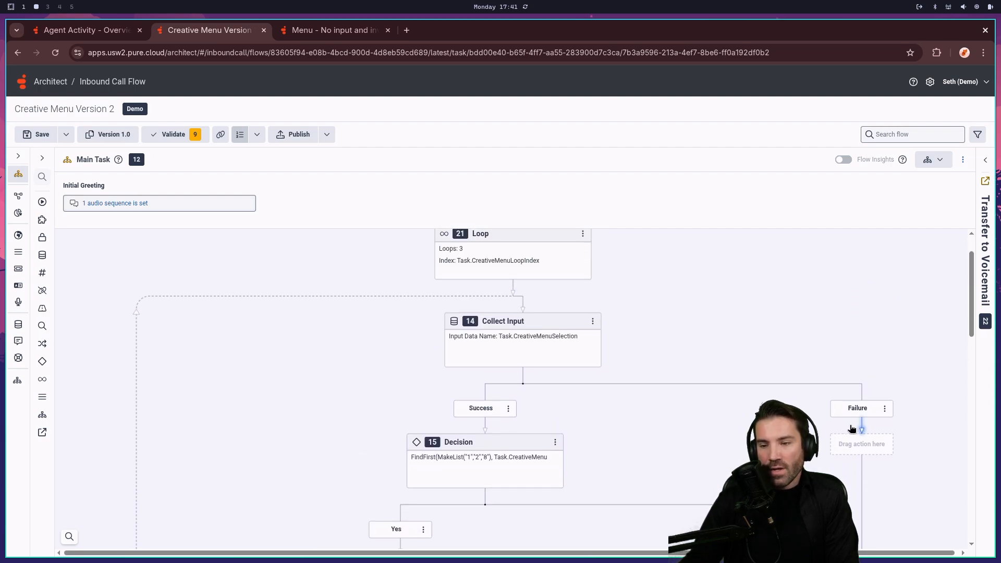
pyautogui.click(574, 356)
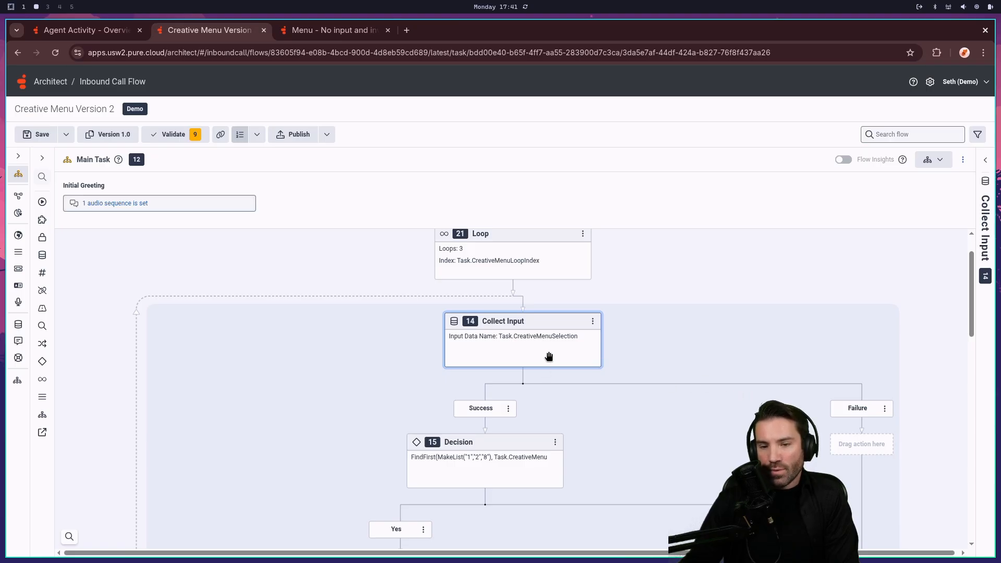
pyautogui.scroll(-2, 727, 358)
pyautogui.scroll(-1, 730, 361)
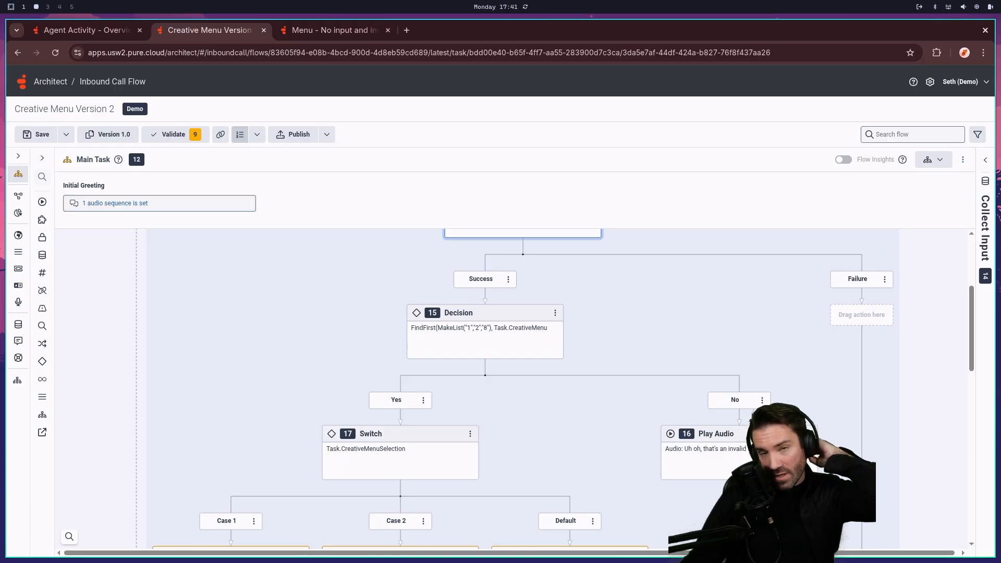
pyautogui.scroll(1, 736, 445)
pyautogui.scroll(1, 735, 444)
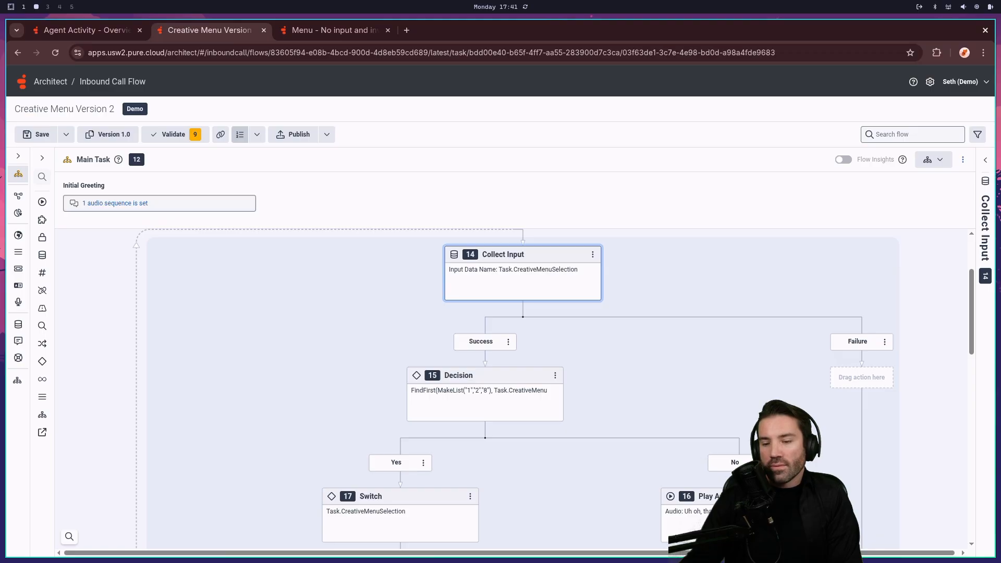
# Copy the Play Audio action from the Decision's No path and paste it into Collect Input's Failure path.
pyautogui.click(756, 508)
pyautogui.click(808, 496)
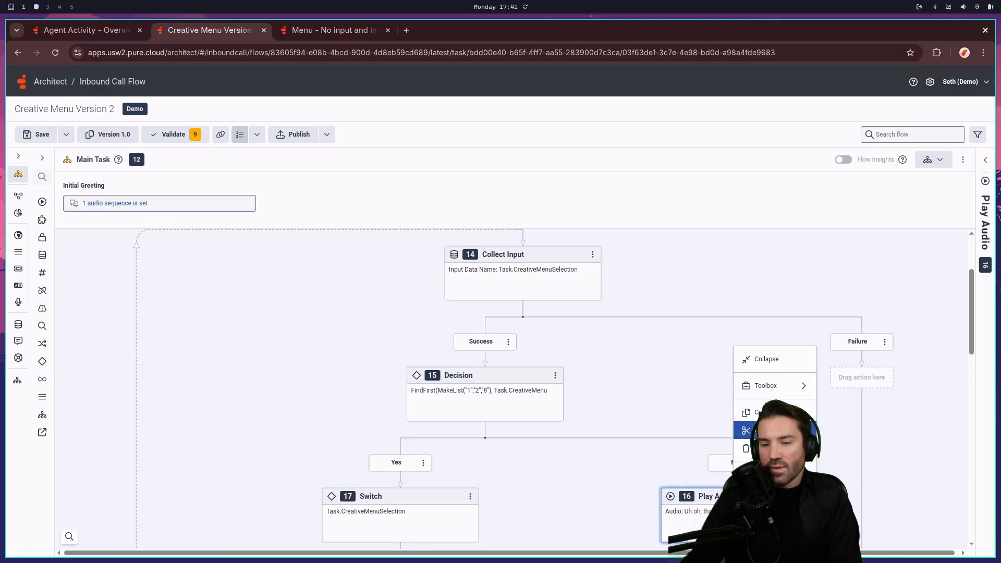
pyautogui.click(897, 390)
pyautogui.click(881, 379)
pyautogui.click(865, 435)
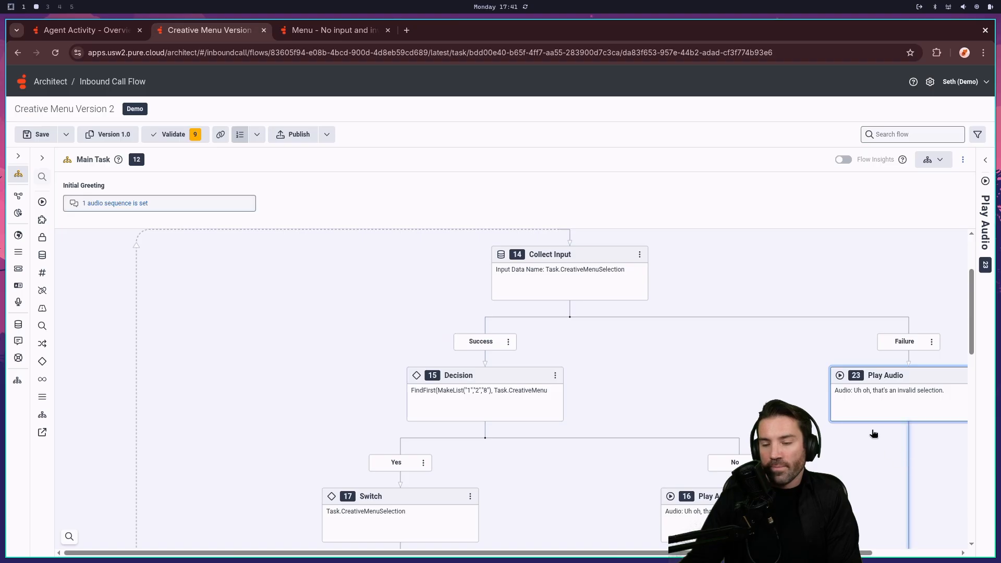
pyautogui.scroll(2, 881, 437)
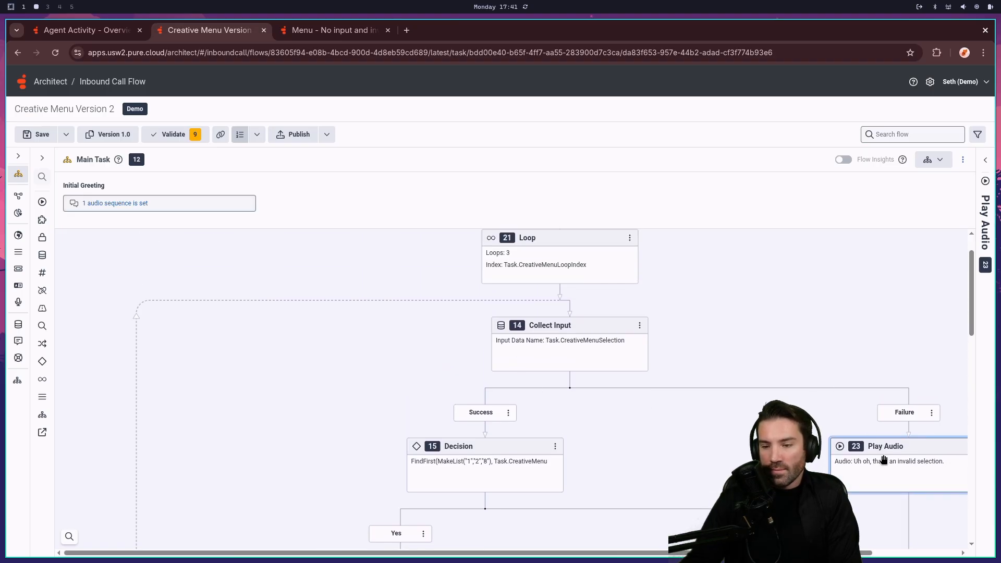
pyautogui.scroll(-4, 882, 459)
pyautogui.scroll(4, 891, 469)
pyautogui.scroll(-1, 891, 469)
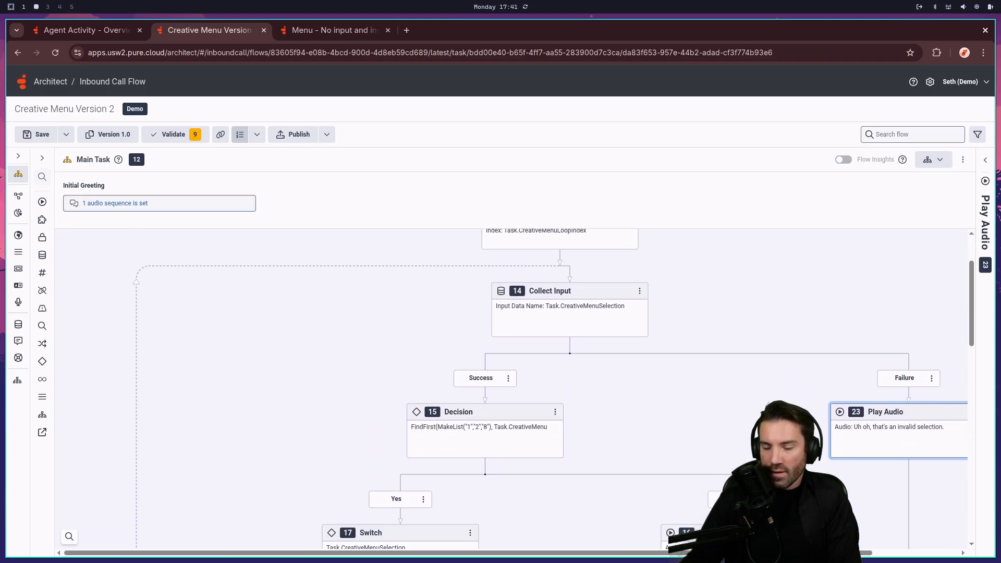
# Trace the invalid-selection path from Collect Input through the Decision's No-path Play Audio, the Loop's return and the Transfer to Voicemail action.
pyautogui.scroll(-3, 585, 526)
pyautogui.scroll(4, 625, 341)
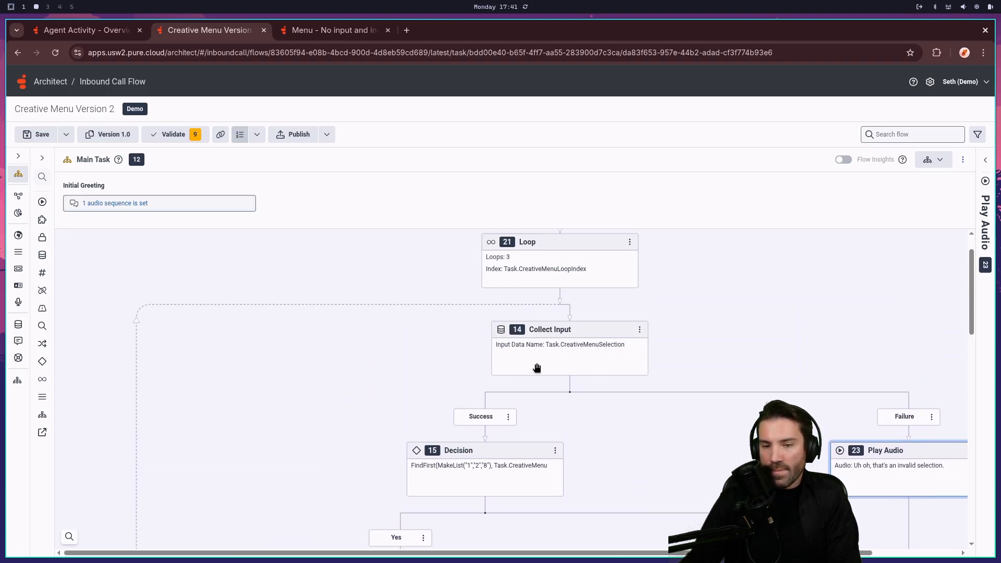
pyautogui.click(588, 341)
pyautogui.scroll(-4, 670, 368)
pyautogui.click(699, 453)
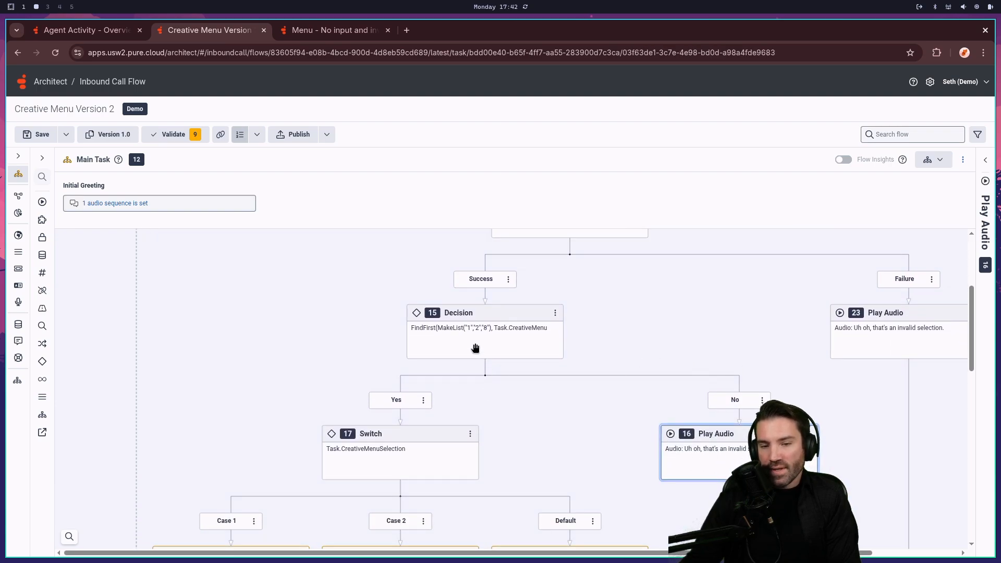
pyautogui.scroll(-1, 699, 344)
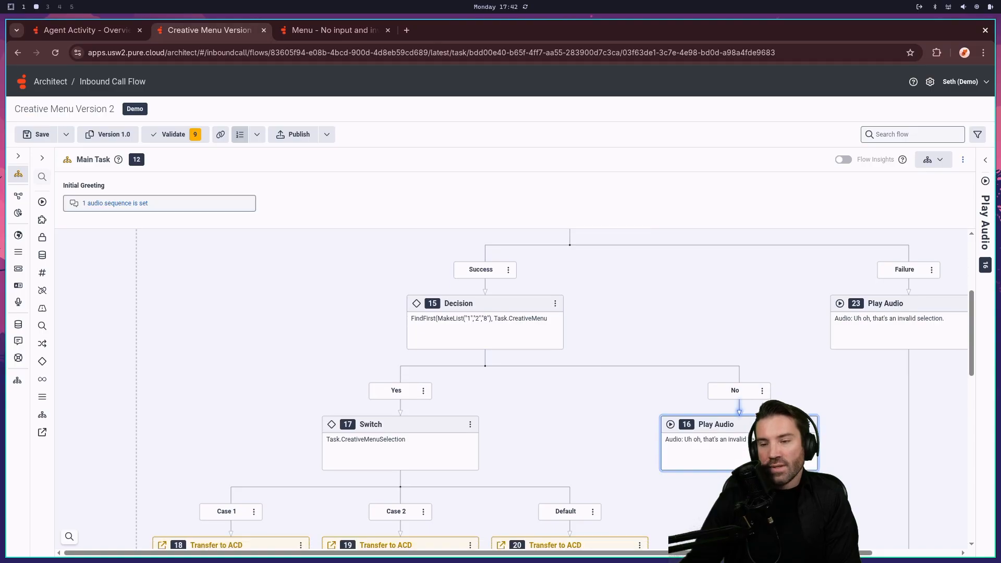
pyautogui.scroll(-6, 724, 420)
pyautogui.scroll(5, 723, 420)
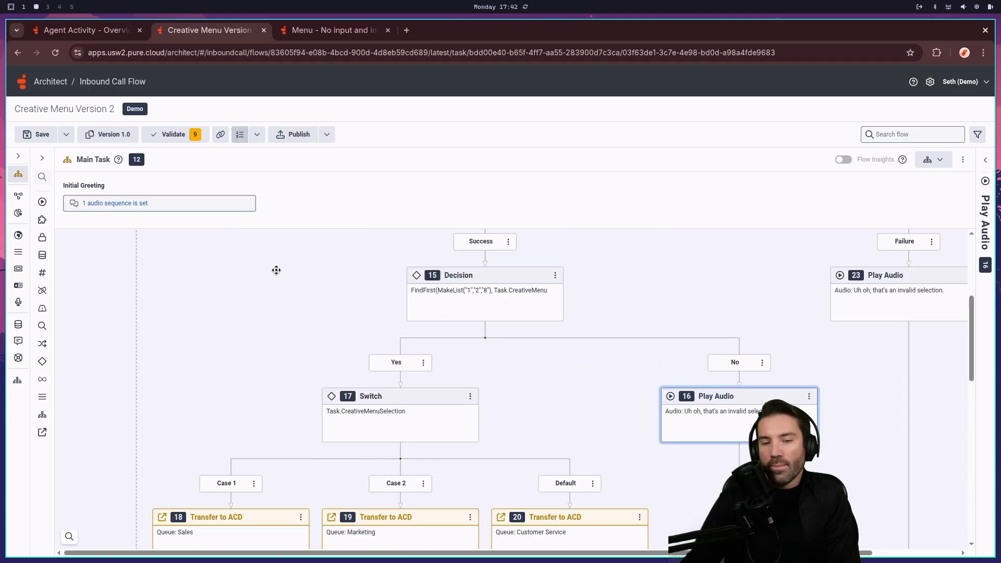
pyautogui.scroll(5, 524, 328)
pyautogui.scroll(-1, 607, 310)
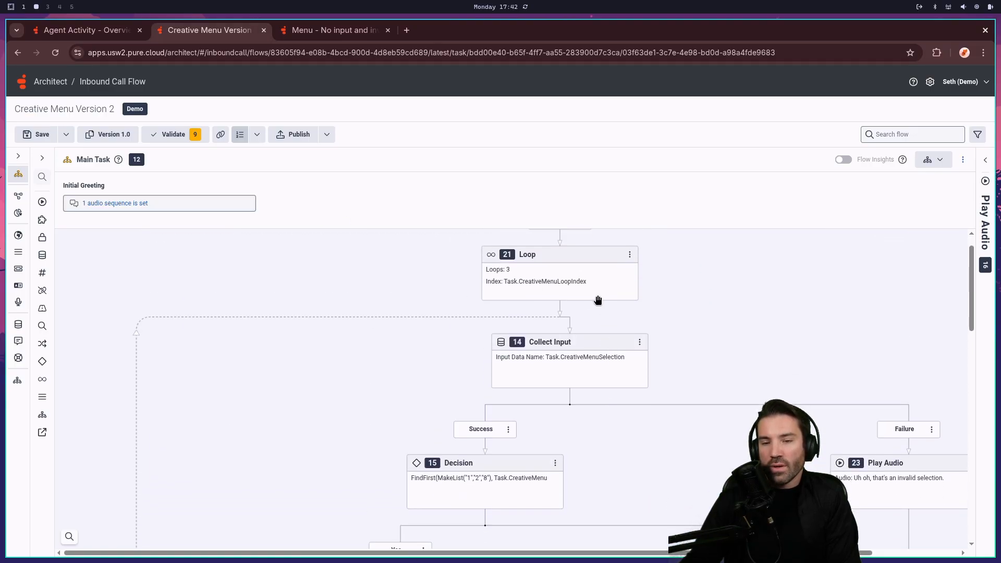
pyautogui.scroll(-10, 593, 303)
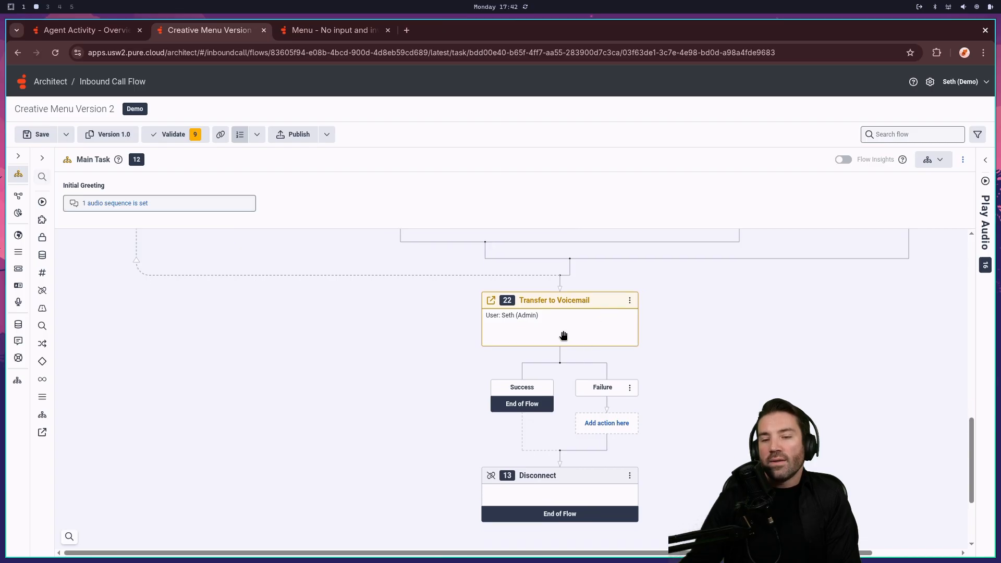
pyautogui.click(573, 339)
pyautogui.scroll(8, 721, 378)
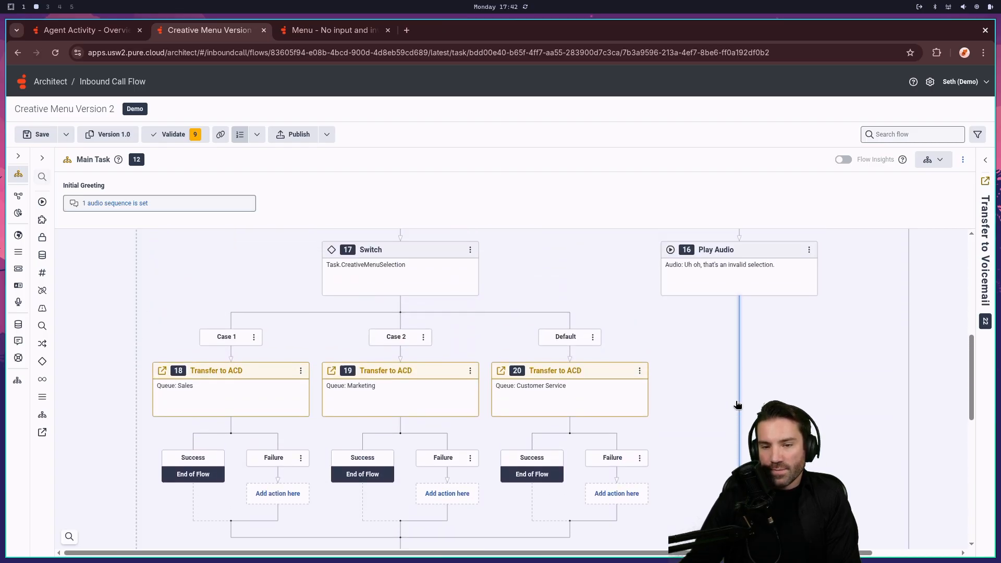
# Examine the valid-selection path from Collect Input through the Decision and Switch to the Sales, Marketing and Customer Service transfers.
pyautogui.scroll(6, 714, 429)
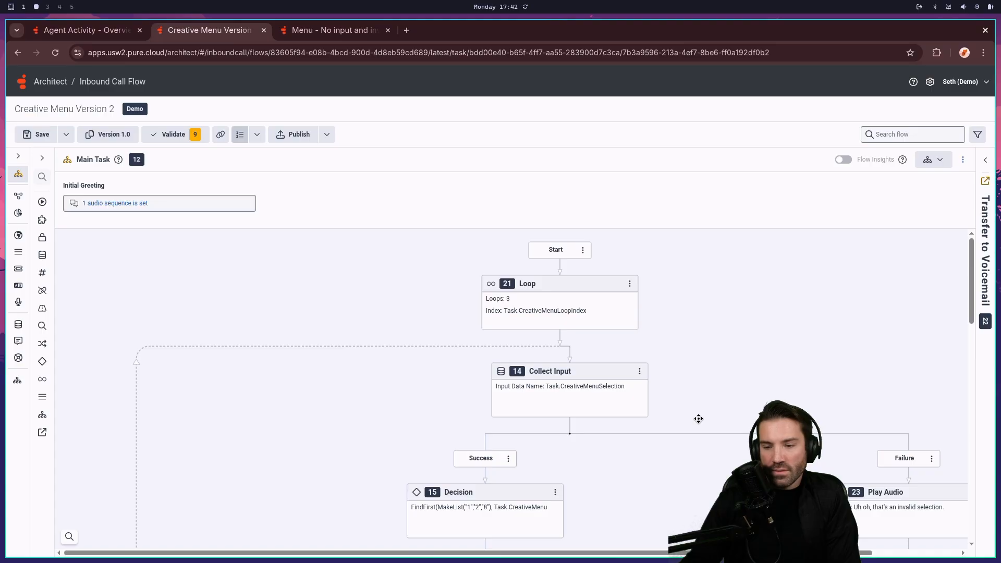
pyautogui.scroll(-4, 696, 413)
pyautogui.scroll(4, 695, 413)
pyautogui.scroll(1, 695, 412)
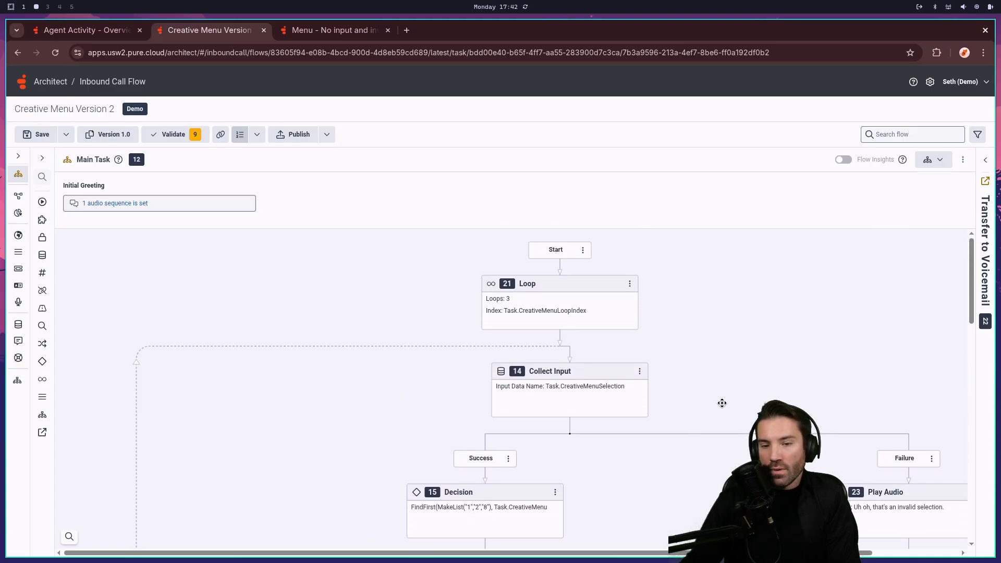
pyautogui.scroll(-5, 721, 403)
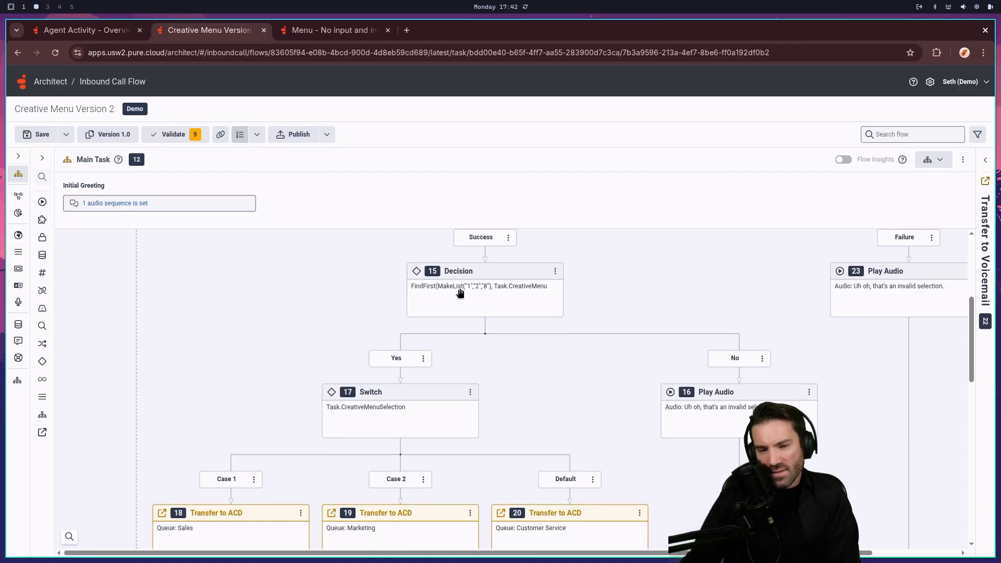
pyautogui.click(439, 287)
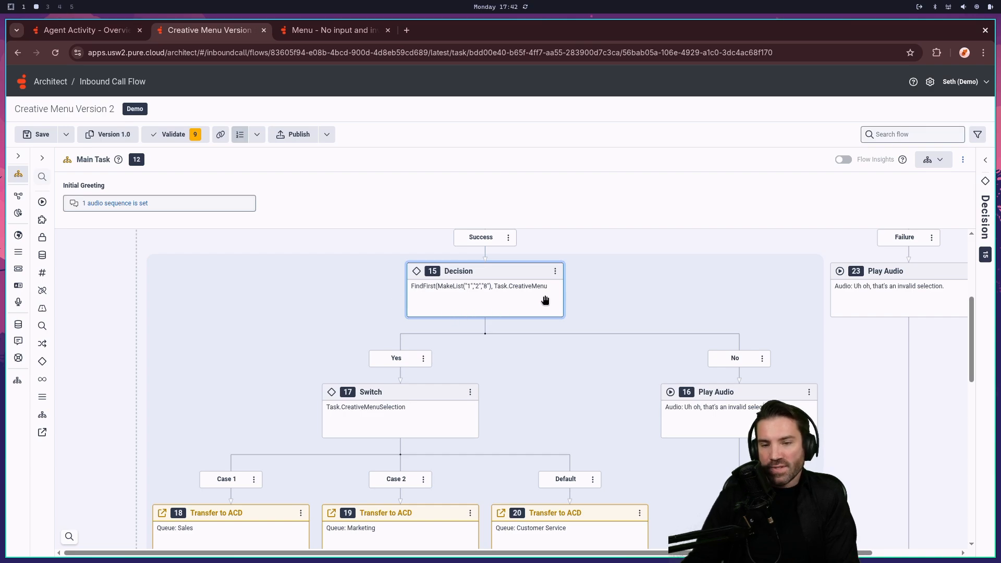
pyautogui.scroll(2, 626, 310)
pyautogui.scroll(-5, 431, 330)
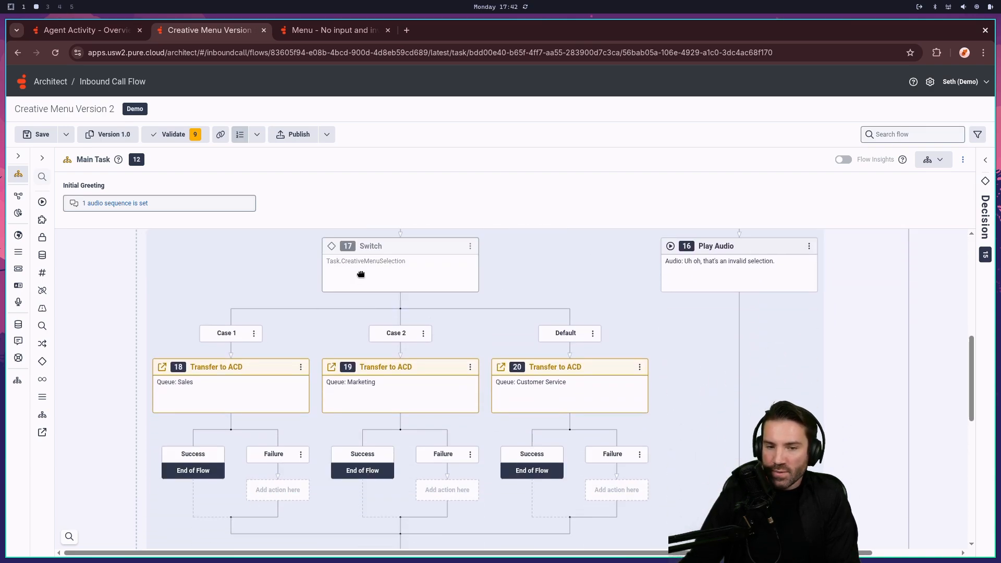
pyautogui.click(242, 388)
pyautogui.click(439, 408)
pyautogui.click(564, 376)
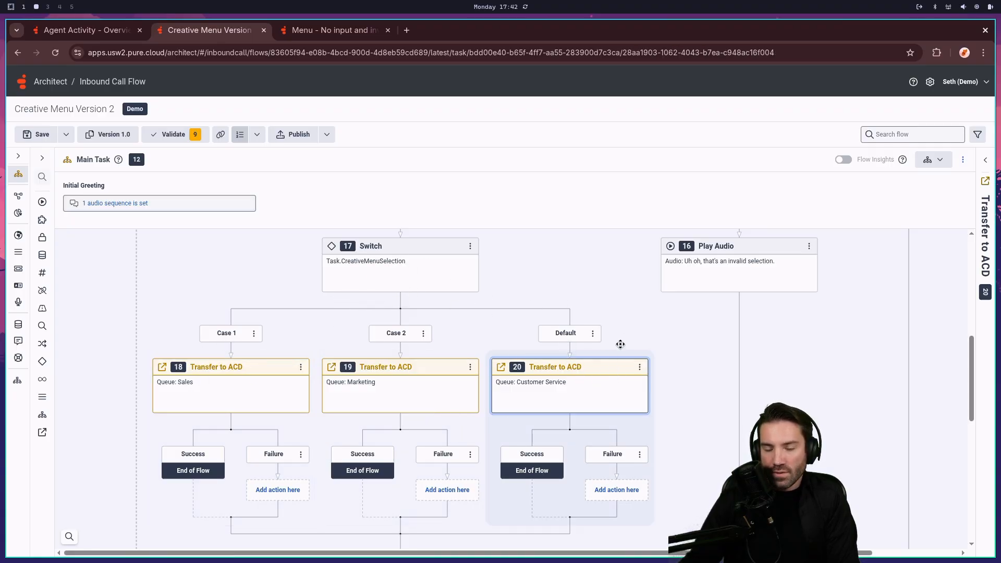
# Inspect both invalid-selection Play Audio actions and follow their paths out of the Loop through Transfer to Voicemail to Disconnect.
pyautogui.scroll(-5, 634, 339)
pyautogui.scroll(4, 734, 352)
pyautogui.scroll(7, 735, 351)
pyautogui.scroll(-4, 734, 351)
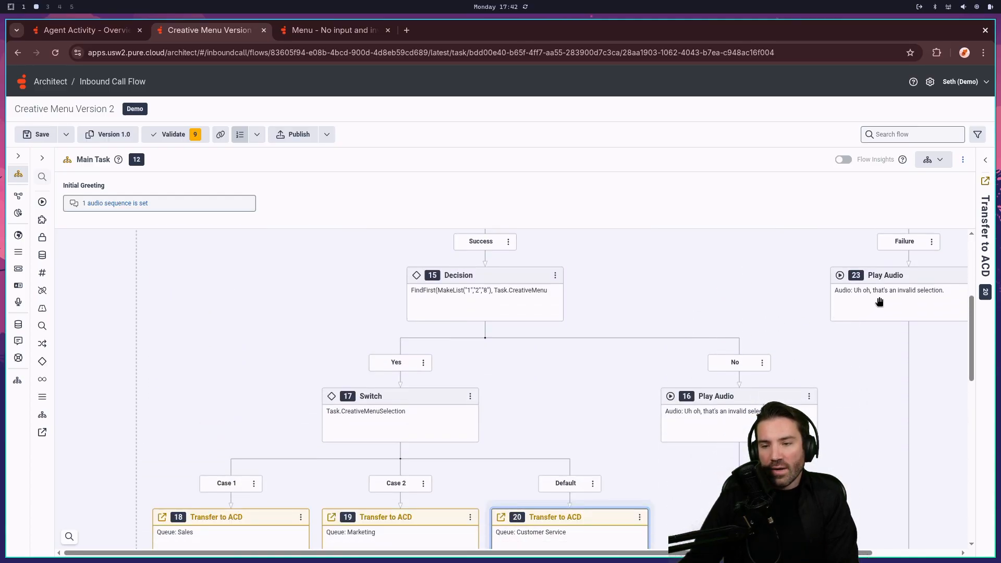
pyautogui.click(876, 302)
pyautogui.click(745, 421)
pyautogui.scroll(-5, 704, 437)
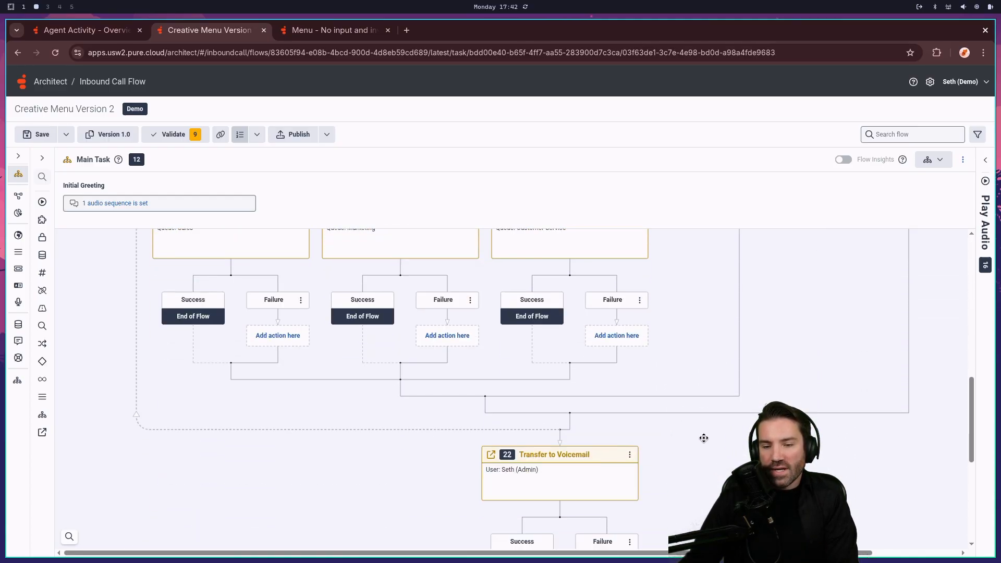
pyautogui.click(568, 471)
pyautogui.scroll(-3, 699, 437)
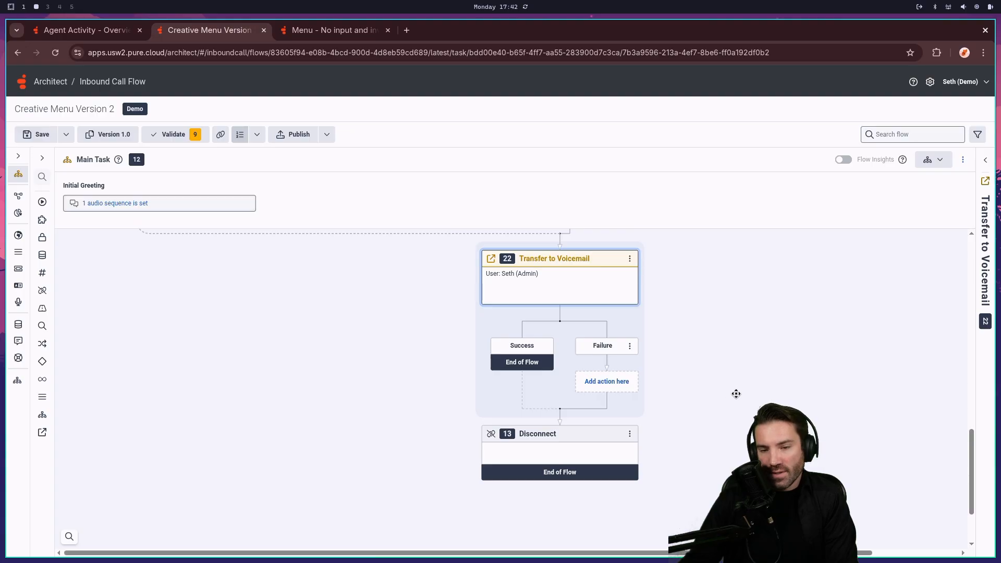
pyautogui.scroll(-2, 734, 388)
pyautogui.click(546, 357)
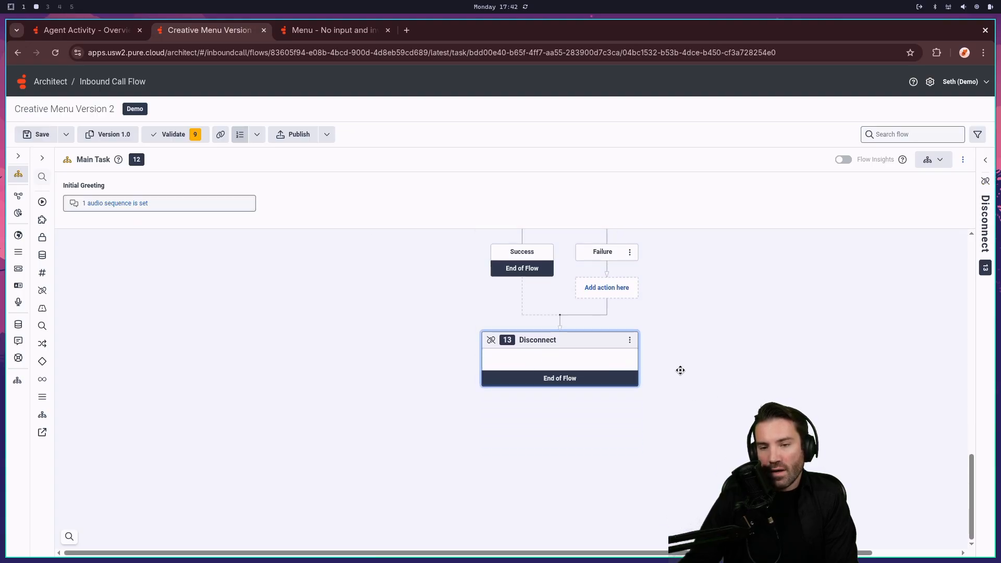
pyautogui.scroll(3, 699, 373)
pyautogui.scroll(-2, 732, 375)
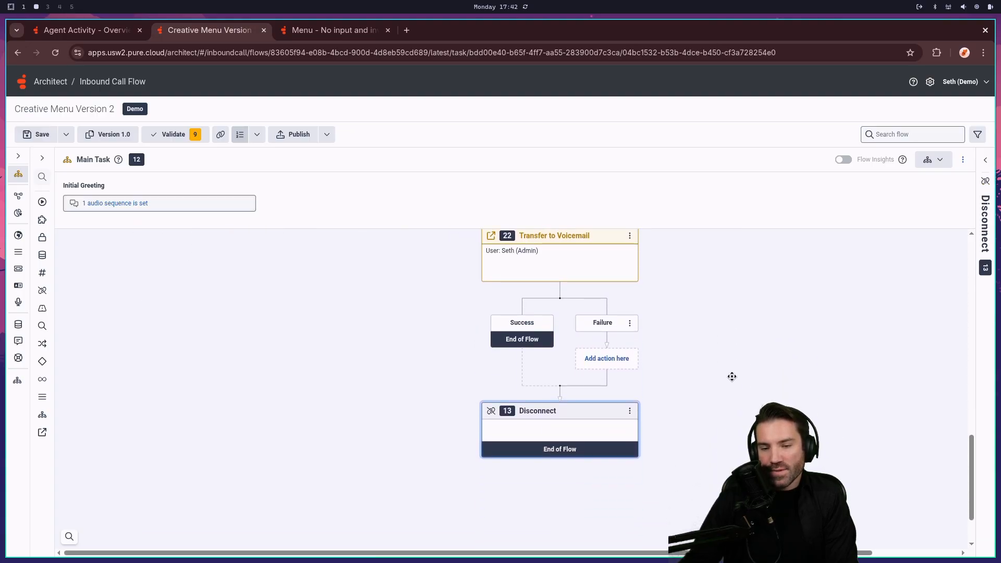
pyautogui.scroll(10, 730, 377)
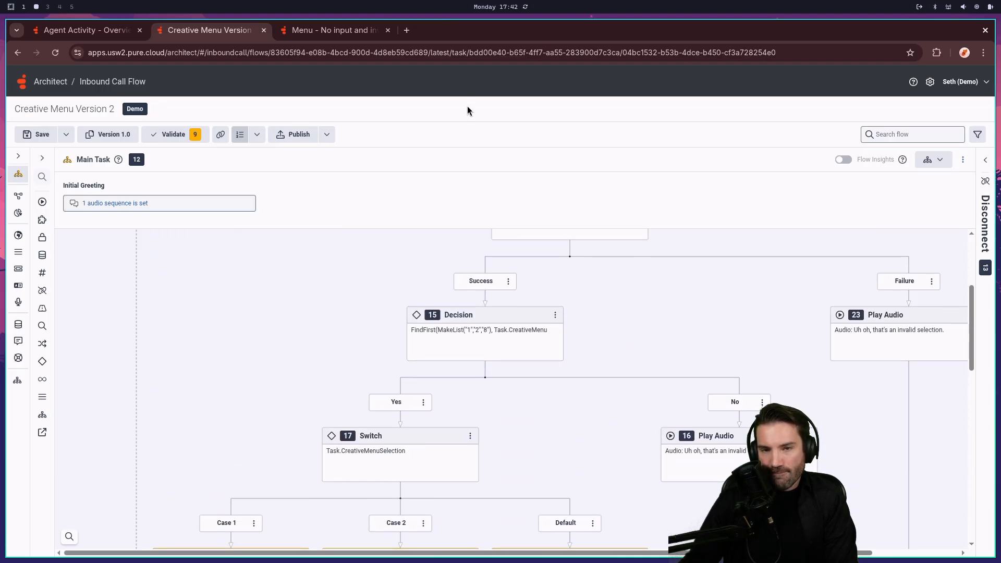
# Compare the community post's no-input and invalid-input requirements with the flow's voicemail fallback after the Loop.
pyautogui.click(302, 30)
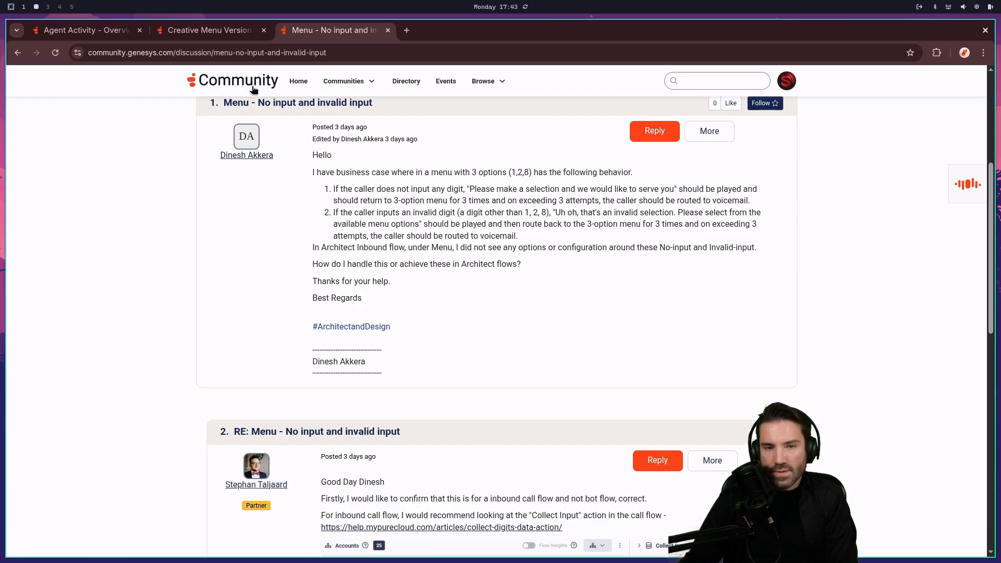
pyautogui.click(217, 34)
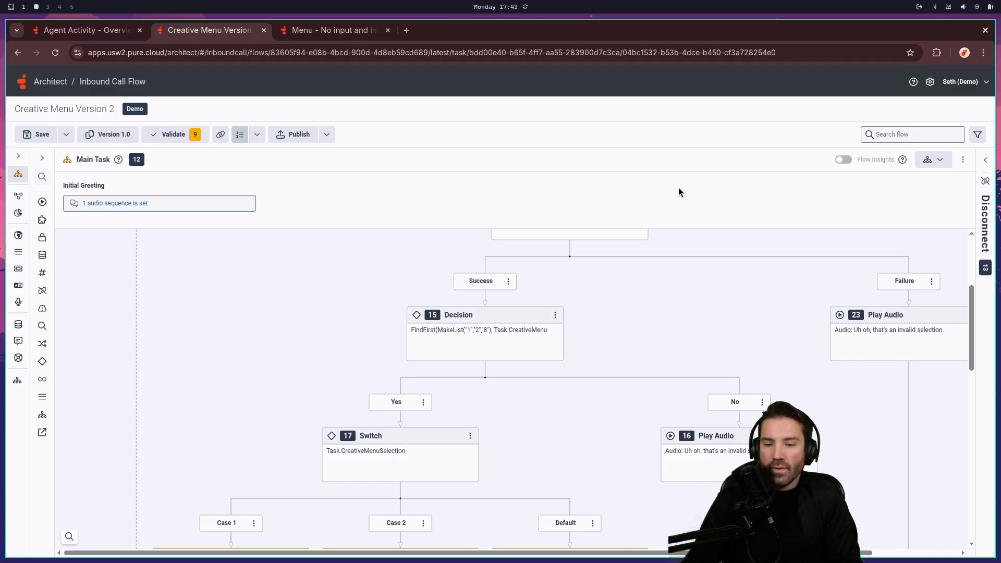
pyautogui.scroll(-10, 636, 284)
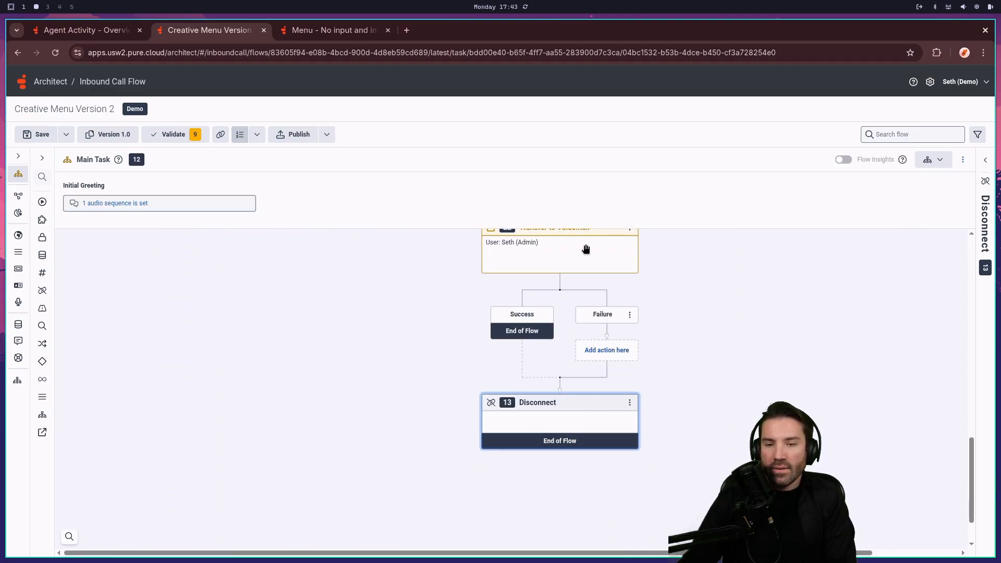
pyautogui.click(585, 249)
pyautogui.scroll(2, 773, 345)
pyautogui.scroll(-2, 772, 345)
pyautogui.scroll(9, 773, 345)
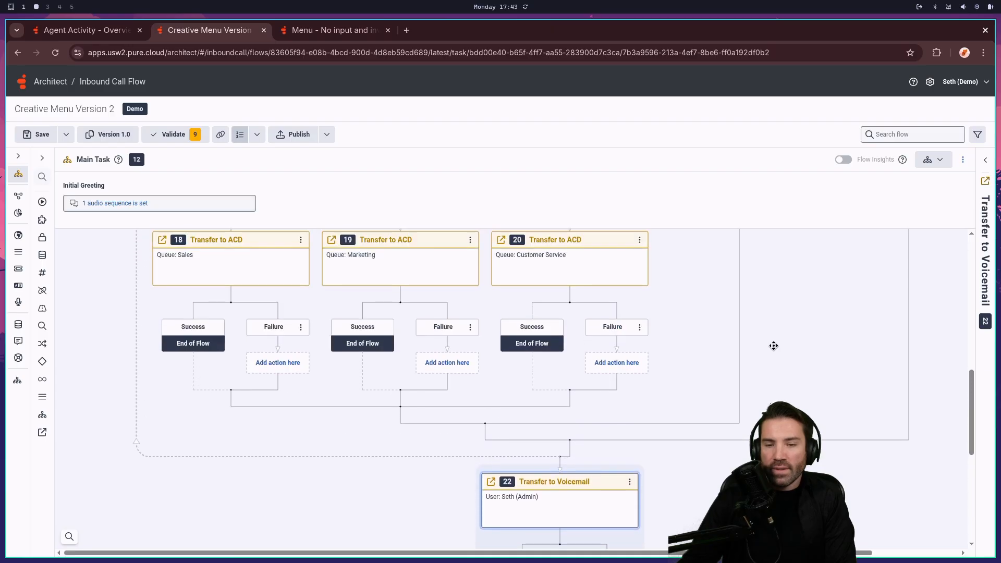
pyautogui.scroll(-4, 440, 386)
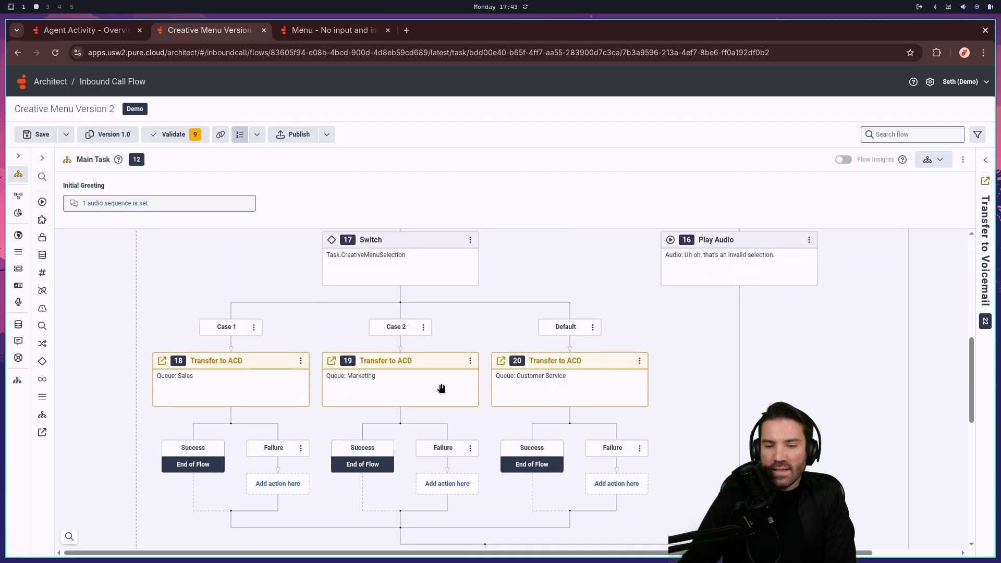
# Check the three Transfer to ACD actions under the Switch's Case 1, Case 2 and Default paths.
pyautogui.click(230, 374)
pyautogui.click(406, 380)
pyautogui.click(530, 384)
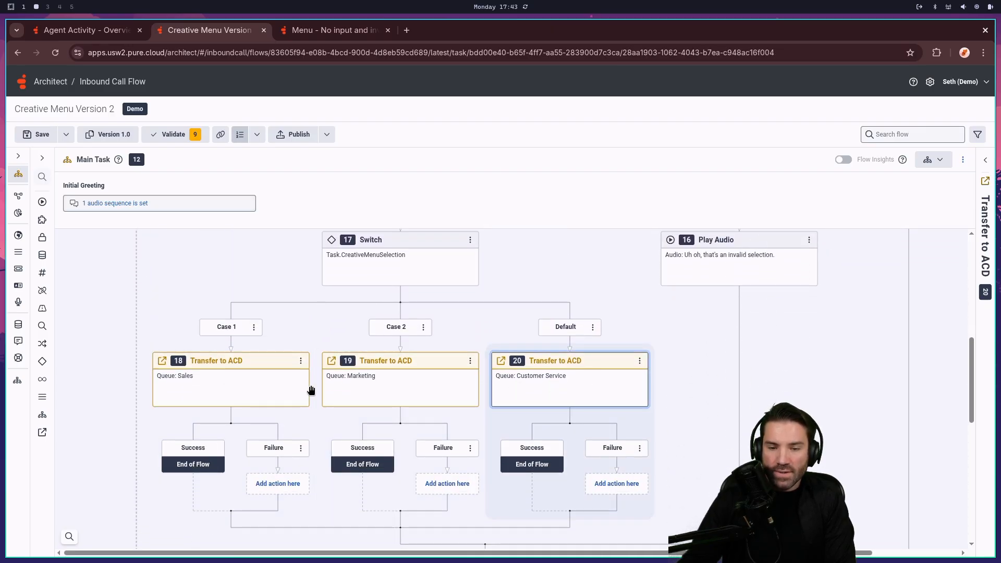
pyautogui.click(241, 383)
pyautogui.click(439, 405)
pyautogui.click(599, 401)
pyautogui.scroll(3, 716, 402)
pyautogui.scroll(-2, 828, 436)
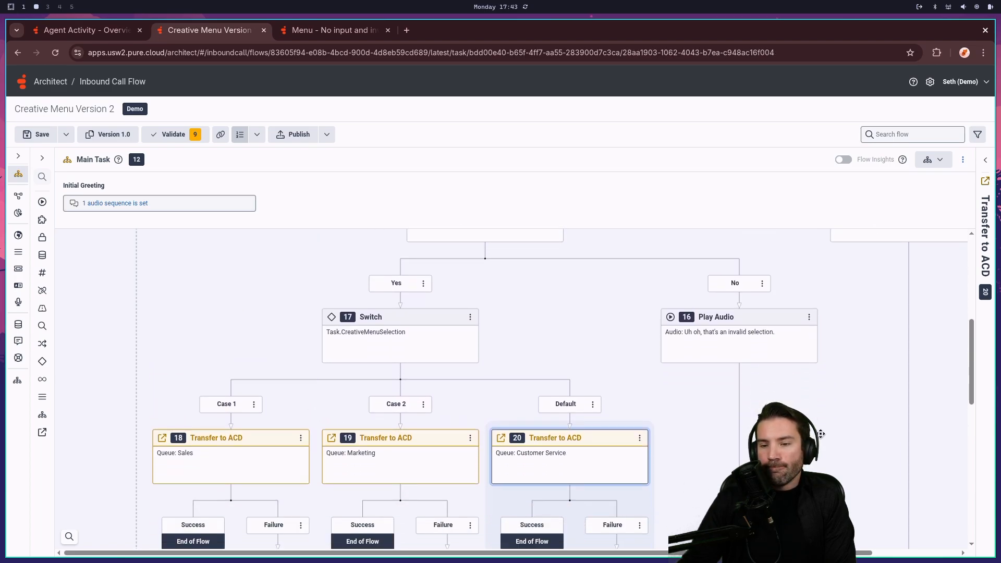
# Review the Play Audio actions on the Failure and No paths and how the Loop leads back to Collect Input.
pyautogui.scroll(3, 833, 386)
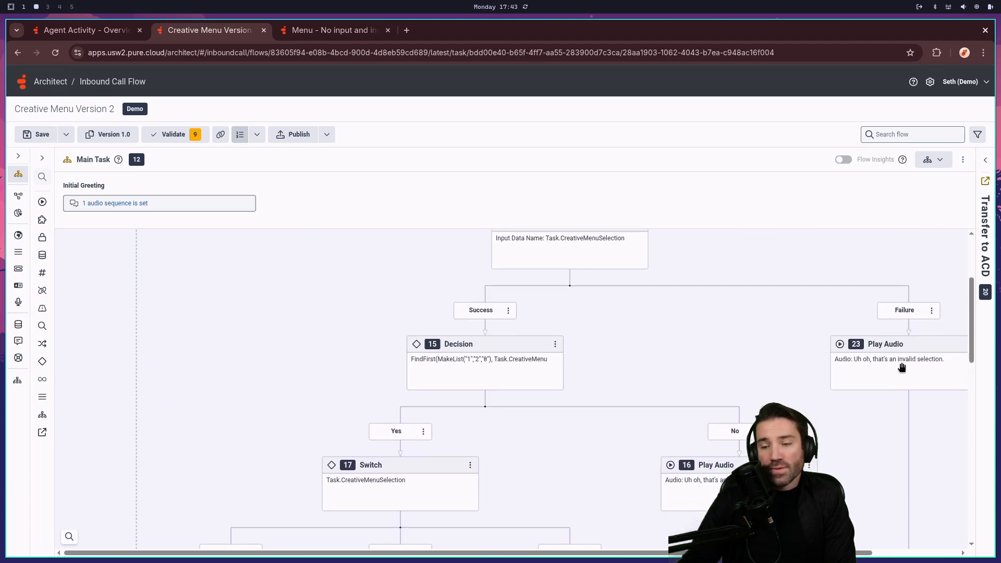
pyautogui.click(865, 368)
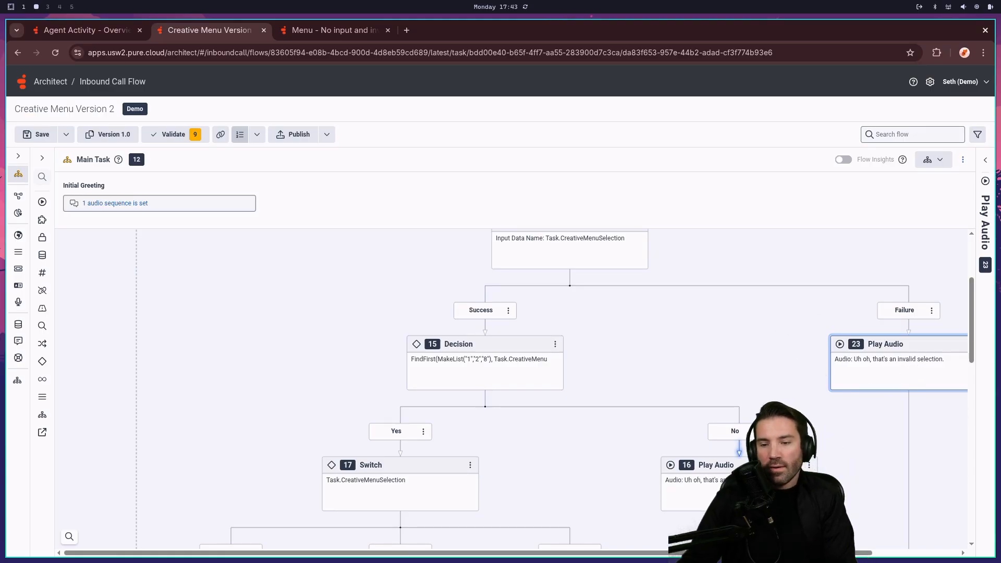
pyautogui.click(750, 482)
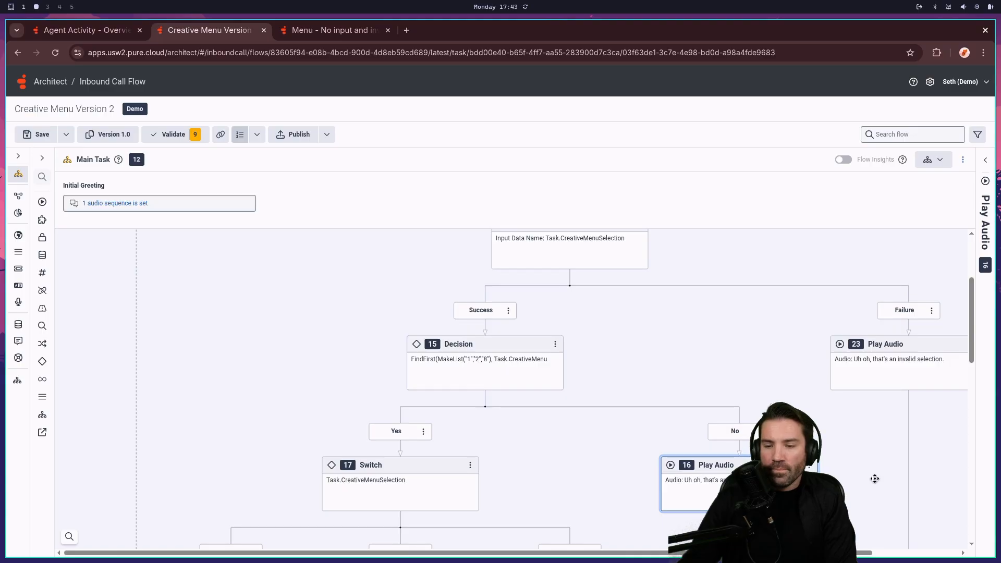
pyautogui.scroll(3, 868, 477)
pyautogui.scroll(-15, 868, 477)
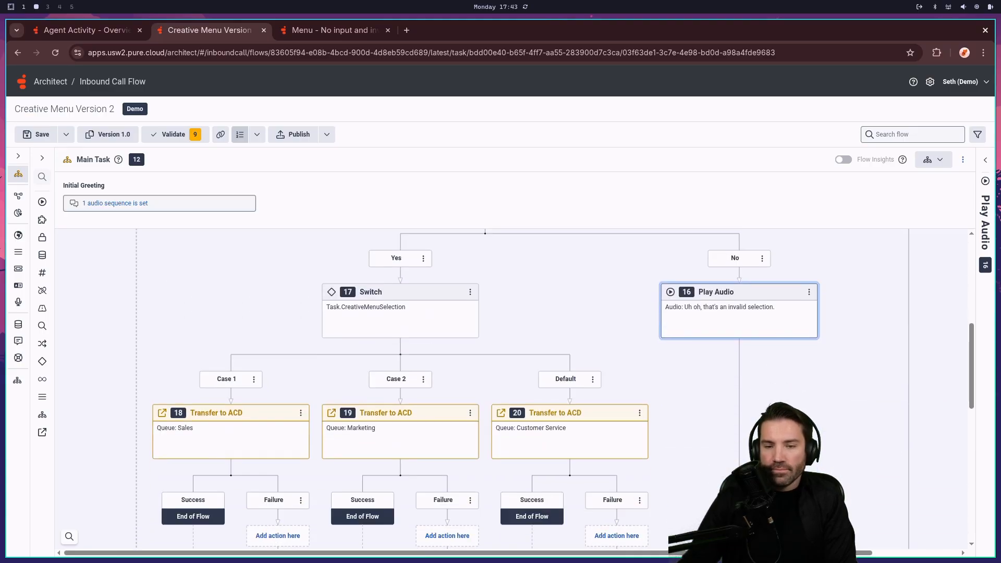
pyautogui.scroll(15, 726, 428)
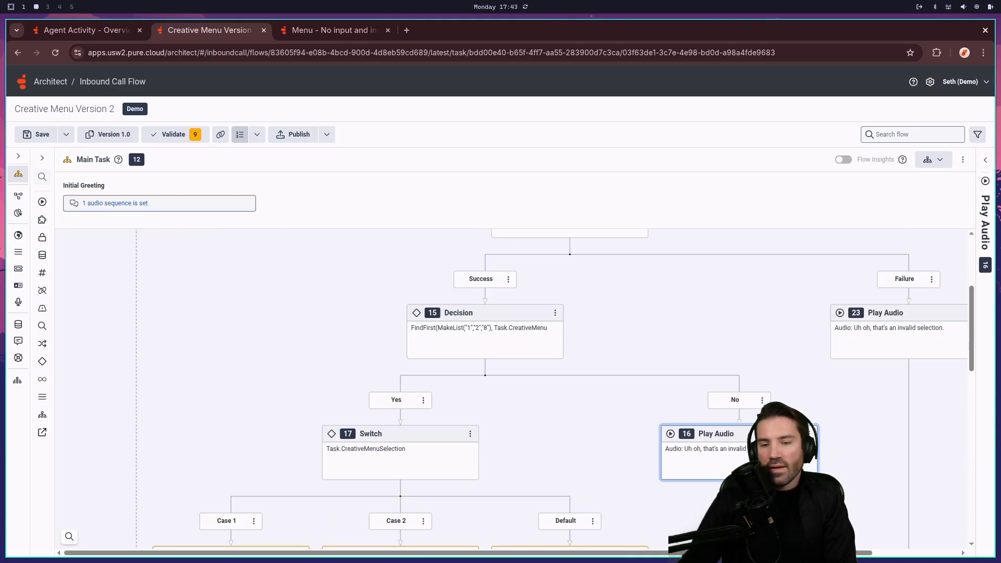
pyautogui.scroll(-6, 725, 428)
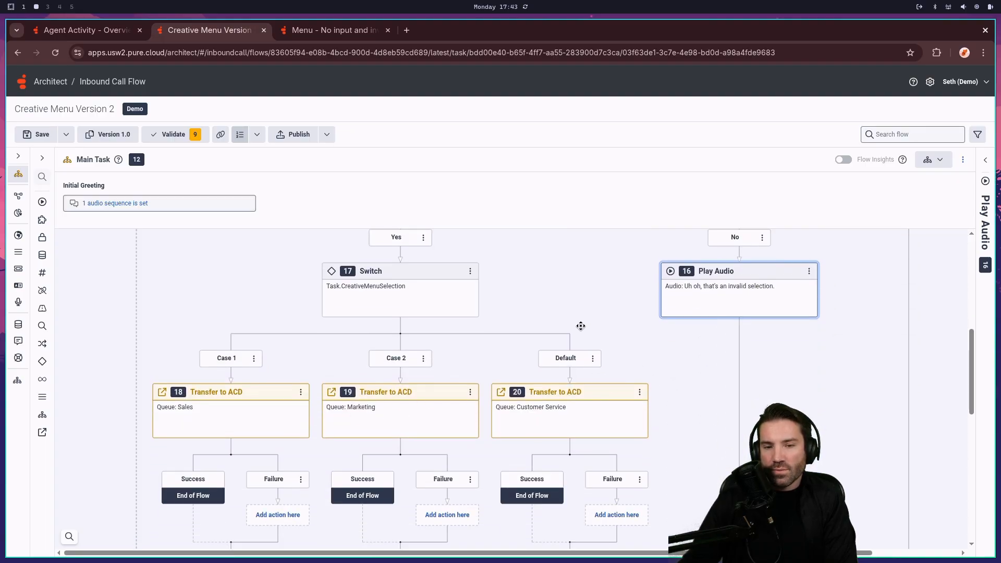
pyautogui.scroll(3, 591, 273)
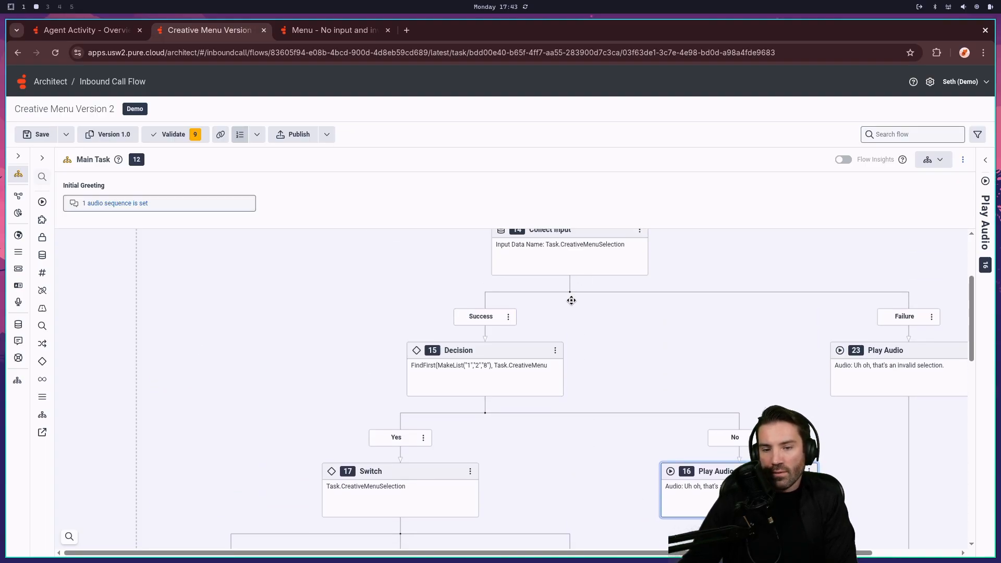
pyautogui.scroll(1, 573, 300)
pyautogui.scroll(2, 572, 309)
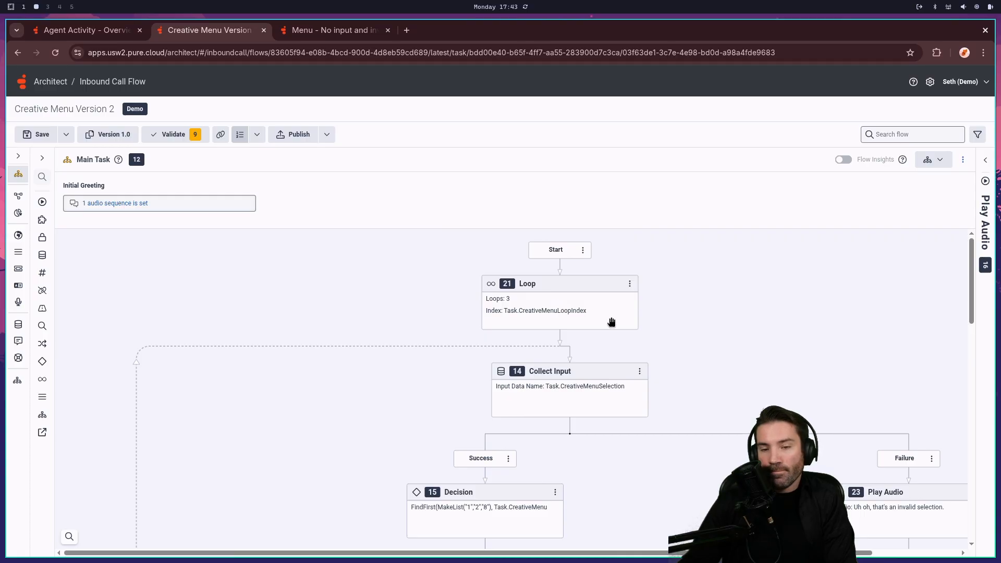
pyautogui.click(587, 405)
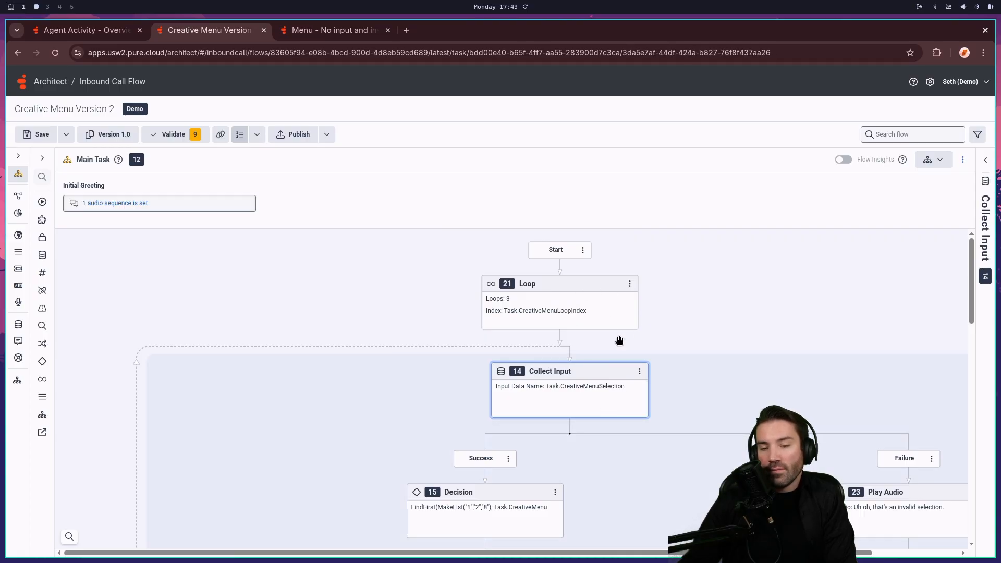
# Trace the Main Task from Collect Input through the Decision to Transfer to Voicemail, and return to the Loop at the start.
pyautogui.scroll(-8, 775, 401)
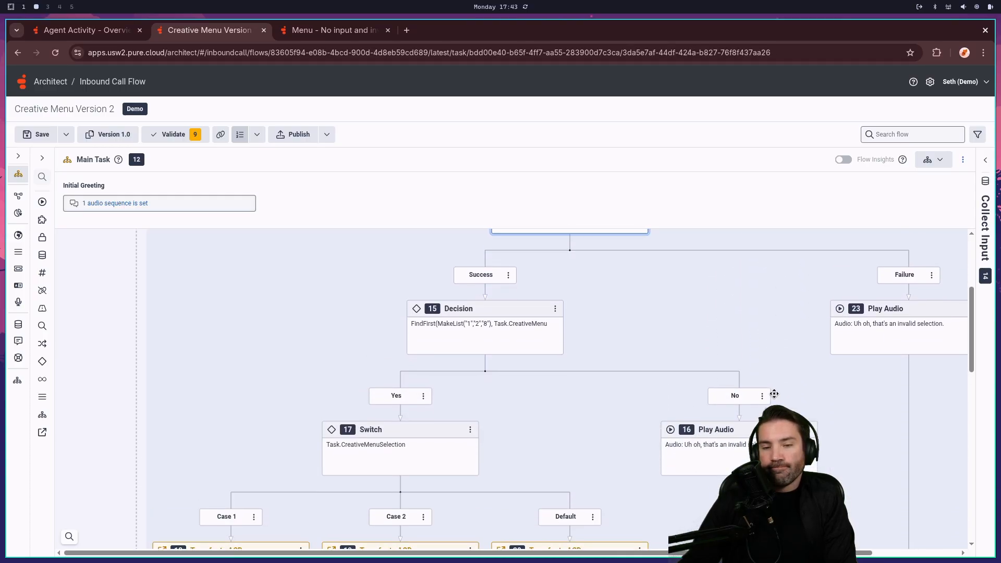
pyautogui.scroll(-7, 648, 343)
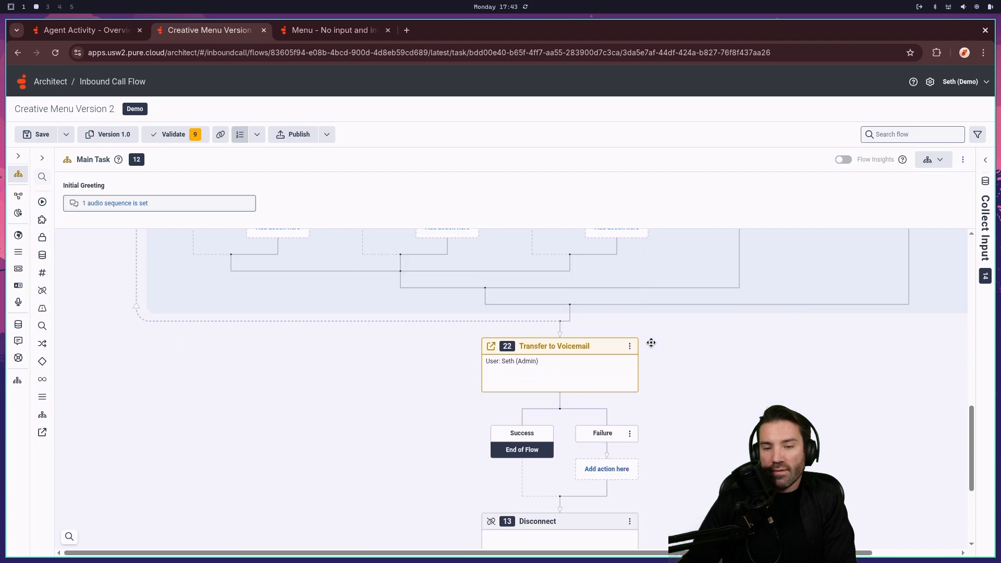
pyautogui.scroll(5, 719, 351)
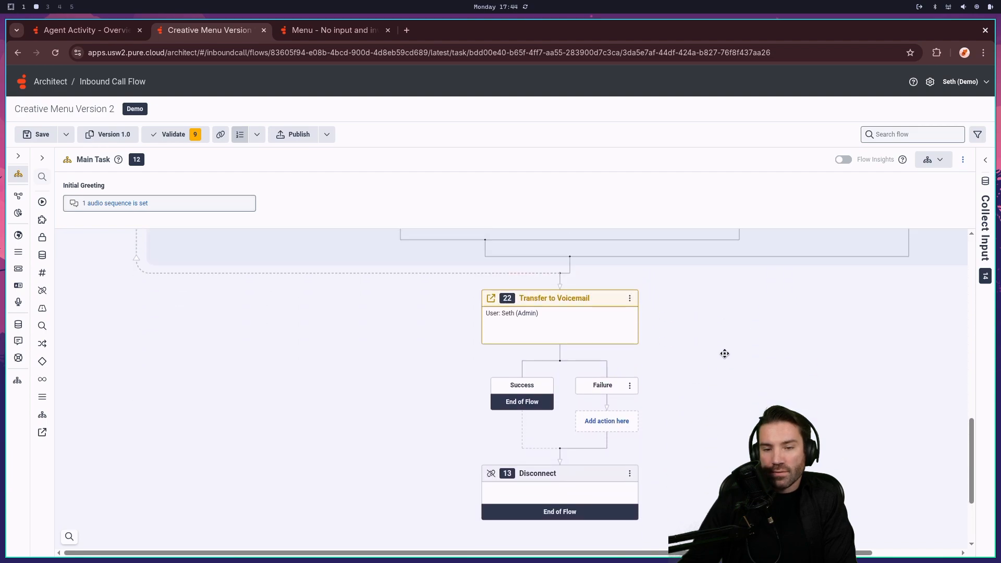
pyautogui.scroll(10, 725, 354)
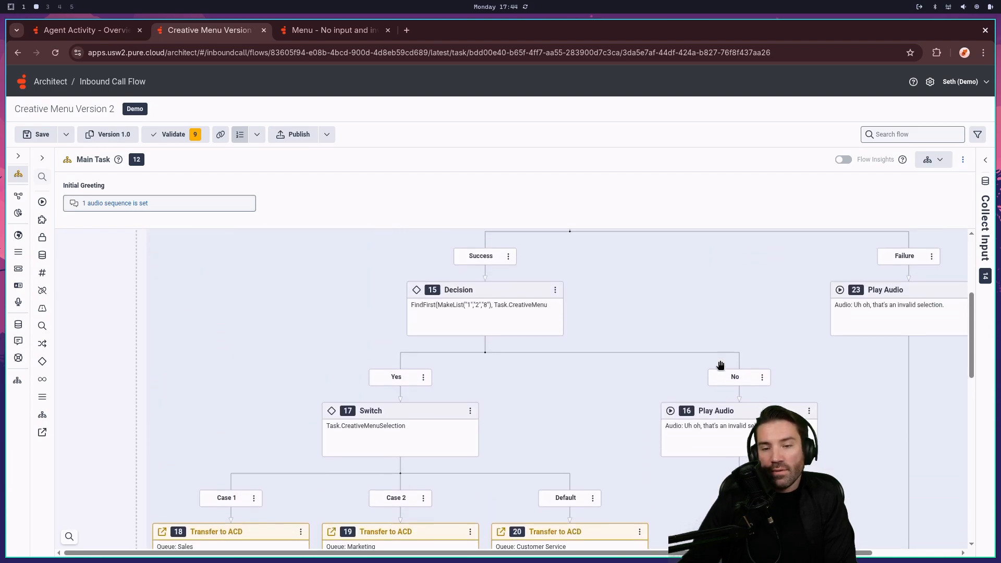
pyautogui.scroll(2, 719, 366)
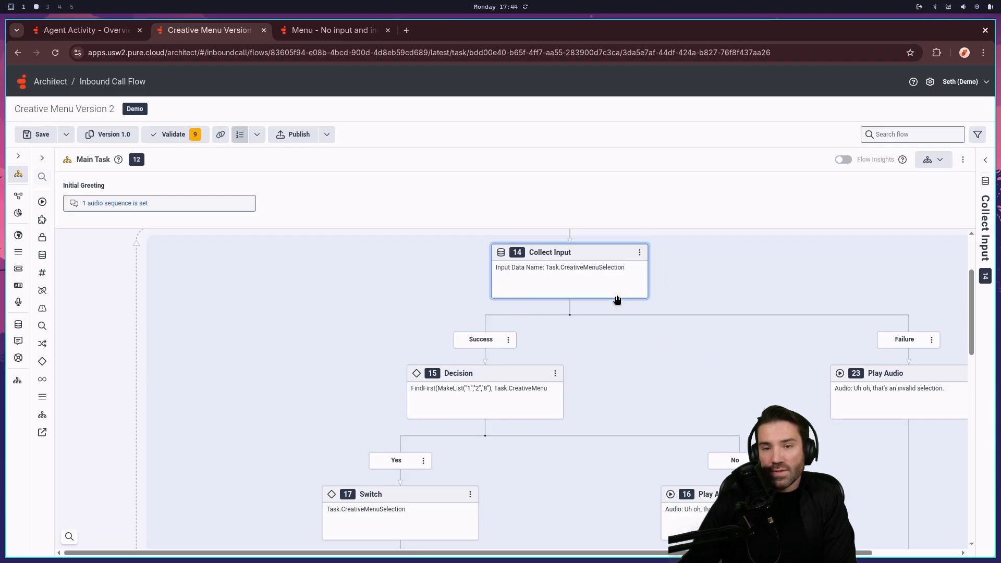
pyautogui.scroll(2, 625, 297)
pyautogui.scroll(2, 625, 296)
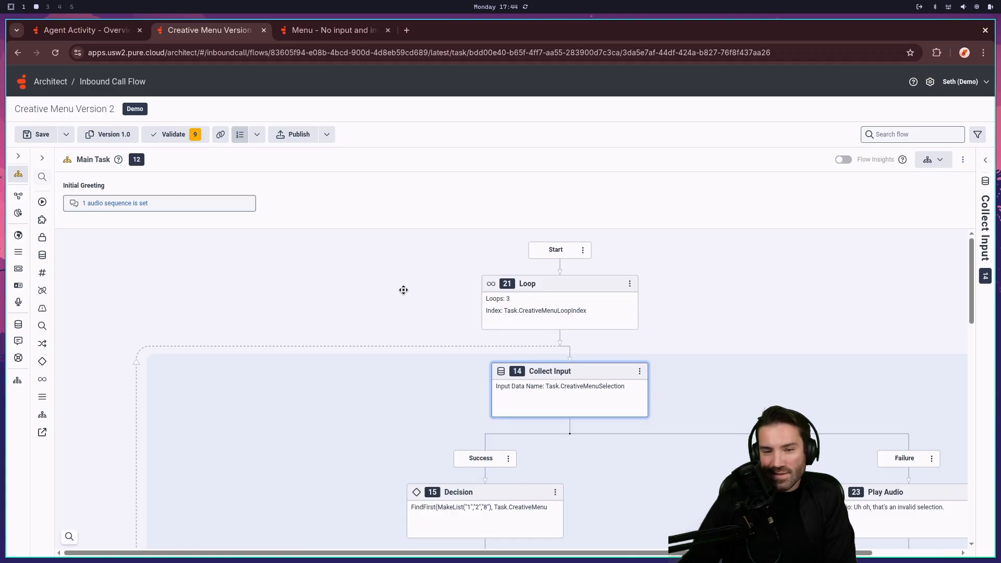
# Recheck the flow from Collect Input past the Transfer to ACD actions to Disconnect, returning to the Decision and Switch actions.
pyautogui.scroll(-10, 542, 324)
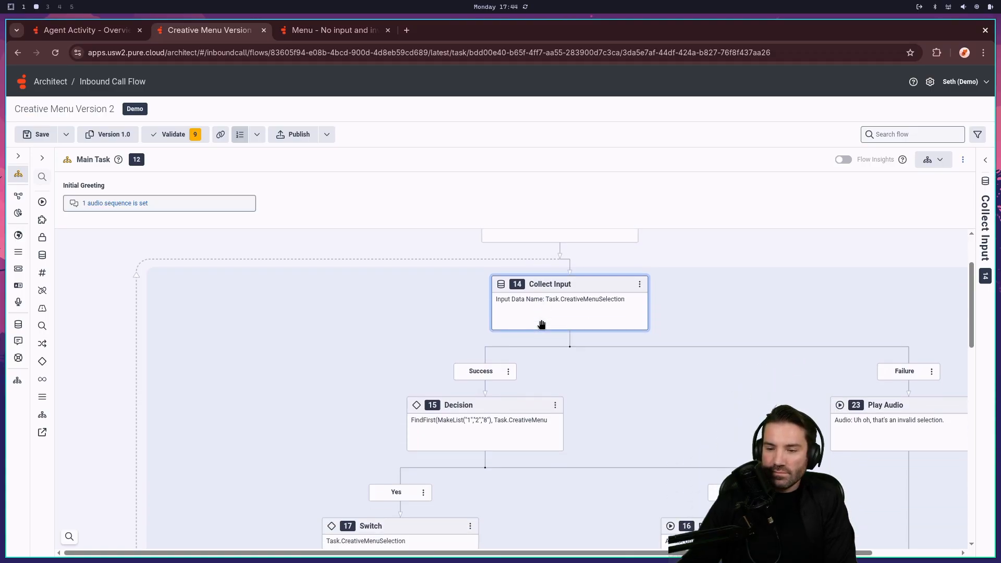
pyautogui.scroll(-5, 541, 325)
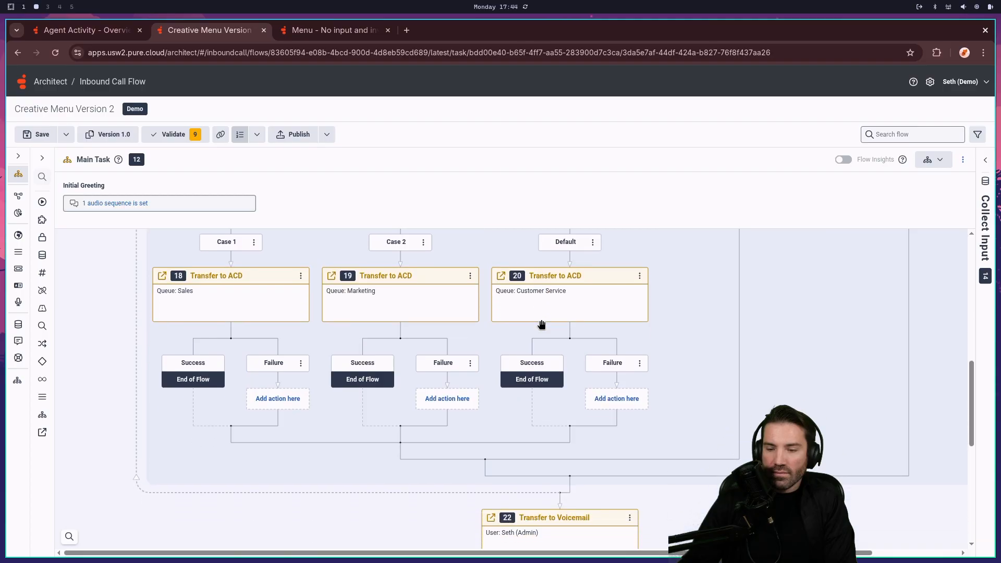
pyautogui.scroll(-3, 541, 323)
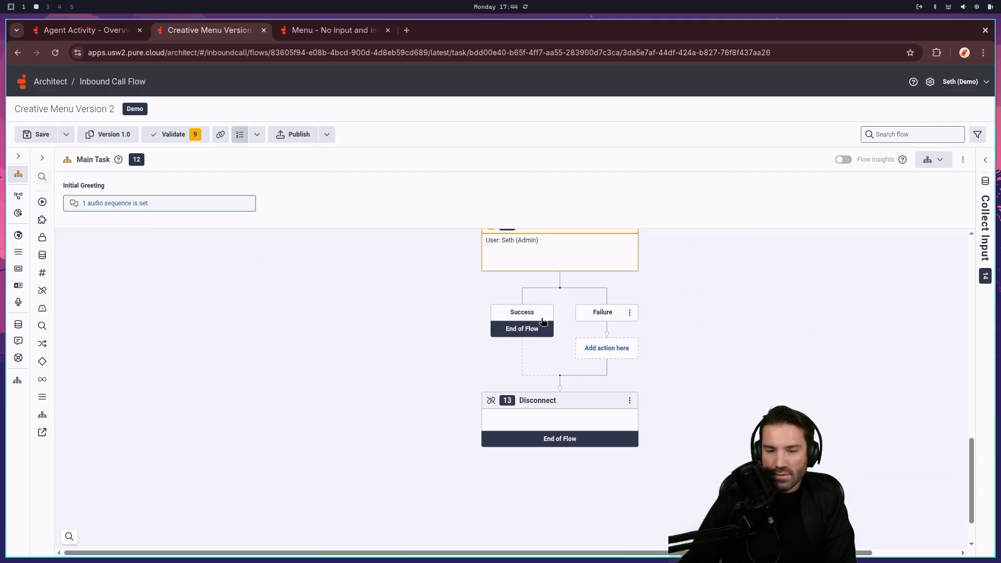
pyautogui.scroll(5, 542, 321)
pyautogui.scroll(-1, 542, 321)
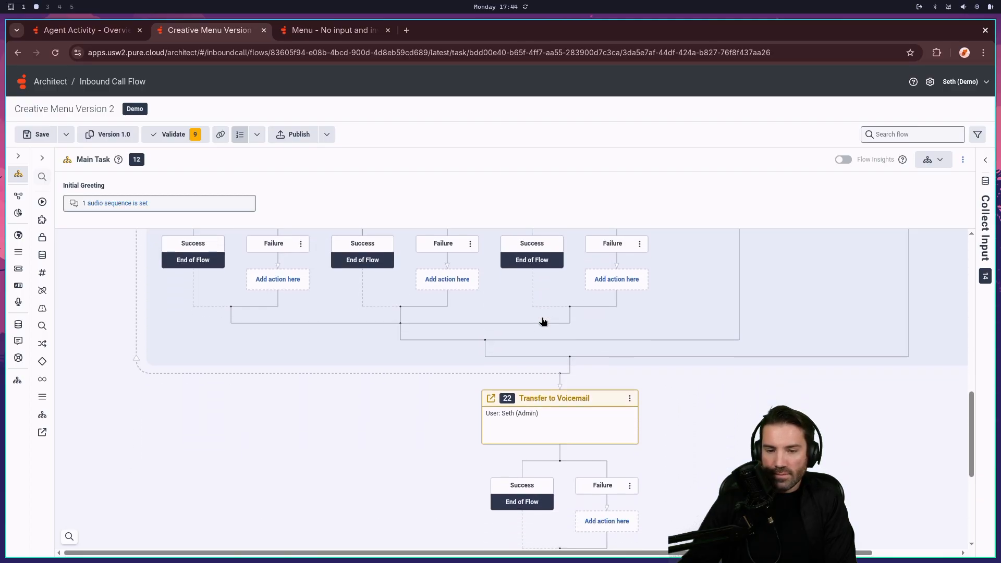
pyautogui.scroll(5, 543, 321)
pyautogui.scroll(8, 543, 321)
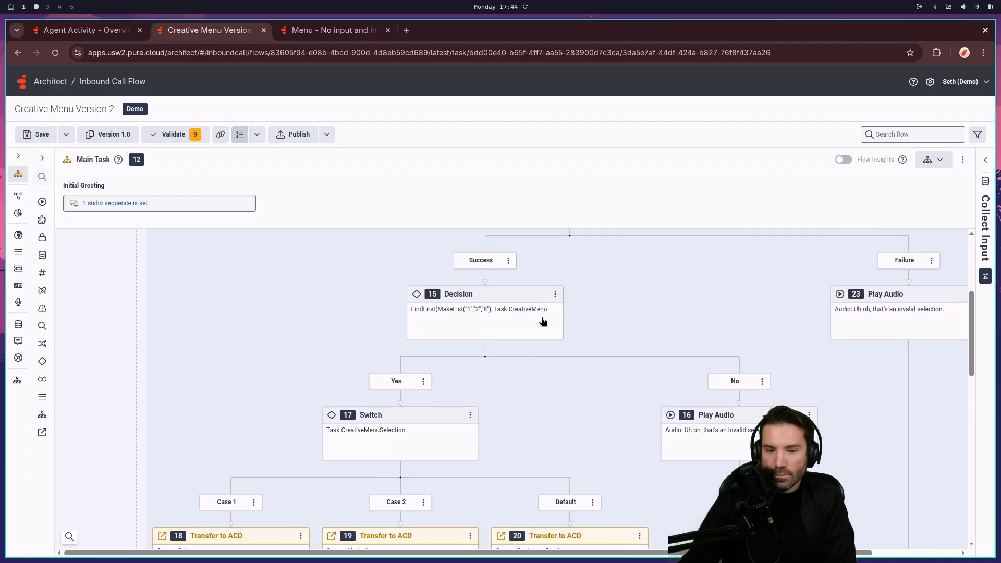